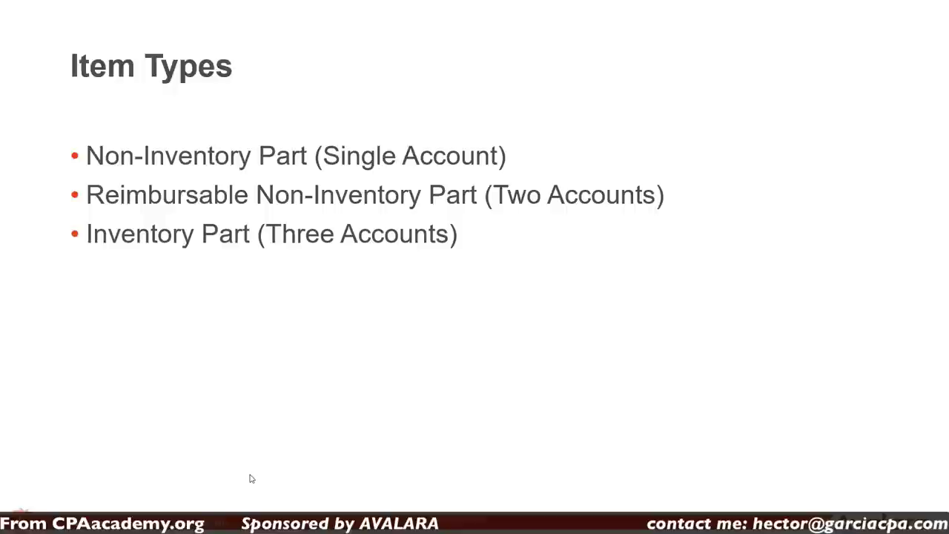
Switch from the slide show to QuickBooks and maximize the Home window
{"action": "key", "text": "alt+Tab"}
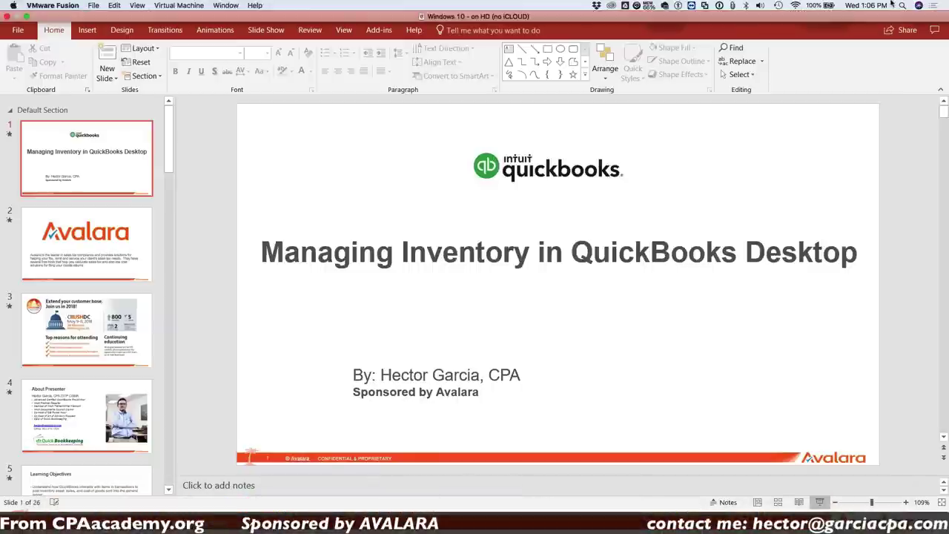
{"action": "key", "text": "alt+Tab"}
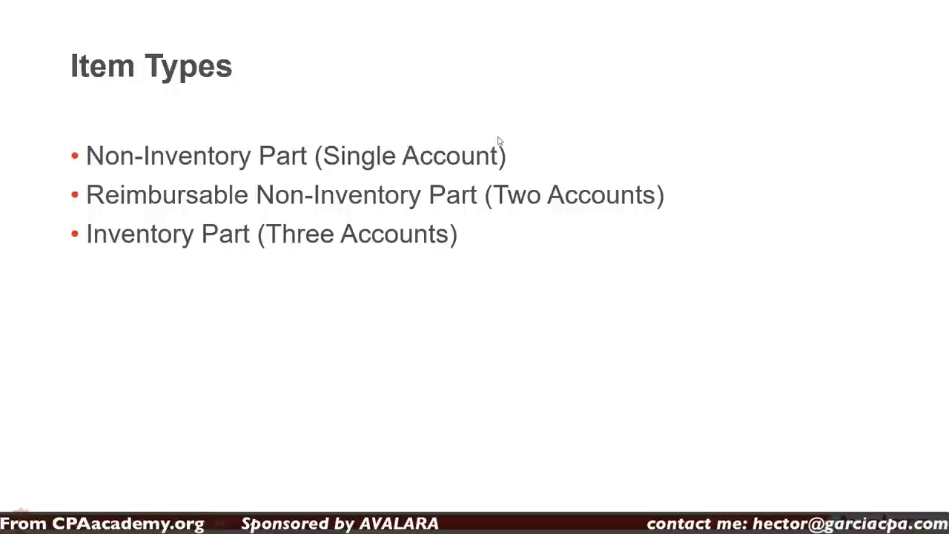
{"action": "key", "text": "alt+Tab"}
{"action": "key", "text": "alt+Tab"}
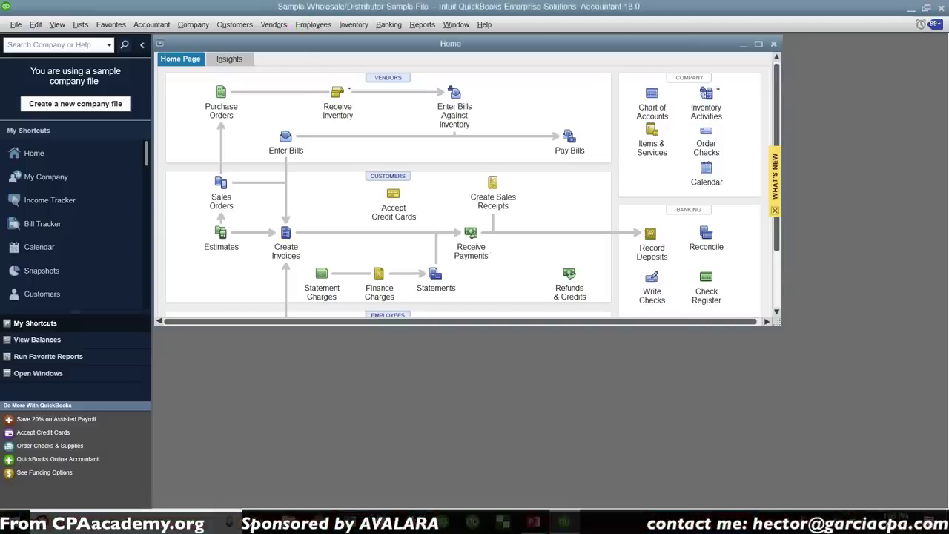
{"action": "double_click", "coordinate": [293, 43]}
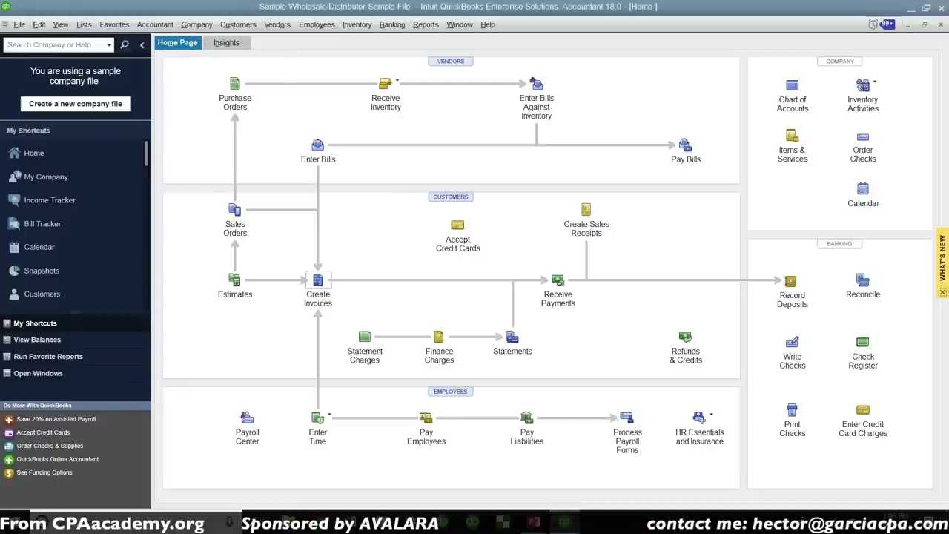
Create a new invoice and browse the available items and their types for its first line
{"action": "left_click", "coordinate": [318, 282]}
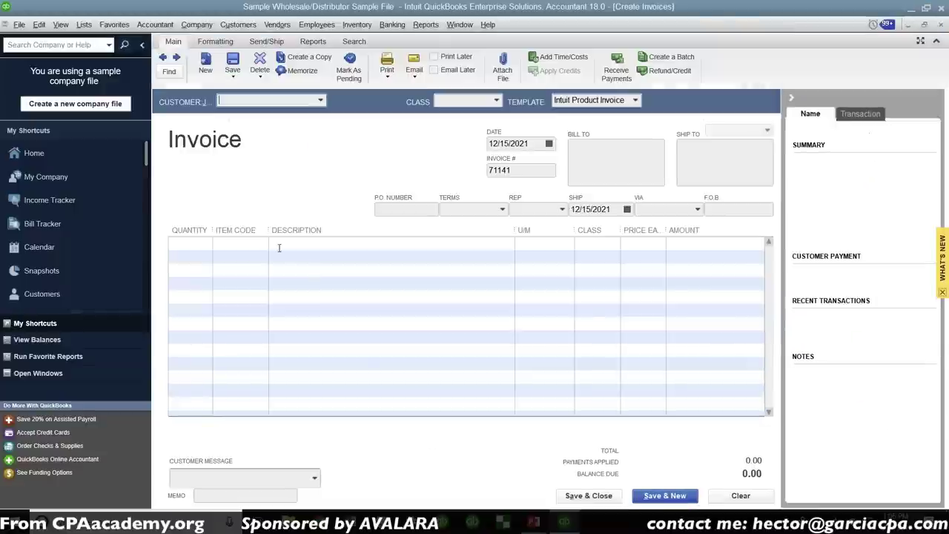
{"action": "left_click", "coordinate": [261, 240]}
{"action": "left_click", "coordinate": [262, 243]}
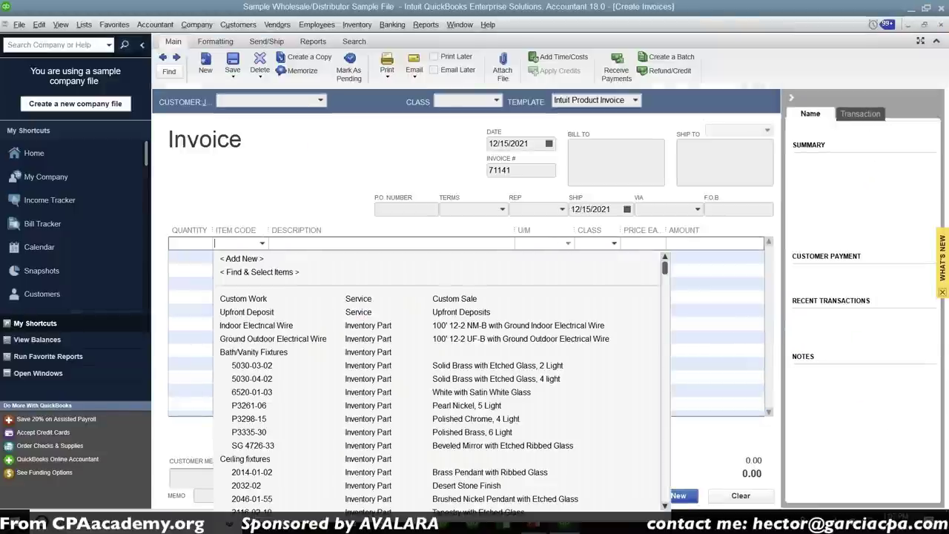
{"action": "scroll", "coordinate": [262, 404], "scroll_direction": "down", "scroll_amount": 10}
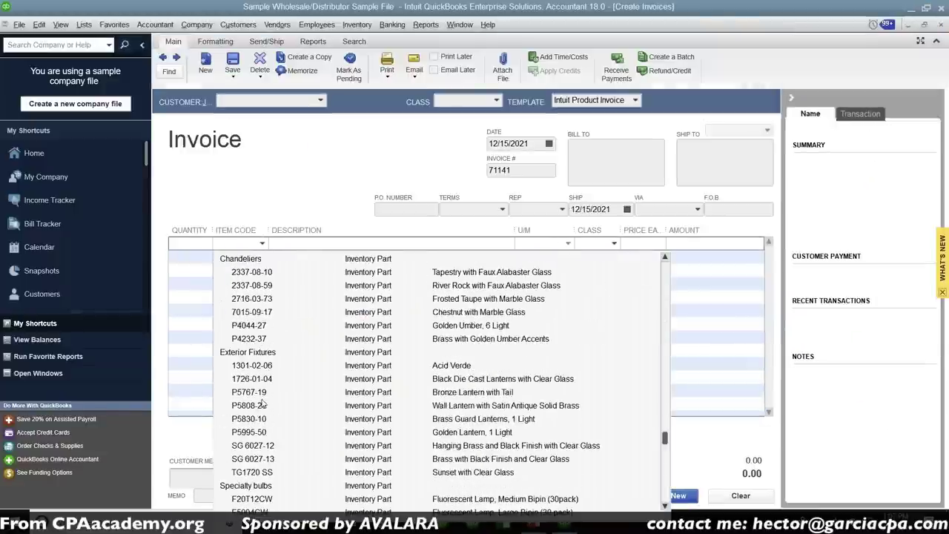
{"action": "scroll", "coordinate": [268, 353], "scroll_direction": "up", "scroll_amount": 8}
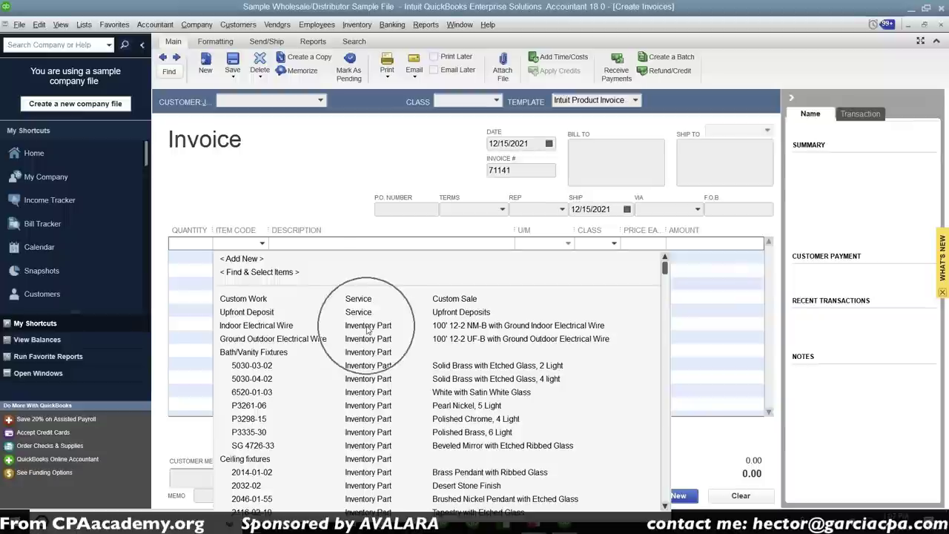
{"action": "left_click", "coordinate": [327, 176]}
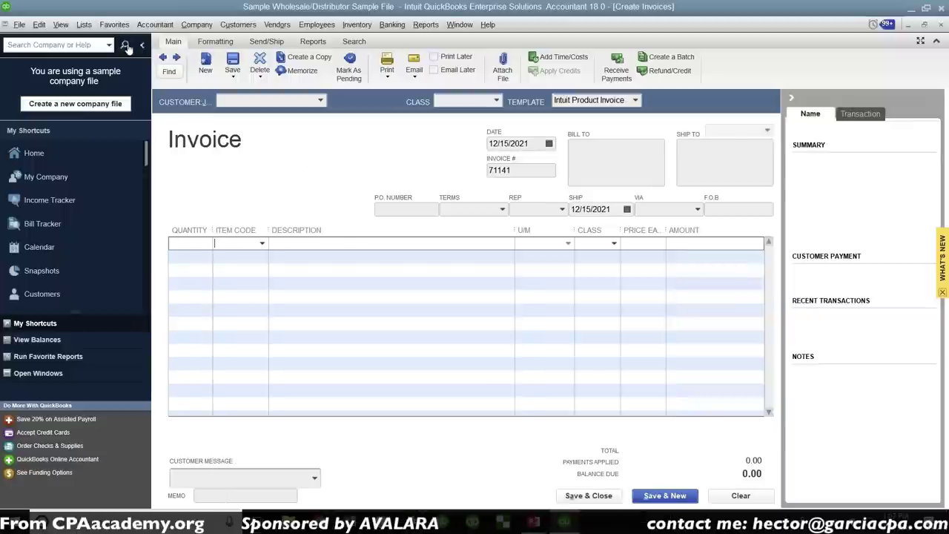
Start a new item in the Item List with the type Non-inventory Part
{"action": "left_click", "coordinate": [82, 24]}
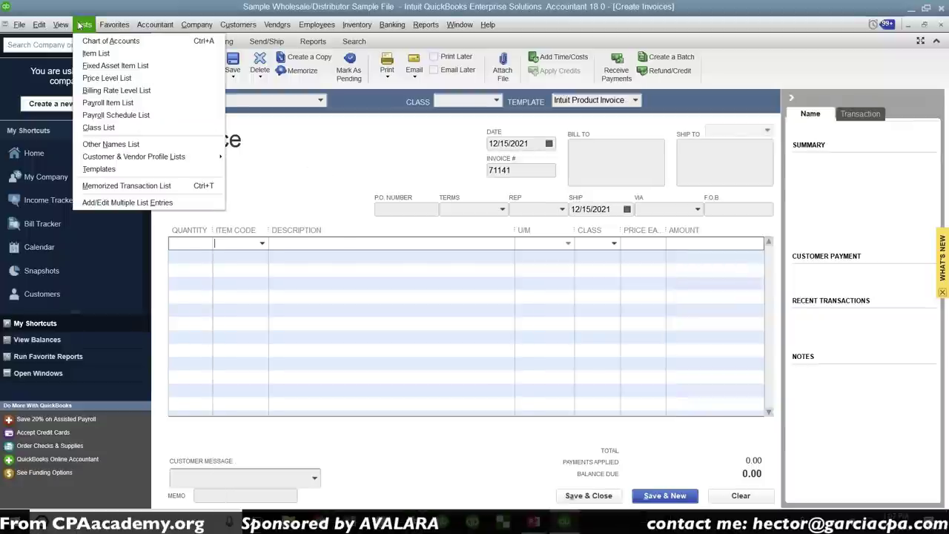
{"action": "left_click", "coordinate": [97, 54]}
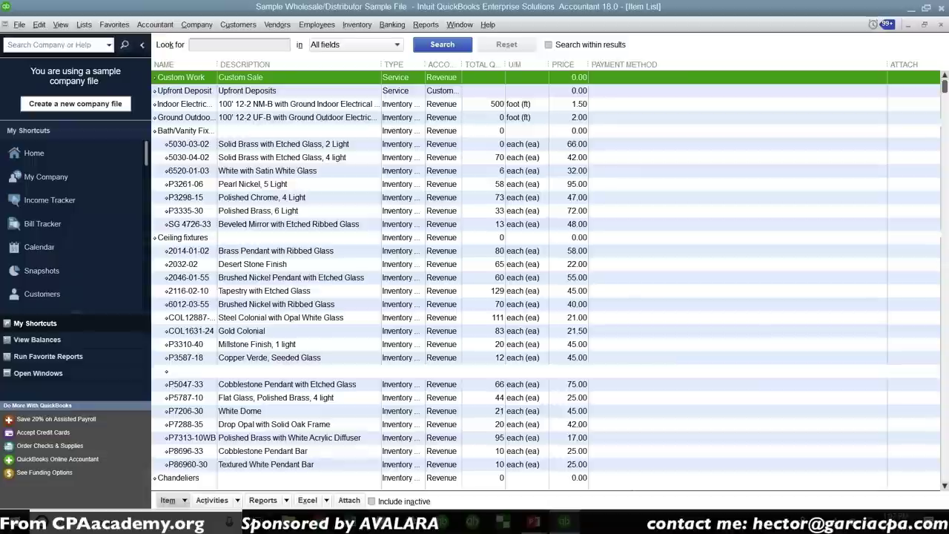
{"action": "left_click", "coordinate": [169, 501]}
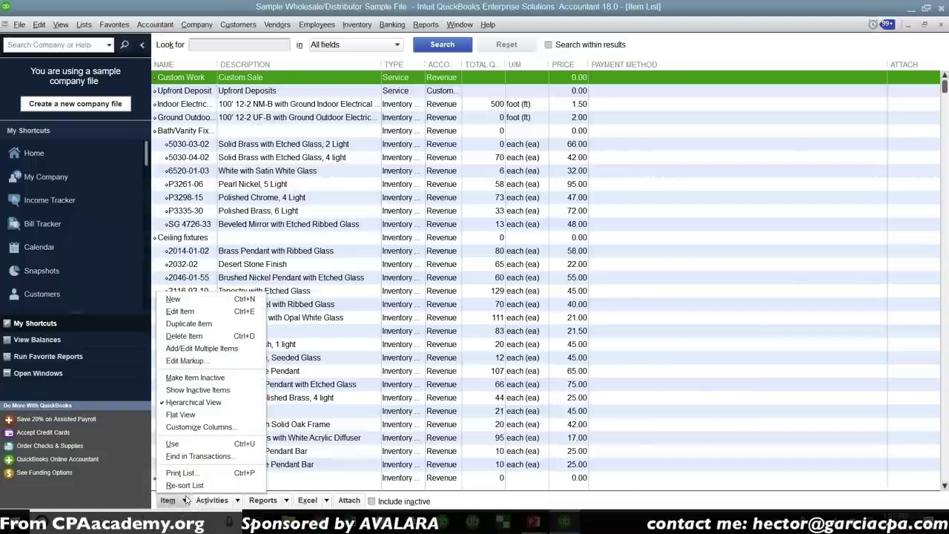
{"action": "left_click", "coordinate": [207, 300]}
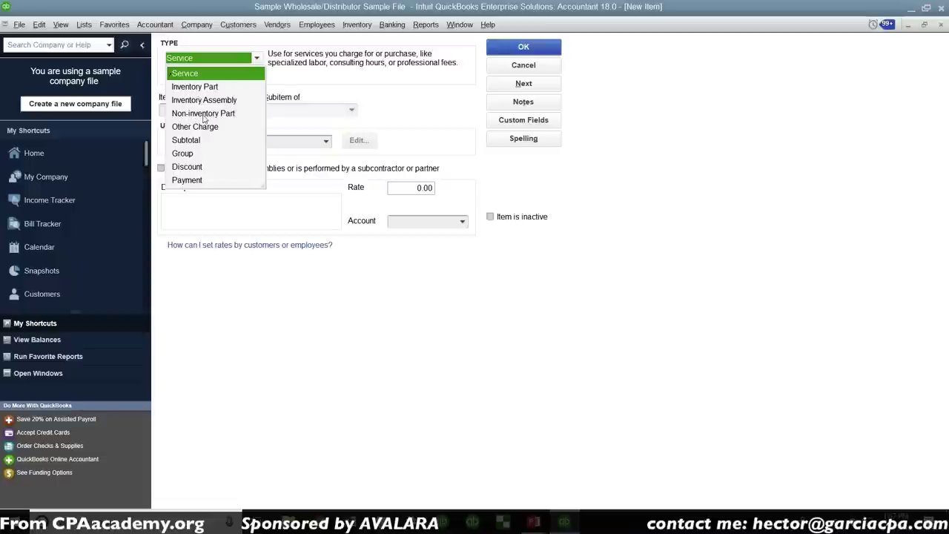
{"action": "left_click", "coordinate": [204, 115]}
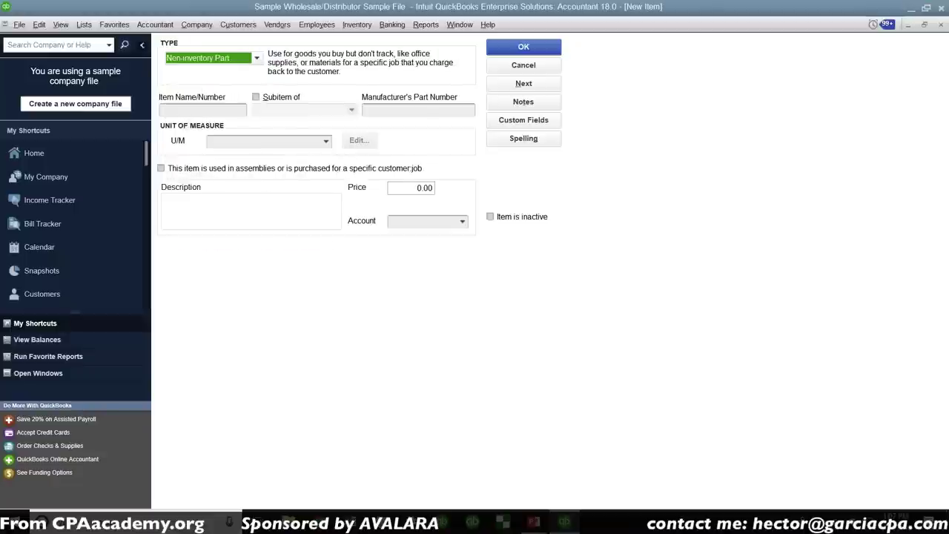
Collapse the shortcuts sidebar and name the new item TESTNI PART
{"action": "left_click", "coordinate": [142, 45]}
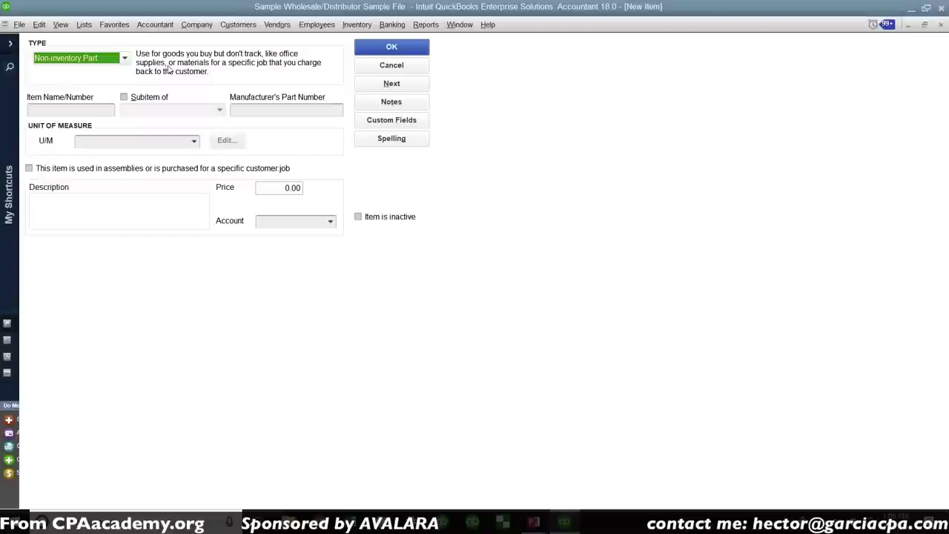
{"action": "left_click", "coordinate": [65, 108]}
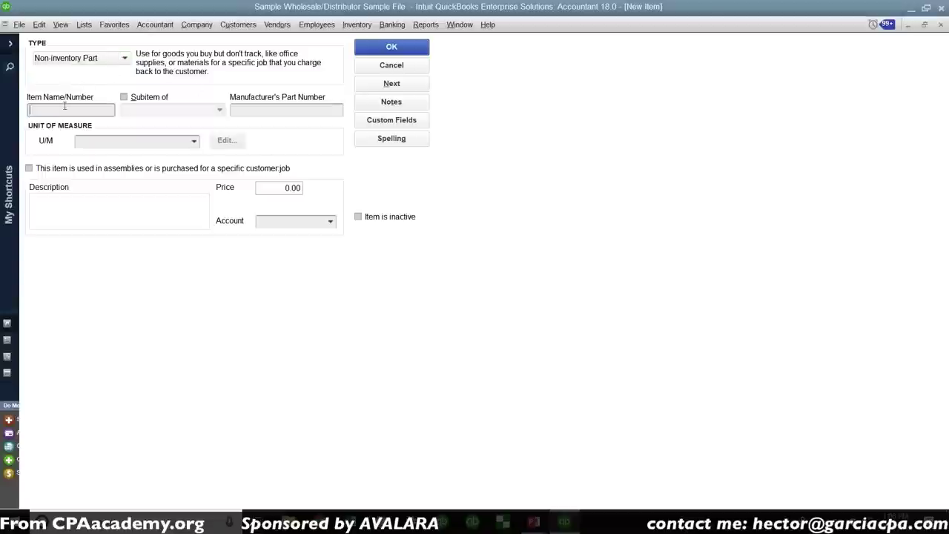
{"action": "type", "text": "TEST +N"}
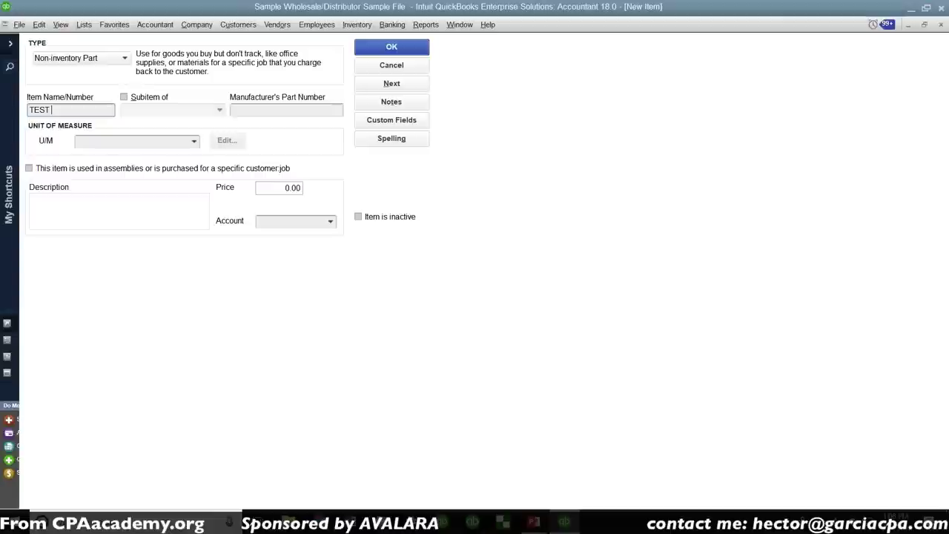
{"action": "key", "text": "BackSpace"}
{"action": "key", "text": "BackSpace"}
{"action": "key", "text": "BackSpace"}
{"action": "type", "text": "NI OART"}
{"action": "left_click", "coordinate": [60, 110]}
{"action": "key", "text": "BackSpace"}
{"action": "type", "text": "P"}
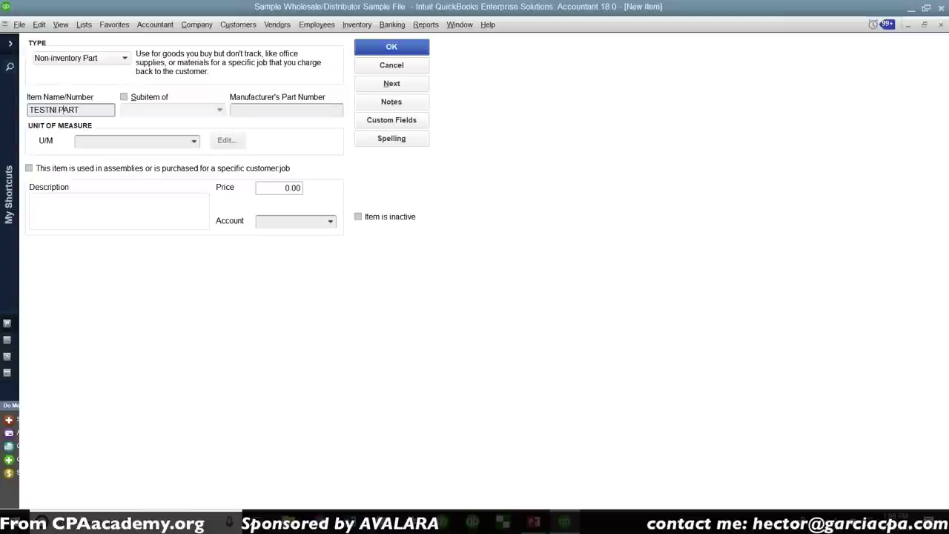
Assign the Revenue income account to the non-inventory item
{"action": "left_click", "coordinate": [331, 222]}
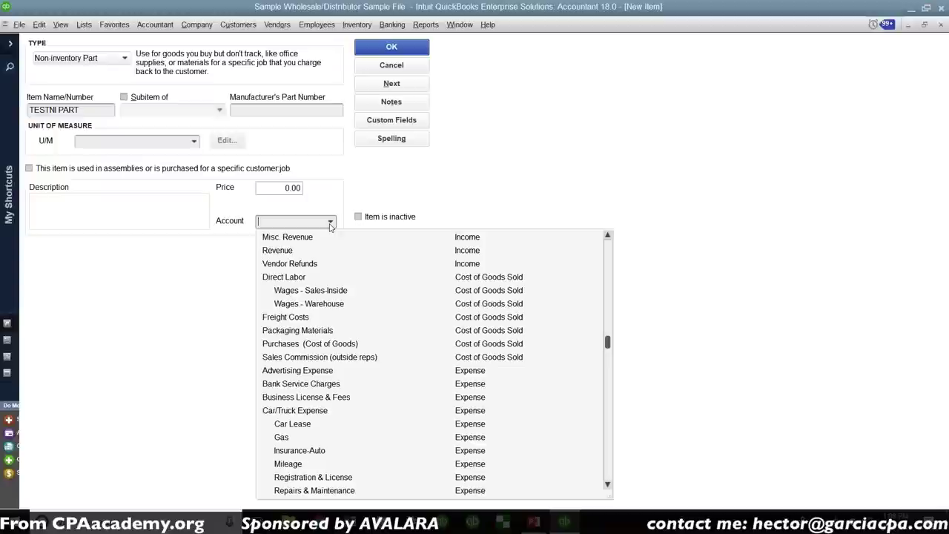
{"action": "left_click", "coordinate": [331, 225]}
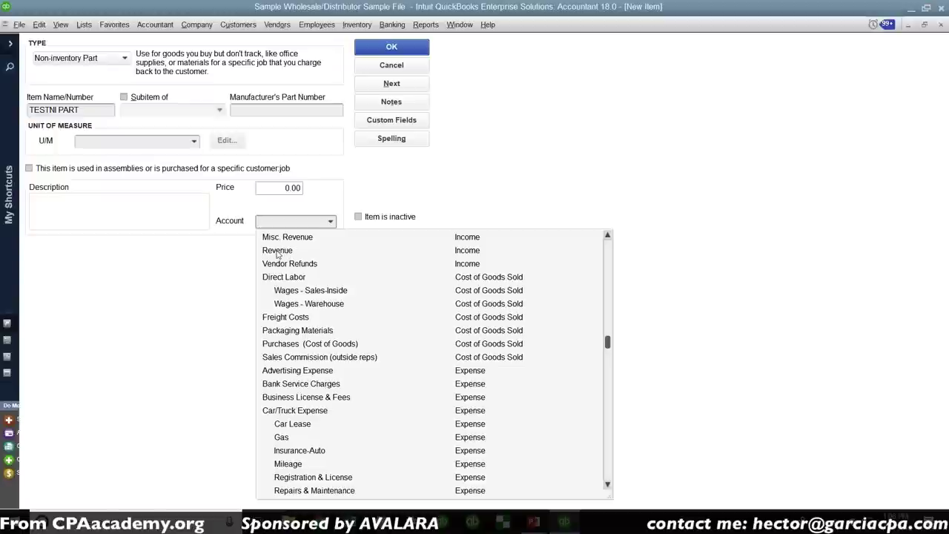
{"action": "left_click", "coordinate": [331, 222]}
{"action": "left_click", "coordinate": [332, 224]}
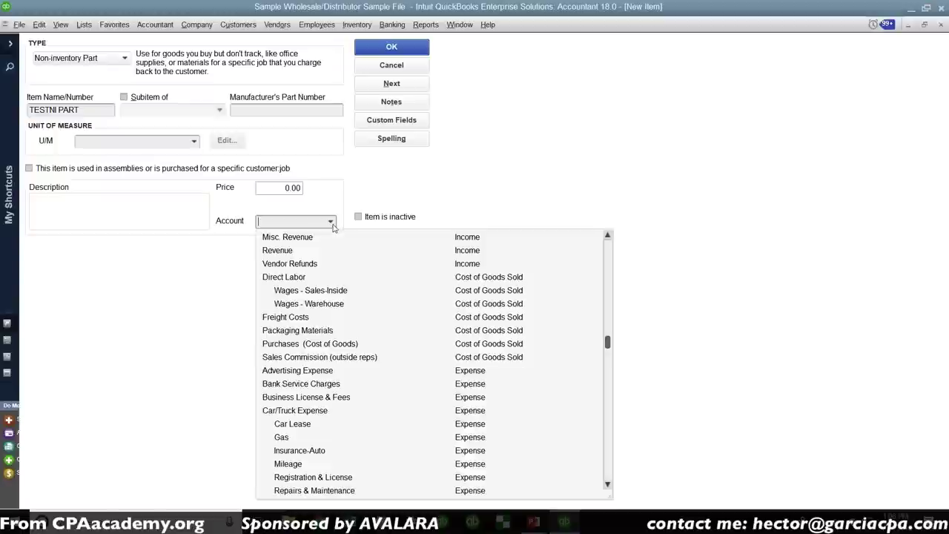
{"action": "left_click", "coordinate": [289, 251]}
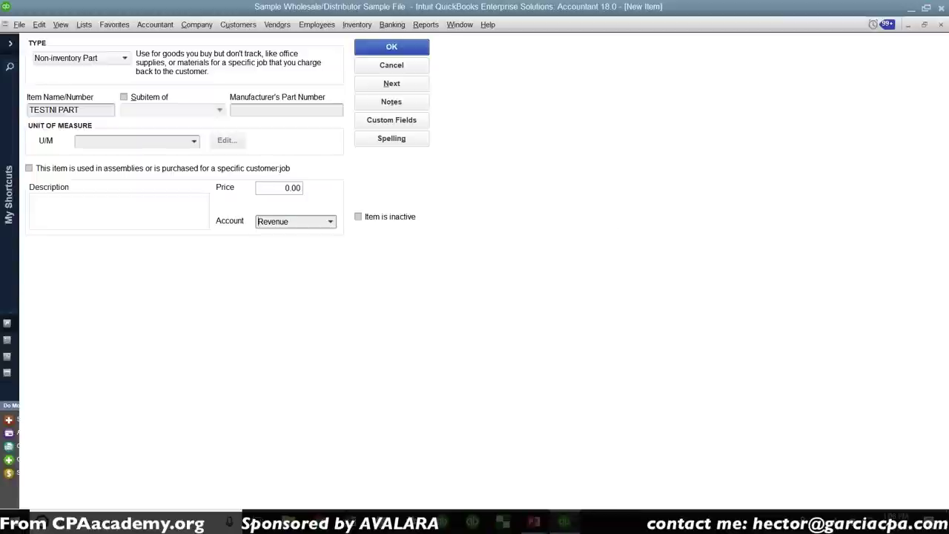
{"action": "double_click", "coordinate": [300, 220]}
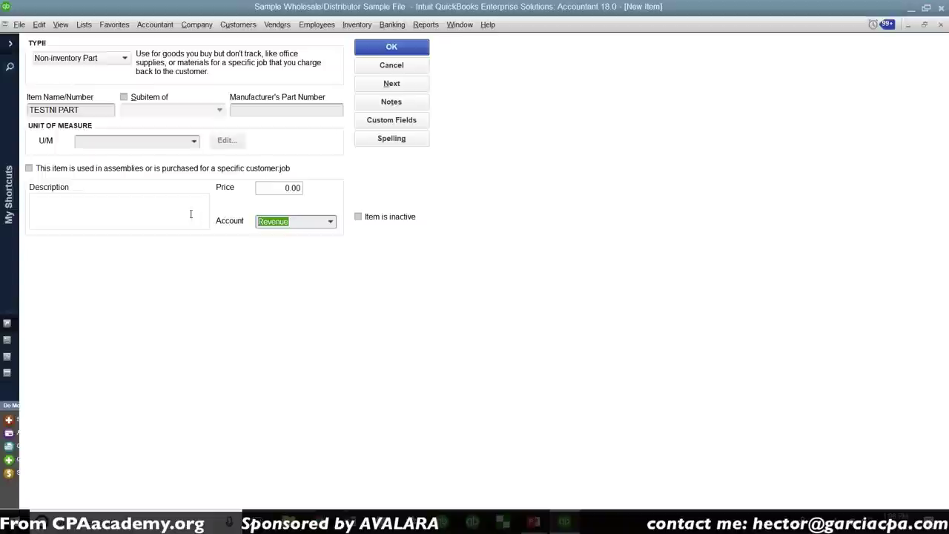
Show the item's separate purchase and sales fields through the assemblies or specific customer:job option, and return to the single-account form
{"action": "left_click", "coordinate": [38, 169]}
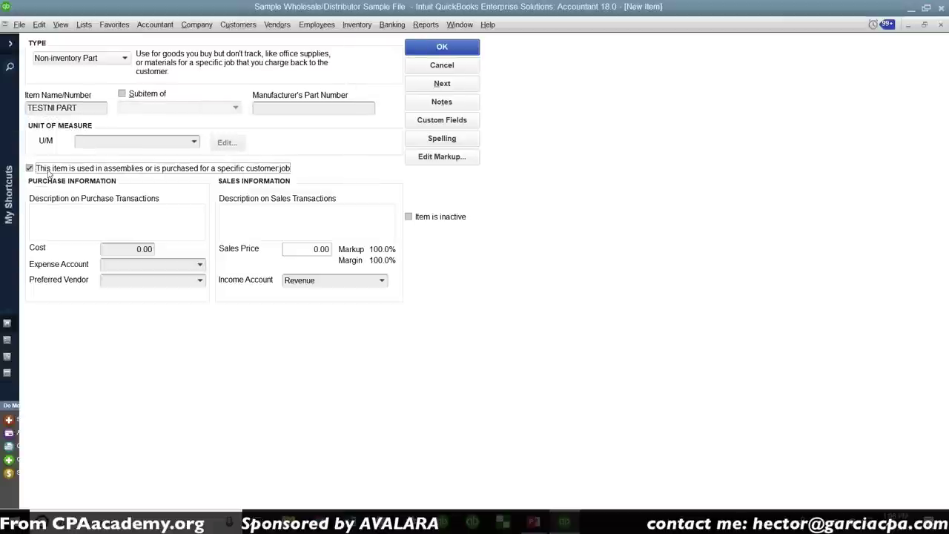
{"action": "left_click", "coordinate": [37, 169]}
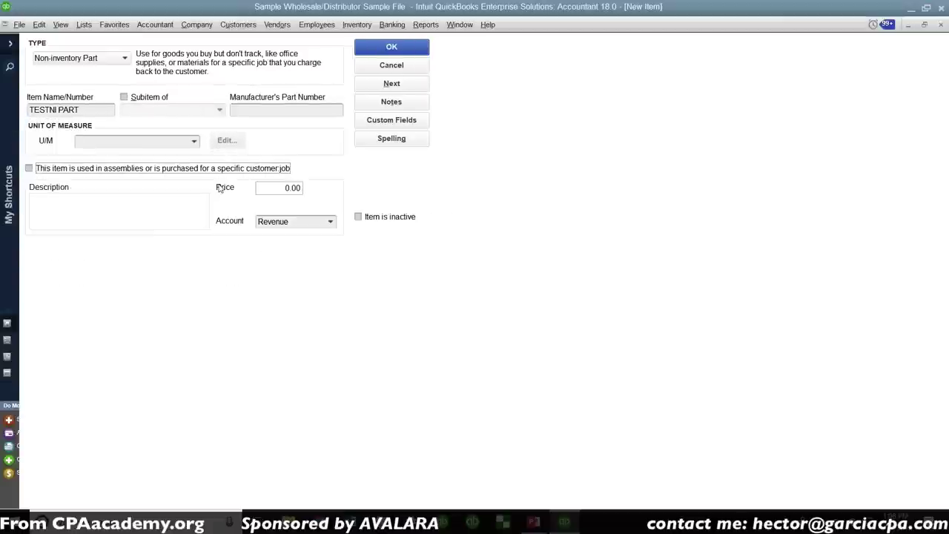
{"action": "left_click", "coordinate": [284, 225]}
{"action": "double_click", "coordinate": [284, 225]}
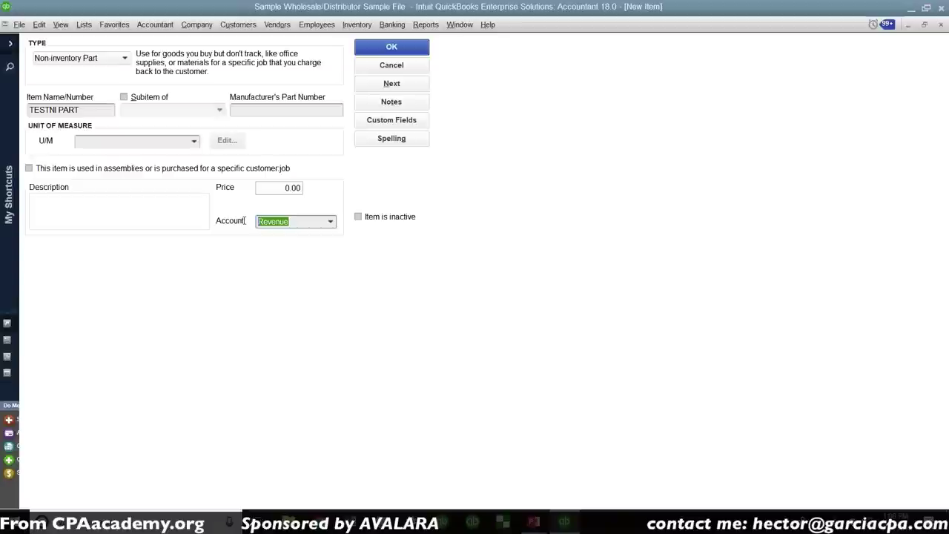
Set the non-inventory item's price to 100 and save the item
{"action": "left_click", "coordinate": [293, 187]}
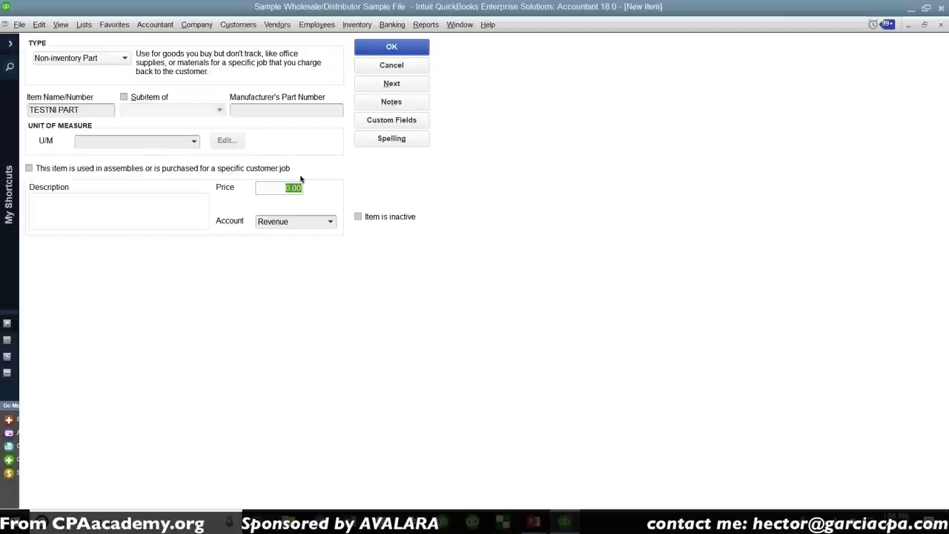
{"action": "type", "text": "100"}
{"action": "left_click", "coordinate": [397, 52]}
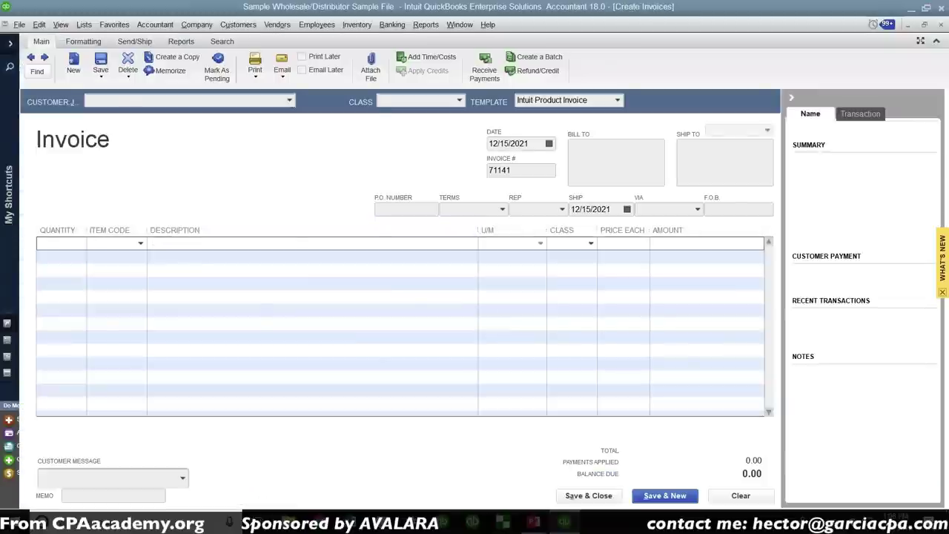
Select Kern Lighting Warehouse as the invoice customer and add TESTNI PART to the first line
{"action": "left_click", "coordinate": [289, 100]}
{"action": "left_click", "coordinate": [133, 142]}
{"action": "left_click", "coordinate": [140, 243]}
{"action": "type", "text": "test"}
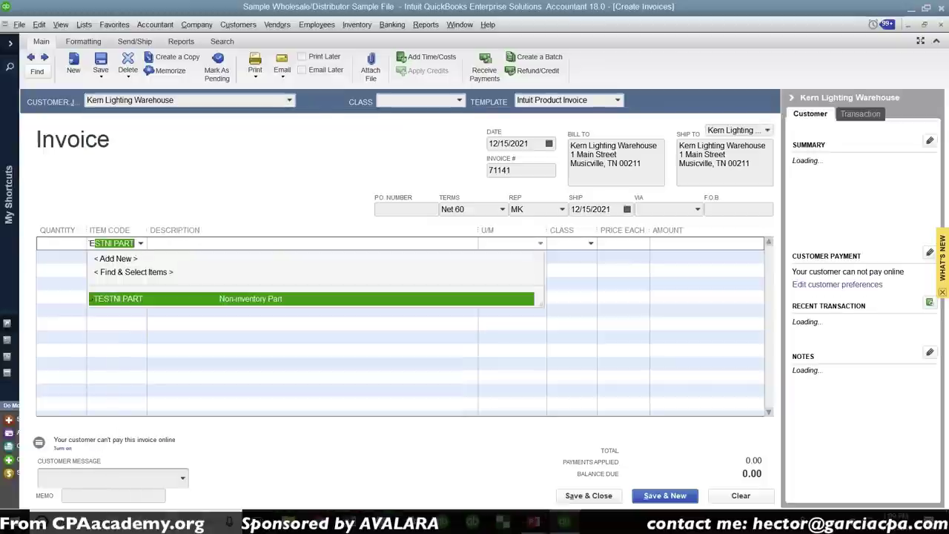
{"action": "left_click", "coordinate": [121, 297]}
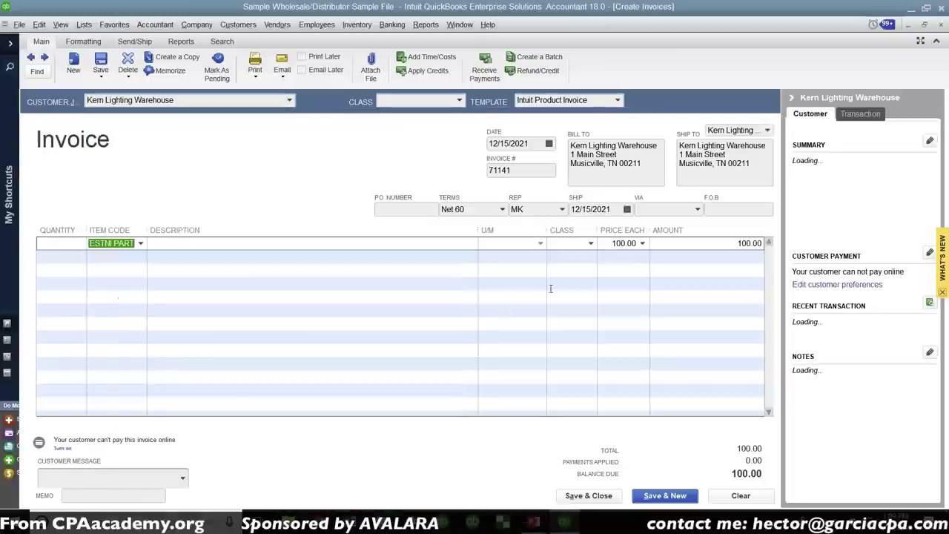
Set the quantity of the TESTNI PART line to 100 and check its price and amount
{"action": "left_click", "coordinate": [51, 246]}
{"action": "type", "text": "100"}
{"action": "key", "text": "Tab"}
{"action": "left_click", "coordinate": [86, 256]}
{"action": "left_click", "coordinate": [631, 243]}
{"action": "left_click_drag", "start_coordinate": [637, 244], "coordinate": [617, 243]}
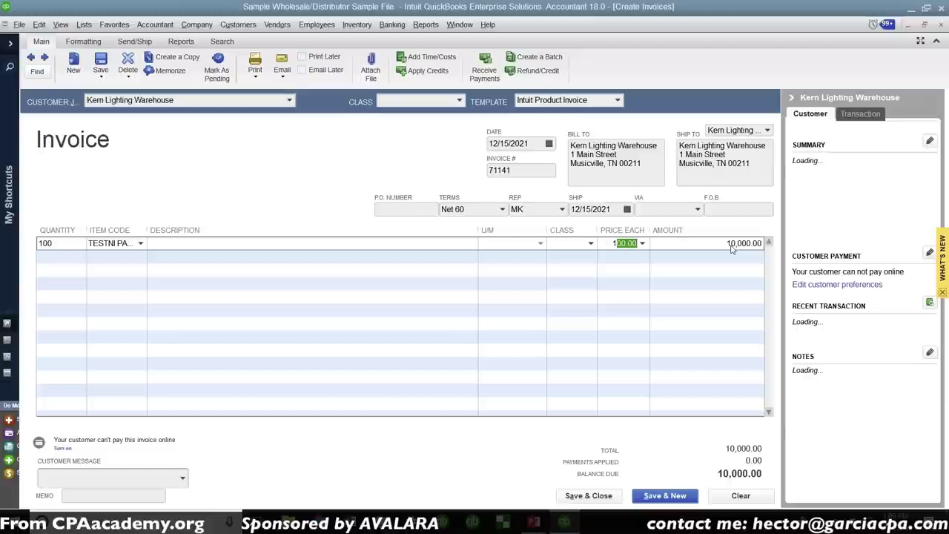
Date the invoice 12/21/2021 and save it, keeping it open
{"action": "left_click", "coordinate": [511, 143]}
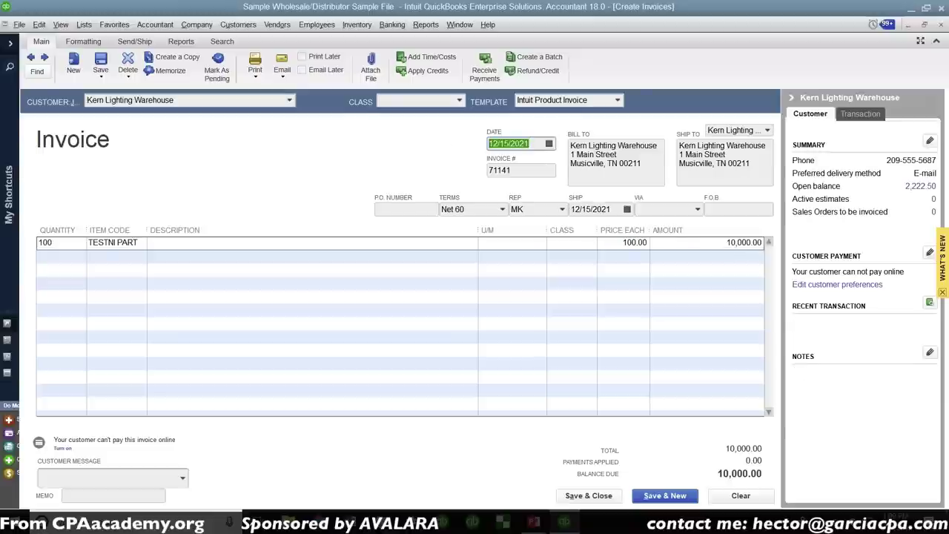
{"action": "type", "text": "122121"}
{"action": "key", "text": "Tab"}
{"action": "key", "text": "shift+Tab"}
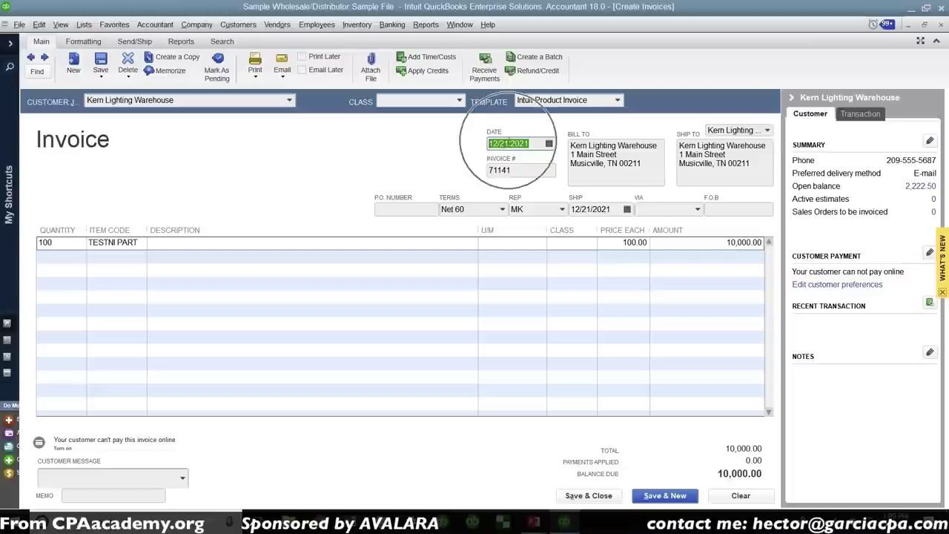
{"action": "left_click", "coordinate": [106, 59]}
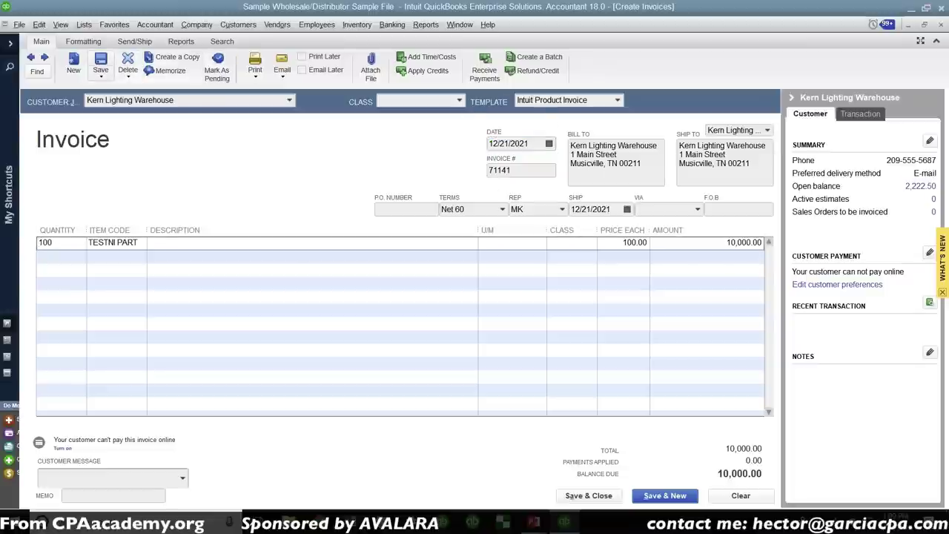
Open the standard Profit & Loss report for the company
{"action": "left_click", "coordinate": [417, 27]}
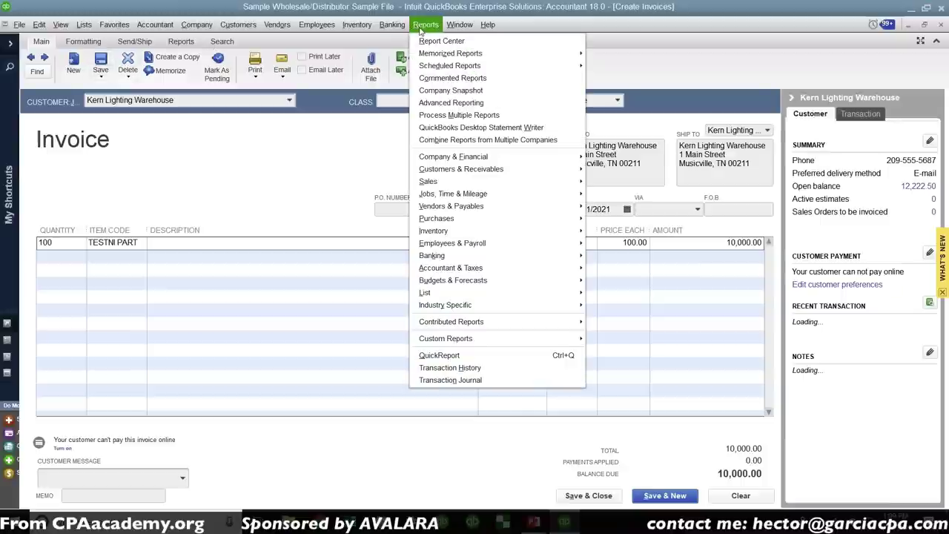
{"action": "left_click", "coordinate": [478, 161]}
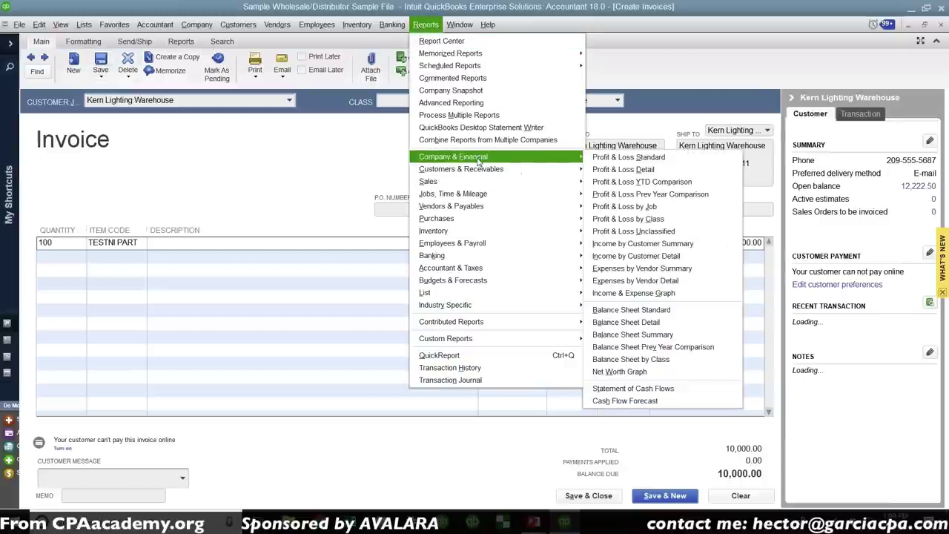
{"action": "left_click", "coordinate": [601, 160]}
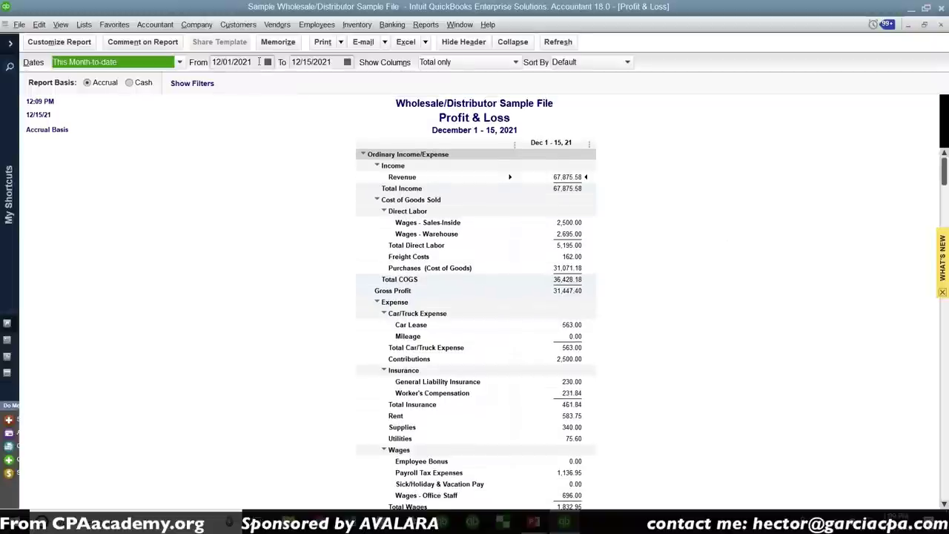
Limit the Profit & Loss report to the single day 12/21/2021
{"action": "key", "text": "Tab"}
{"action": "type", "text": "212121"}
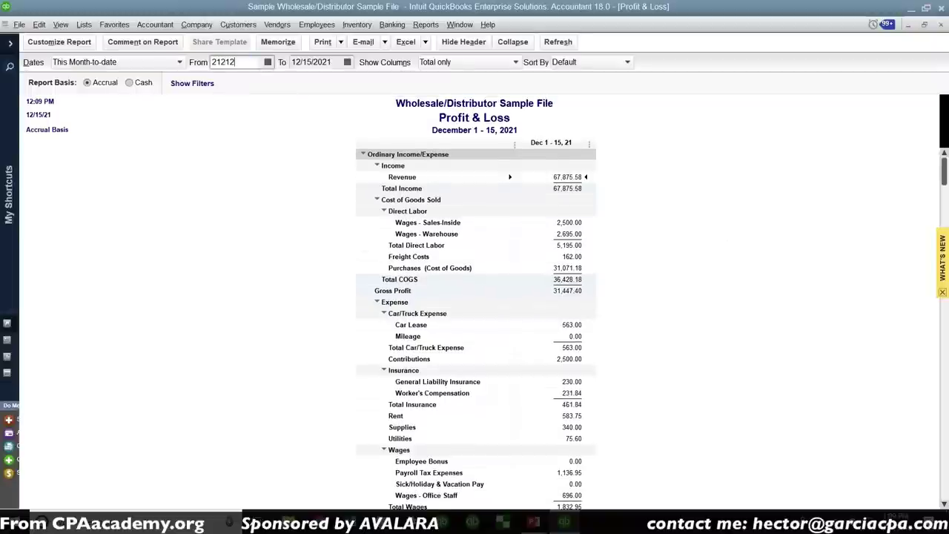
{"action": "key", "text": "Tab"}
{"action": "key", "text": "Return"}
{"action": "type", "text": "12/21/2021"}
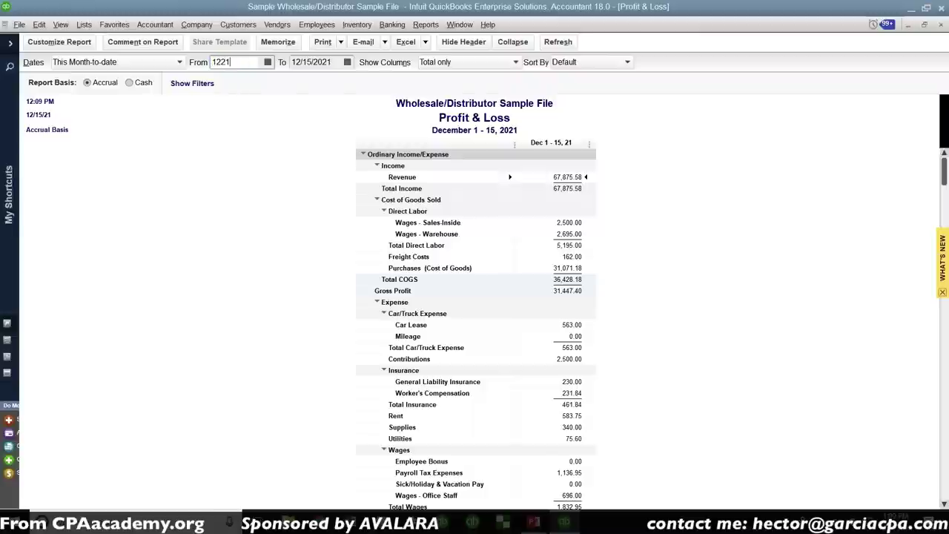
{"action": "key", "text": "Tab"}
{"action": "type", "text": "12/21/2021"}
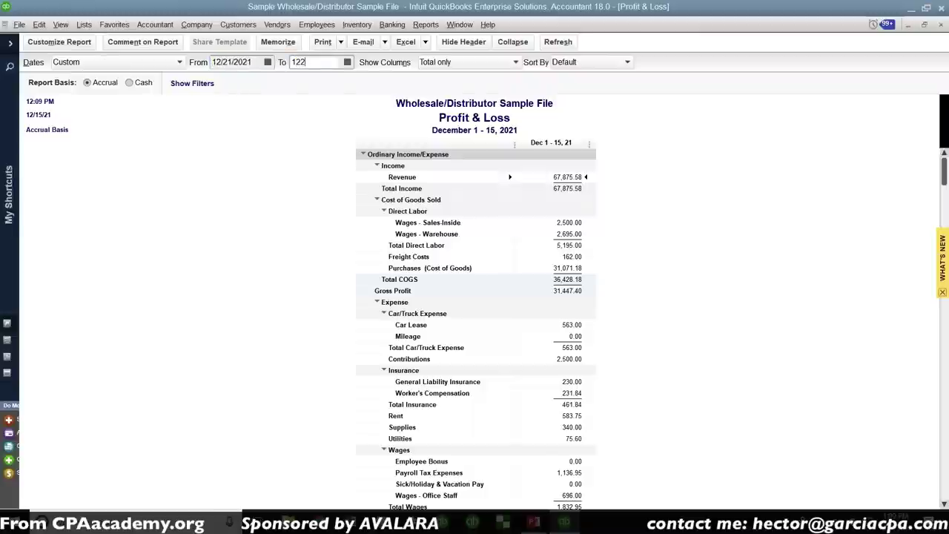
{"action": "key", "text": "Tab"}
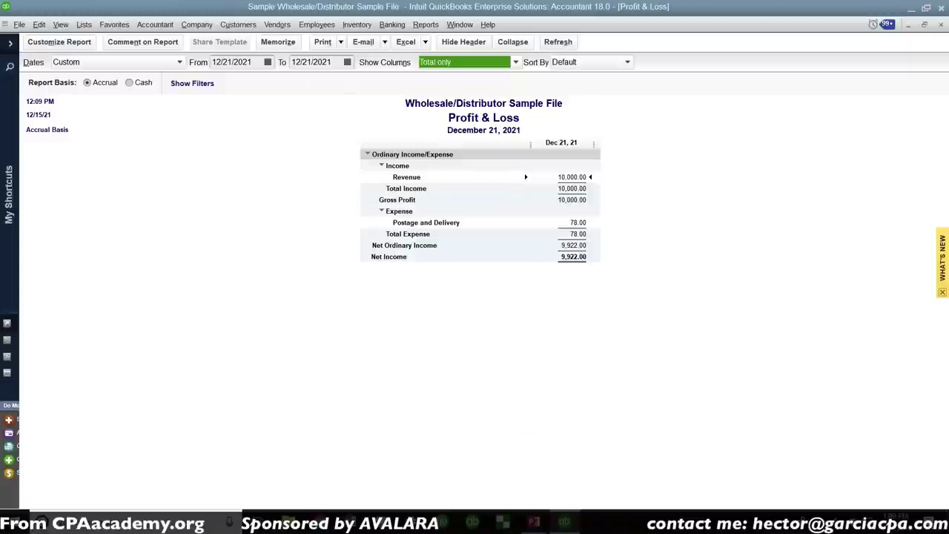
Drill into Postage and Delivery, delete the Fisse Fast Package Delivery check, and return to the Profit & Loss report
{"action": "left_click", "coordinate": [495, 65]}
{"action": "left_click", "coordinate": [496, 69]}
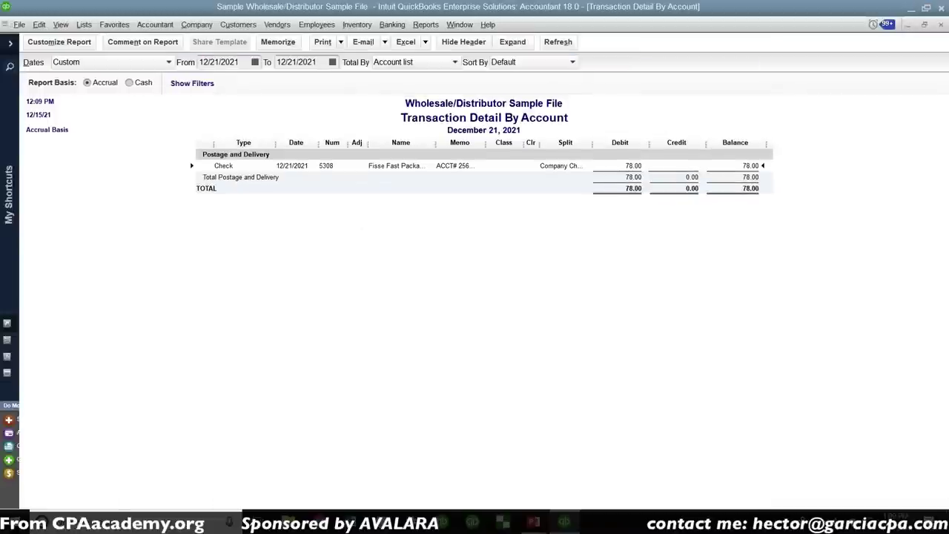
{"action": "double_click", "coordinate": [400, 166]}
{"action": "right_click", "coordinate": [238, 205]}
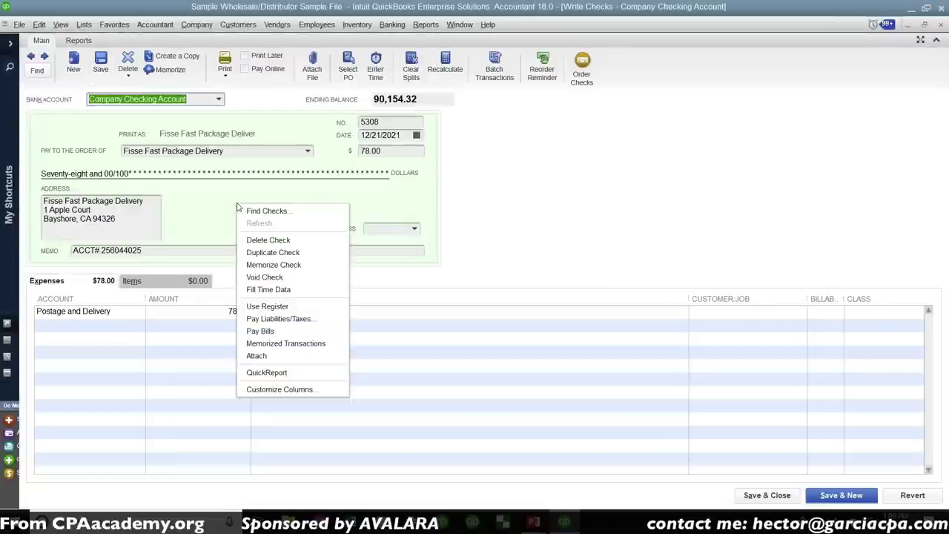
{"action": "left_click", "coordinate": [280, 242]}
{"action": "left_click", "coordinate": [447, 158]}
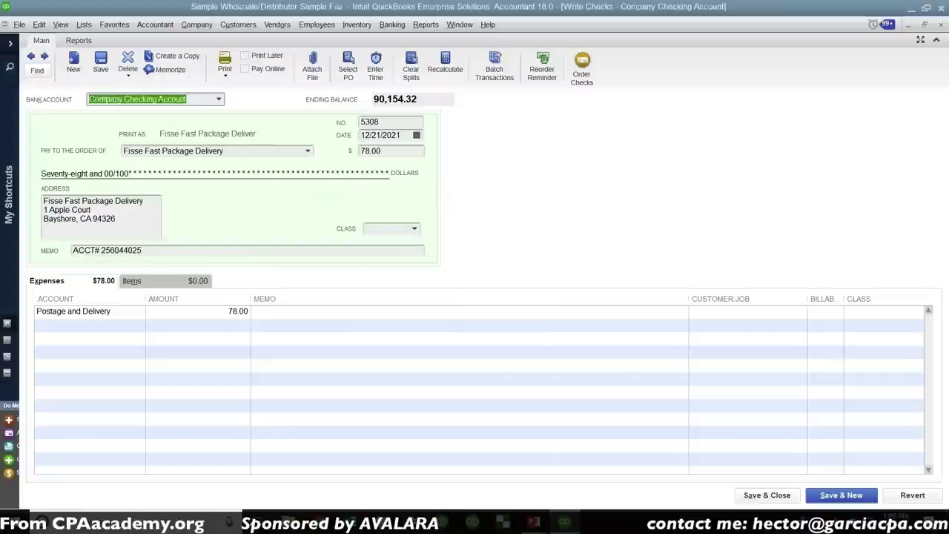
{"action": "key", "text": "Escape"}
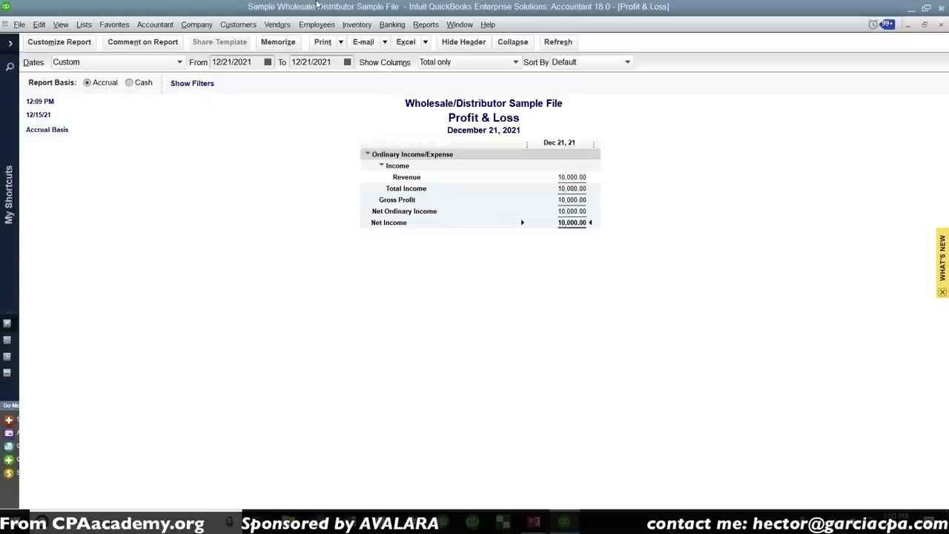
Start a new vendor bill for Automobile Insurance Company
{"action": "left_click", "coordinate": [288, 24]}
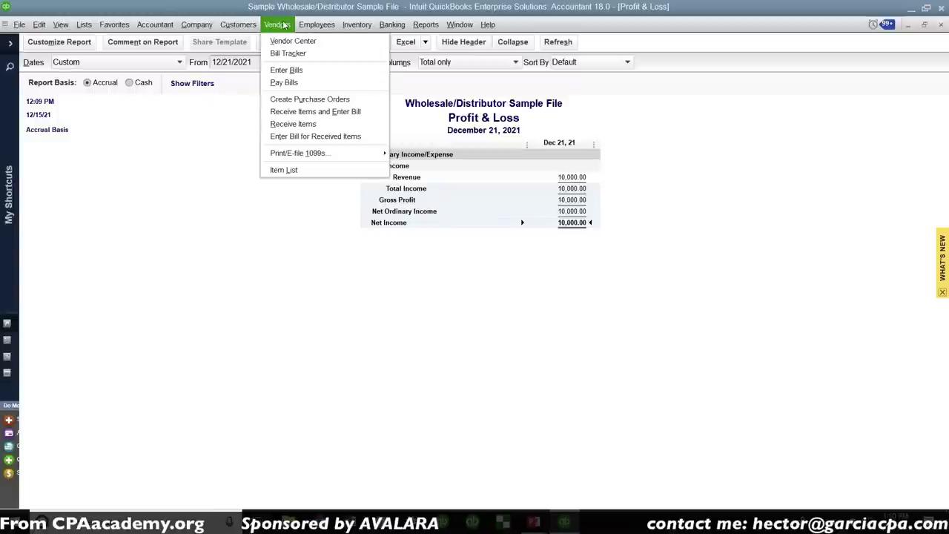
{"action": "left_click", "coordinate": [295, 71]}
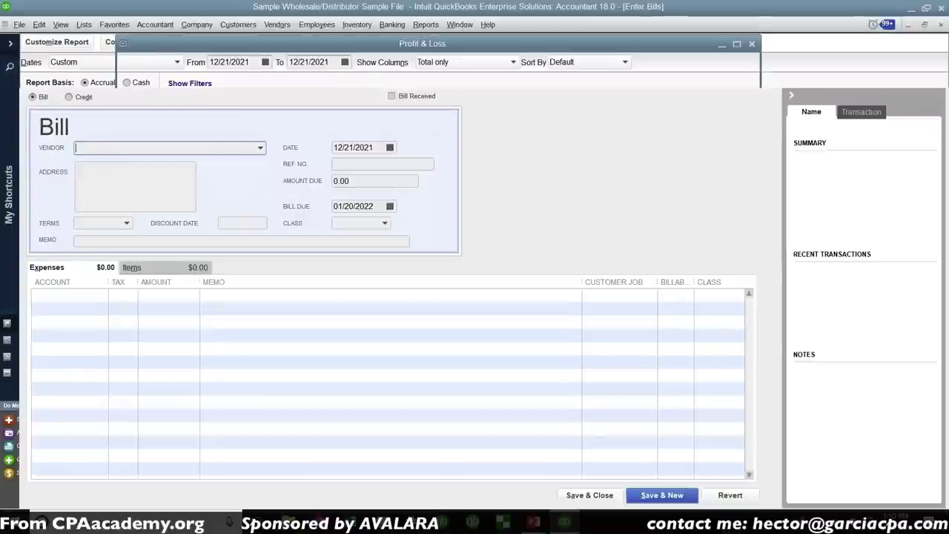
{"action": "left_click", "coordinate": [260, 149]}
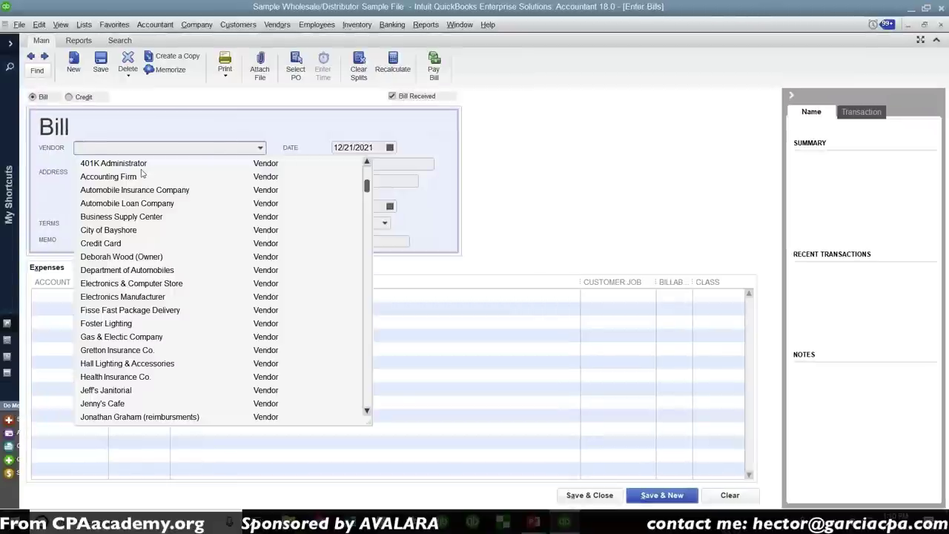
{"action": "left_click", "coordinate": [132, 191]}
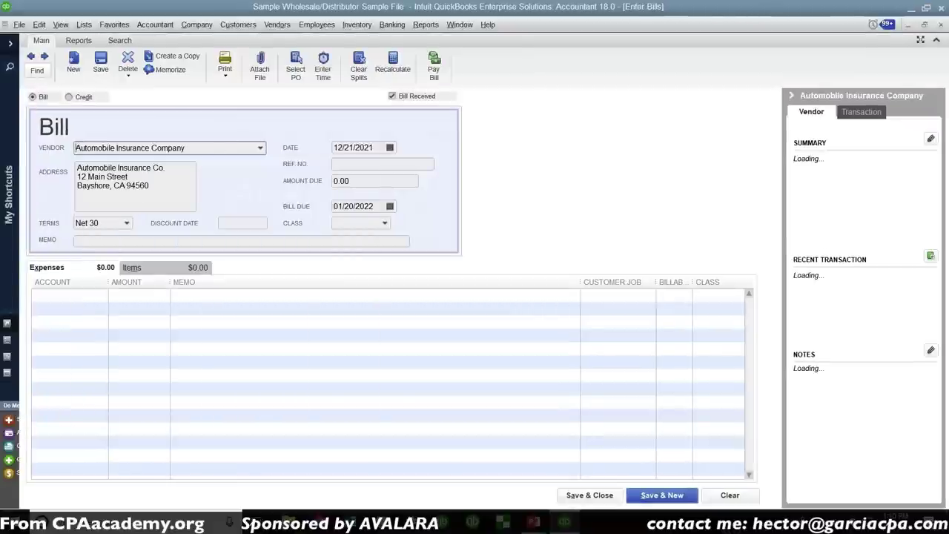
Add TESTNI PART as the first item line of the bill
{"action": "left_click", "coordinate": [88, 293]}
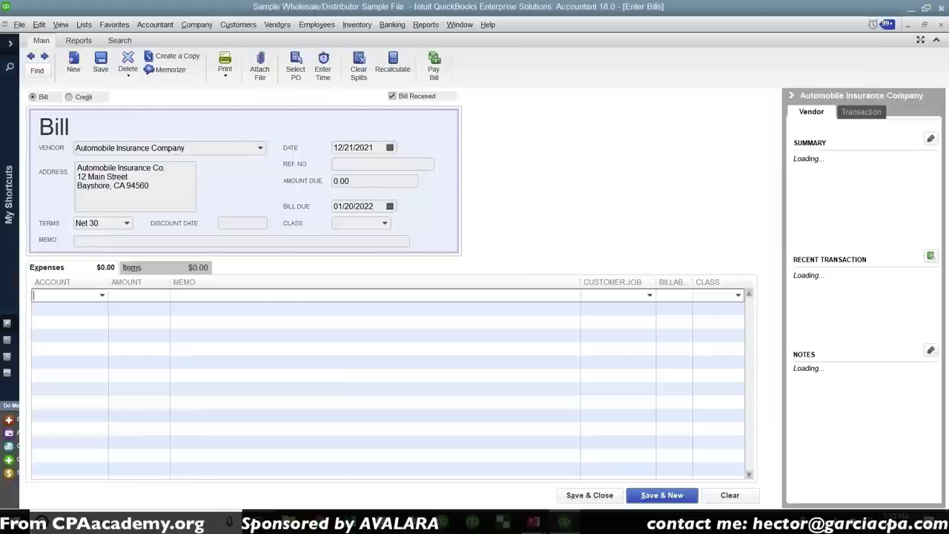
{"action": "left_click", "coordinate": [152, 267]}
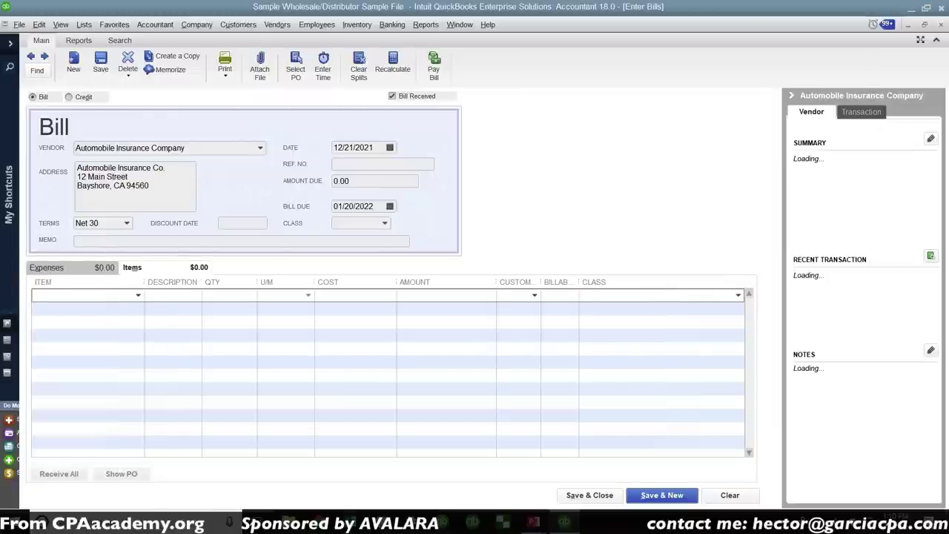
{"action": "left_click", "coordinate": [137, 295]}
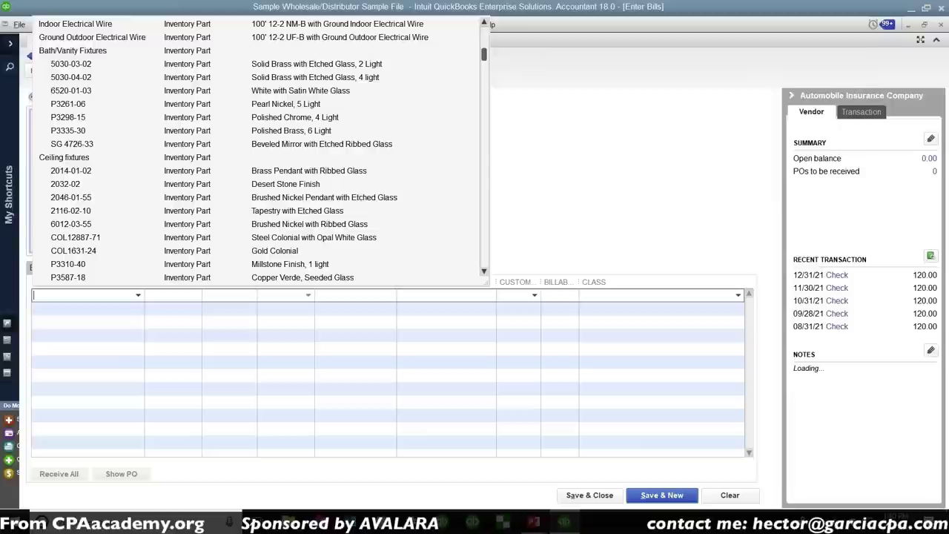
{"action": "scroll", "coordinate": [136, 140], "scroll_direction": "up", "scroll_amount": 2}
{"action": "scroll", "coordinate": [123, 142], "scroll_direction": "down", "scroll_amount": 12}
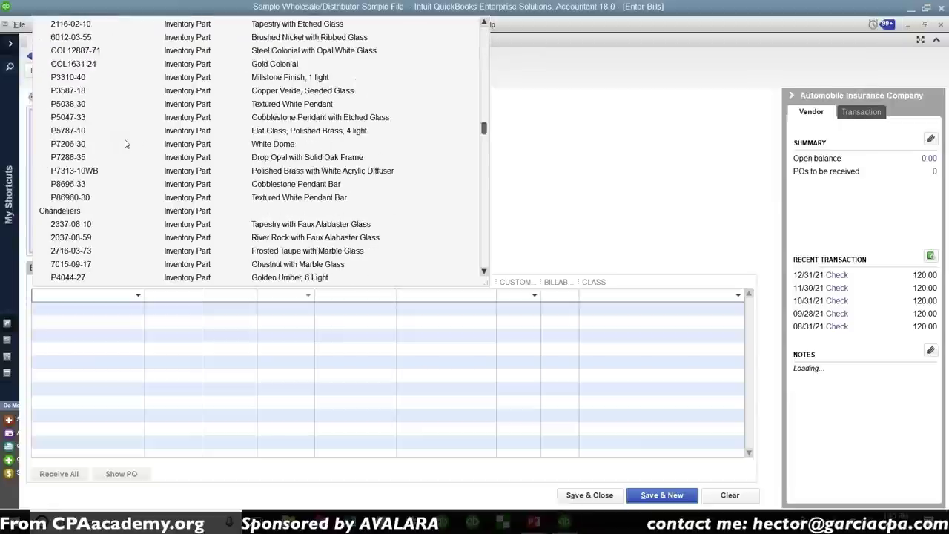
{"action": "scroll", "coordinate": [125, 144], "scroll_direction": "down", "scroll_amount": 4}
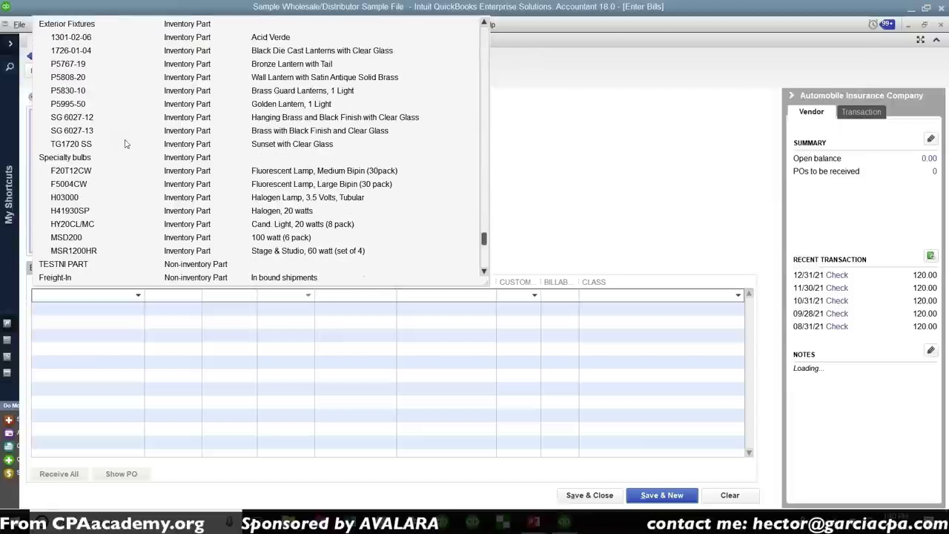
{"action": "left_click", "coordinate": [65, 265]}
{"action": "left_click", "coordinate": [438, 274]}
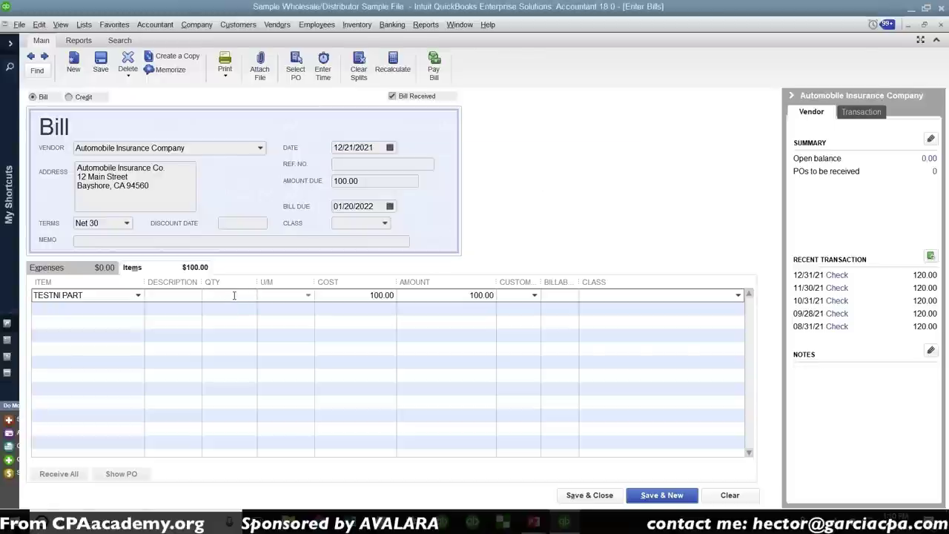
Set the TESTNI PART line to a quantity of 150 at a cost of 75 each
{"action": "type", "text": "50"}
{"action": "key", "text": "BackSpace"}
{"action": "key", "text": "BackSpace"}
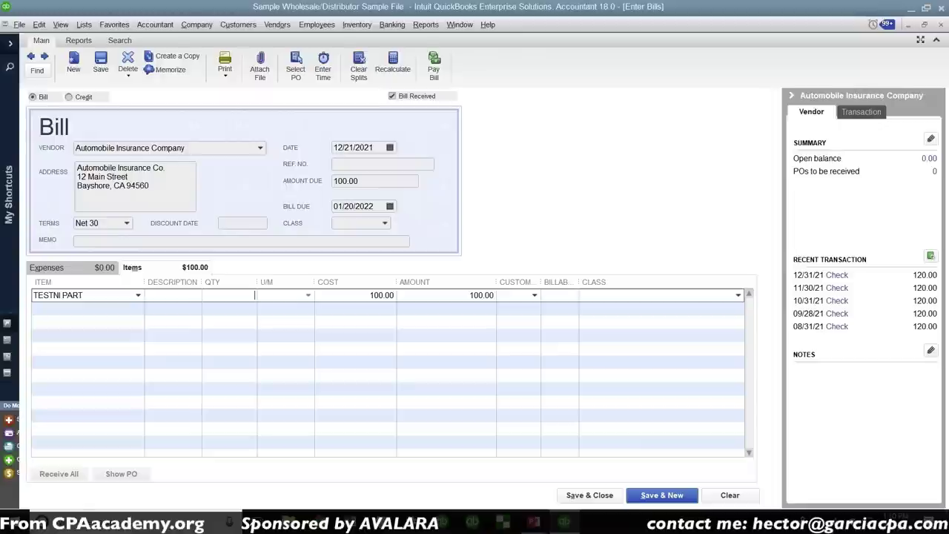
{"action": "type", "text": "150"}
{"action": "key", "text": "Tab"}
{"action": "type", "text": "75"}
{"action": "key", "text": "Tab"}
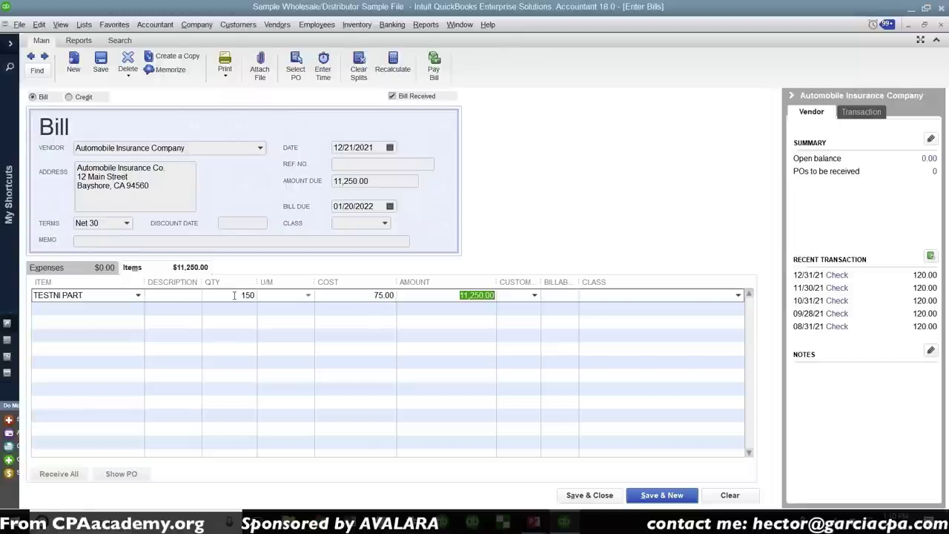
{"action": "key", "text": "Tab"}
{"action": "key", "text": "Tab"}
{"action": "key", "text": "Tab"}
{"action": "key", "text": "Tab"}
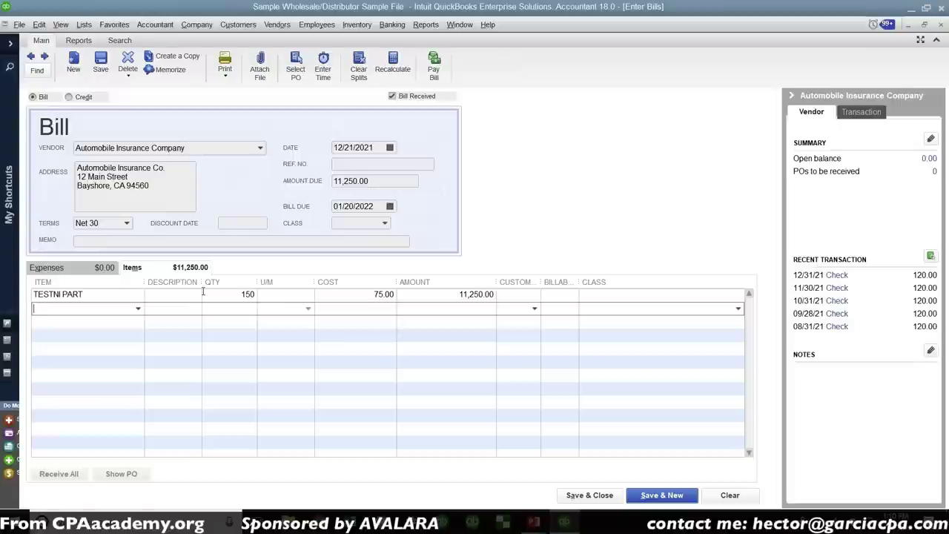
Check the bill's vendor, quantity and cost, keeping them as entered, and save and close the bill
{"action": "left_click", "coordinate": [192, 150]}
{"action": "key", "text": "BackSpace"}
{"action": "key", "text": "ctrl+z"}
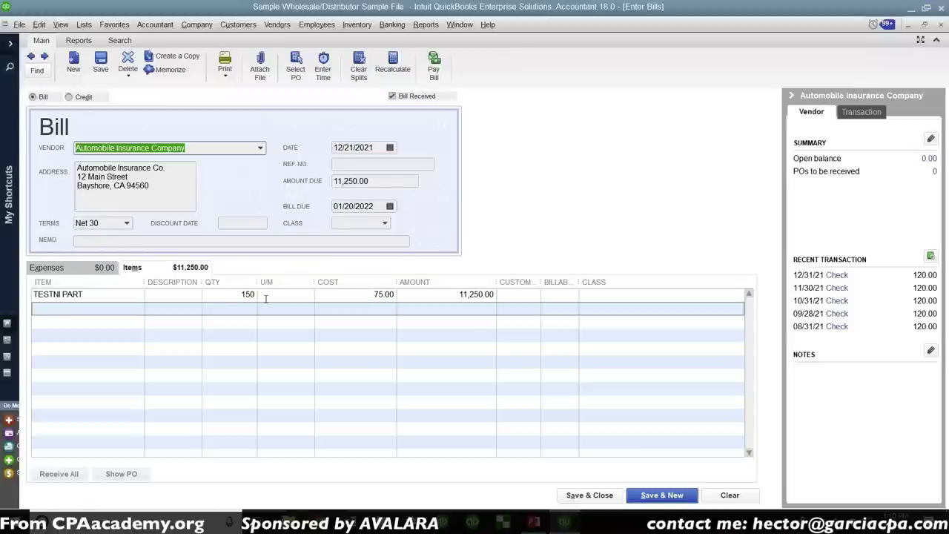
{"action": "left_click", "coordinate": [237, 295]}
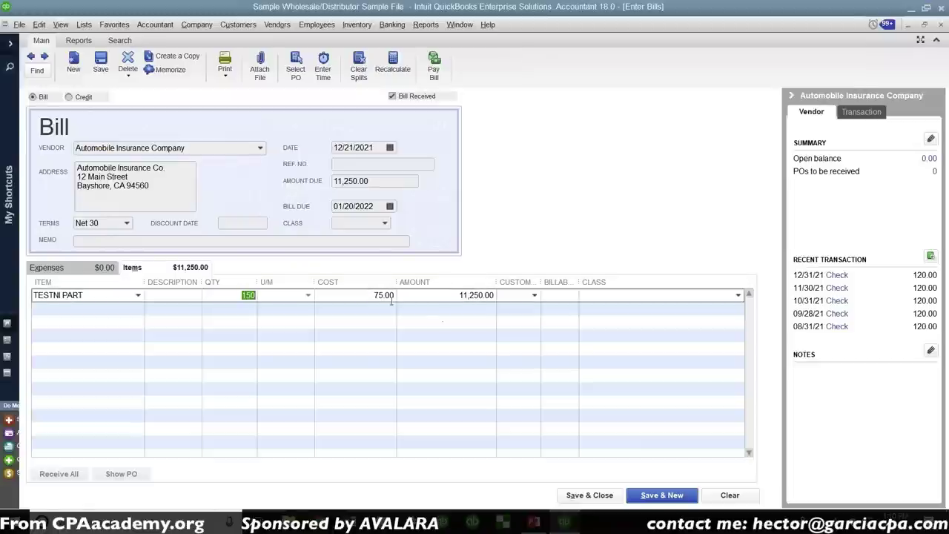
{"action": "key", "text": "Tab"}
{"action": "key", "text": "Tab"}
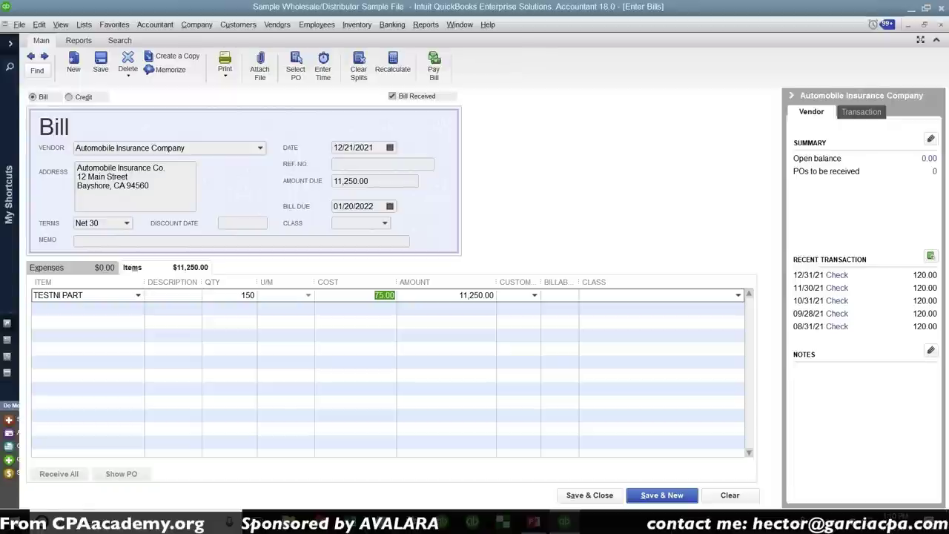
{"action": "left_click", "coordinate": [589, 495]}
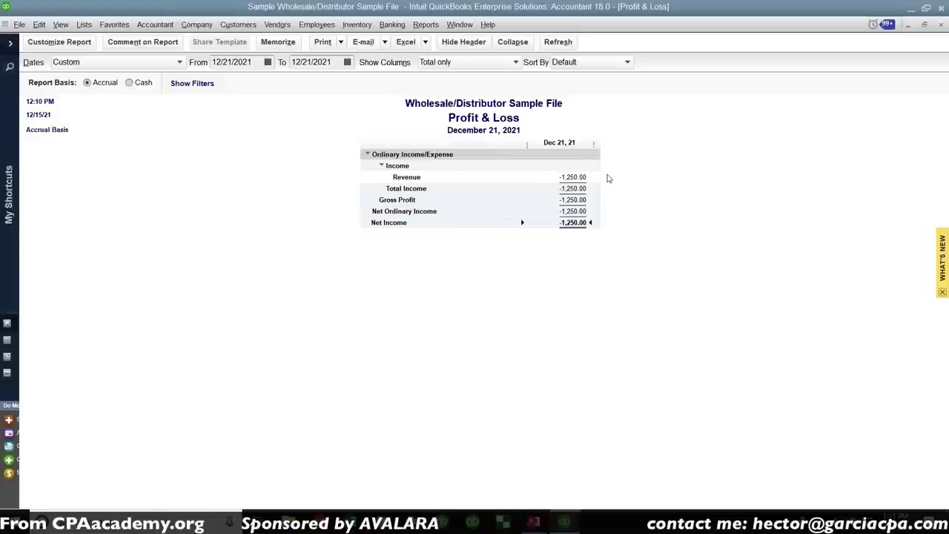
Drill into the Revenue amount on the Profit & Loss, examine the invoice and bill entries, and return to the report
{"action": "left_click", "coordinate": [568, 175]}
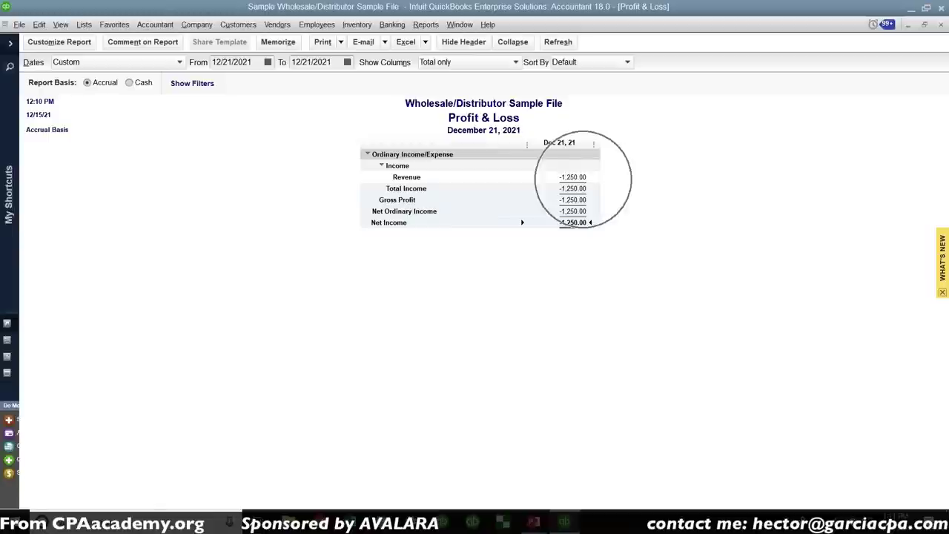
{"action": "left_click", "coordinate": [583, 179]}
{"action": "double_click", "coordinate": [583, 179]}
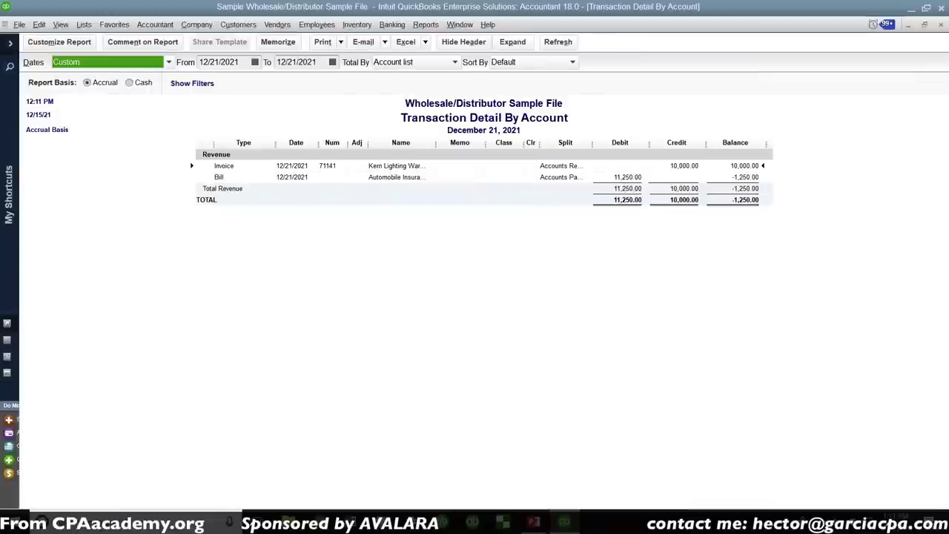
{"action": "left_click", "coordinate": [653, 178]}
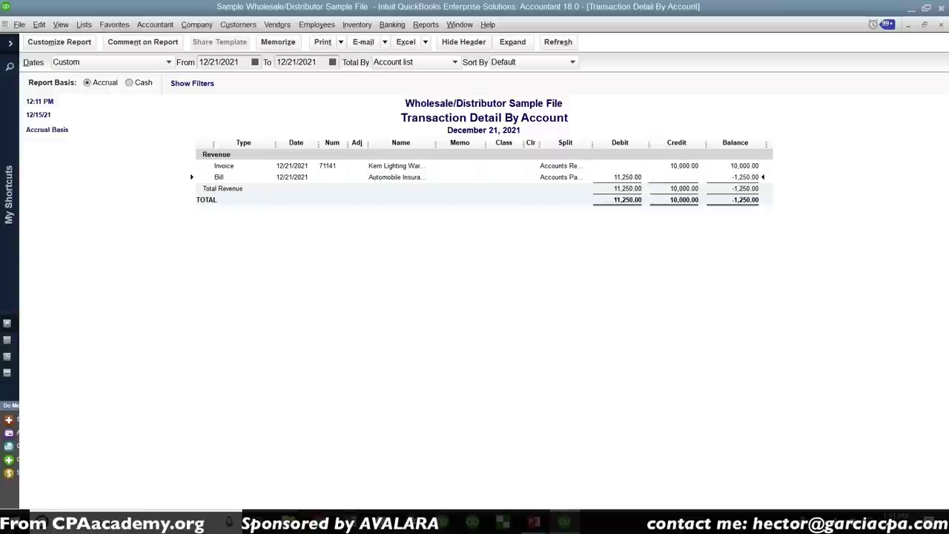
{"action": "key", "text": "Escape"}
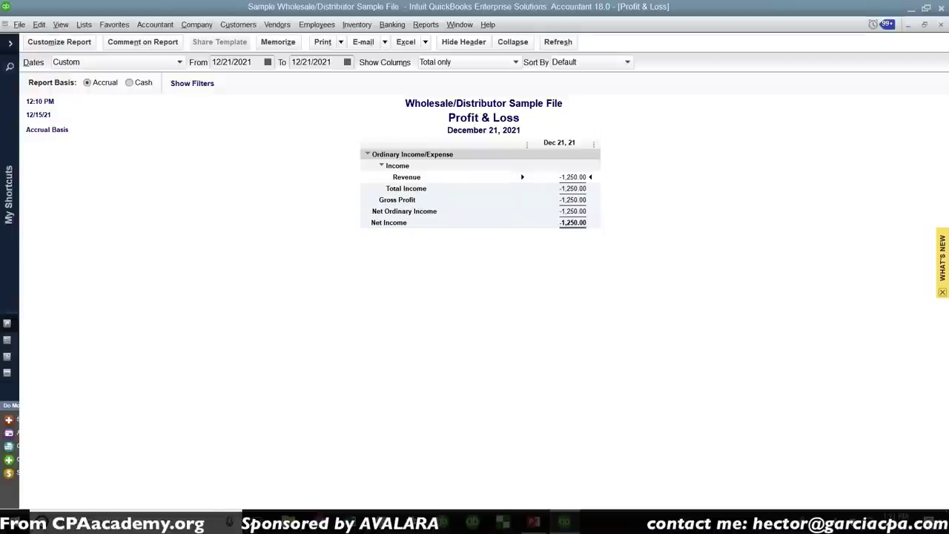
Find TESTNI PART in the Item List and open it for editing
{"action": "left_click", "coordinate": [86, 24]}
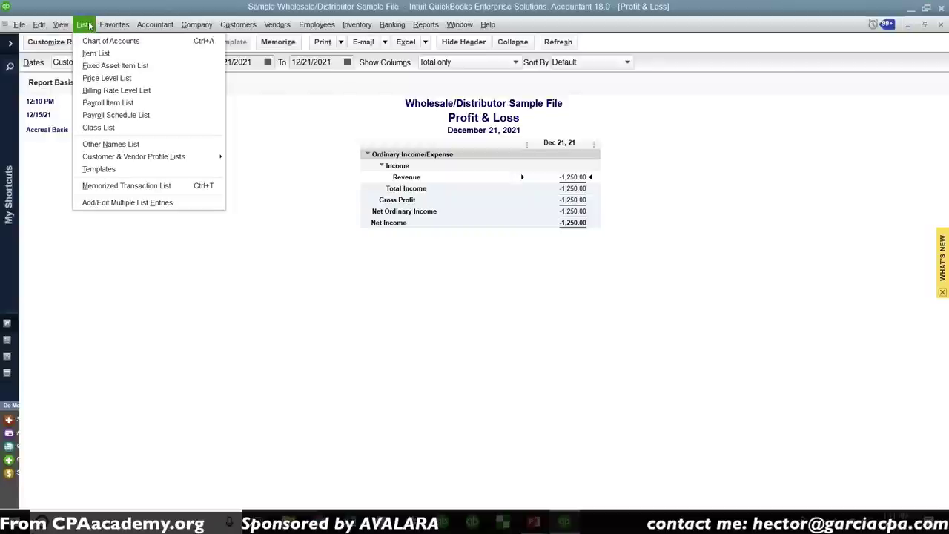
{"action": "left_click", "coordinate": [98, 53]}
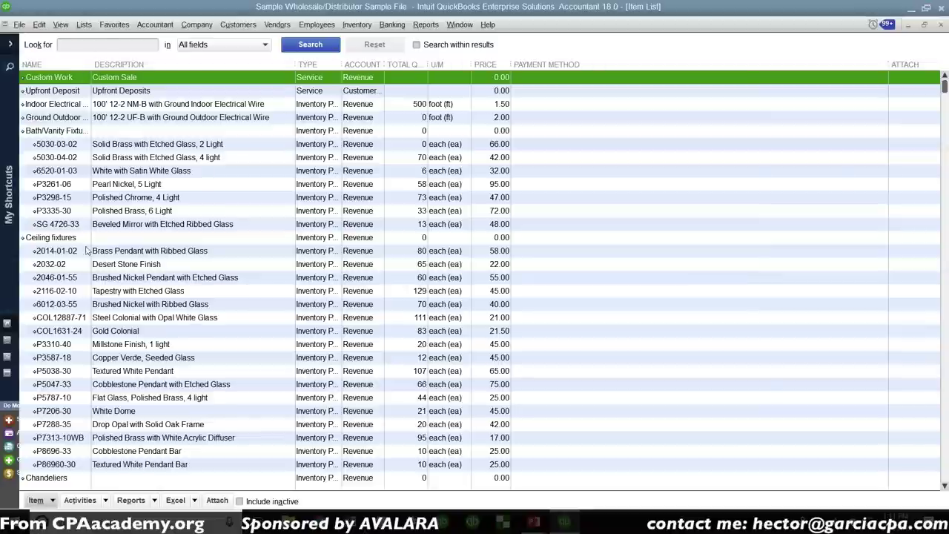
{"action": "scroll", "coordinate": [85, 251], "scroll_direction": "down", "scroll_amount": 15}
{"action": "scroll", "coordinate": [85, 250], "scroll_direction": "down", "scroll_amount": 2}
{"action": "left_click", "coordinate": [57, 412]}
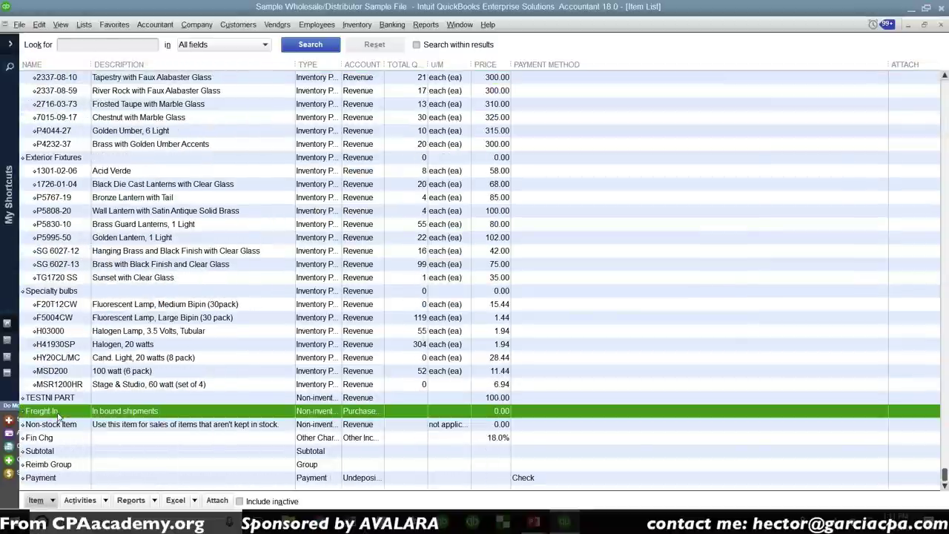
{"action": "left_click", "coordinate": [57, 400]}
{"action": "right_click", "coordinate": [55, 400]}
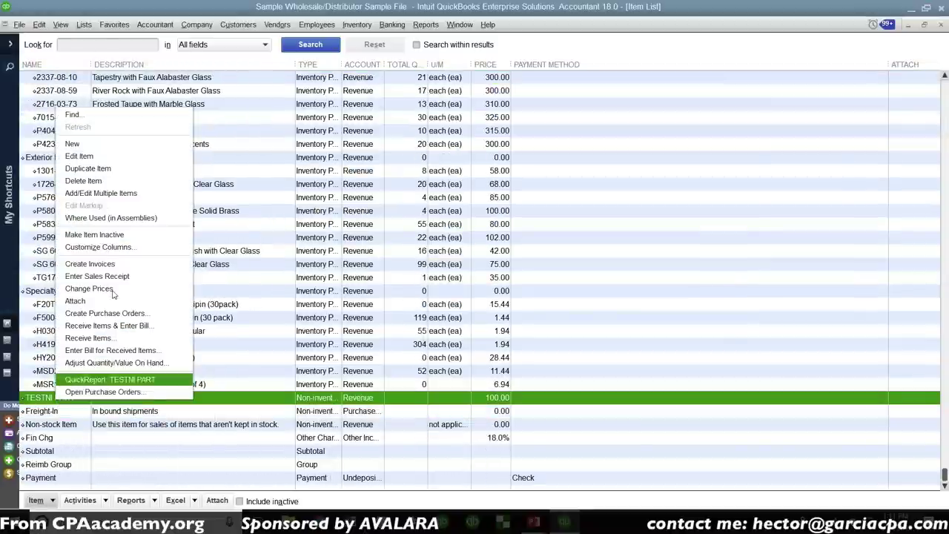
{"action": "left_click", "coordinate": [87, 155]}
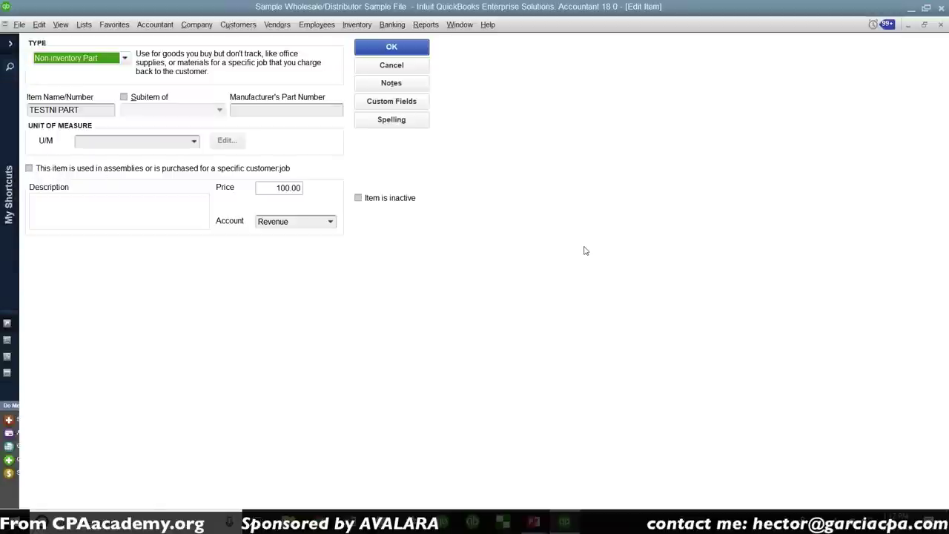
Mark the item as used in assemblies or purchased for a specific customer:job, with Purchases (Cost of Goods) as its expense account
{"action": "left_click", "coordinate": [40, 169]}
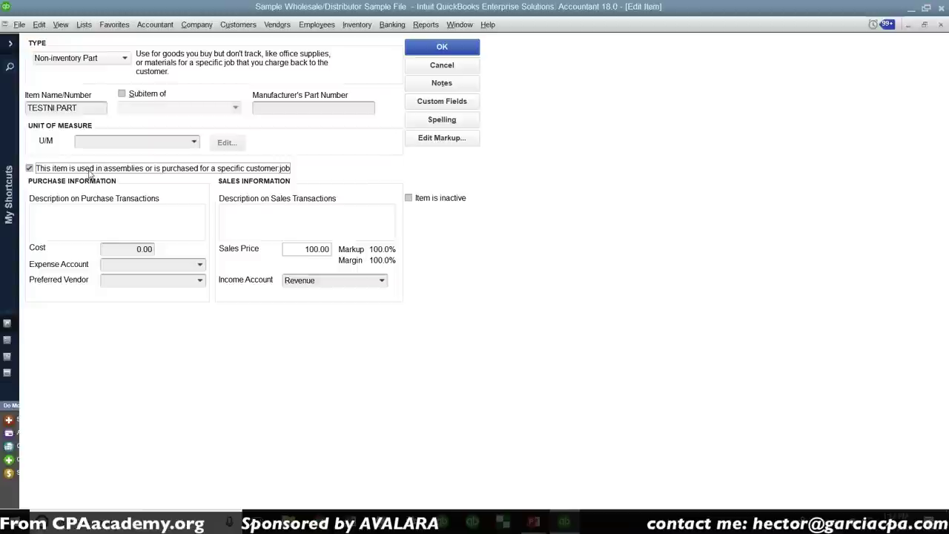
{"action": "left_click", "coordinate": [199, 266]}
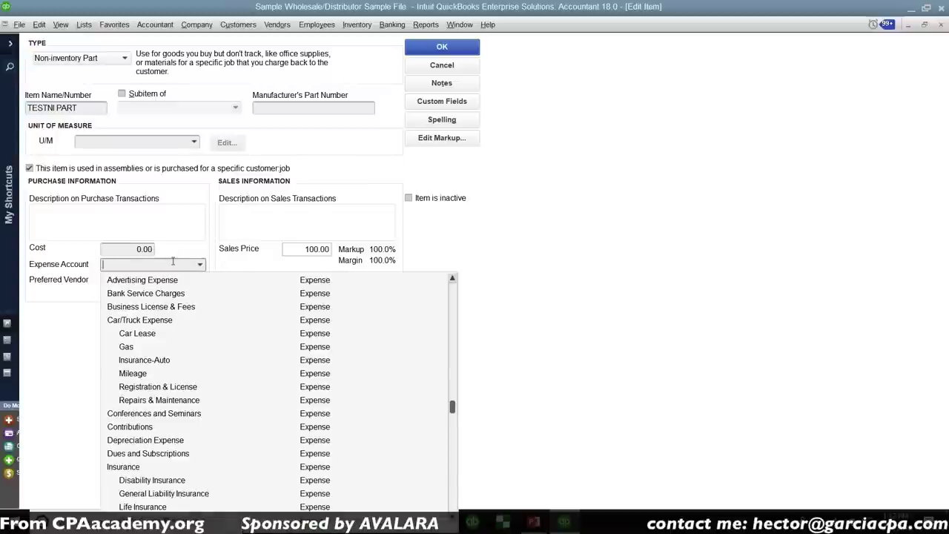
{"action": "type", "text": "cos"}
{"action": "key", "text": "BackSpace"}
{"action": "key", "text": "BackSpace"}
{"action": "key", "text": "BackSpace"}
{"action": "type", "text": "Pur"}
{"action": "left_click", "coordinate": [186, 306]}
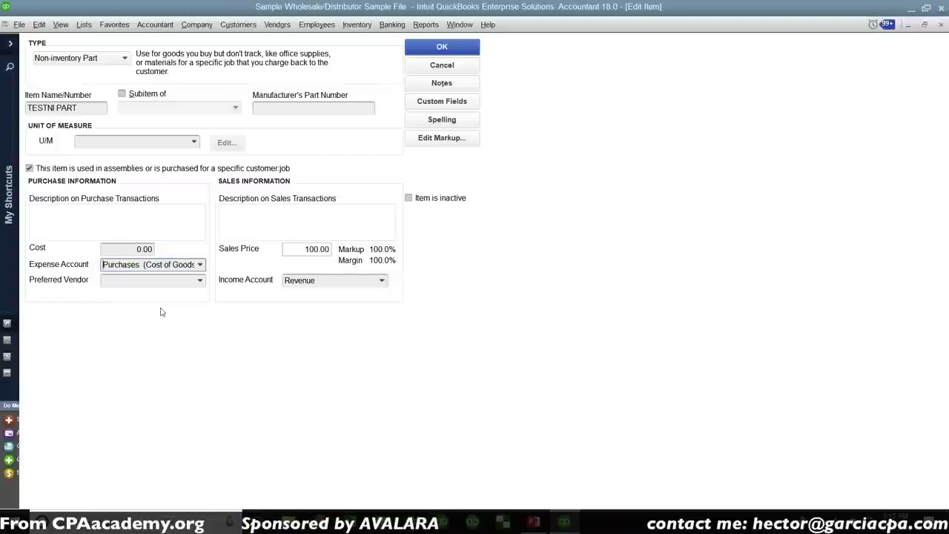
{"action": "left_click", "coordinate": [200, 265]}
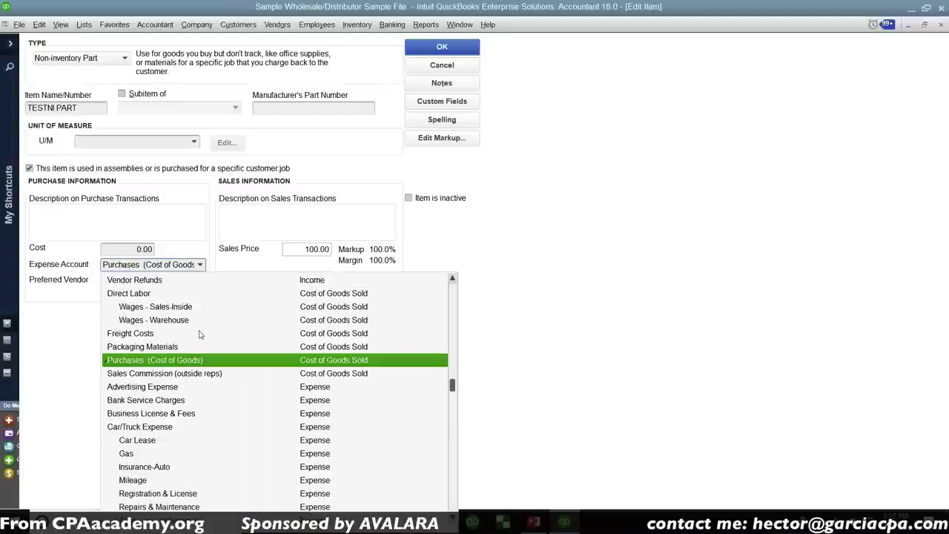
{"action": "left_click", "coordinate": [173, 363]}
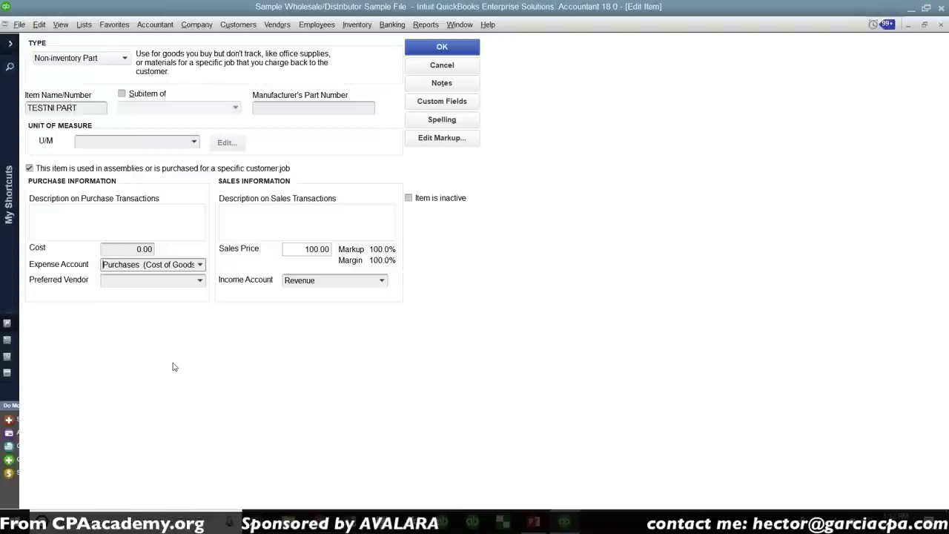
Keep Revenue as the income account, save the item without updating existing transactions, and check the Profit & Loss
{"action": "left_click", "coordinate": [381, 282]}
{"action": "left_click", "coordinate": [334, 89]}
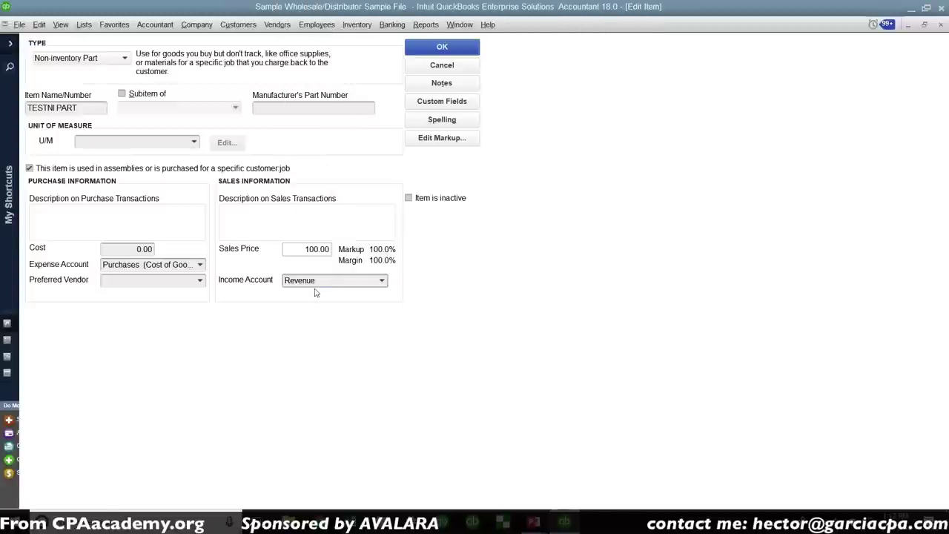
{"action": "left_click", "coordinate": [437, 46]}
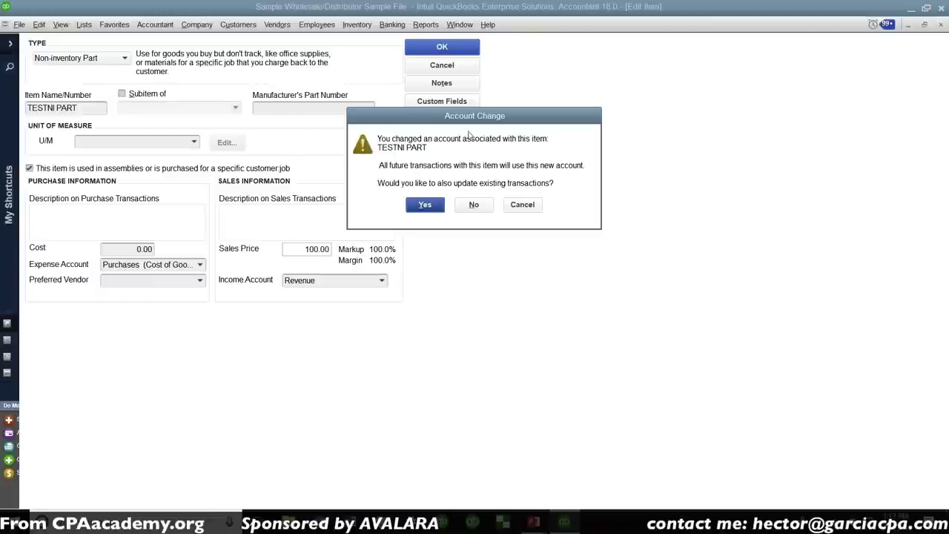
{"action": "left_click", "coordinate": [475, 205]}
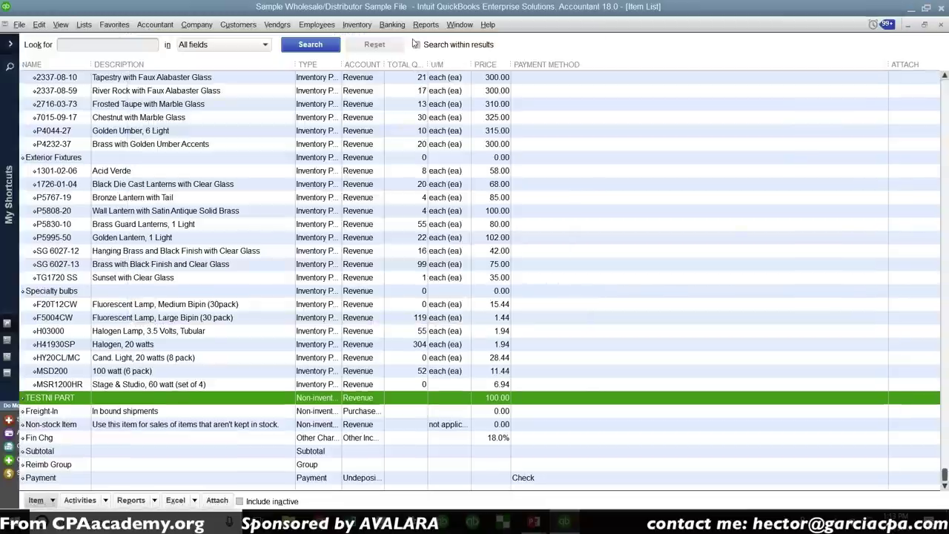
{"action": "key", "text": "ctrl+Tab"}
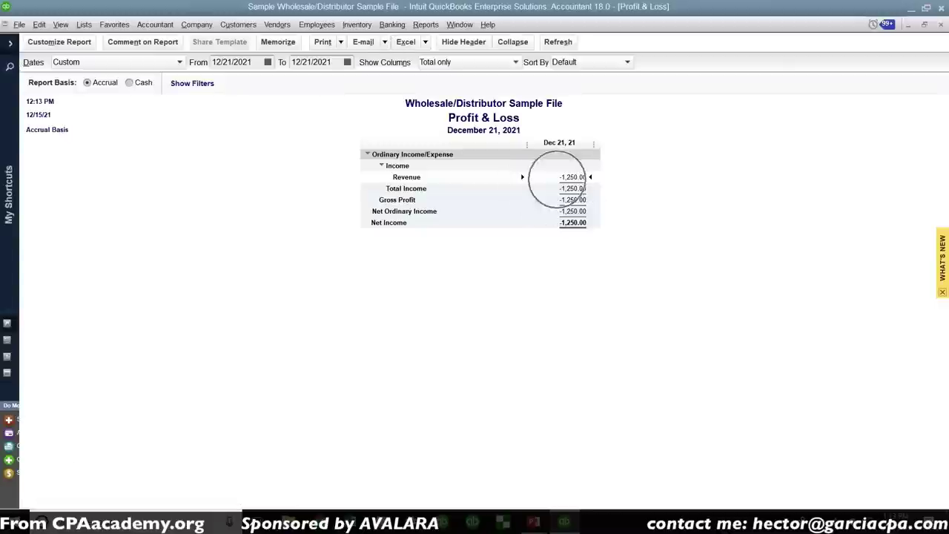
Reopen TESTNI PART from the Item List, clear its assemblies or customer:job purchase option, and save the item
{"action": "left_click", "coordinate": [84, 25]}
{"action": "left_click", "coordinate": [96, 54]}
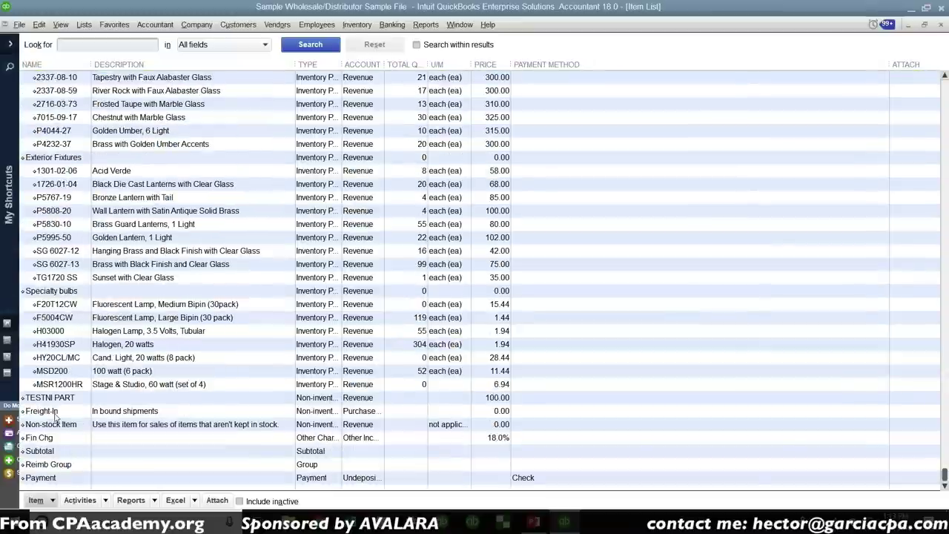
{"action": "double_click", "coordinate": [52, 398]}
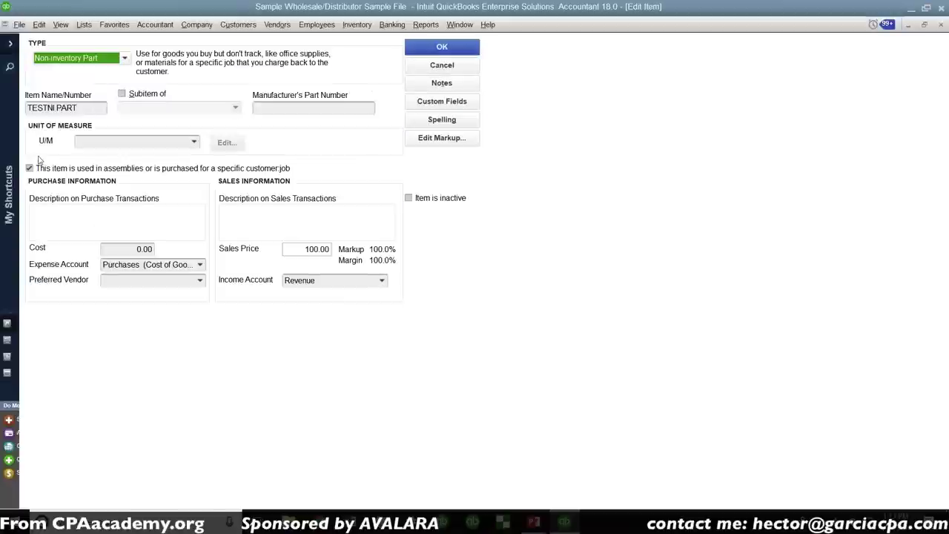
{"action": "left_click", "coordinate": [31, 168]}
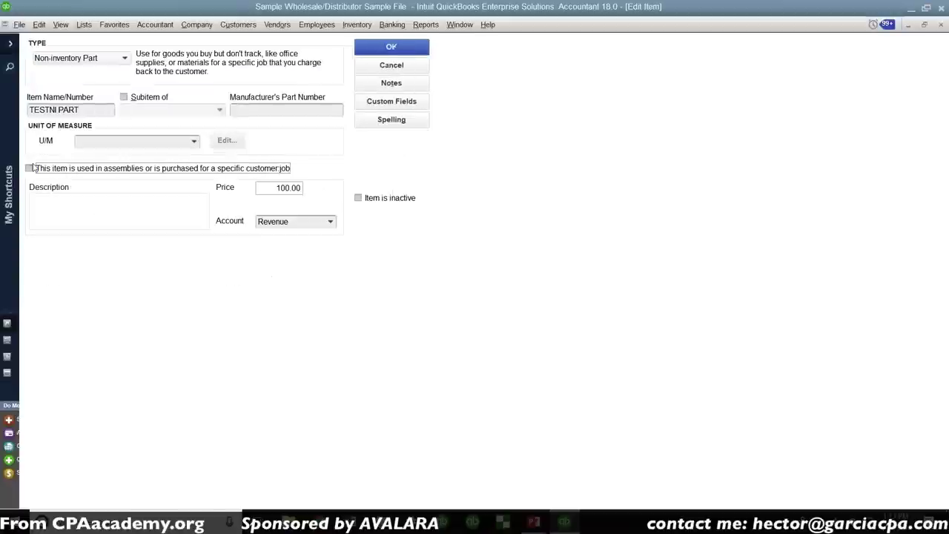
{"action": "left_click", "coordinate": [400, 52]}
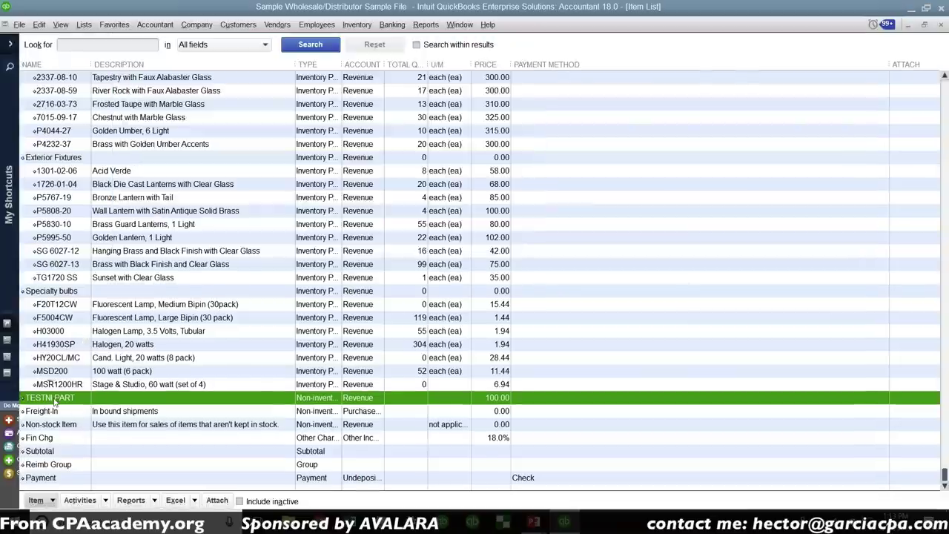
Enable the assemblies or customer:job purchase option on TESTNI PART again, setting the expense account to Purchases (Cost of Goods)
{"action": "double_click", "coordinate": [54, 401]}
{"action": "left_click", "coordinate": [43, 168]}
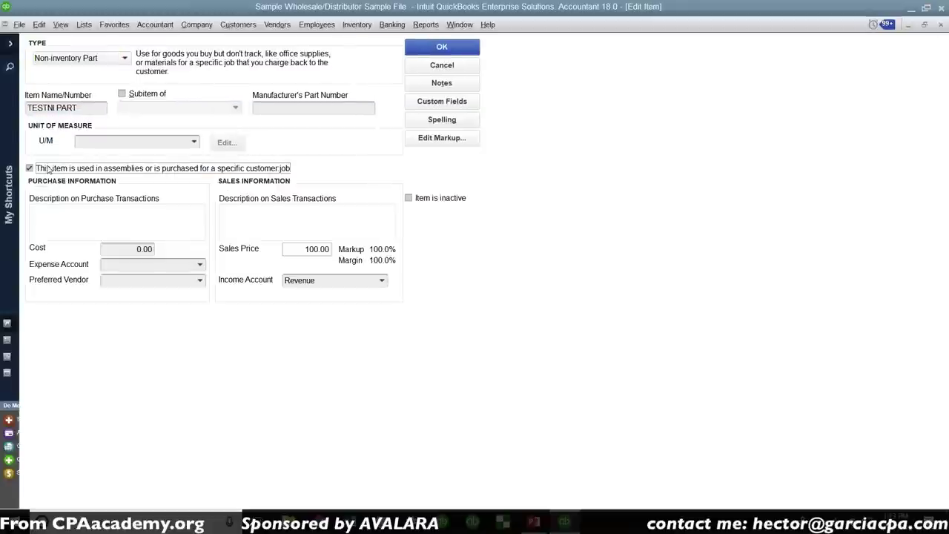
{"action": "left_click", "coordinate": [138, 265]}
{"action": "type", "text": "Purchases (Cost of Goods"}
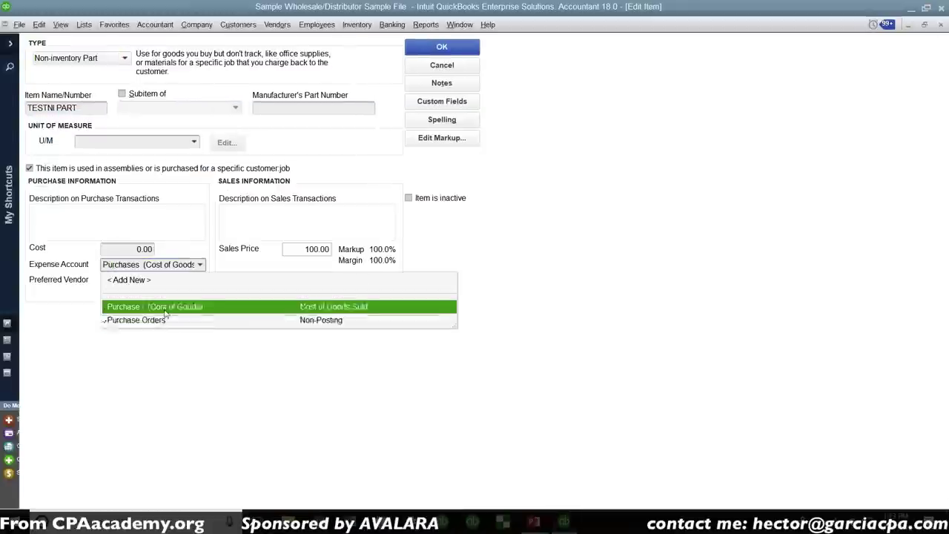
{"action": "left_click", "coordinate": [167, 307]}
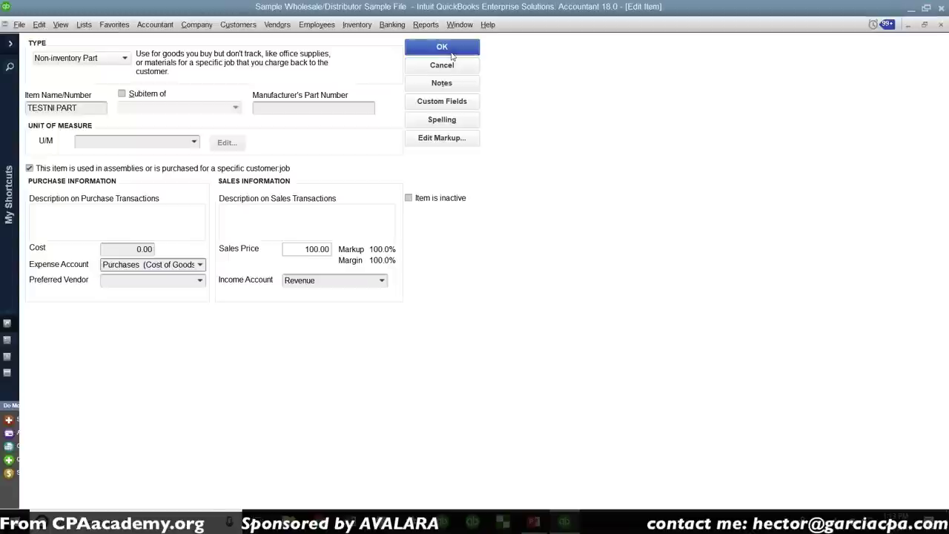
Save the item, applying the account change to existing transactions, and examine the Profit & Loss
{"action": "left_click", "coordinate": [451, 49]}
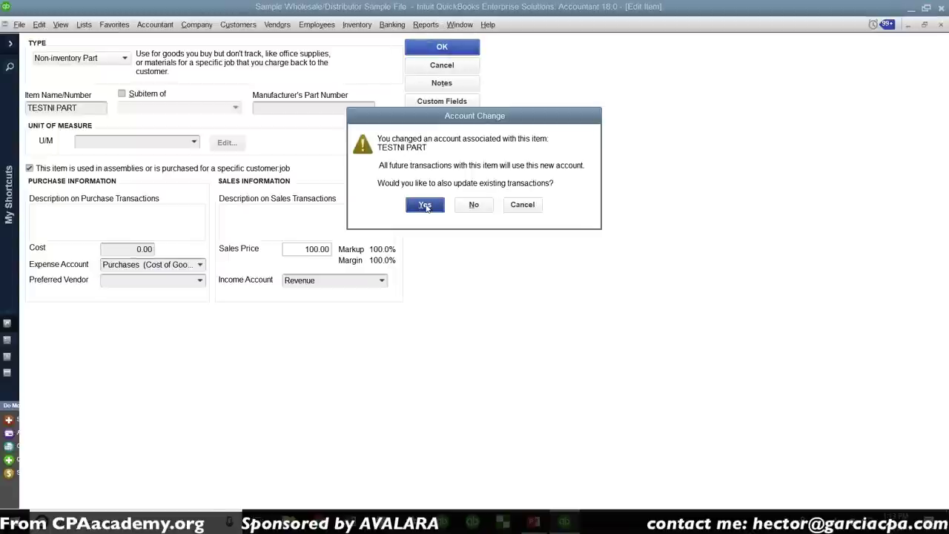
{"action": "left_click", "coordinate": [426, 207]}
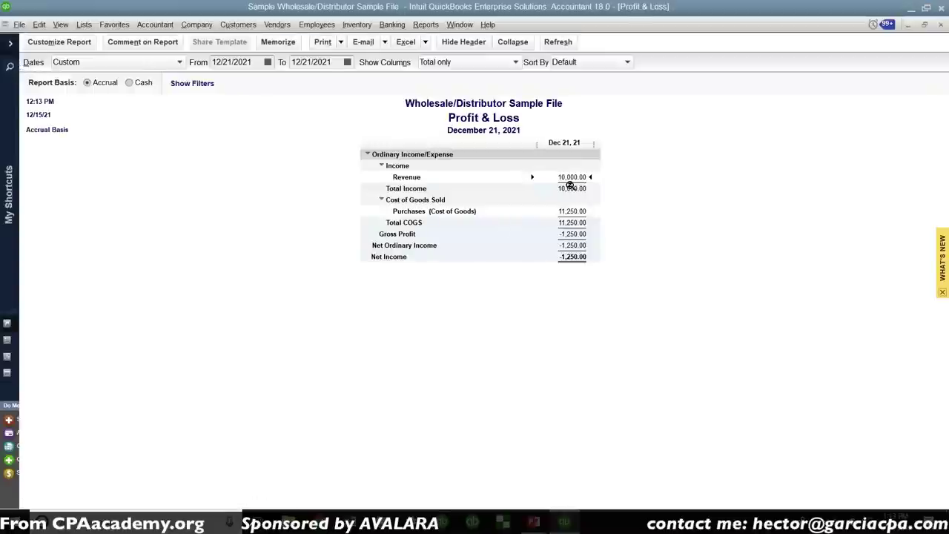
{"action": "left_click", "coordinate": [621, 243]}
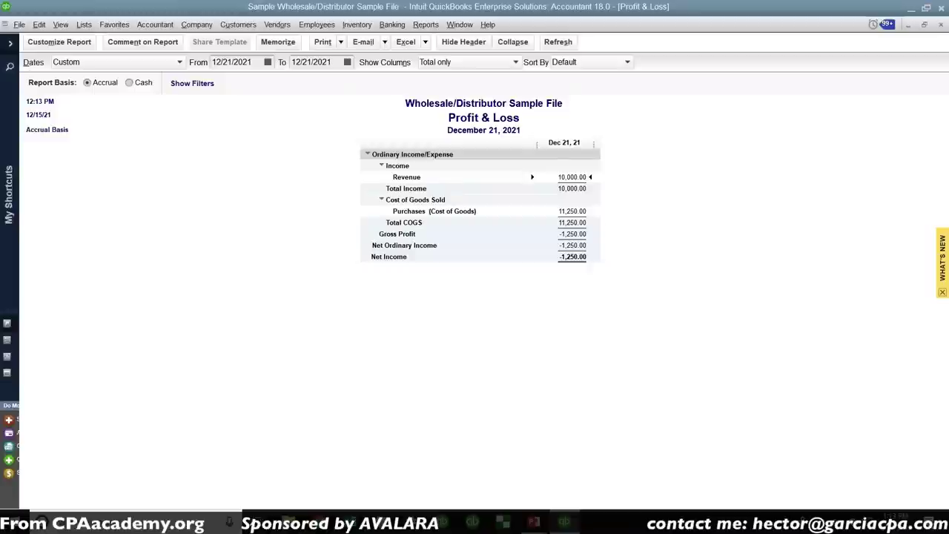
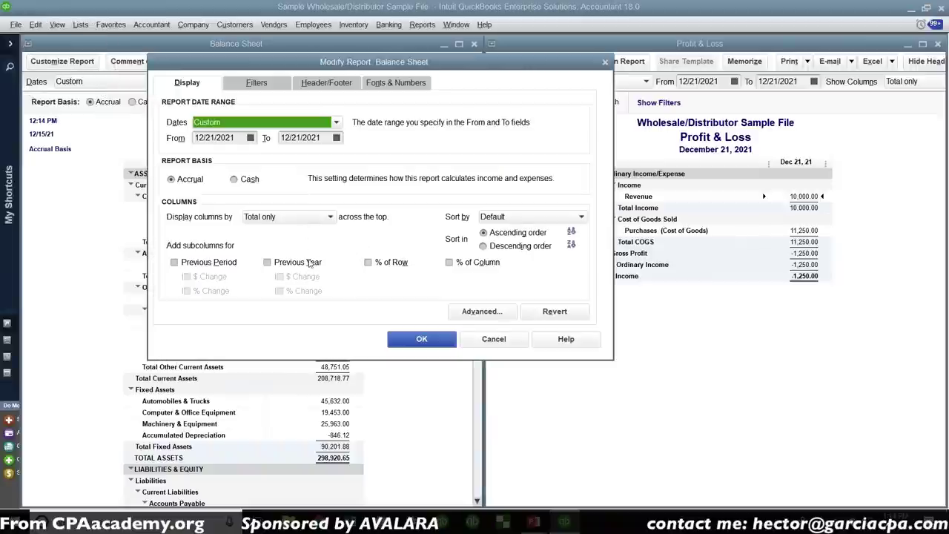
Add Previous Period and $ Change subcolumns to the Balance Sheet for 12/21/2021
{"action": "left_click", "coordinate": [206, 261]}
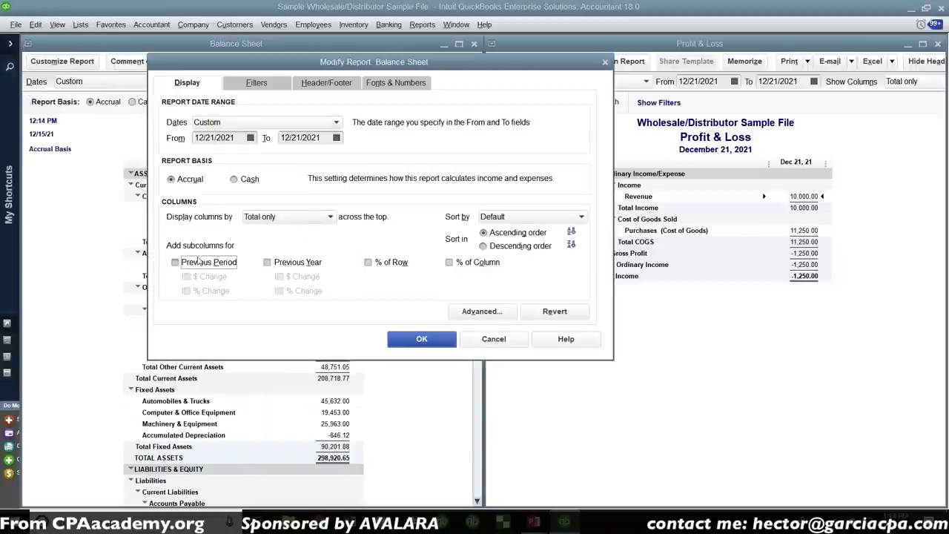
{"action": "left_click", "coordinate": [199, 279]}
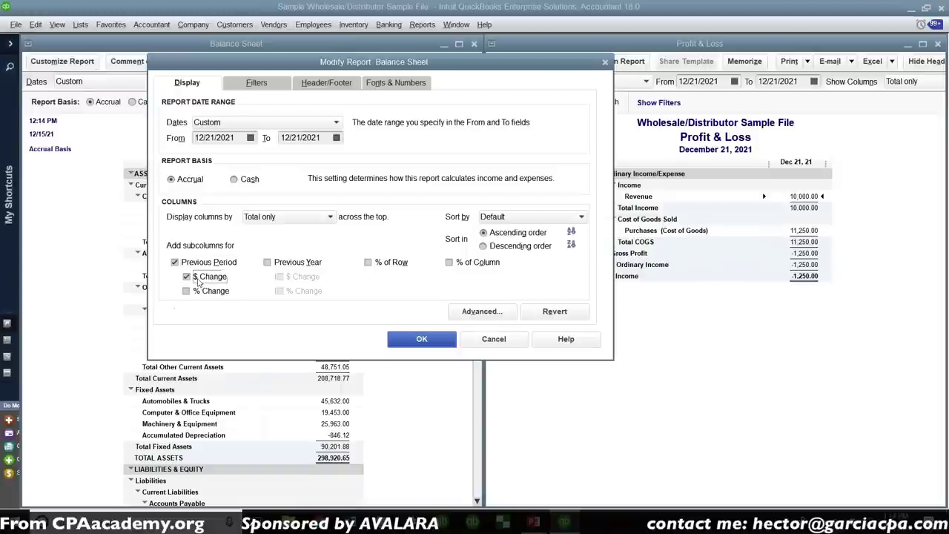
{"action": "left_click", "coordinate": [406, 341]}
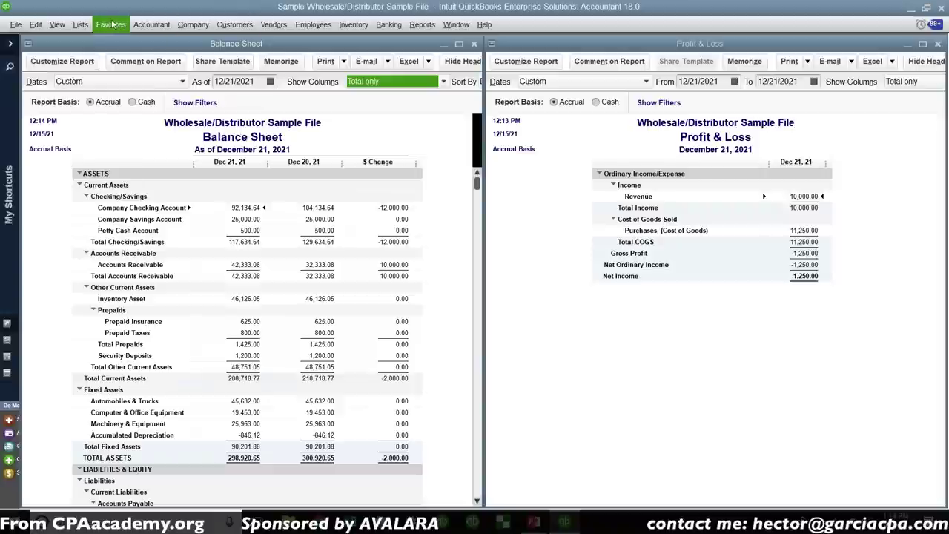
Open the Item List over the two reports, enlarge its window, and open TESTNI PART for editing
{"action": "left_click", "coordinate": [80, 24]}
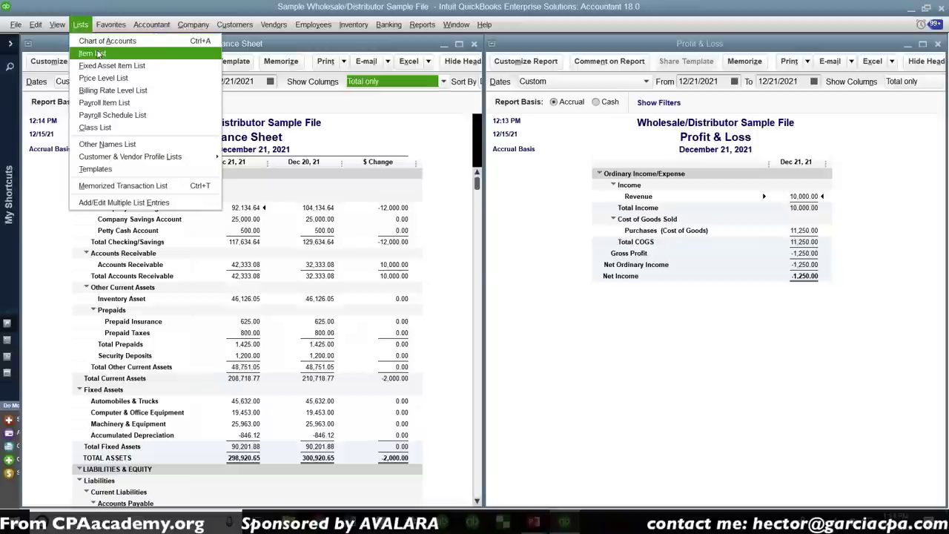
{"action": "left_click", "coordinate": [97, 52]}
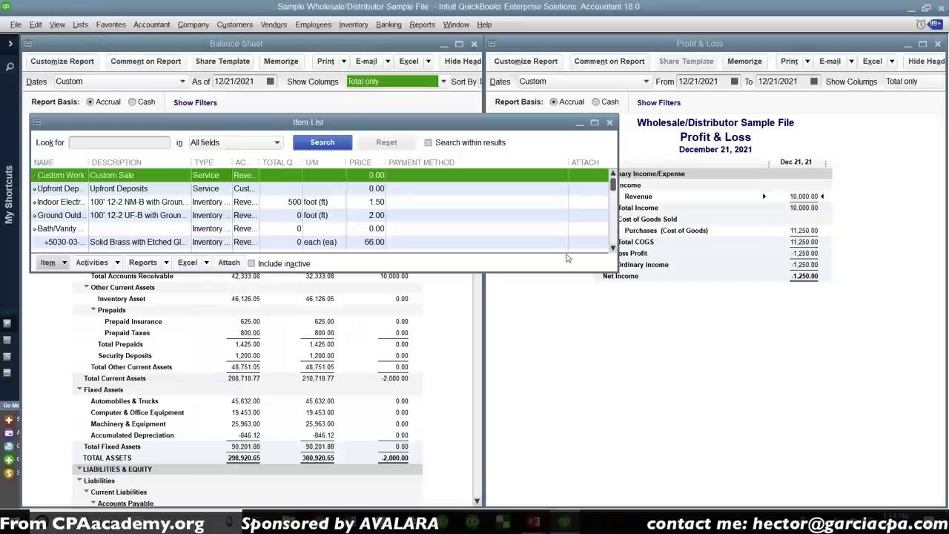
{"action": "left_click_drag", "start_coordinate": [614, 268], "coordinate": [561, 446]}
{"action": "scroll", "coordinate": [554, 295], "scroll_direction": "down", "scroll_amount": 1}
{"action": "scroll", "coordinate": [555, 295], "scroll_direction": "down", "scroll_amount": 10}
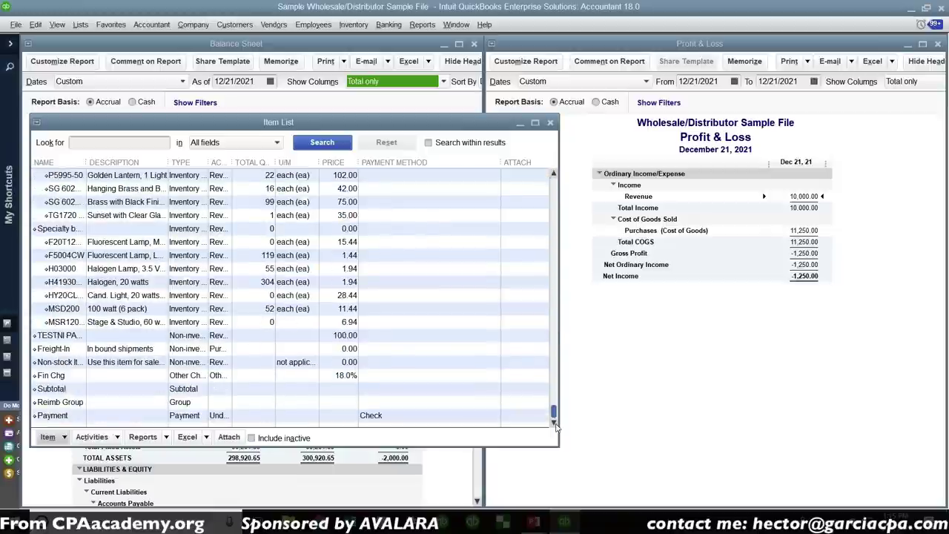
{"action": "left_click", "coordinate": [70, 338]}
{"action": "double_click", "coordinate": [70, 338]}
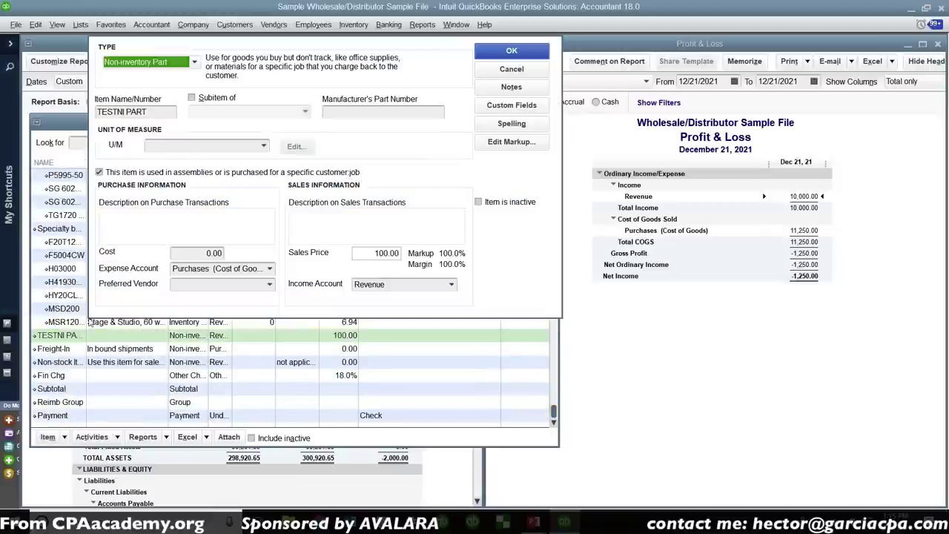
Rename the item TEST Inventory Item and convert its type to Inventory Part, accepting the irreversible conversion
{"action": "left_click_drag", "start_coordinate": [117, 112], "coordinate": [171, 126]}
{"action": "type", "text": "Inventory"}
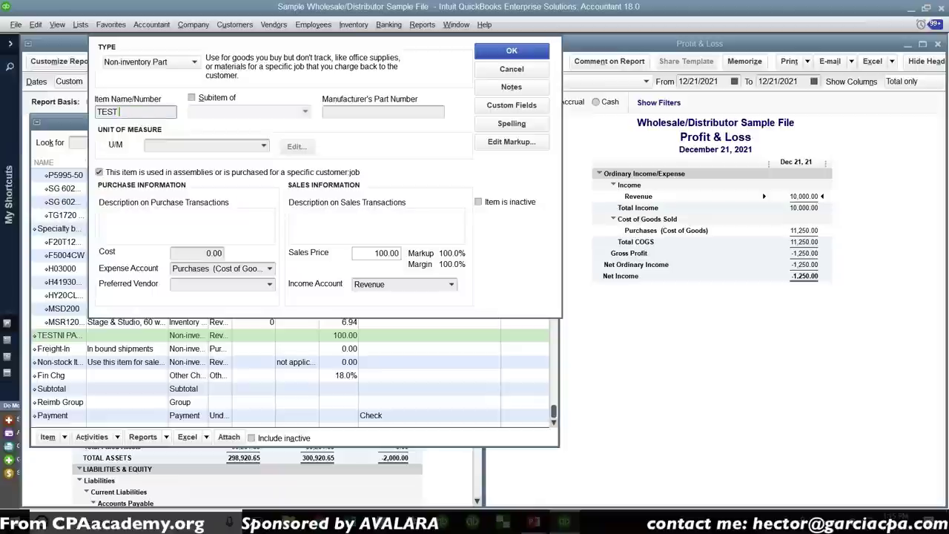
{"action": "type", "text": " Item"}
{"action": "left_click", "coordinate": [174, 62]}
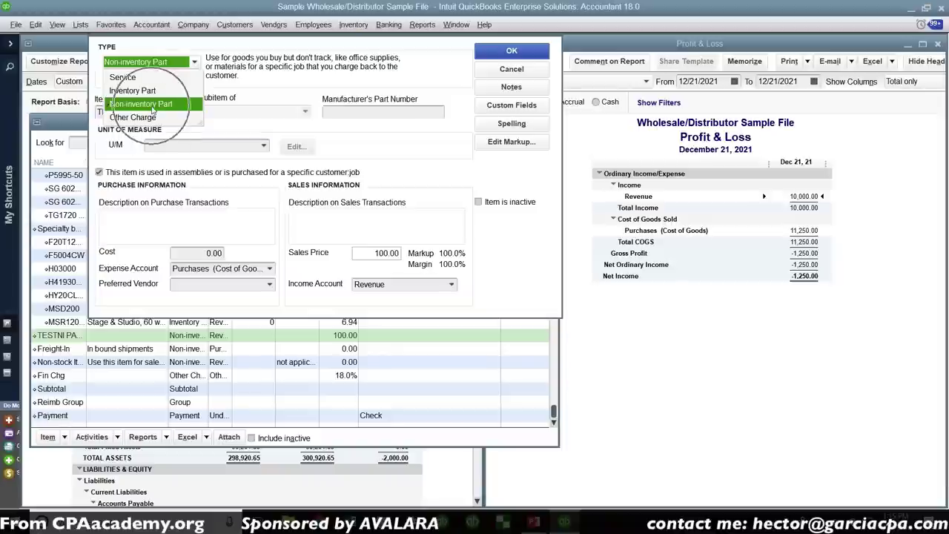
{"action": "left_click", "coordinate": [133, 90]}
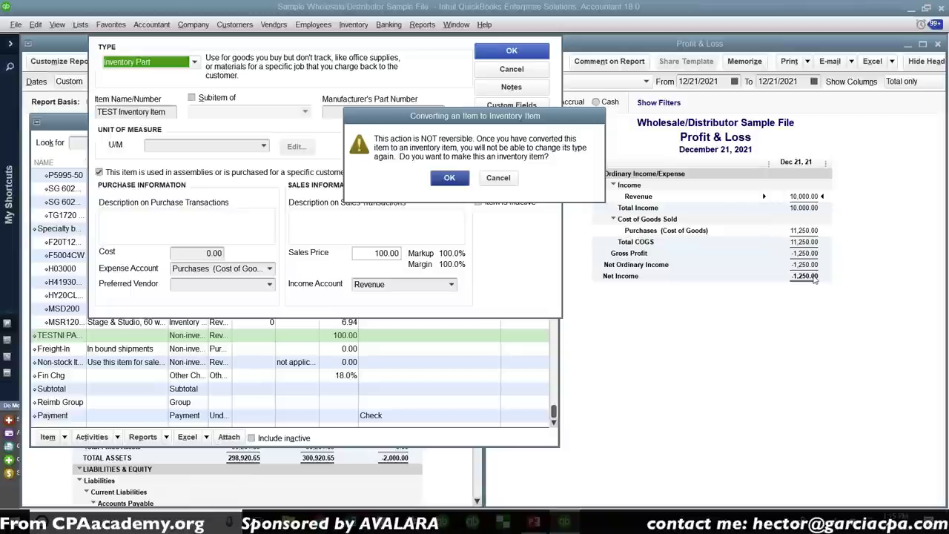
{"action": "left_click", "coordinate": [450, 178]}
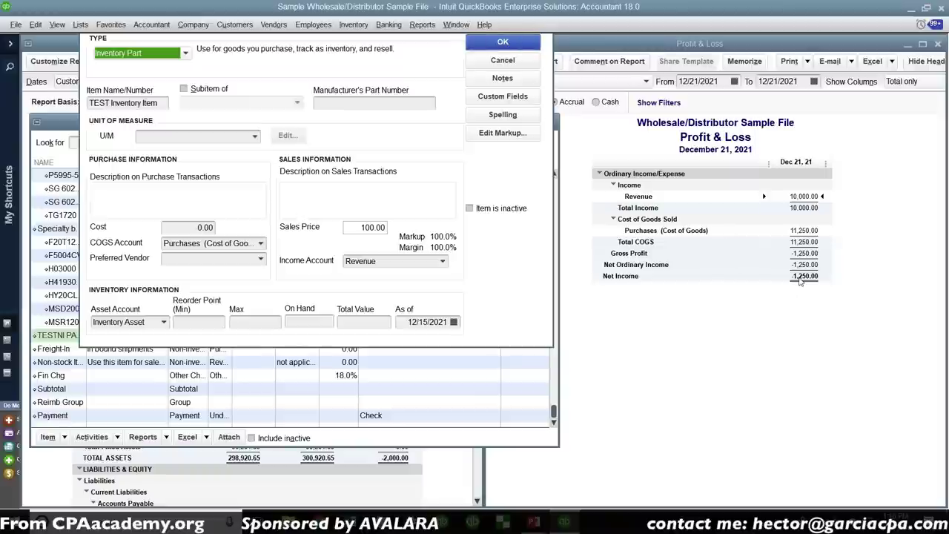
Keep Inventory Asset as the asset account, save the item accepting the type and closed-period changes, and close the Item List
{"action": "left_click", "coordinate": [164, 321]}
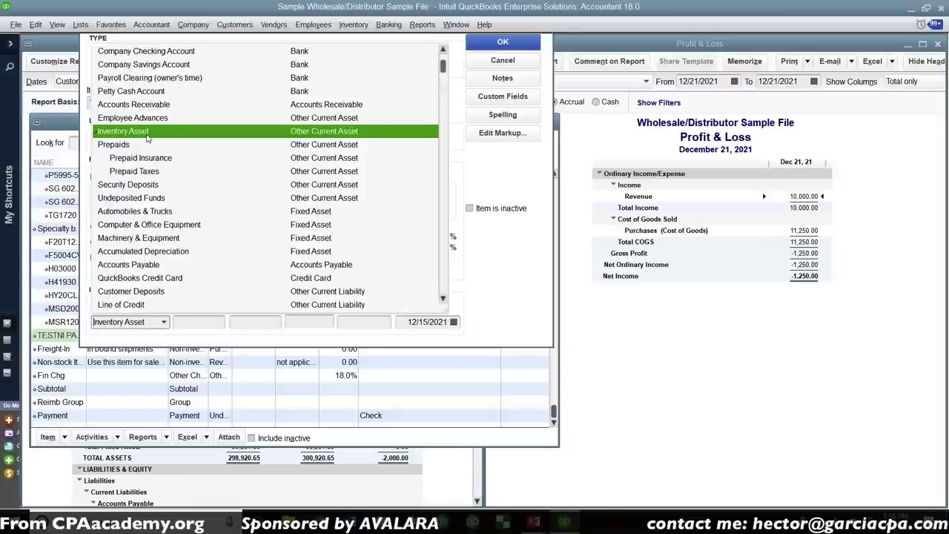
{"action": "left_click", "coordinate": [148, 322]}
{"action": "left_click", "coordinate": [151, 323]}
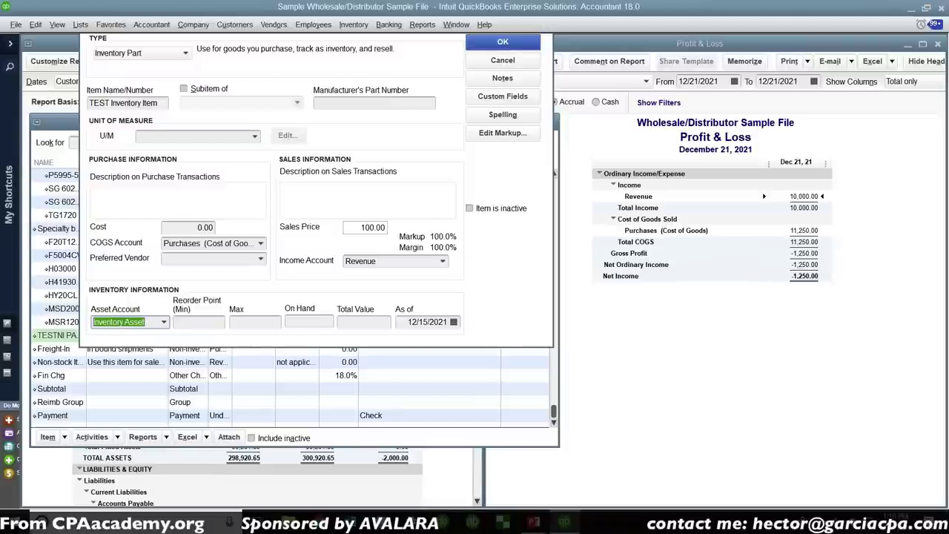
{"action": "left_click", "coordinate": [499, 44]}
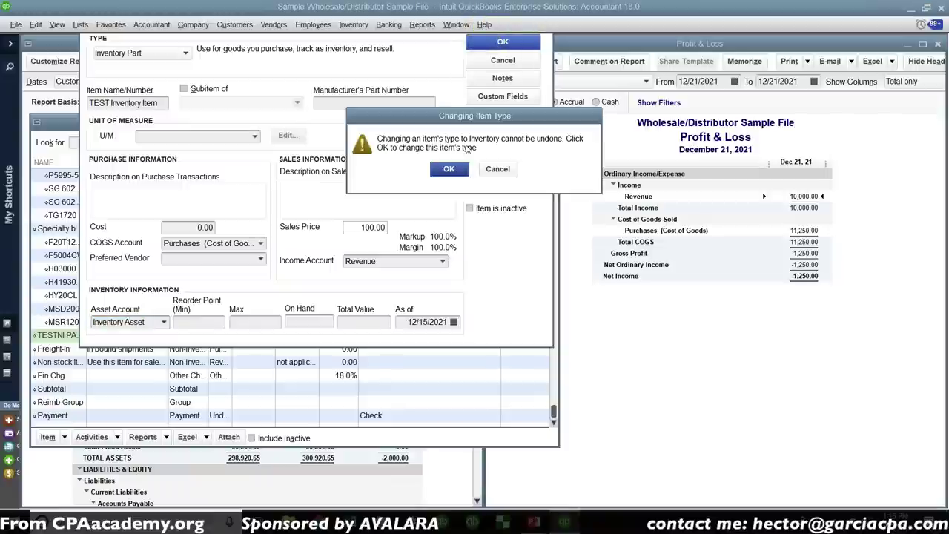
{"action": "left_click", "coordinate": [450, 169]}
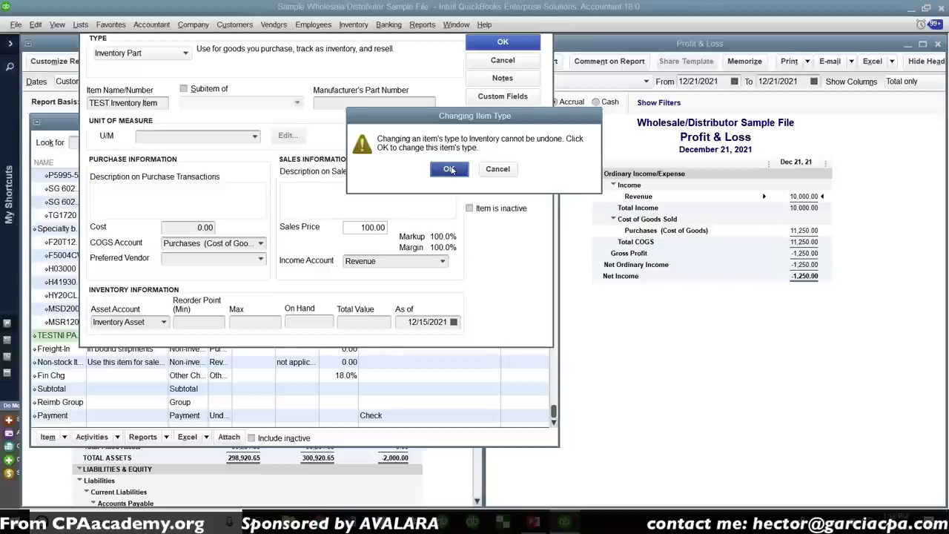
{"action": "left_click", "coordinate": [450, 169]}
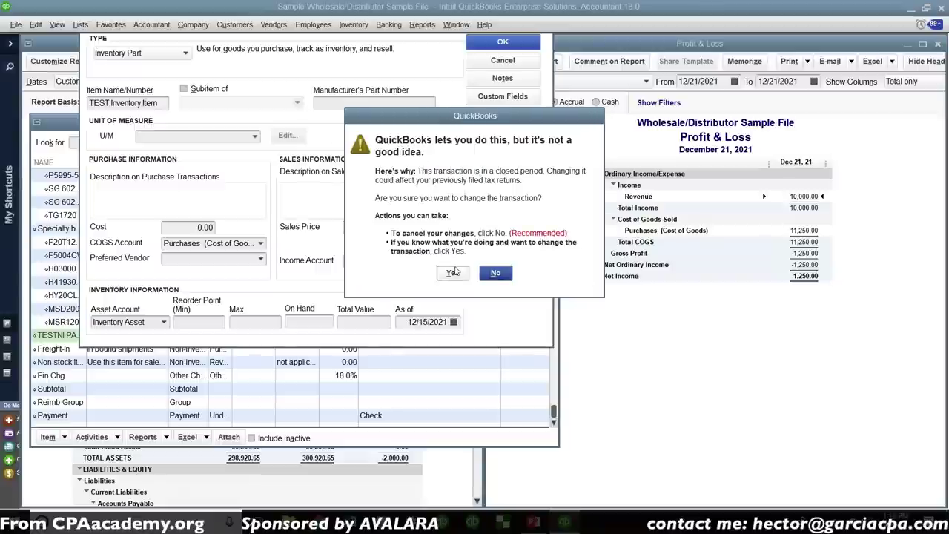
{"action": "left_click", "coordinate": [452, 273]}
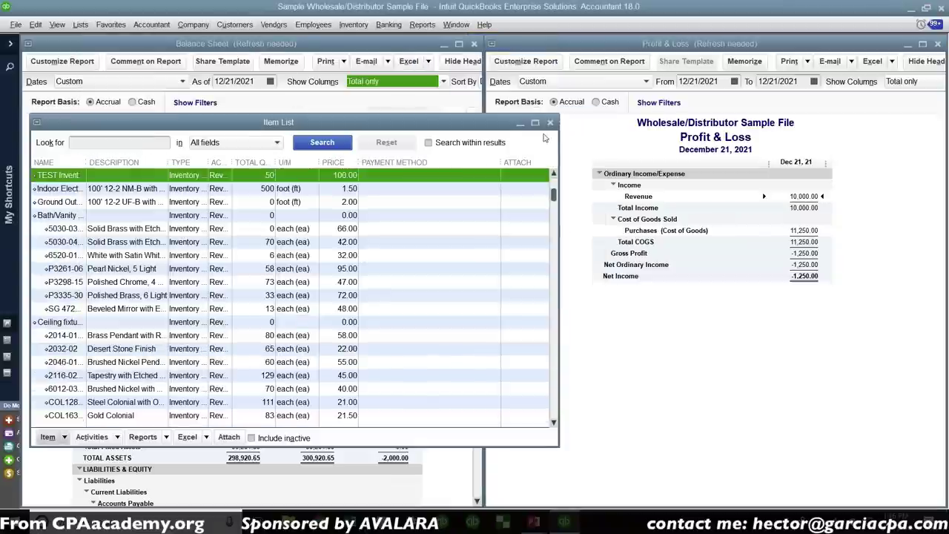
{"action": "left_click", "coordinate": [549, 123]}
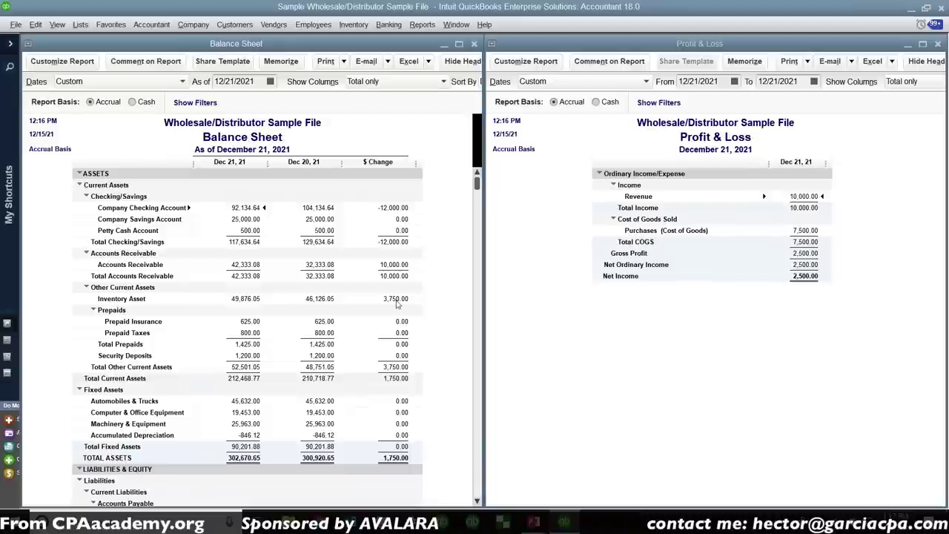
Drill into the 12/21/2021 Inventory Asset balance, examine the quantity on the 11,250.00 bill, and return to the reports
{"action": "double_click", "coordinate": [251, 298]}
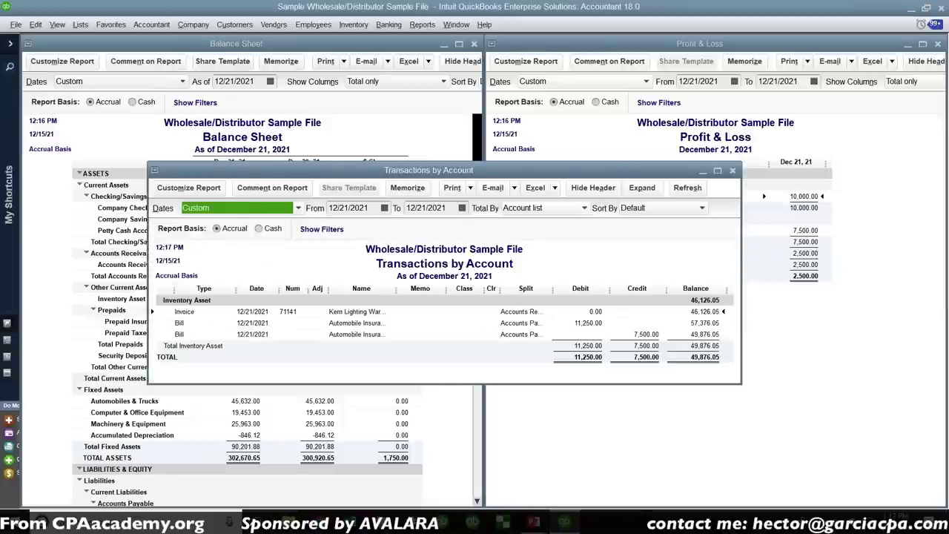
{"action": "double_click", "coordinate": [591, 322]}
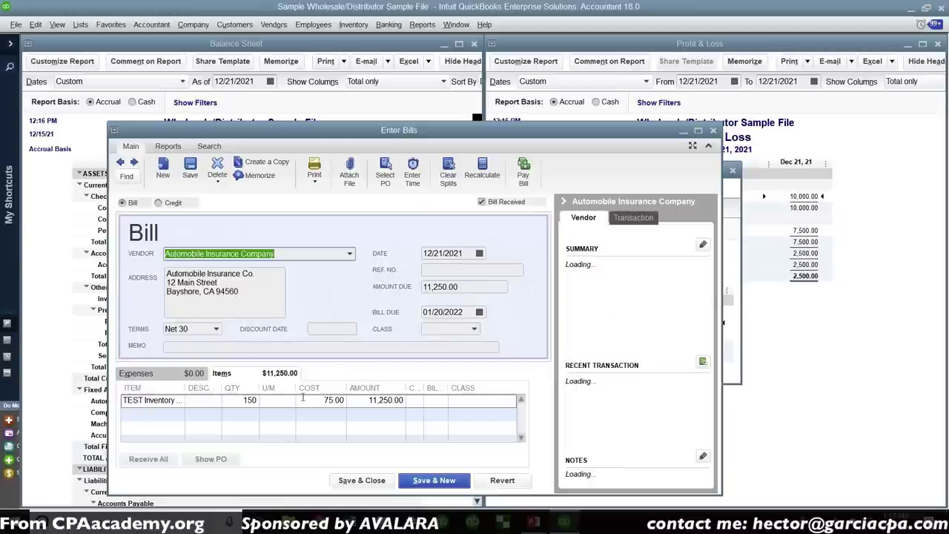
{"action": "left_click", "coordinate": [236, 399]}
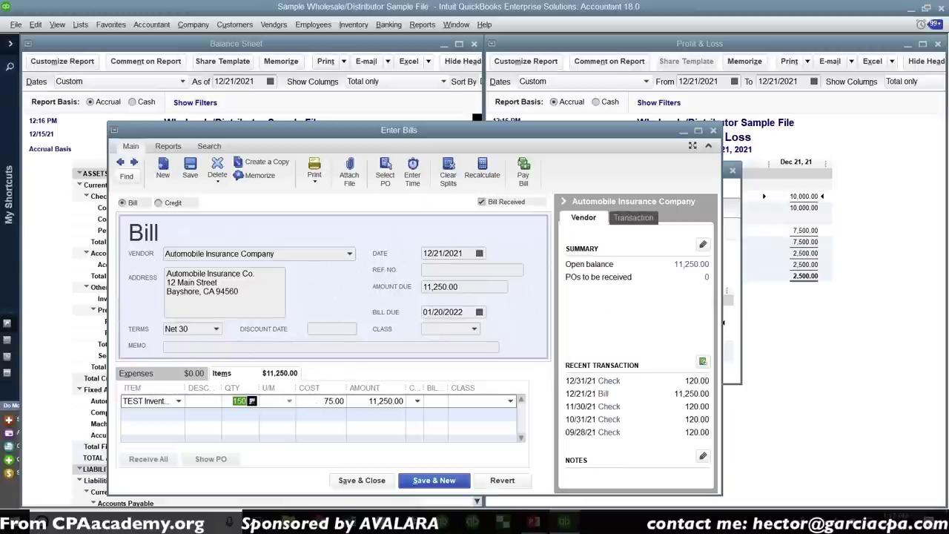
{"action": "left_click", "coordinate": [712, 131]}
{"action": "left_click", "coordinate": [733, 171]}
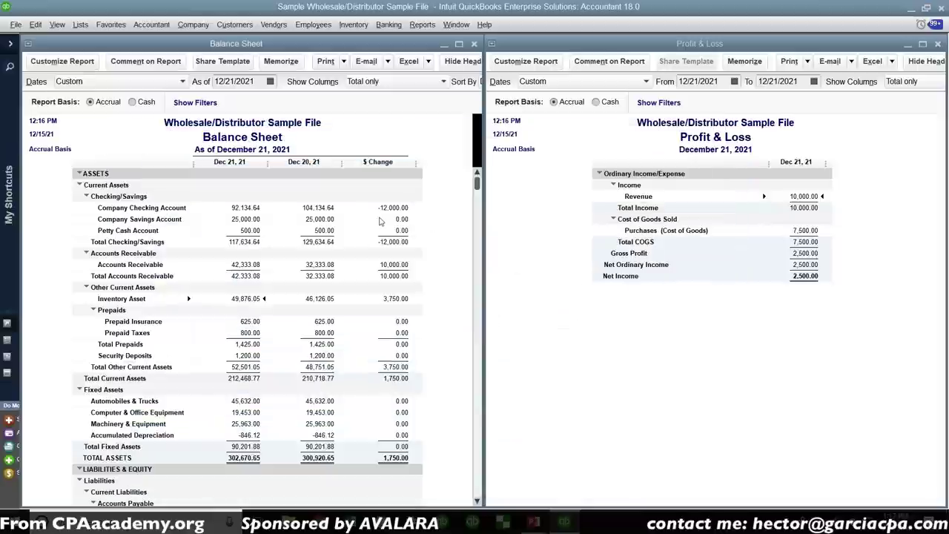
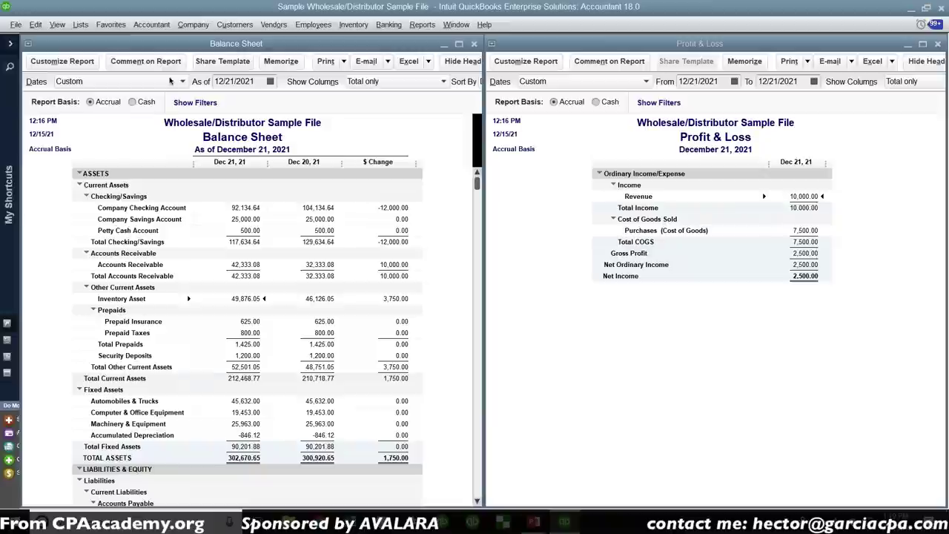
Open TEST Inventory Item from the Item List and enter Non-Durable goods as its asset account
{"action": "left_click", "coordinate": [80, 24]}
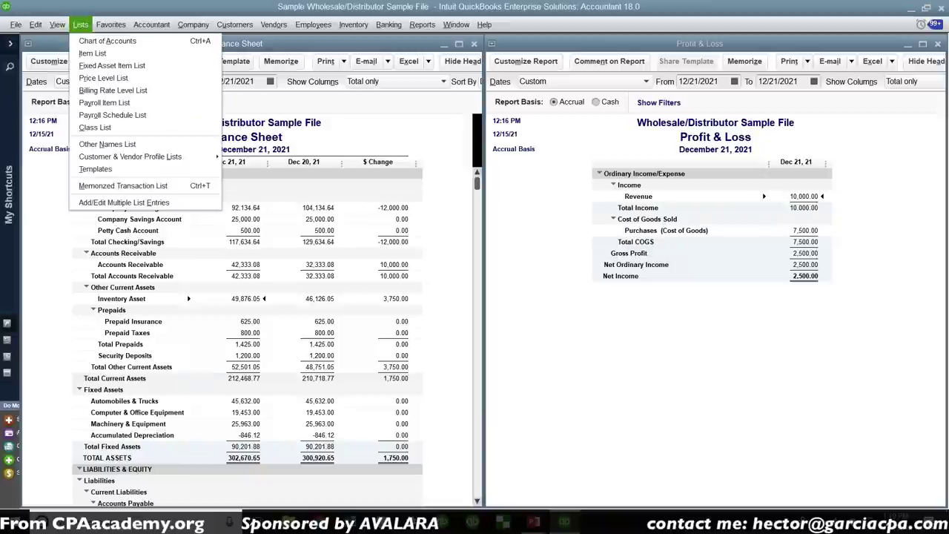
{"action": "left_click", "coordinate": [104, 54]}
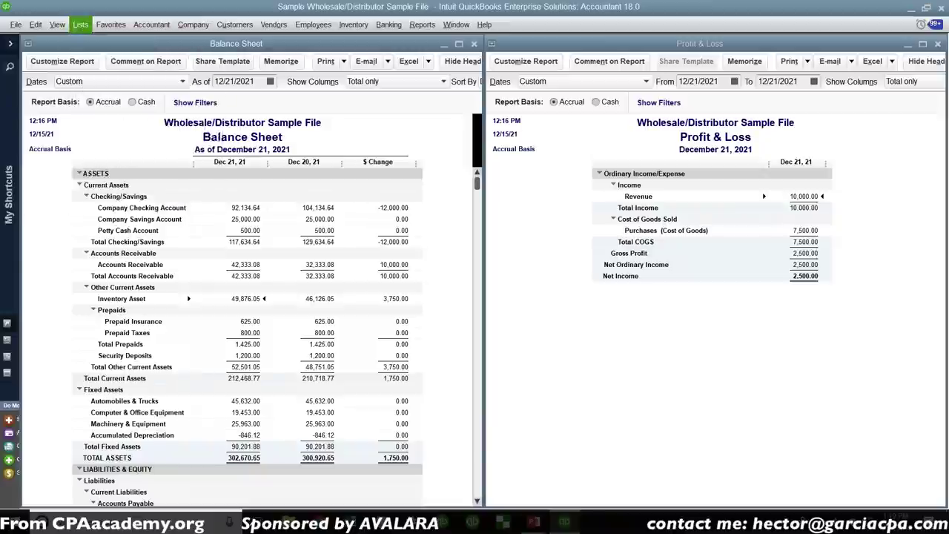
{"action": "left_click", "coordinate": [70, 203]}
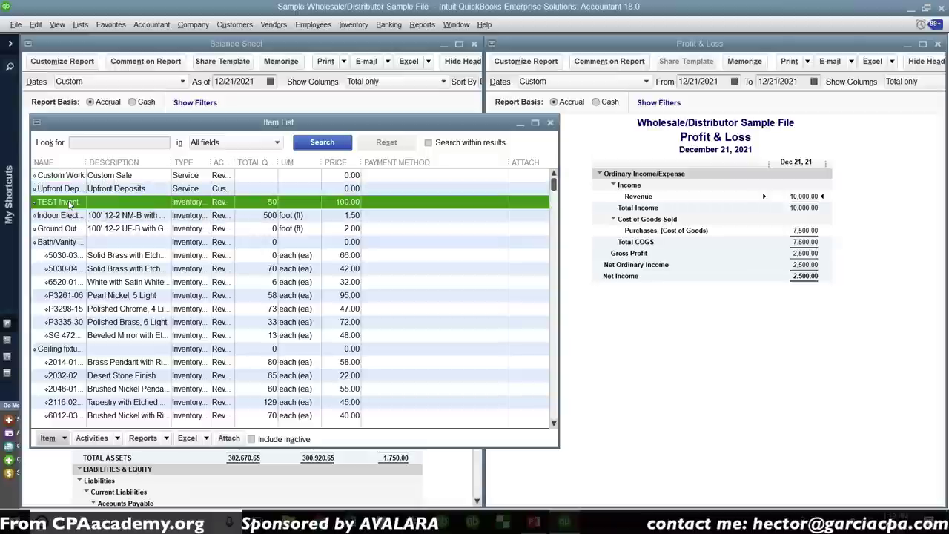
{"action": "double_click", "coordinate": [71, 203]}
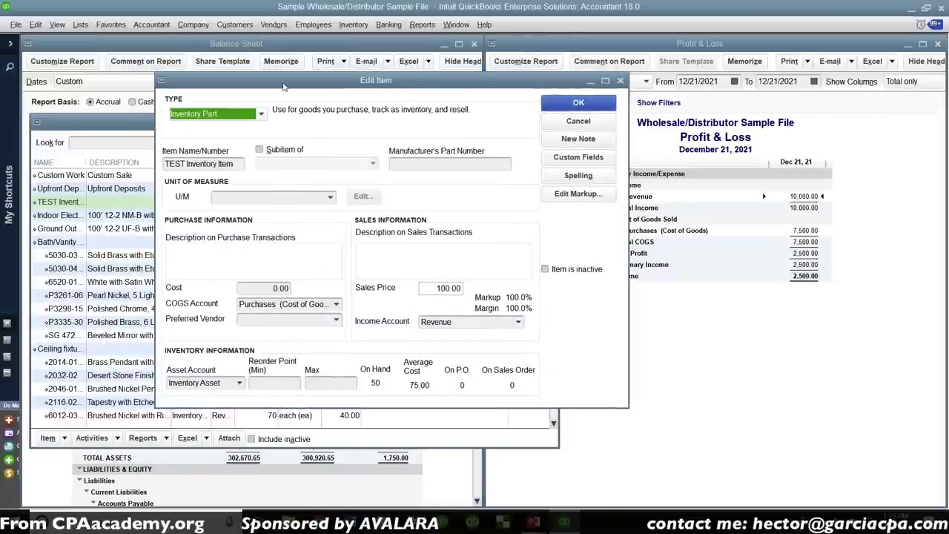
{"action": "left_click", "coordinate": [238, 383]}
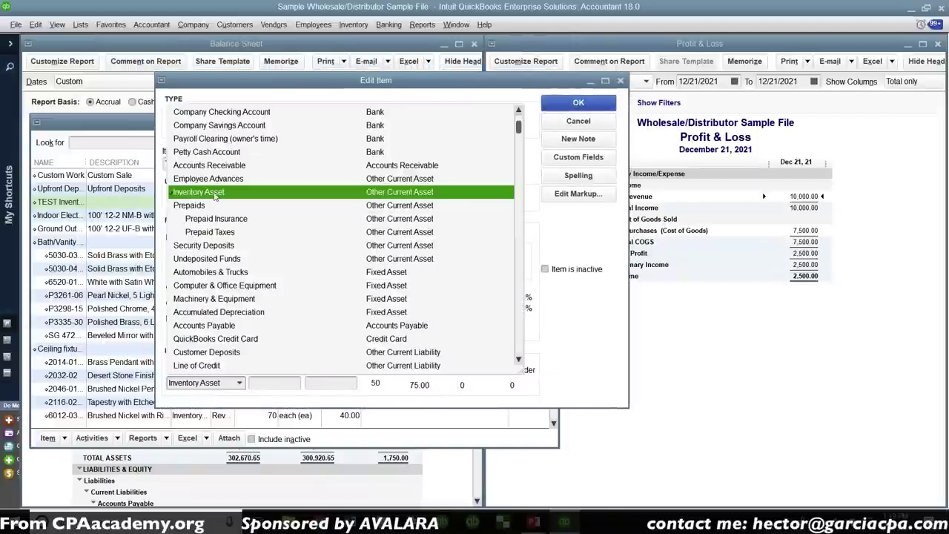
{"action": "left_click_drag", "start_coordinate": [230, 383], "coordinate": [169, 383]}
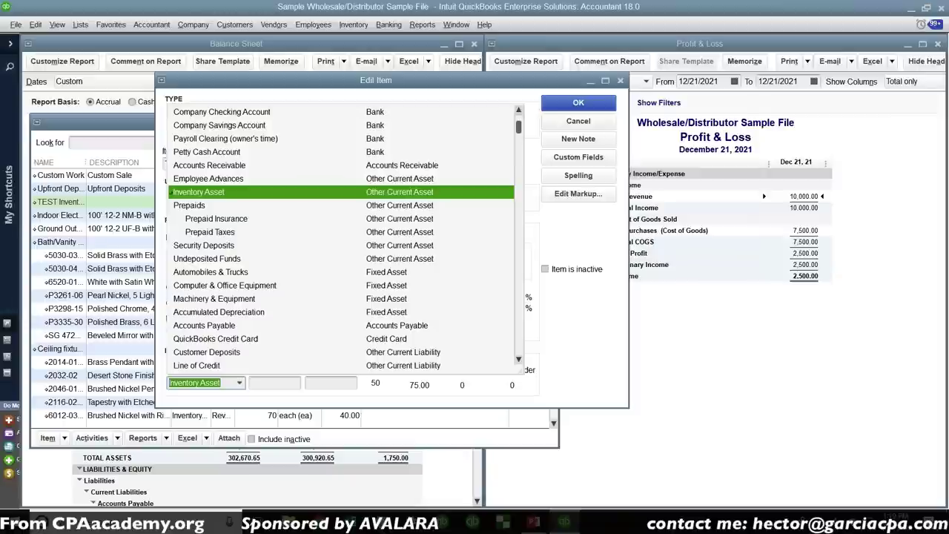
{"action": "type", "text": "Non-"}
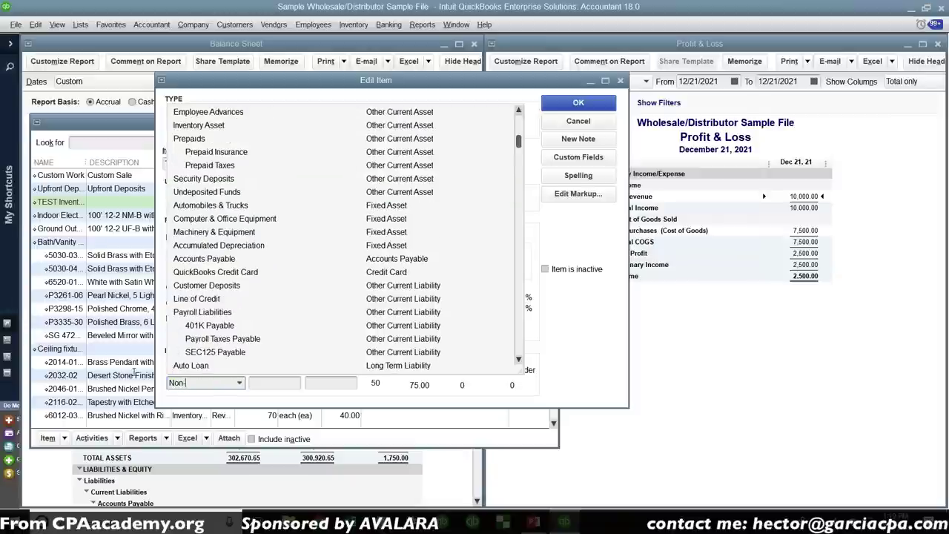
{"action": "type", "text": "Durable goods"}
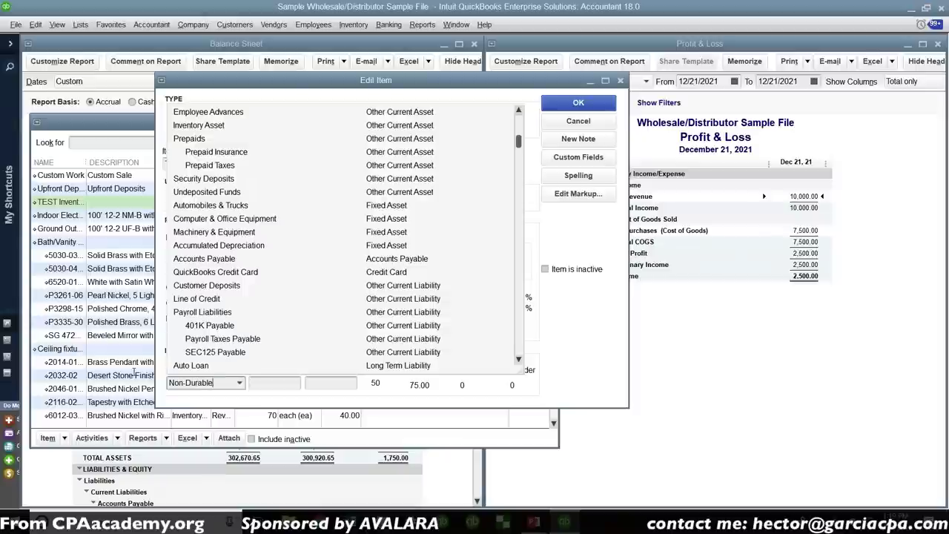
{"action": "key", "text": "BackSpace"}
{"action": "type", "text": "ds"}
{"action": "left_click", "coordinate": [210, 399]}
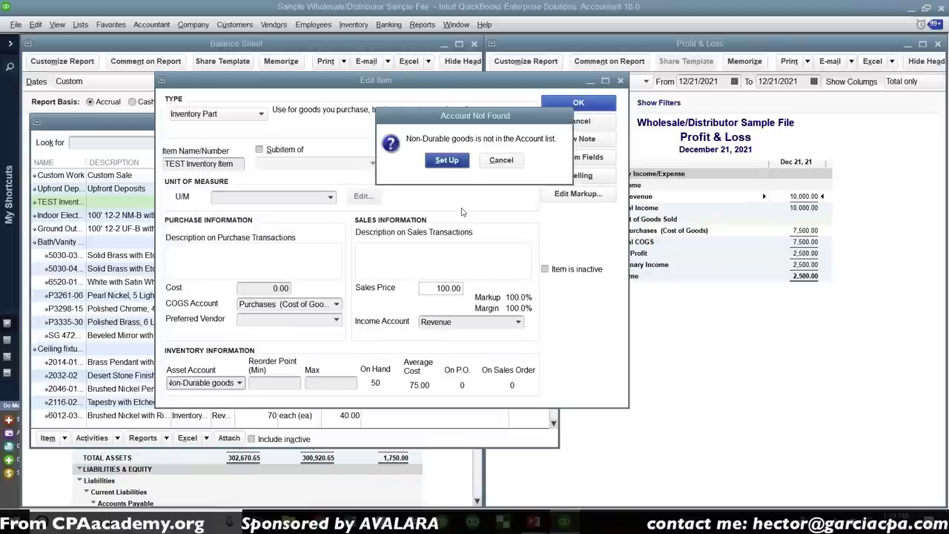
Set up Non-Durable goods as an Other Current Asset account and save the item with it
{"action": "left_click", "coordinate": [448, 161]}
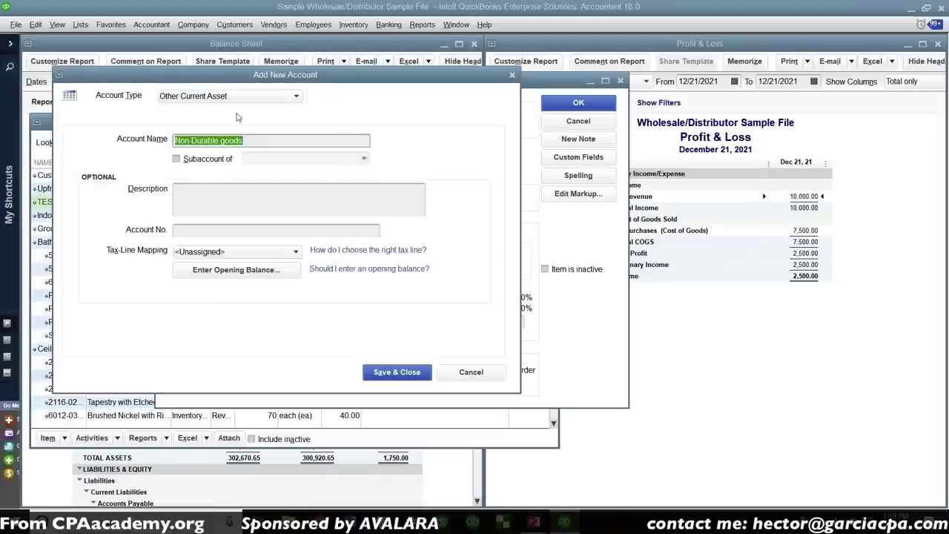
{"action": "left_click", "coordinate": [208, 97]}
{"action": "left_click", "coordinate": [205, 98]}
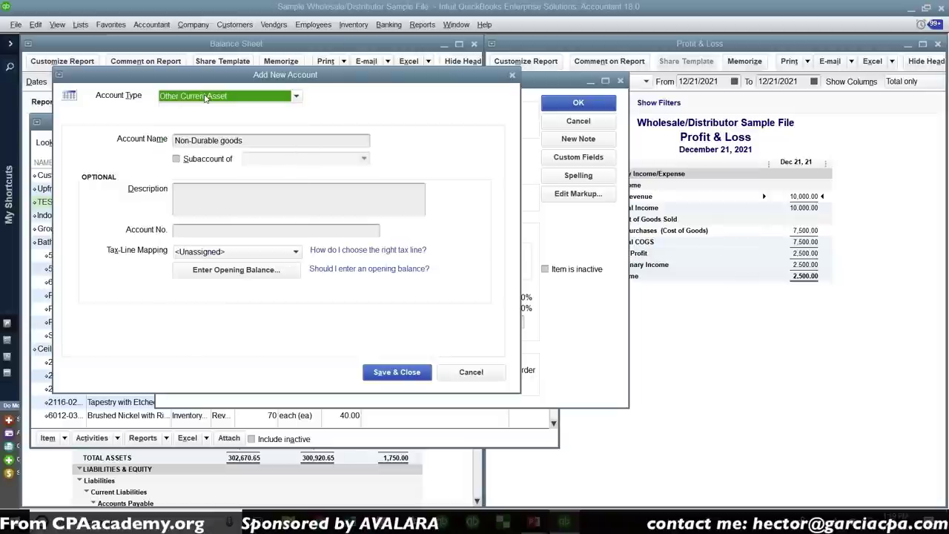
{"action": "left_click", "coordinate": [397, 372]}
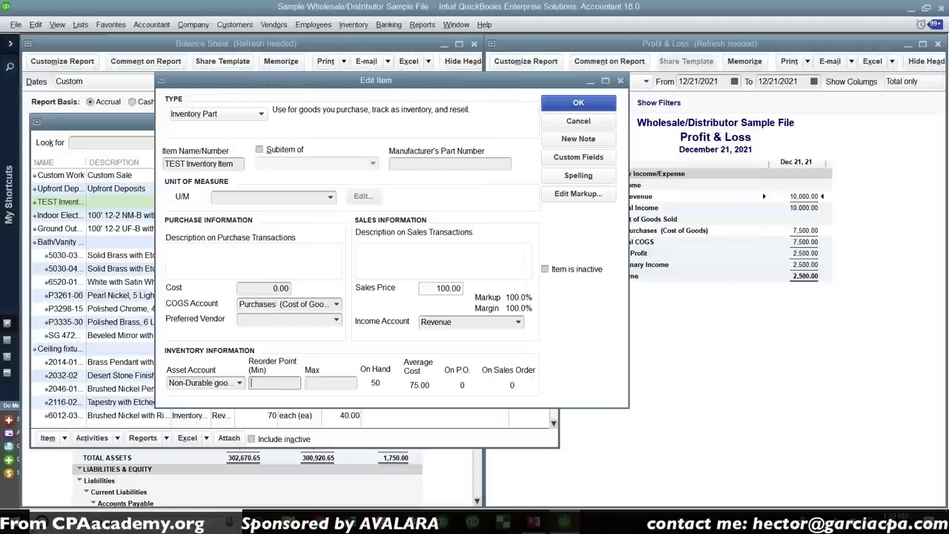
{"action": "left_click", "coordinate": [578, 104]}
{"action": "left_click", "coordinate": [444, 274]}
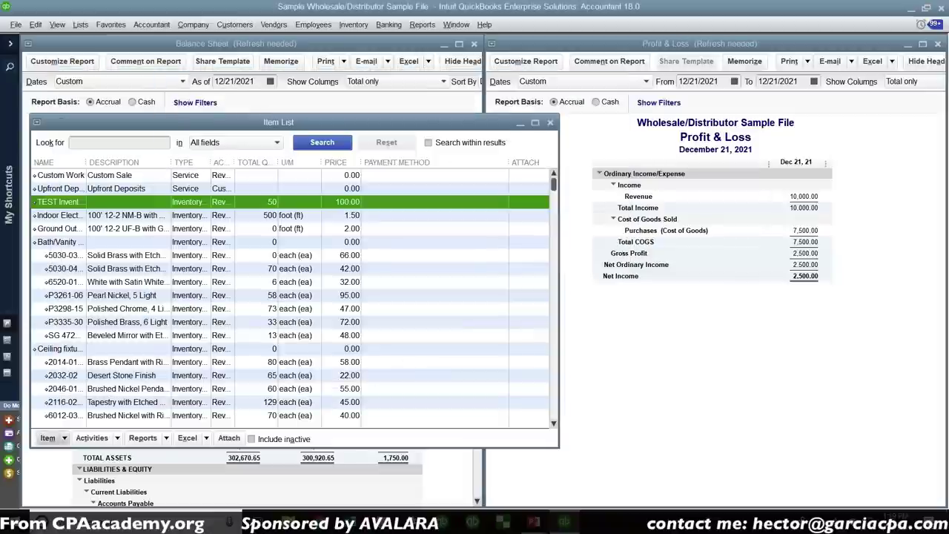
Open the Chart of Accounts and widen its Name column
{"action": "left_click", "coordinate": [80, 25]}
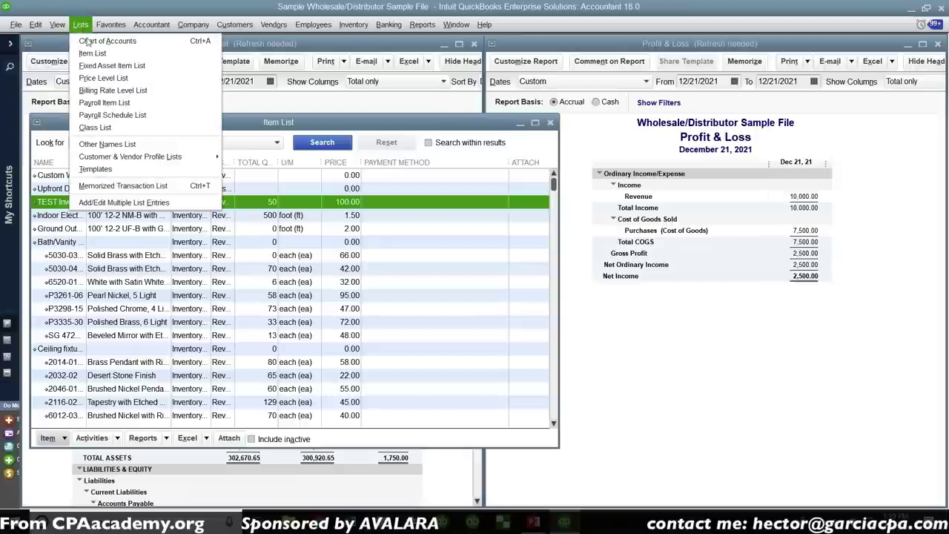
{"action": "left_click", "coordinate": [100, 41]}
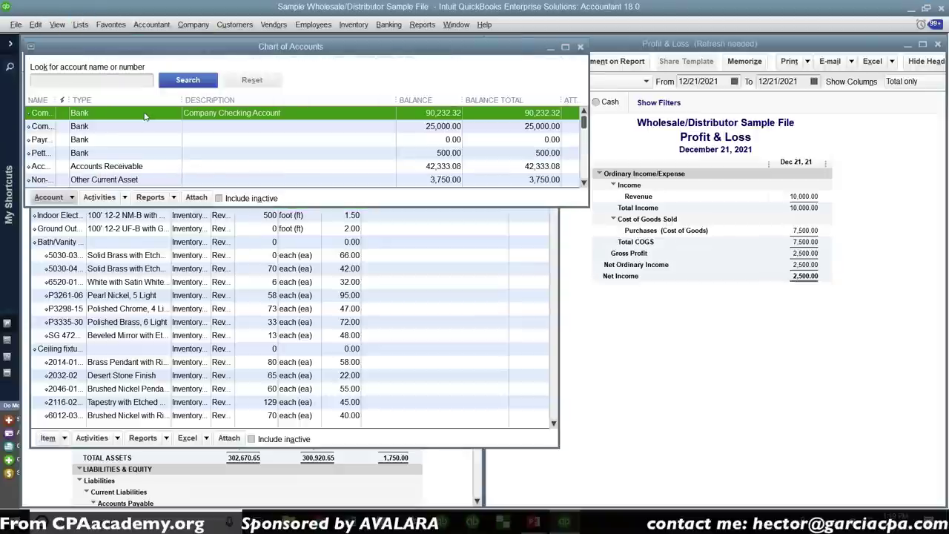
{"action": "left_click_drag", "start_coordinate": [56, 99], "coordinate": [177, 100]}
Rename the Inventory Asset account in the Chart of Accounts as Durable Goods and save it
{"action": "left_click", "coordinate": [105, 140]}
{"action": "scroll", "coordinate": [105, 140], "scroll_direction": "down", "scroll_amount": 2}
{"action": "left_click", "coordinate": [105, 140]}
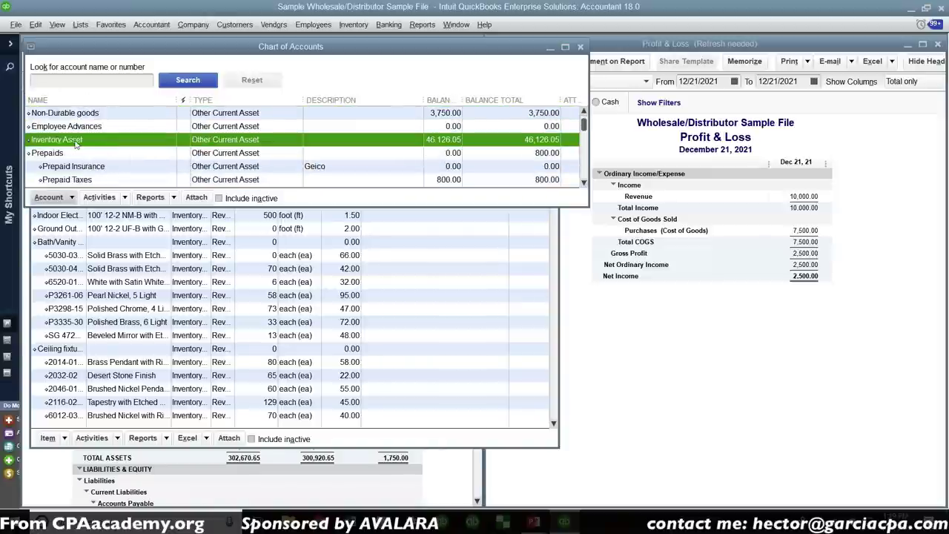
{"action": "right_click", "coordinate": [75, 142]}
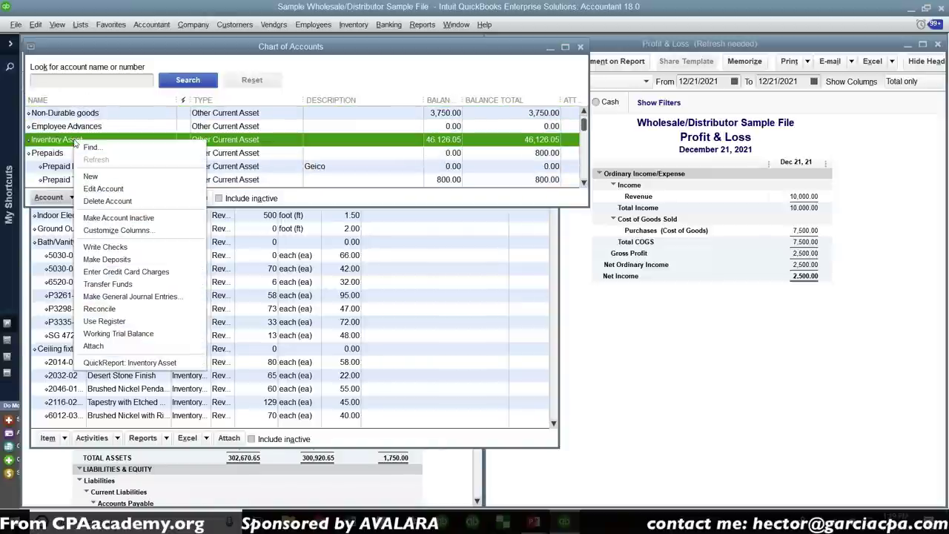
{"action": "left_click", "coordinate": [104, 189]}
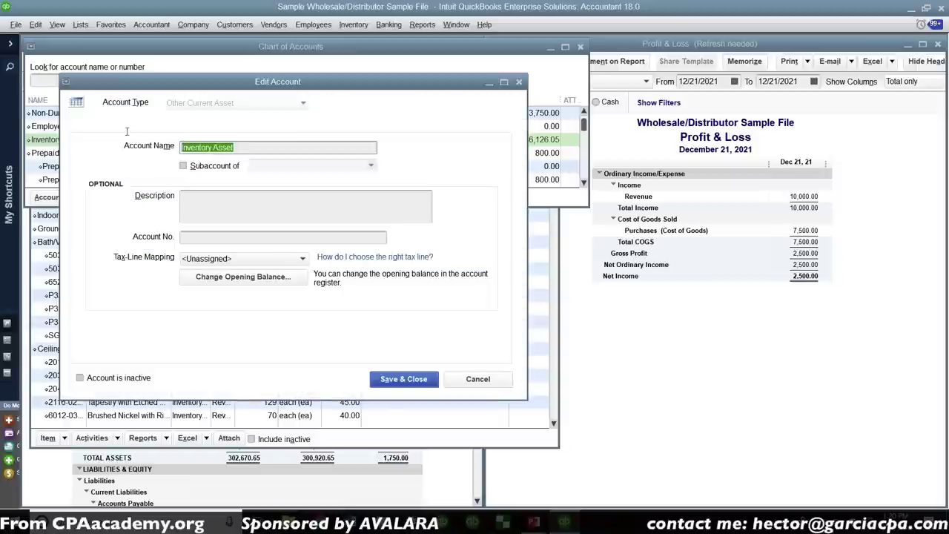
{"action": "type", "text": "Dura"}
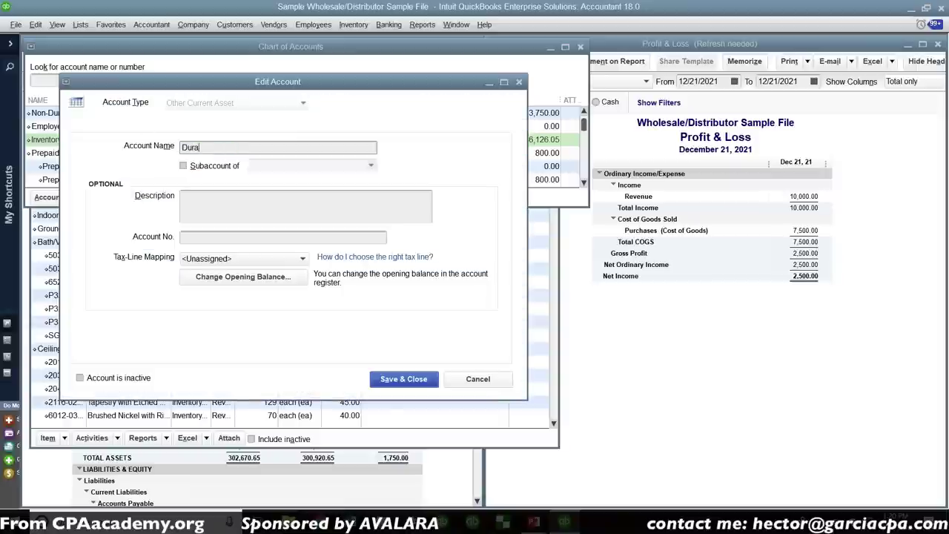
{"action": "type", "text": "ble Goods"}
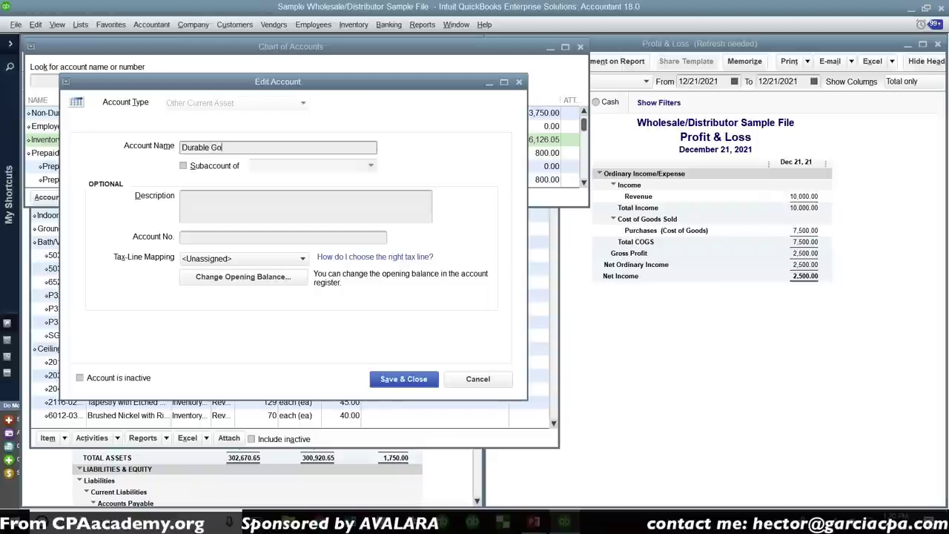
{"action": "left_click", "coordinate": [394, 379]}
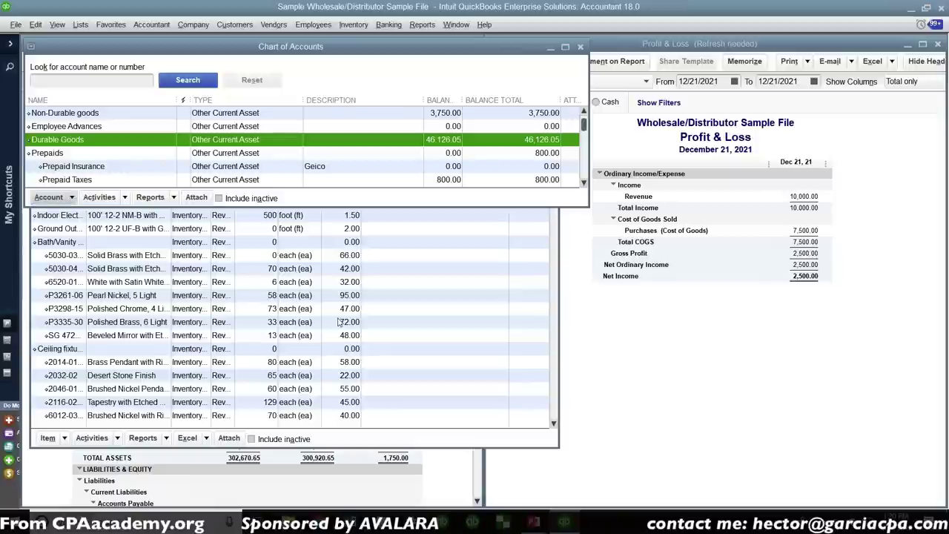
{"action": "left_click", "coordinate": [72, 197]}
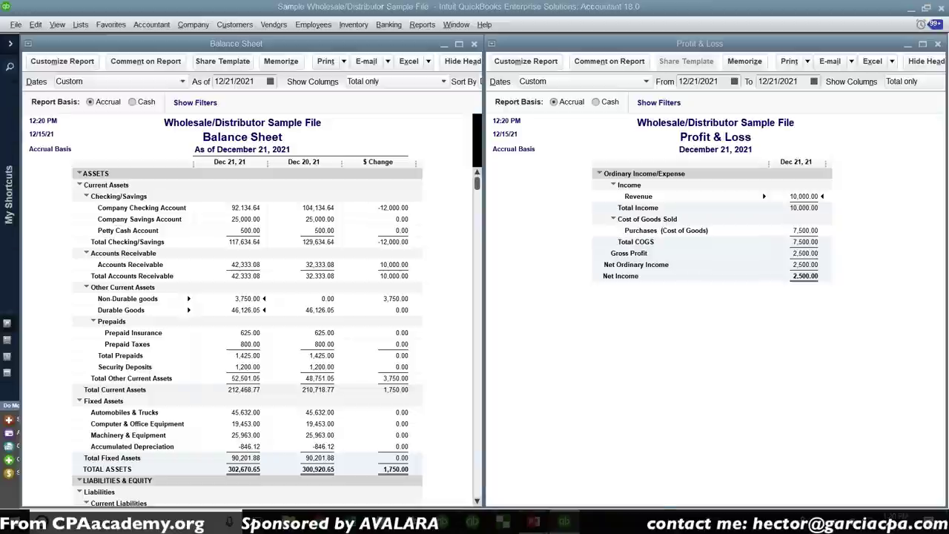
Switch to the PowerPoint slide show and advance to the Organizing your Item List slide
{"action": "mouse_move", "coordinate": [534, 522]}
{"action": "left_click", "coordinate": [599, 445]}
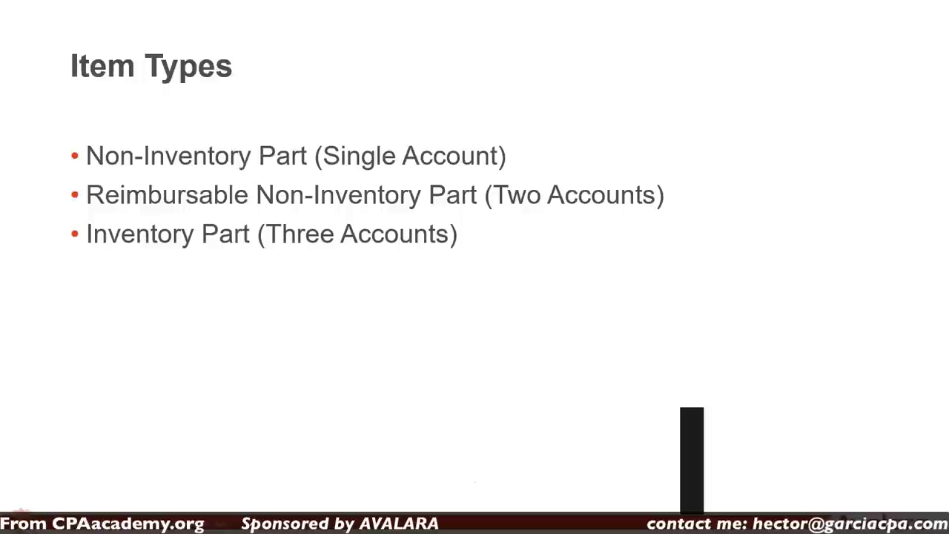
{"action": "key", "text": "Right"}
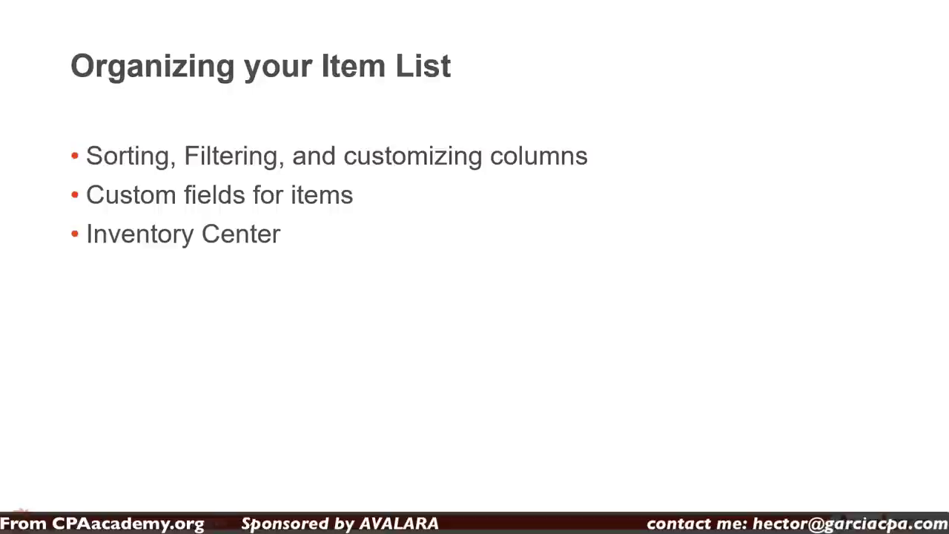
Return to QuickBooks, open the Item List at full window size and widen its Name column
{"action": "key", "text": "alt+Tab"}
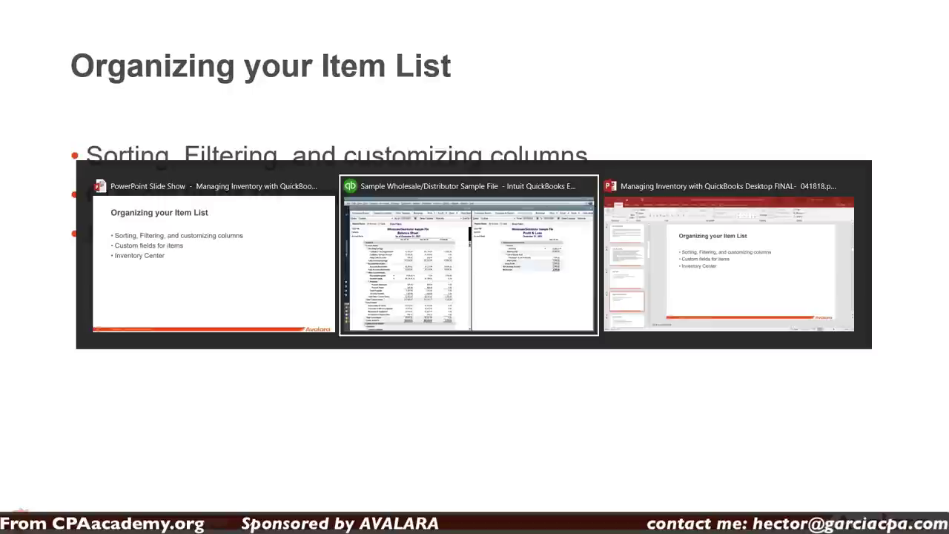
{"action": "key", "text": "Tab"}
{"action": "key", "text": "alt+Tab"}
{"action": "key", "text": "Tab"}
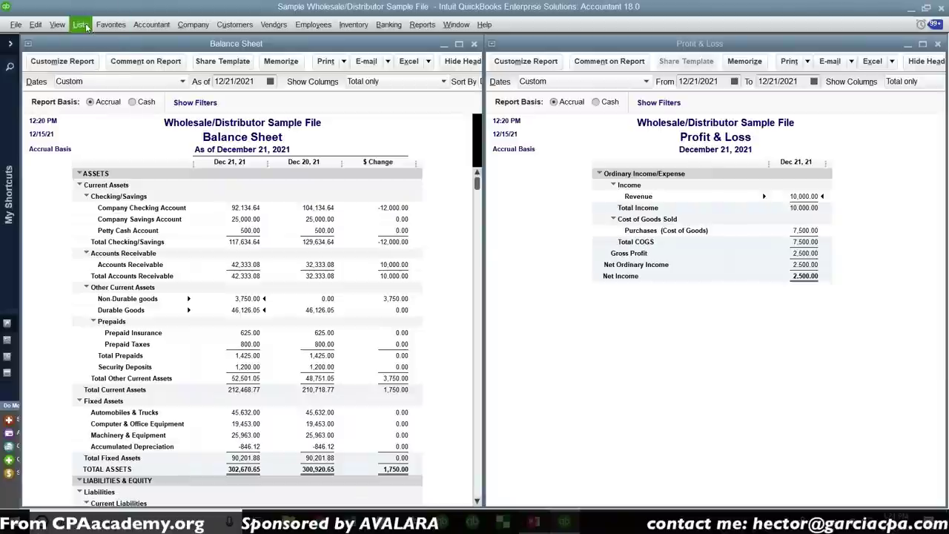
{"action": "left_click", "coordinate": [83, 25]}
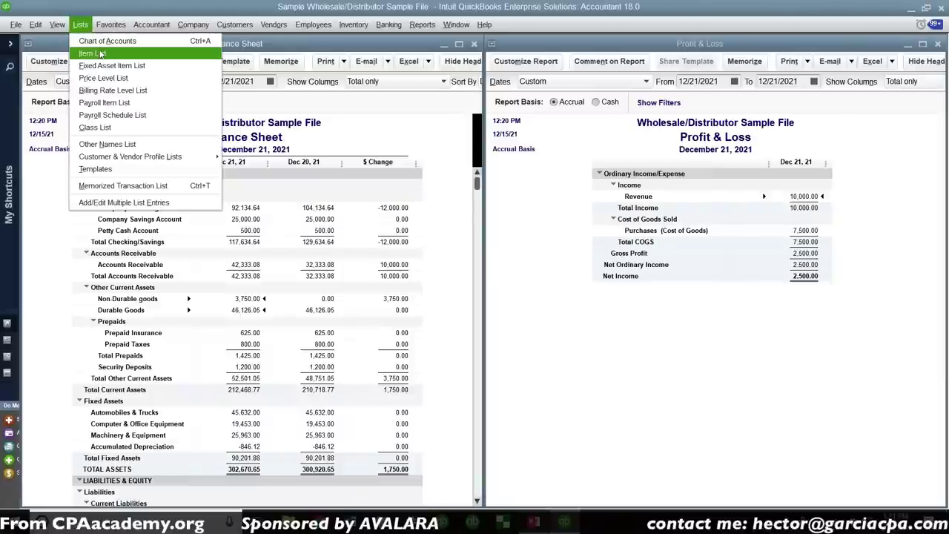
{"action": "left_click", "coordinate": [102, 54]}
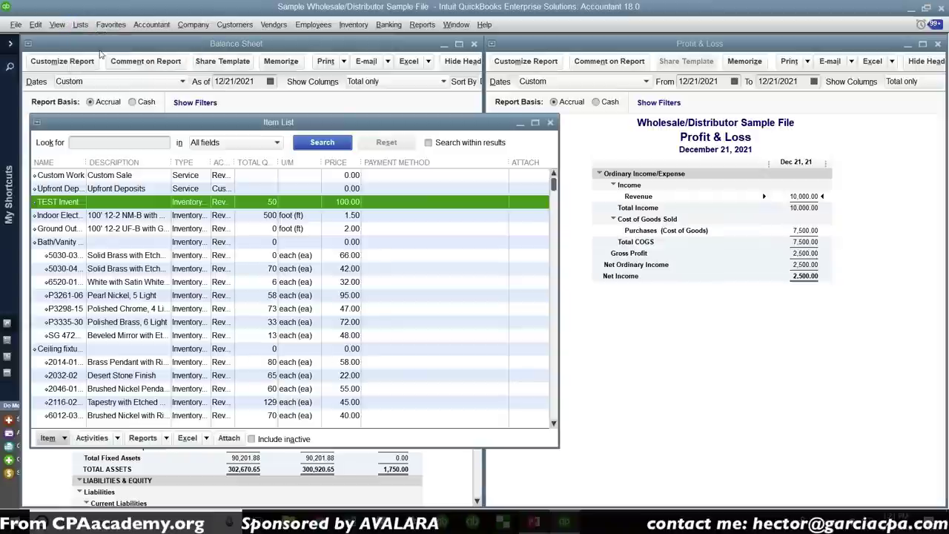
{"action": "double_click", "coordinate": [245, 121]}
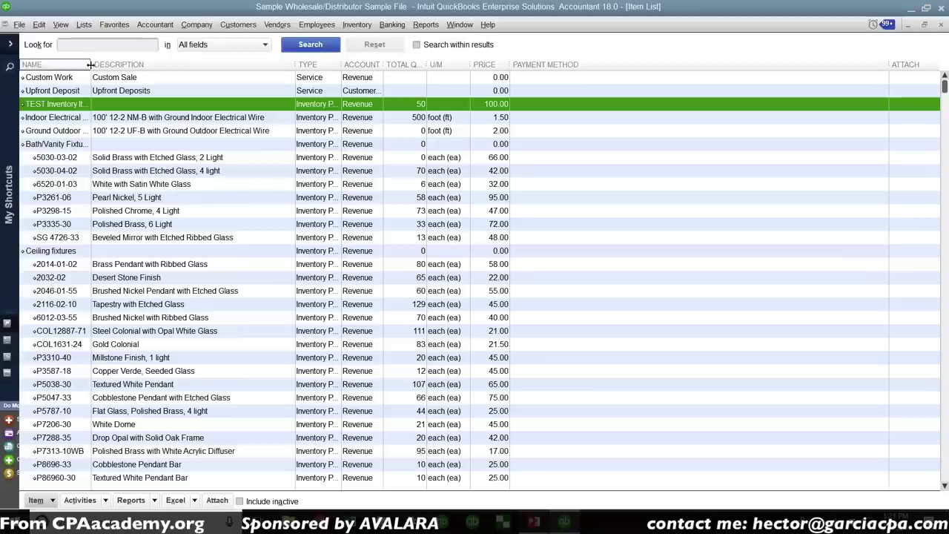
{"action": "left_click_drag", "start_coordinate": [93, 64], "coordinate": [170, 69]}
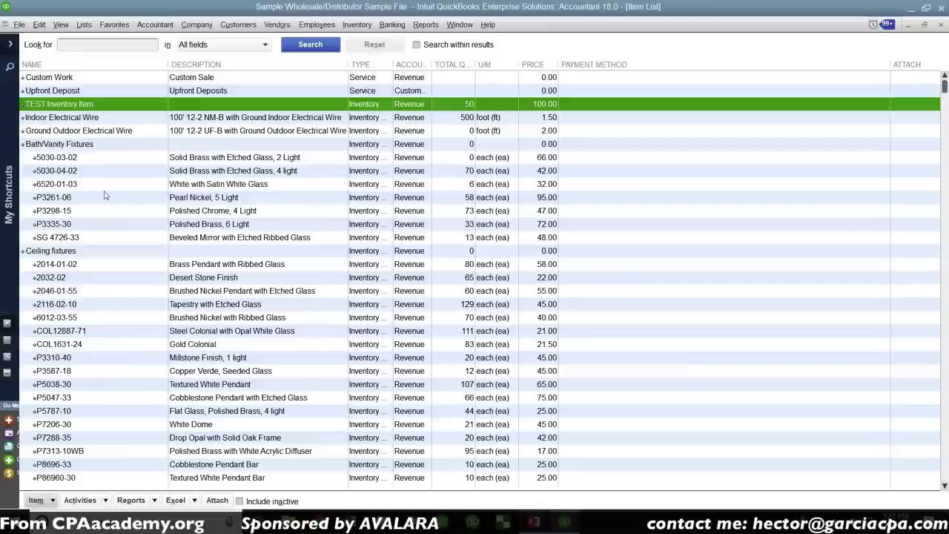
Examine how item 5030-03-02 is set up as a subitem of Bath/Vanity Fixtures, and return to the list
{"action": "left_click", "coordinate": [55, 158]}
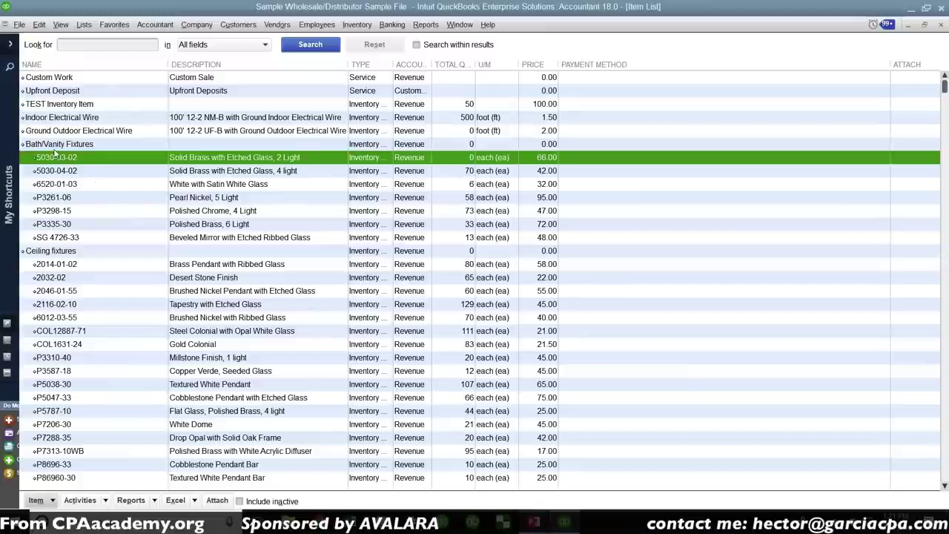
{"action": "left_click", "coordinate": [54, 146]}
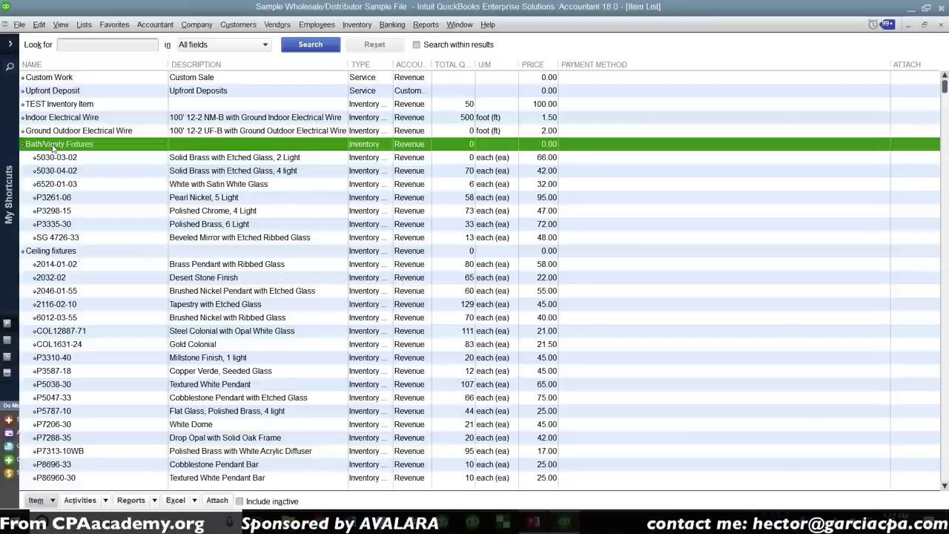
{"action": "double_click", "coordinate": [60, 159]}
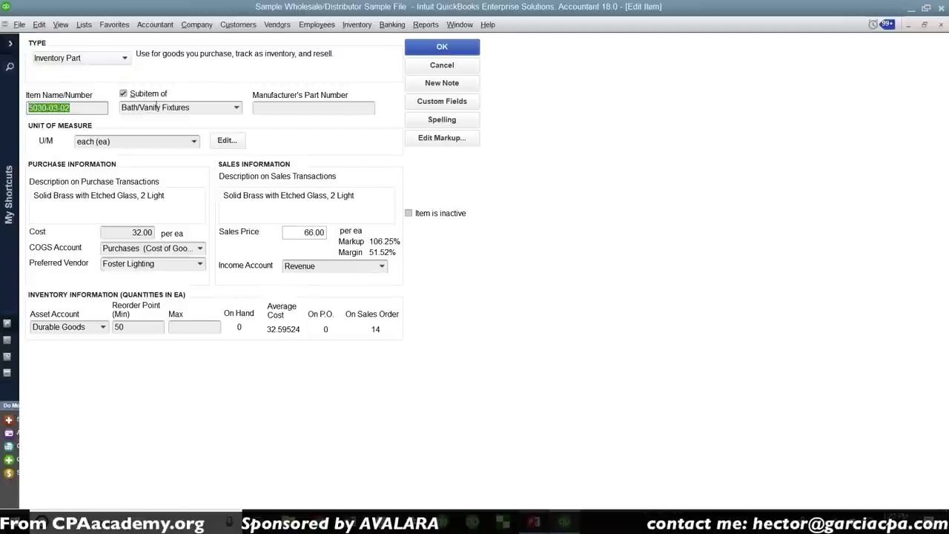
{"action": "left_click", "coordinate": [442, 47]}
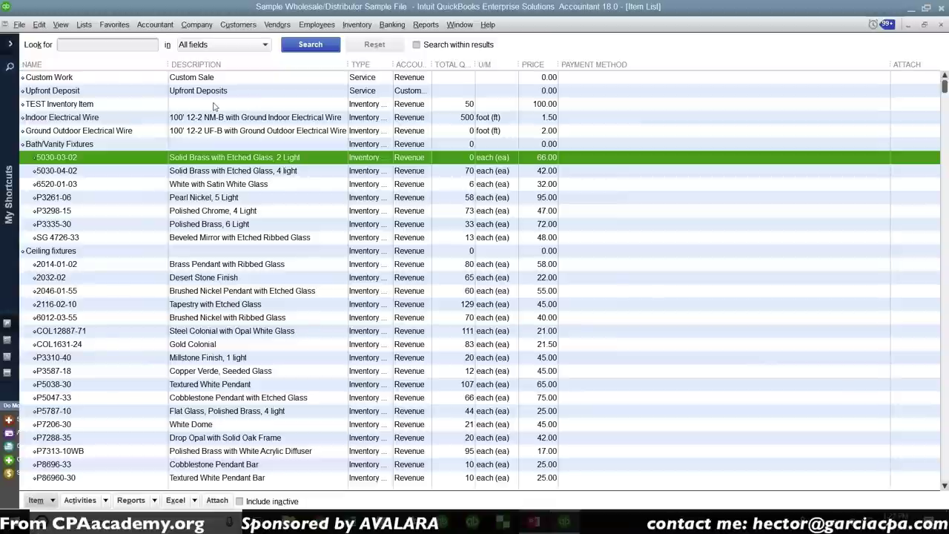
{"action": "left_click", "coordinate": [89, 144]}
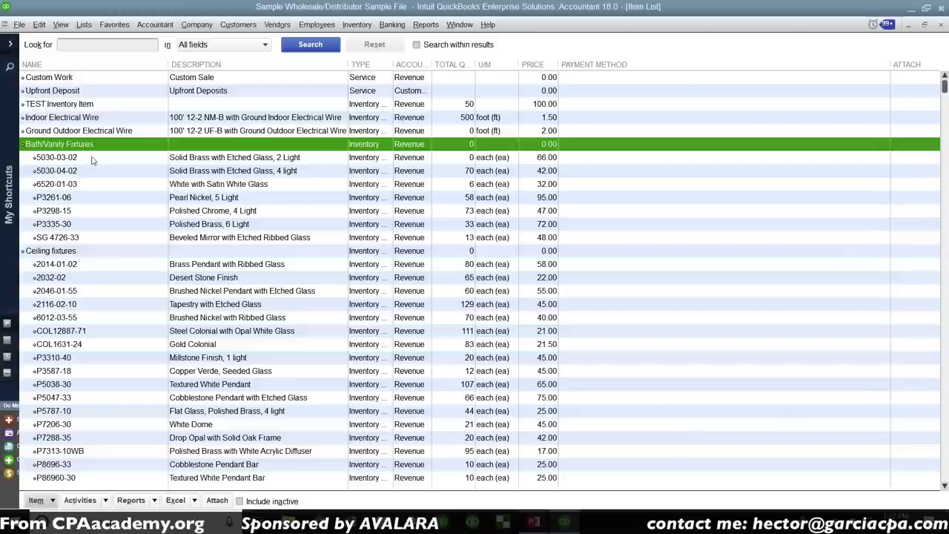
Open the custom field definitions from item 5030-03-02 and add a field labelled PRODUCT TYPE
{"action": "double_click", "coordinate": [72, 158]}
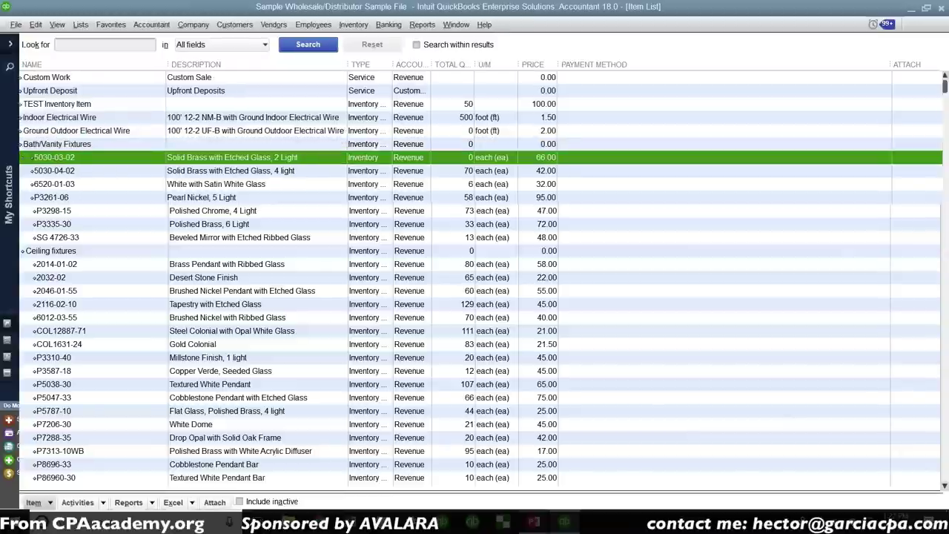
{"action": "left_click", "coordinate": [448, 104]}
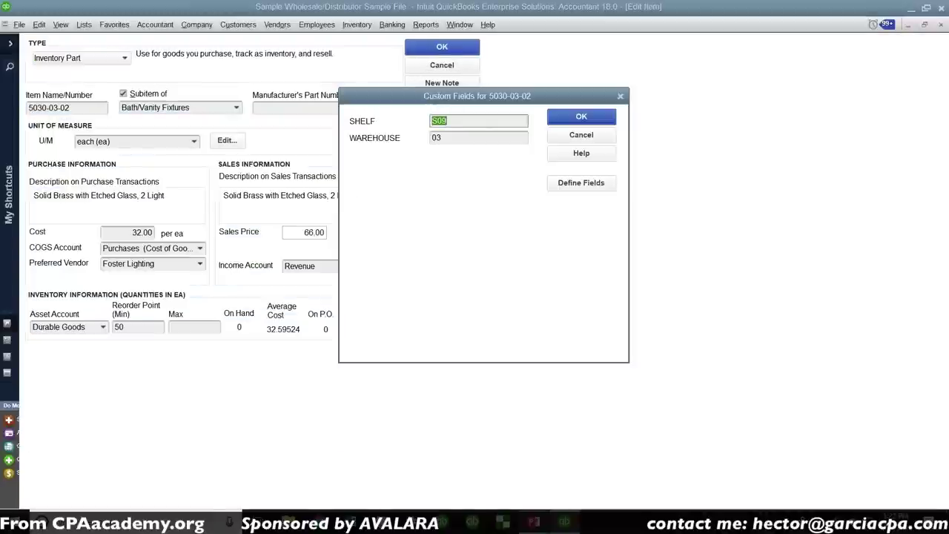
{"action": "left_click", "coordinate": [586, 190]}
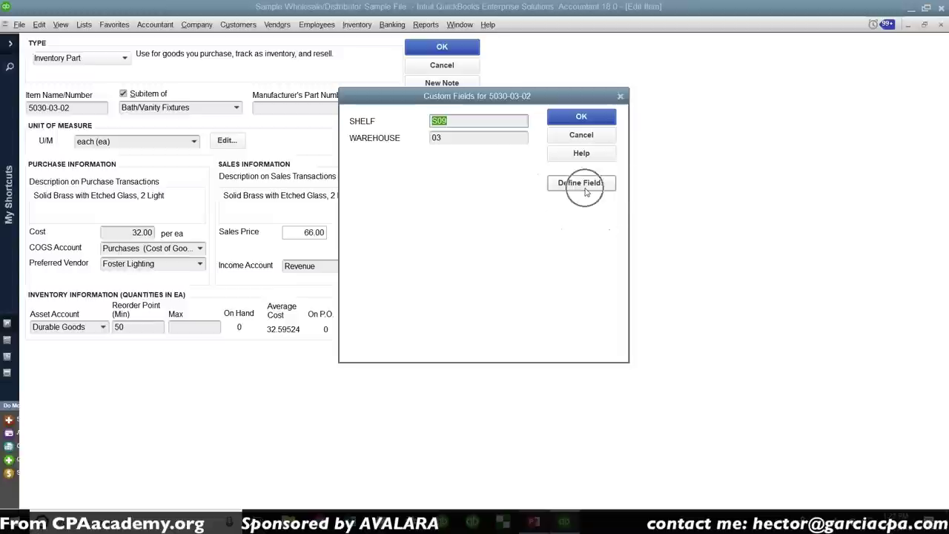
{"action": "left_click", "coordinate": [289, 180]}
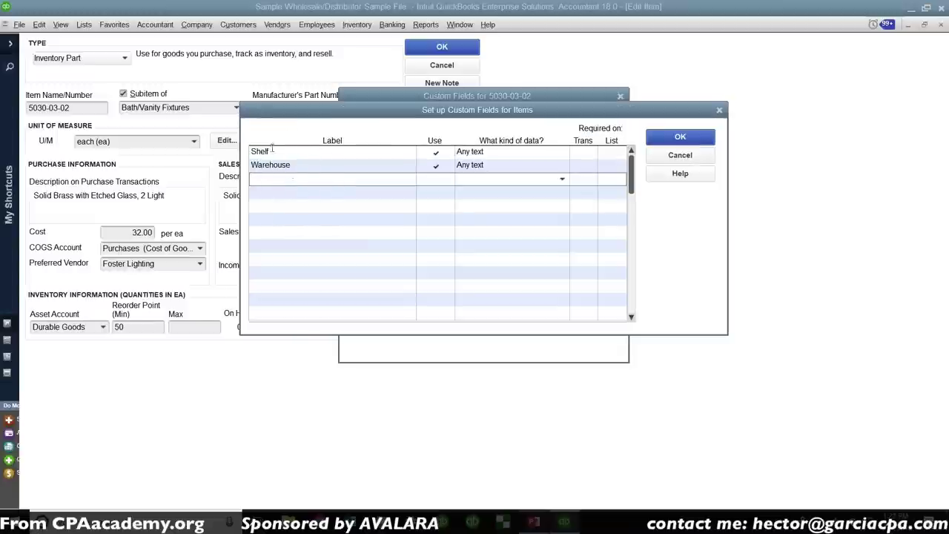
{"action": "left_click", "coordinate": [295, 168]}
{"action": "left_click", "coordinate": [289, 181]}
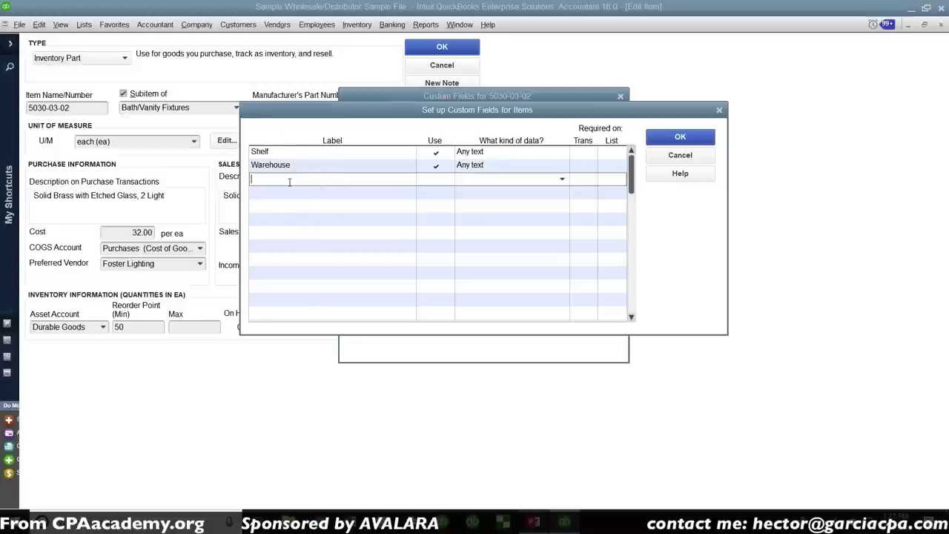
{"action": "type", "text": "O"}
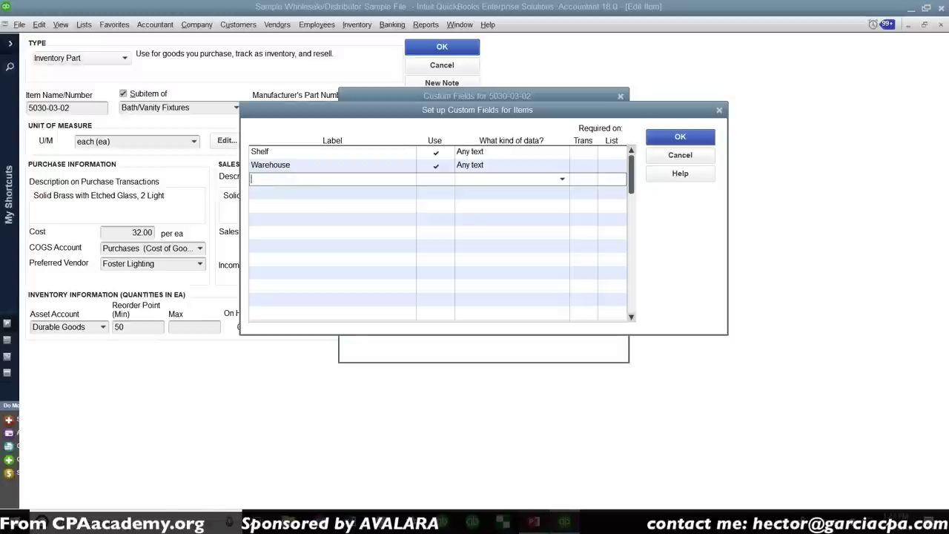
{"action": "type", "text": "PRODUCT TYOEPE"}
{"action": "key", "text": "Down"}
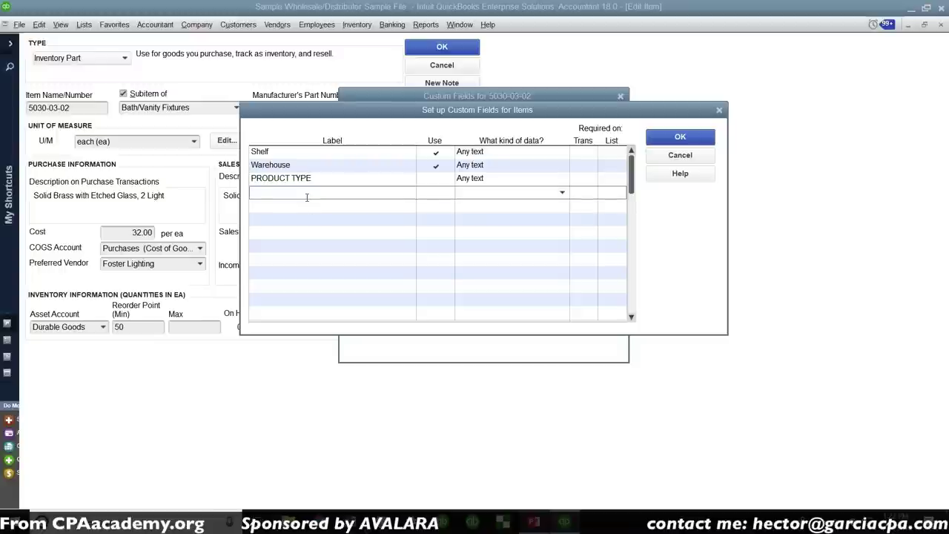
Add a COLOR custom field for items, mark both COLOR and PRODUCT TYPE as used, and save the definitions
{"action": "type", "text": "COLOR"}
{"action": "left_click", "coordinate": [436, 178]}
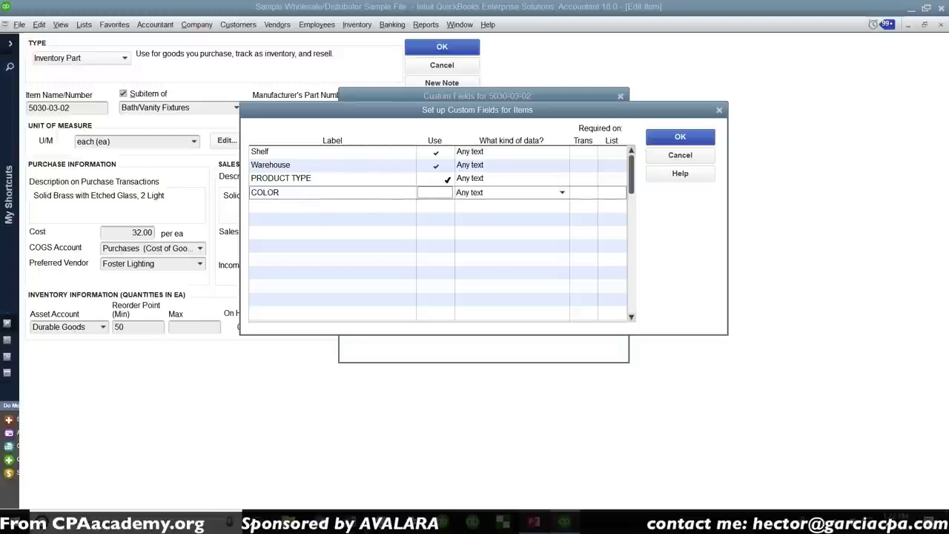
{"action": "left_click", "coordinate": [439, 193]}
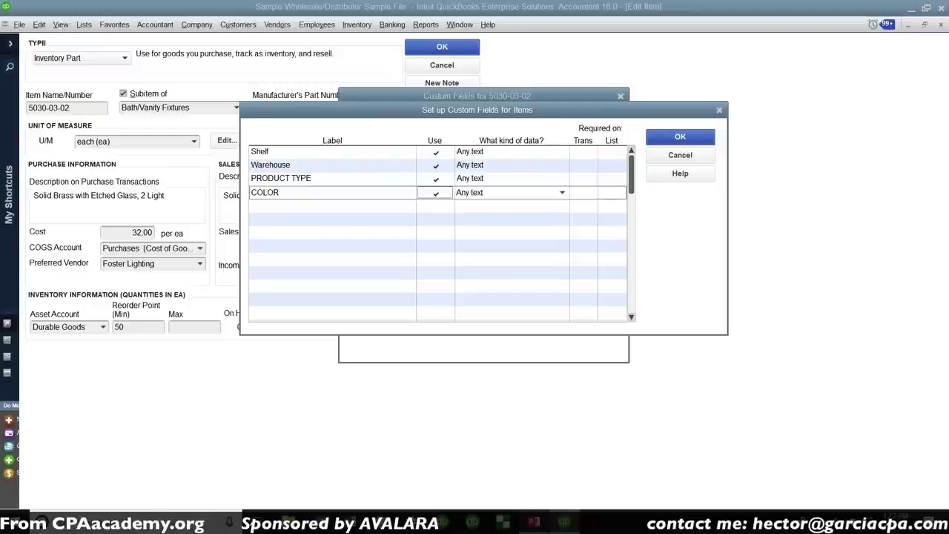
{"action": "left_click", "coordinate": [679, 137]}
Set item 5030-03-02's PRODUCT TYPE to FIXTURE and COLOR to BRASS, and save the item
{"action": "left_click", "coordinate": [483, 226]}
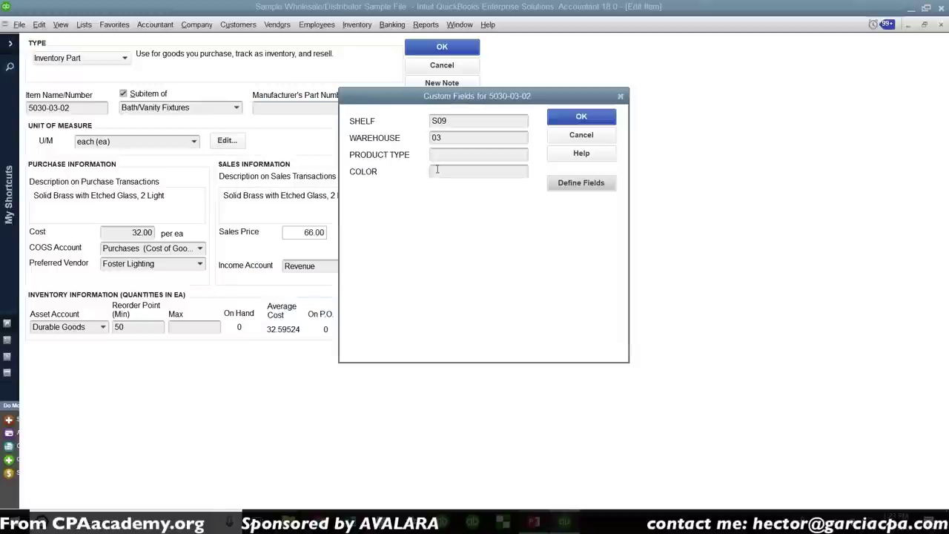
{"action": "left_click", "coordinate": [451, 154]}
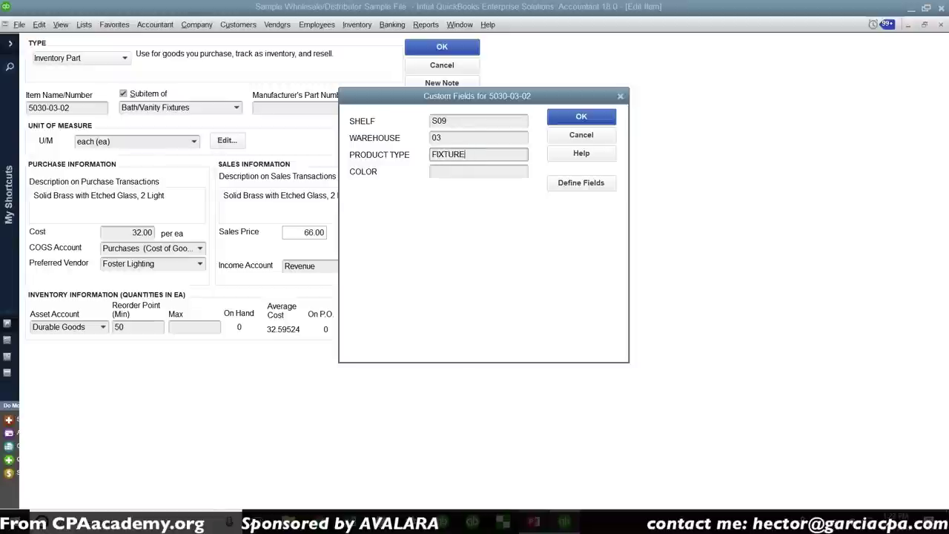
{"action": "left_click", "coordinate": [477, 171]}
{"action": "type", "text": "BRASS"}
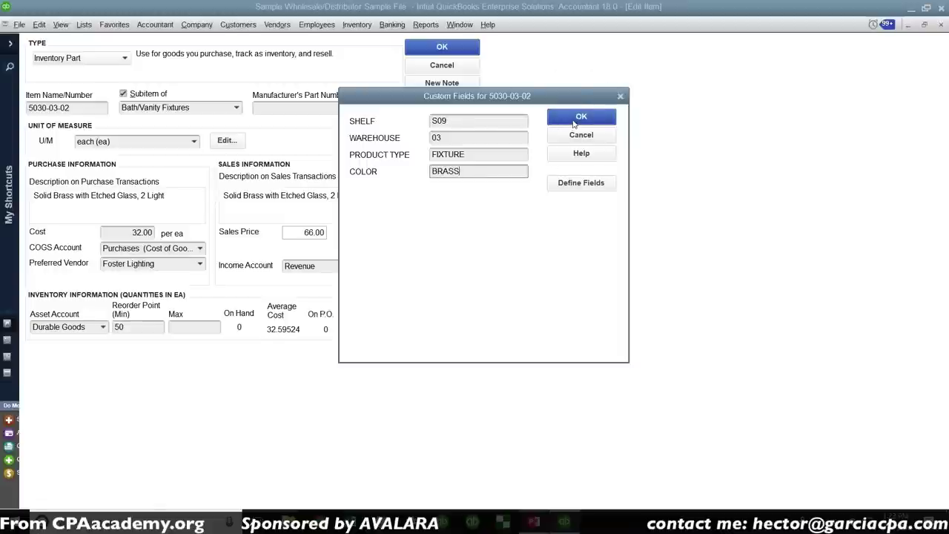
{"action": "left_click", "coordinate": [582, 117]}
{"action": "left_click", "coordinate": [454, 52]}
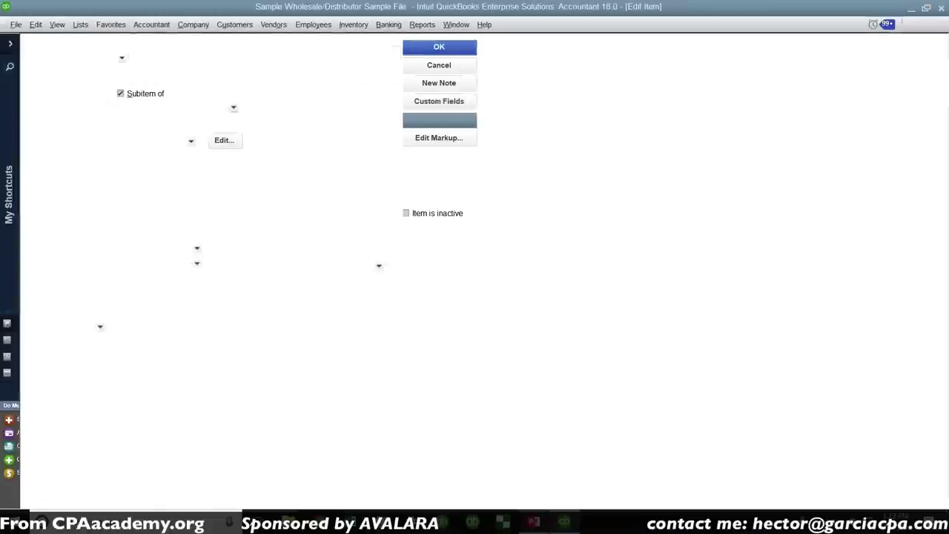
Set item 5030-04-02's PRODUCT TYPE custom field to FIXTURE and COLOR to BRASS, and save the item
{"action": "double_click", "coordinate": [82, 175]}
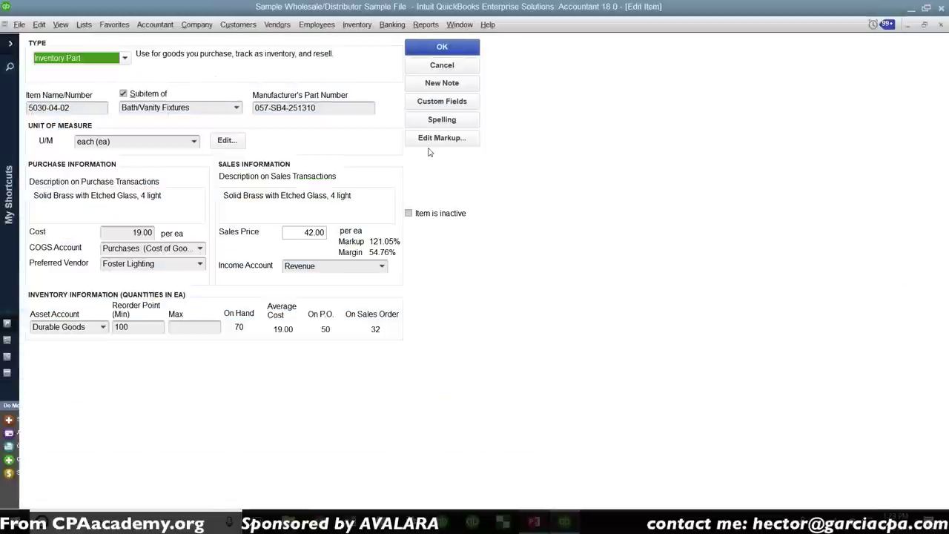
{"action": "left_click", "coordinate": [442, 100]}
{"action": "left_click", "coordinate": [438, 154]}
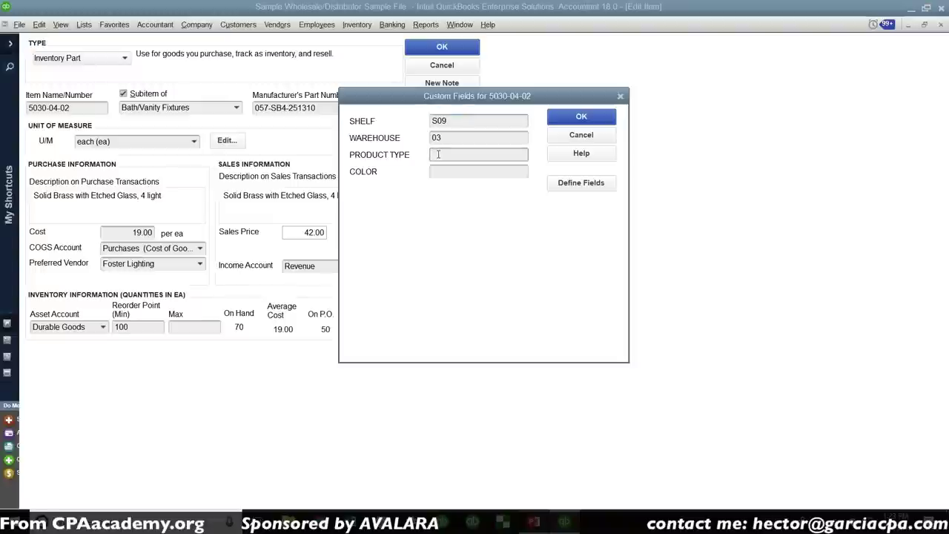
{"action": "key", "text": "Tab"}
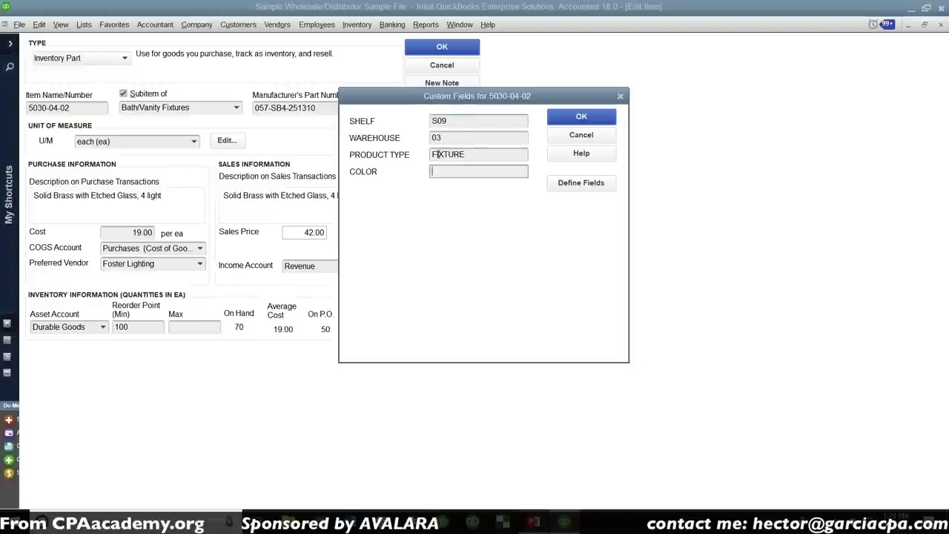
{"action": "type", "text": "BRASS"}
{"action": "left_click", "coordinate": [571, 120]}
{"action": "left_click", "coordinate": [443, 47]}
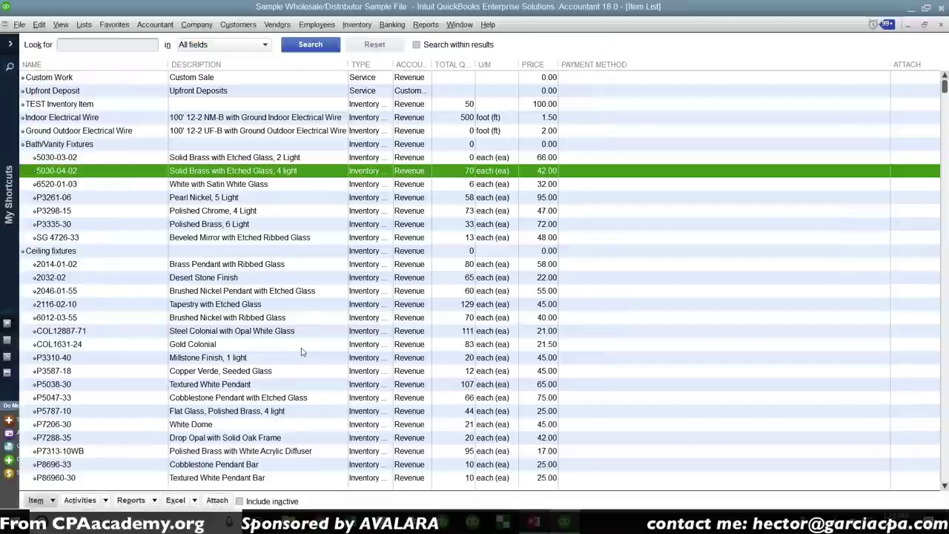
Set the PRODUCT TYPE of exterior fixture P5995-50 to FIXTURE and its COLOR to GOLDEN, and save the item
{"action": "scroll", "coordinate": [301, 351], "scroll_direction": "down", "scroll_amount": 9}
{"action": "double_click", "coordinate": [218, 306]}
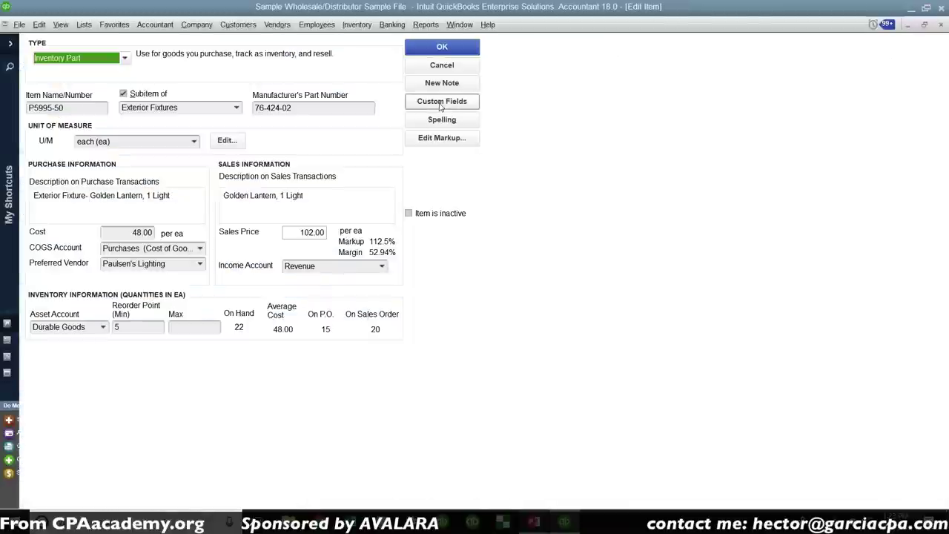
{"action": "left_click", "coordinate": [441, 103]}
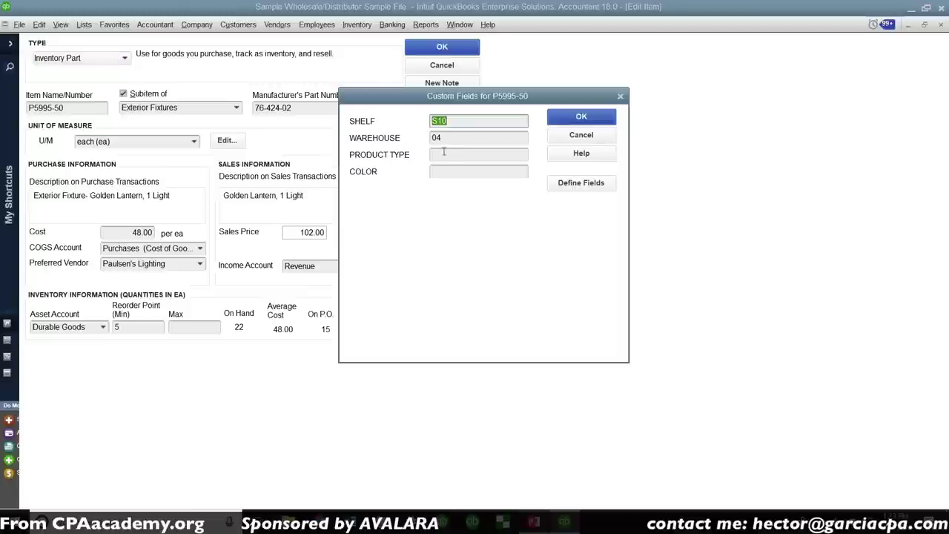
{"action": "left_click", "coordinate": [449, 155]}
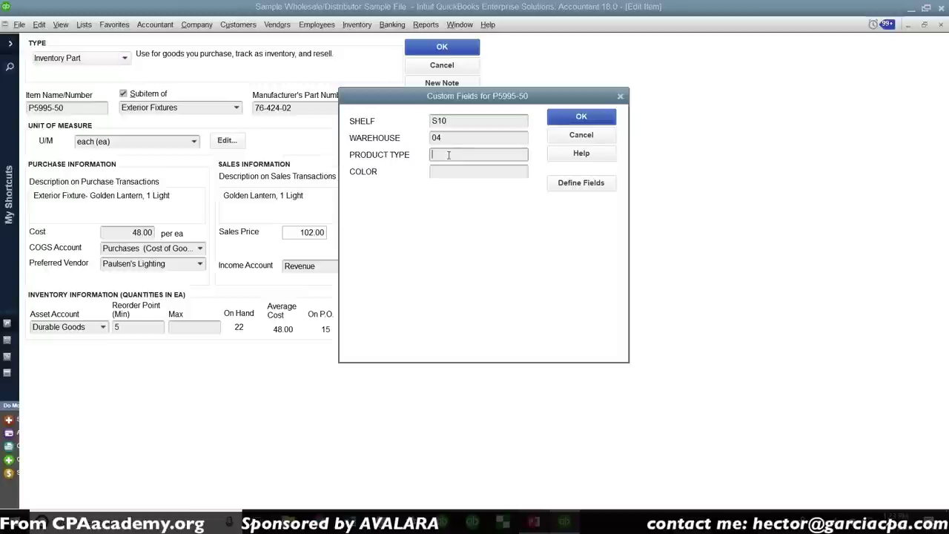
{"action": "type", "text": "FIXTURE"}
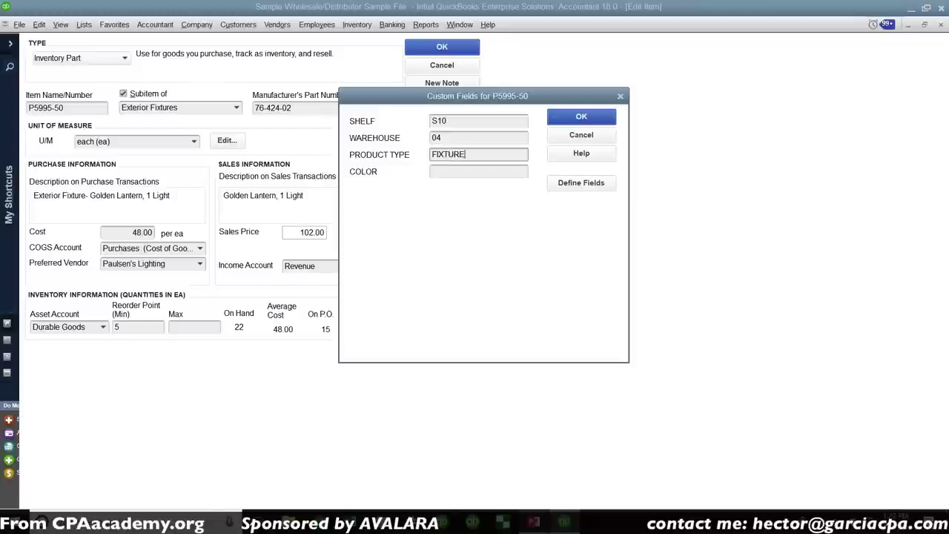
{"action": "key", "text": "Tab"}
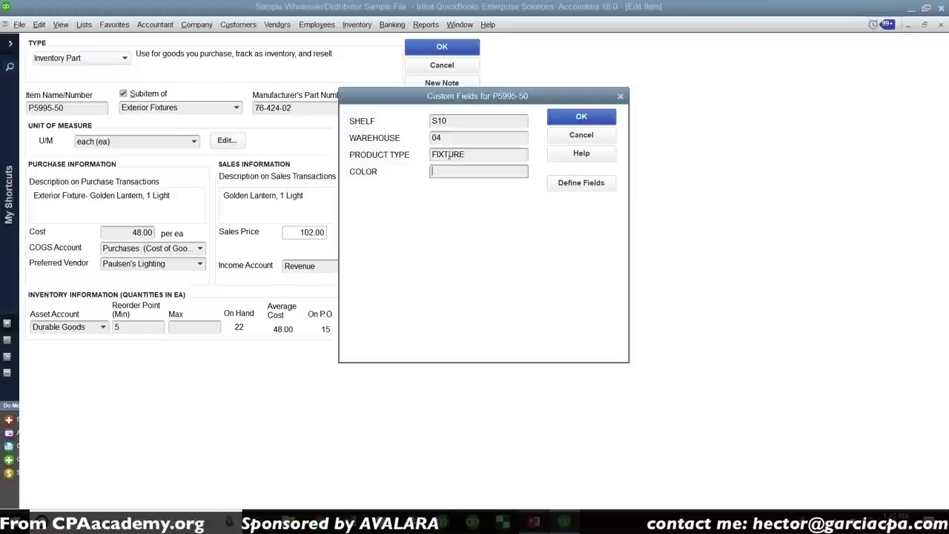
{"action": "type", "text": "GOLDEN"}
{"action": "left_click", "coordinate": [602, 125]}
{"action": "left_click", "coordinate": [442, 52]}
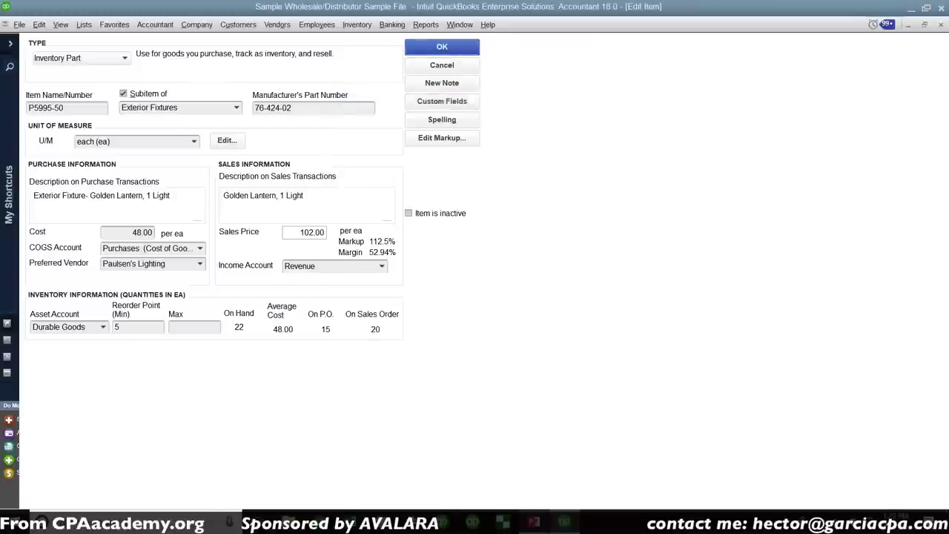
Set chandelier P4044-27's PRODUCT TYPE custom field to CHANDELIER and COLOR to GOLDEN, and save the item
{"action": "scroll", "coordinate": [288, 348], "scroll_direction": "up", "scroll_amount": 3}
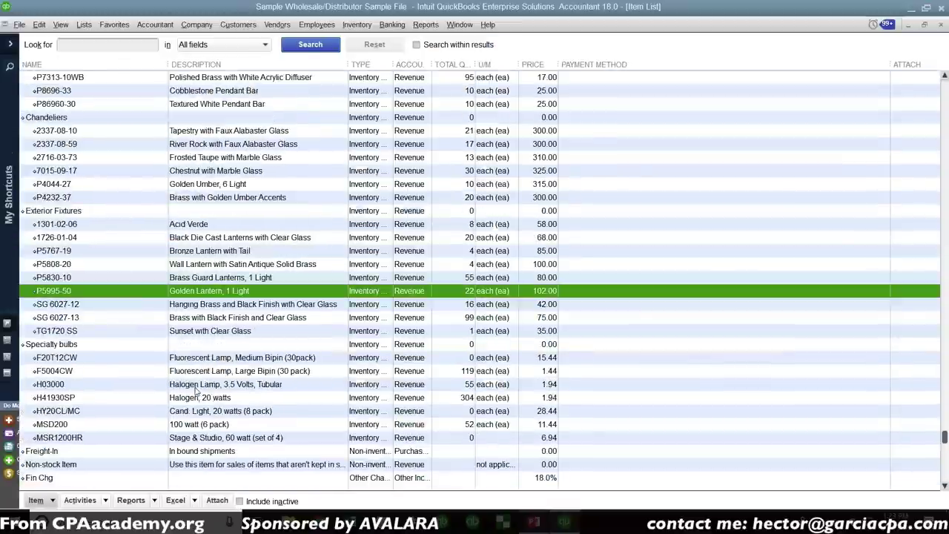
{"action": "double_click", "coordinate": [221, 264]}
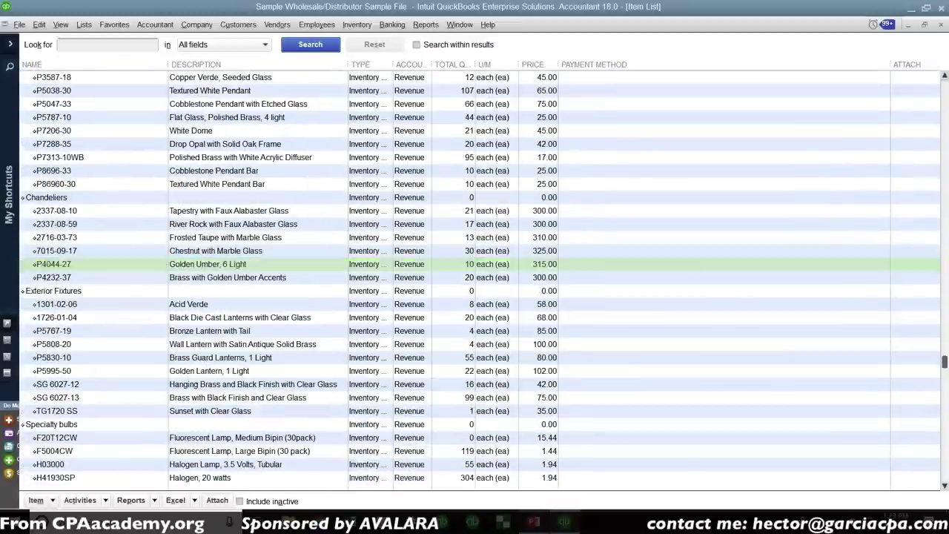
{"action": "left_click", "coordinate": [442, 101]}
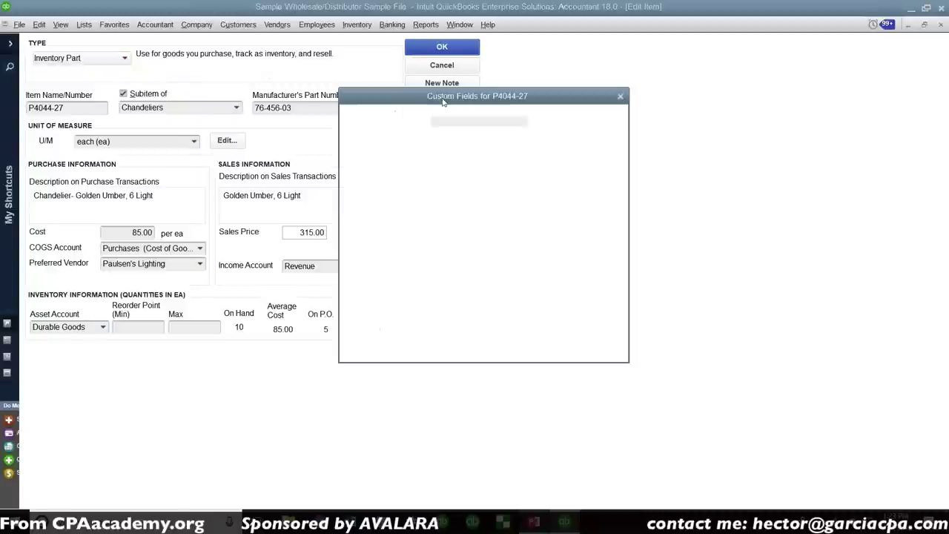
{"action": "left_click", "coordinate": [451, 156]}
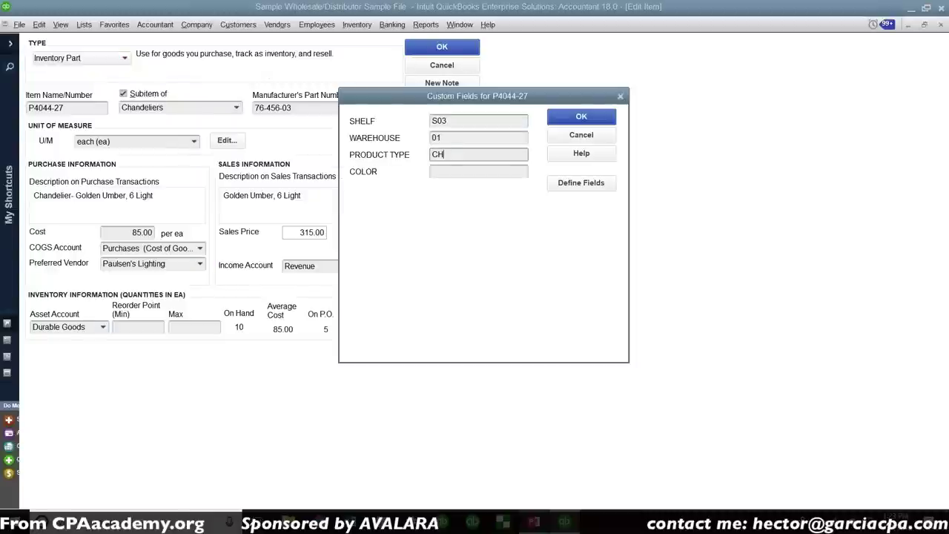
{"action": "type", "text": "CHANDELIER"}
{"action": "key", "text": "Tab"}
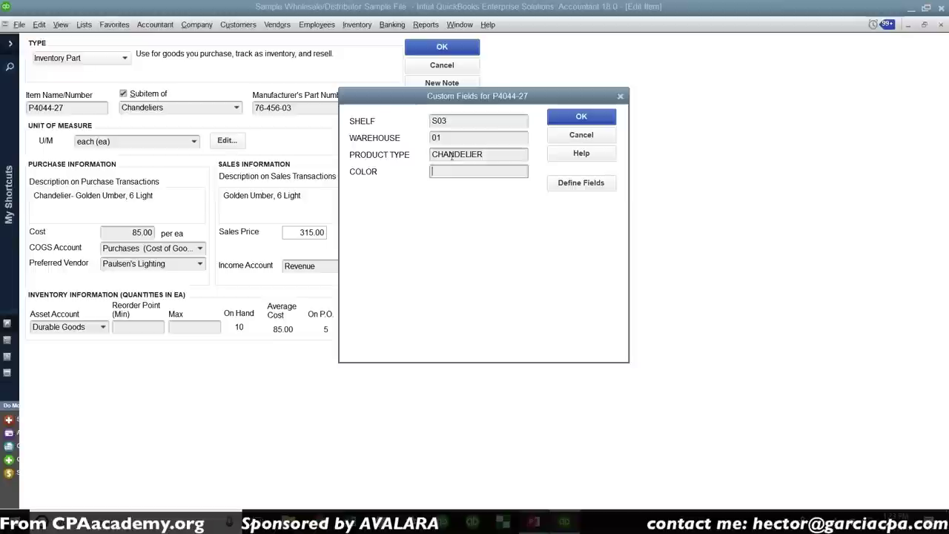
{"action": "type", "text": "GOLDEN"}
{"action": "left_click", "coordinate": [578, 116]}
{"action": "left_click", "coordinate": [452, 51]}
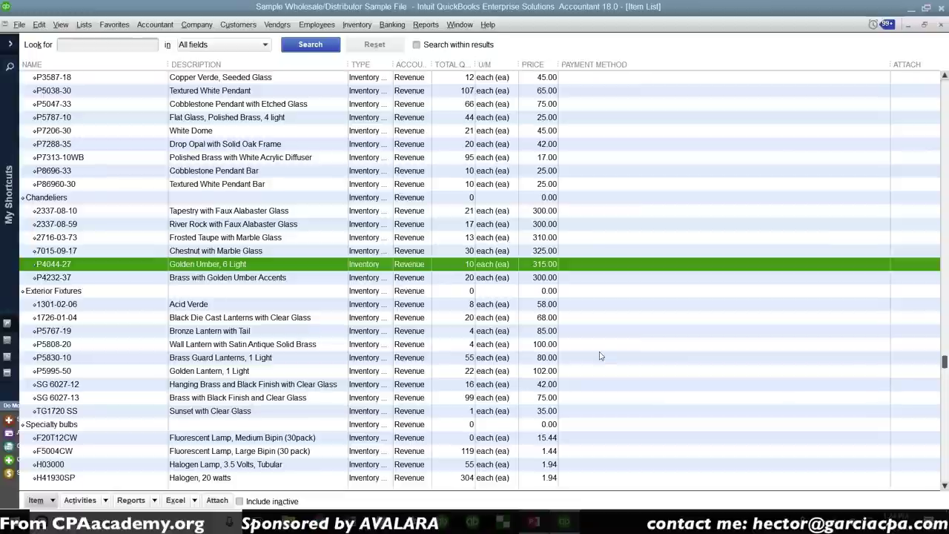
Customize the Item List columns by removing every chosen column from Attach up to Description, keeping only Active Status and Name
{"action": "right_click", "coordinate": [349, 186]}
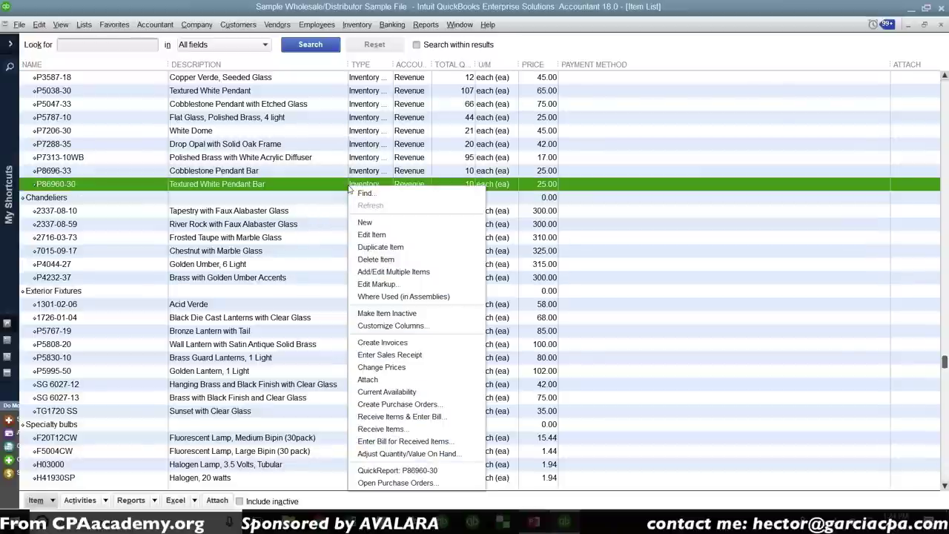
{"action": "left_click", "coordinate": [393, 326]}
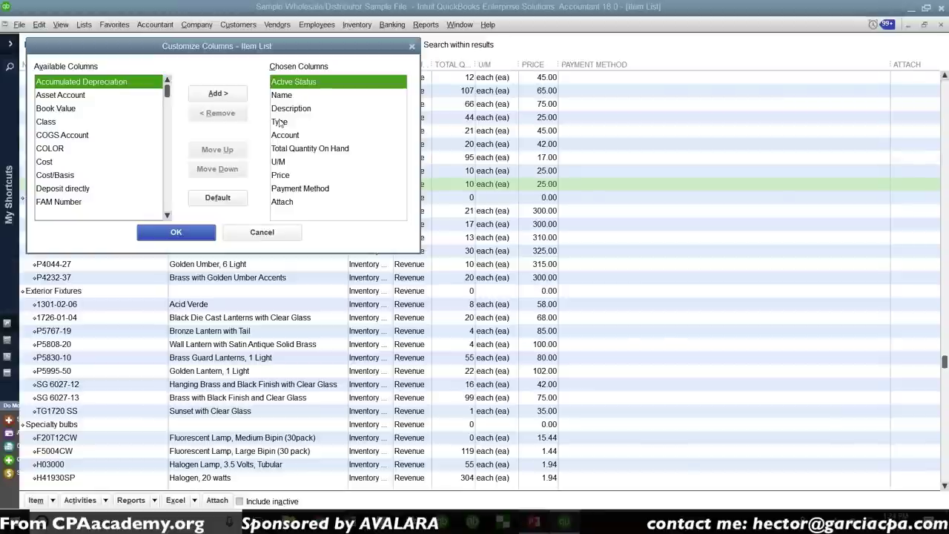
{"action": "left_click", "coordinate": [299, 204]}
{"action": "left_click", "coordinate": [223, 115]}
{"action": "left_click", "coordinate": [222, 115]}
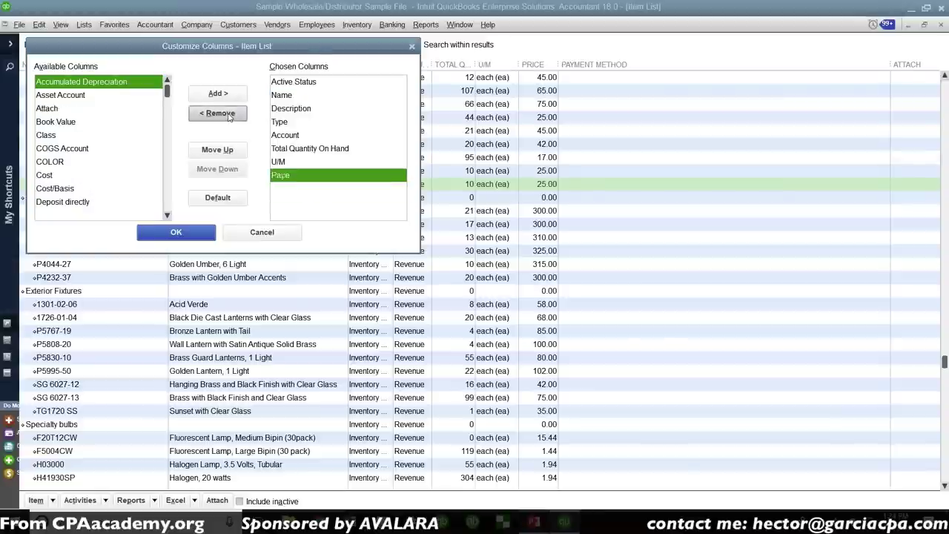
{"action": "left_click", "coordinate": [223, 115]}
{"action": "left_click", "coordinate": [223, 115]}
{"action": "left_click", "coordinate": [222, 114]}
{"action": "left_click", "coordinate": [222, 115]}
{"action": "left_click", "coordinate": [222, 115]}
{"action": "left_click", "coordinate": [222, 115]}
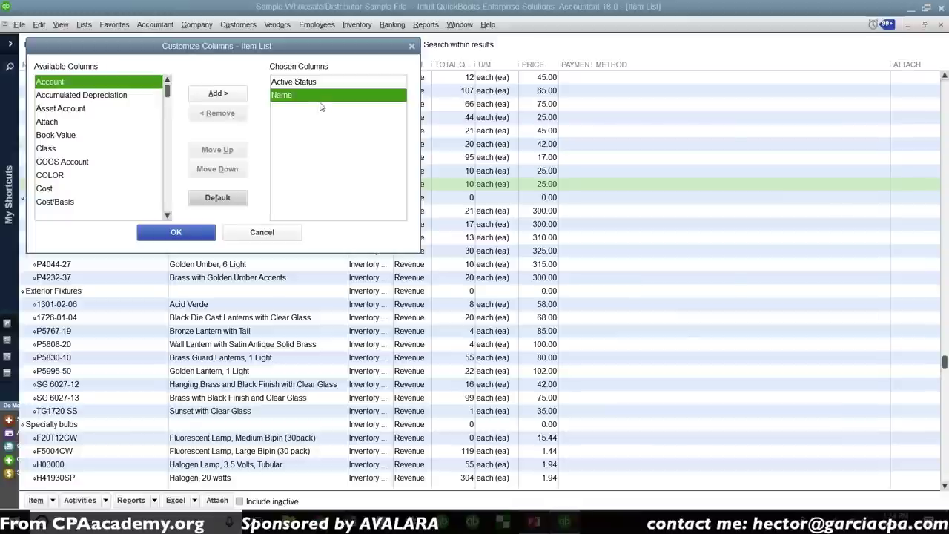
{"action": "left_click", "coordinate": [227, 114]}
{"action": "left_click", "coordinate": [288, 92]}
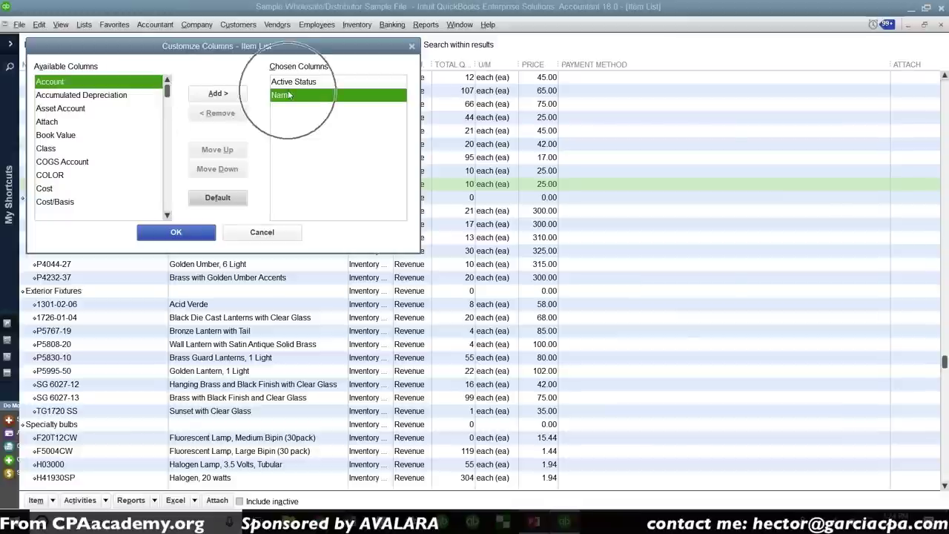
{"action": "left_click", "coordinate": [289, 94]}
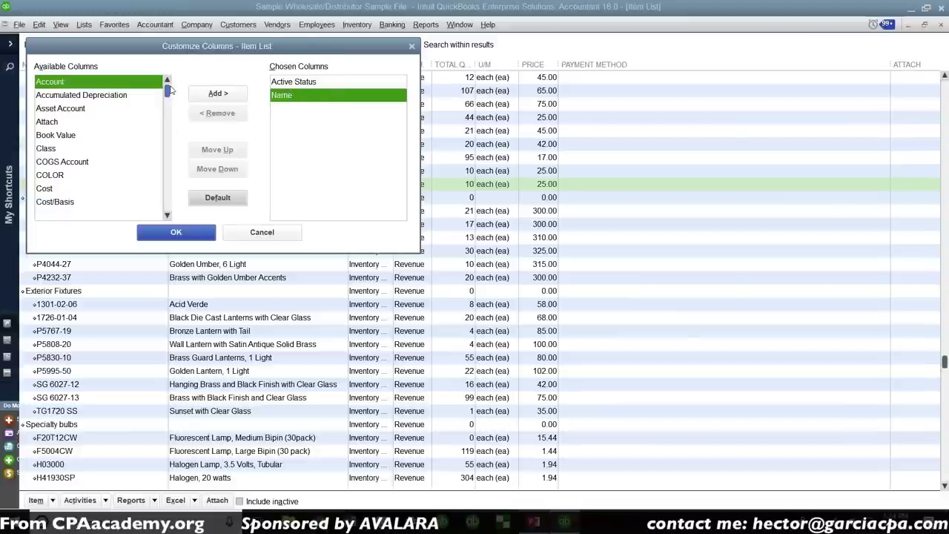
Find the PRODUCT TYPE custom field among the available columns and add it to the chosen columns
{"action": "scroll", "coordinate": [160, 129], "scroll_direction": "down", "scroll_amount": 2}
{"action": "scroll", "coordinate": [156, 198], "scroll_direction": "down", "scroll_amount": 6}
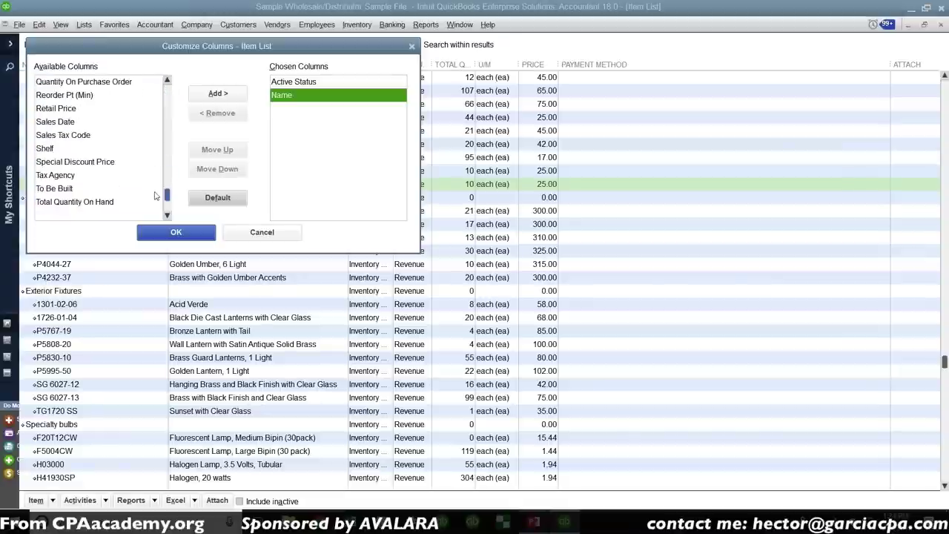
{"action": "scroll", "coordinate": [156, 198], "scroll_direction": "down", "scroll_amount": 1}
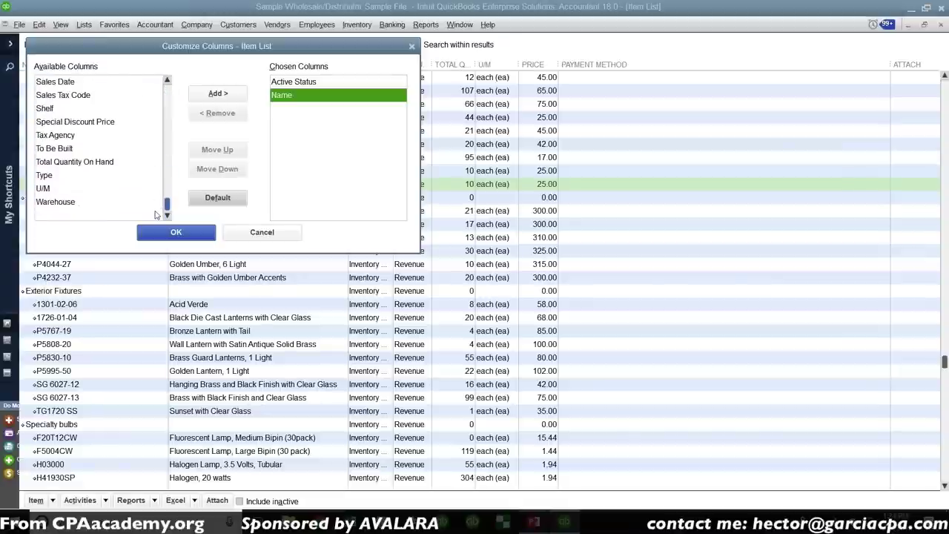
{"action": "left_click", "coordinate": [167, 101]}
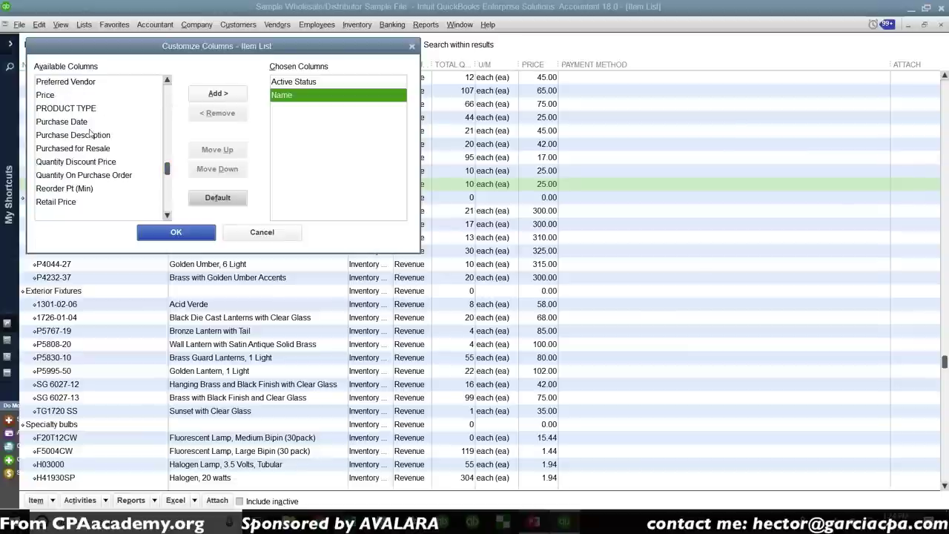
{"action": "left_click", "coordinate": [80, 108]}
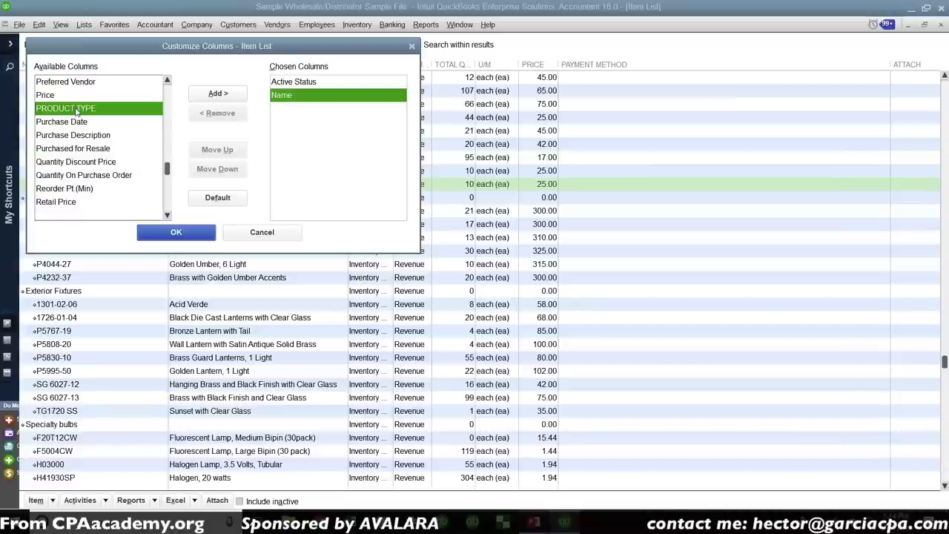
{"action": "left_click", "coordinate": [222, 95]}
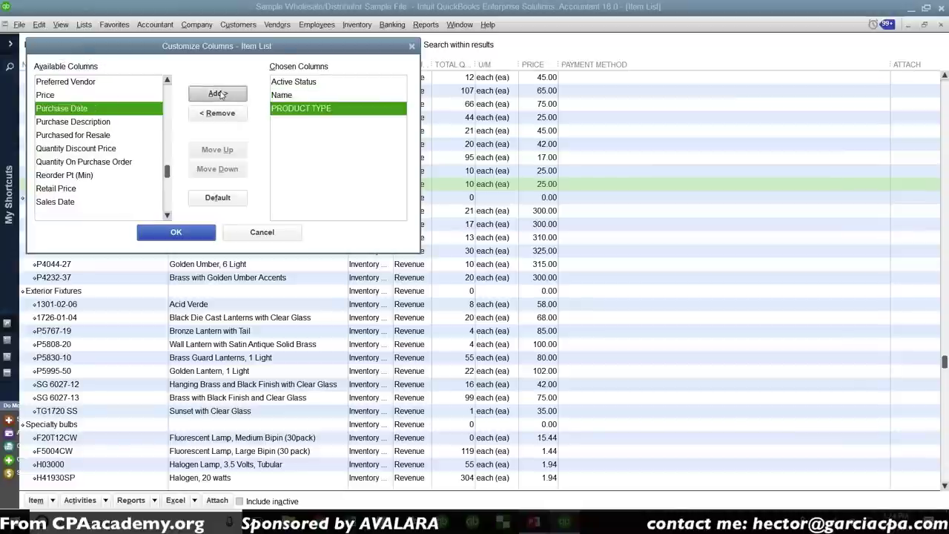
Add COLOR to the chosen columns, apply the column layout, and widen the Name column in the Item List
{"action": "left_click_drag", "start_coordinate": [172, 178], "coordinate": [169, 111]}
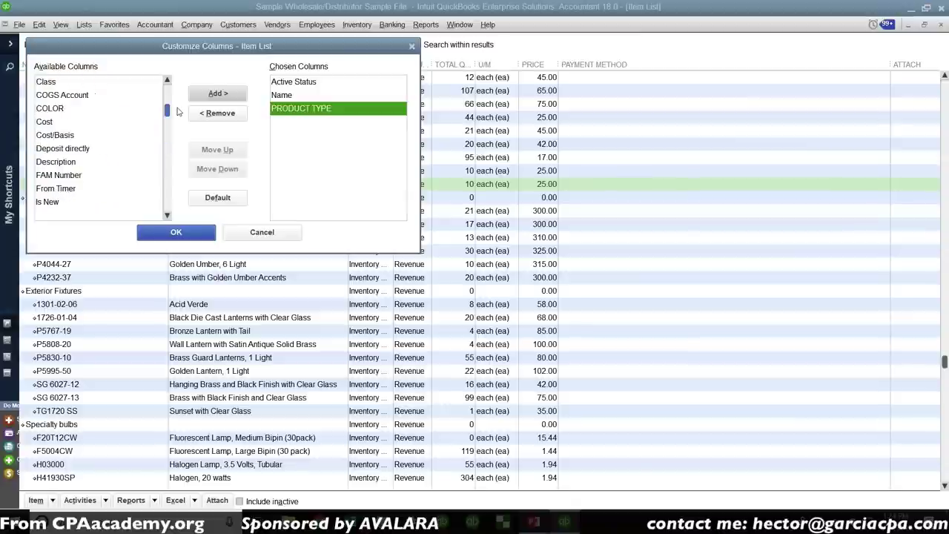
{"action": "left_click", "coordinate": [81, 106]}
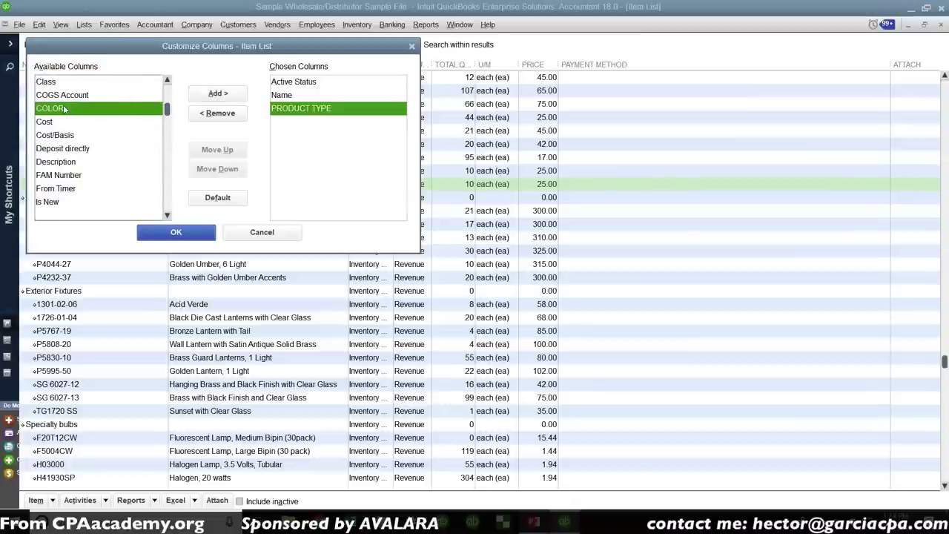
{"action": "left_click", "coordinate": [222, 94]}
{"action": "left_click", "coordinate": [186, 232]}
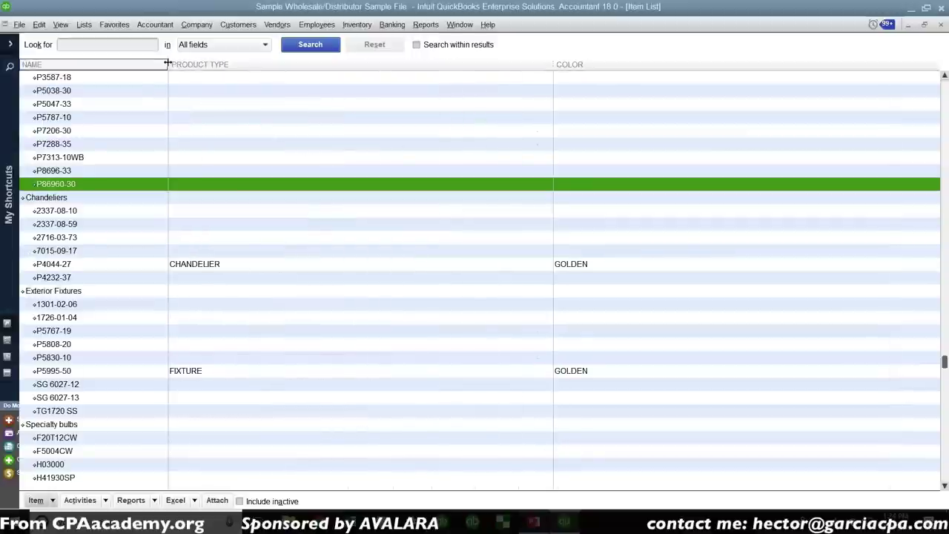
{"action": "left_click_drag", "start_coordinate": [169, 64], "coordinate": [219, 64]}
{"action": "scroll", "coordinate": [486, 293], "scroll_direction": "up", "scroll_amount": 7}
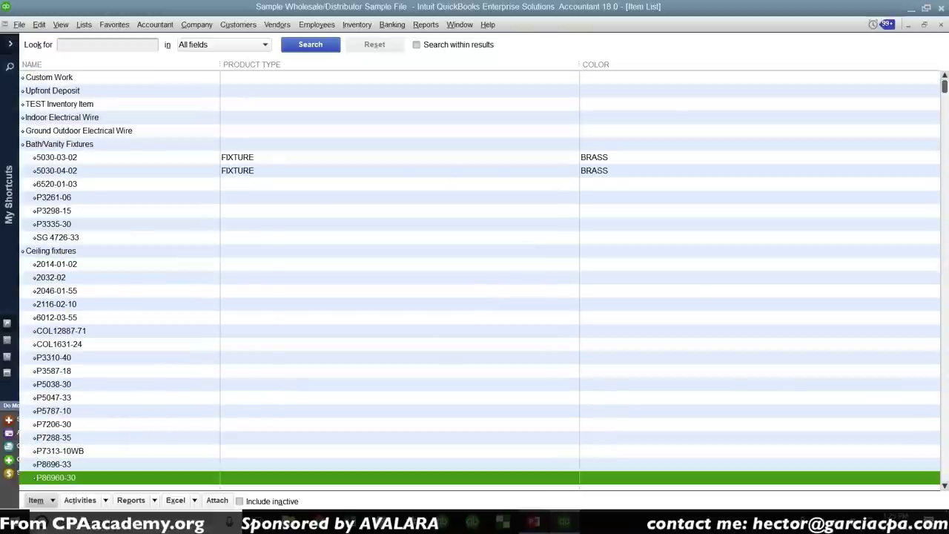
Customize the Item List columns by adding Asset Account, COGS Account and Cost to the chosen columns
{"action": "right_click", "coordinate": [124, 144]}
{"action": "left_click", "coordinate": [180, 289]}
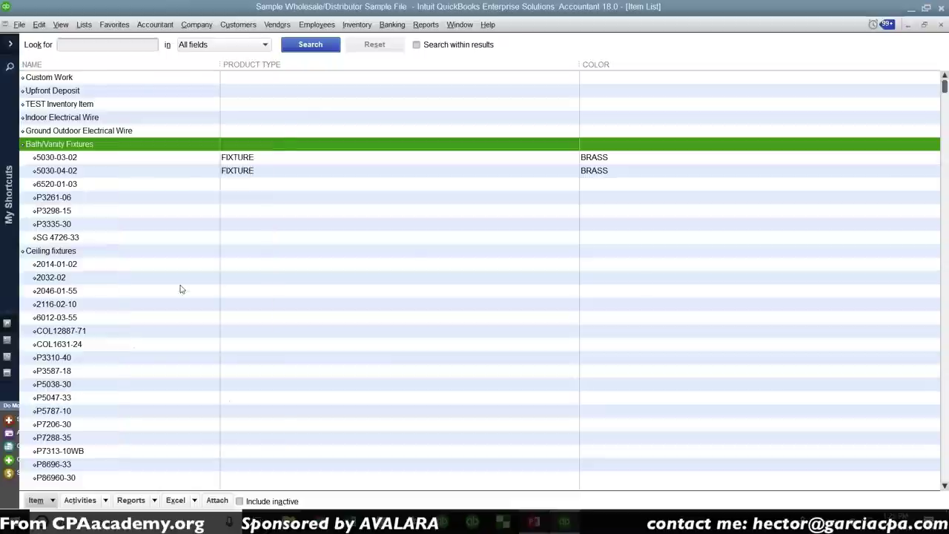
{"action": "left_click", "coordinate": [75, 105]}
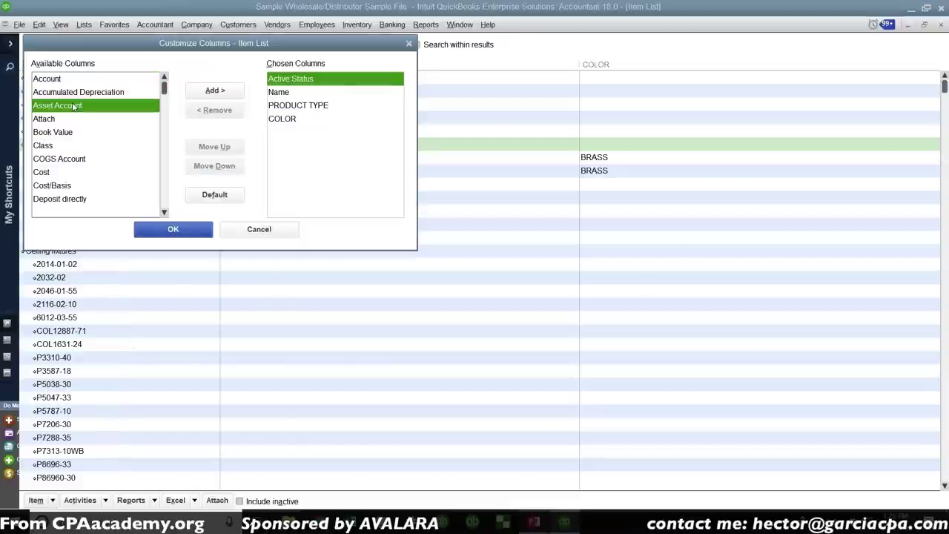
{"action": "left_click", "coordinate": [206, 92]}
{"action": "left_click", "coordinate": [88, 146]}
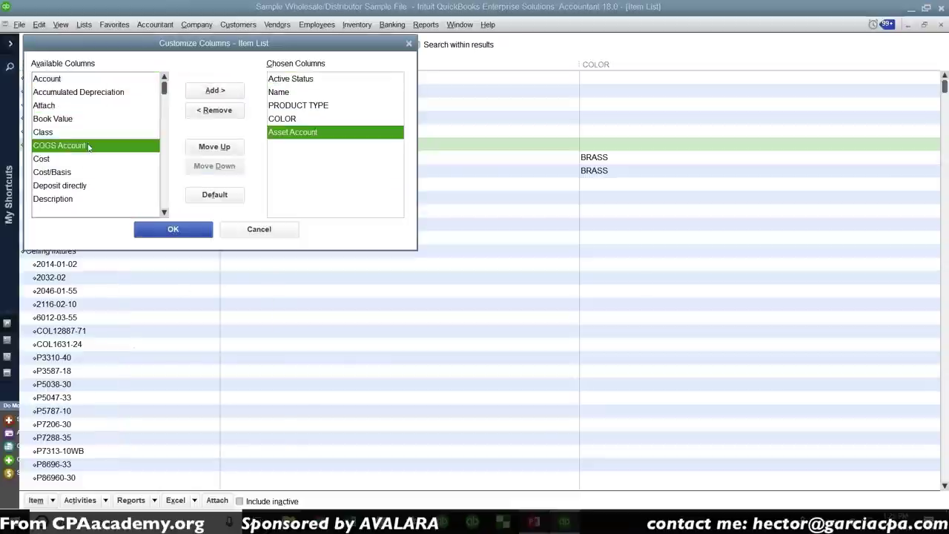
{"action": "left_click", "coordinate": [214, 91]}
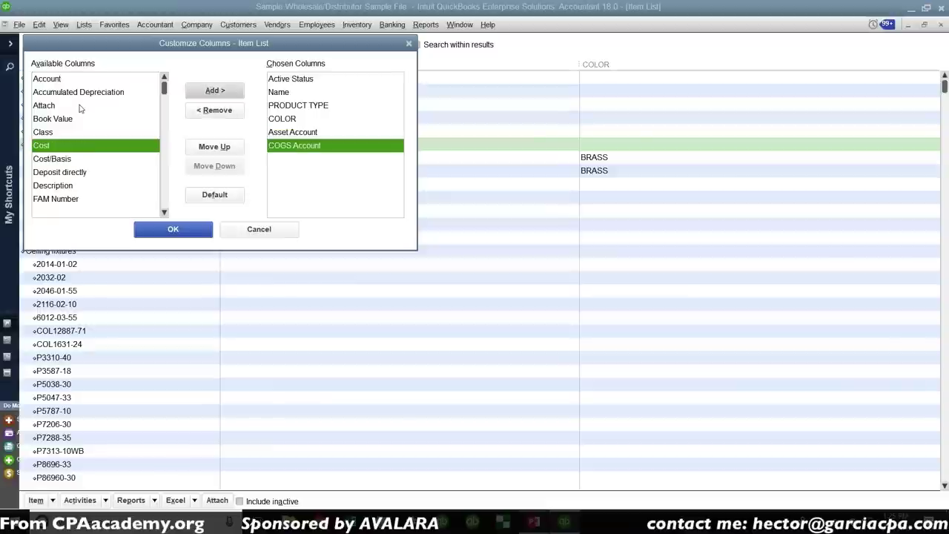
{"action": "left_click", "coordinate": [221, 90]}
Add Price, Total Quantity On Hand and Type to the chosen columns and apply the column layout
{"action": "left_click_drag", "start_coordinate": [164, 212], "coordinate": [165, 214]}
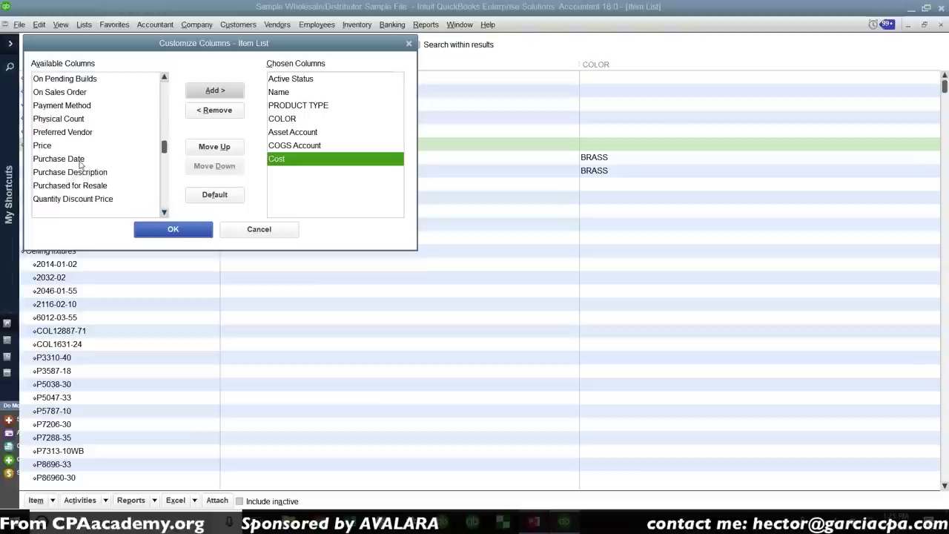
{"action": "left_click", "coordinate": [44, 145]}
{"action": "left_click", "coordinate": [215, 91]}
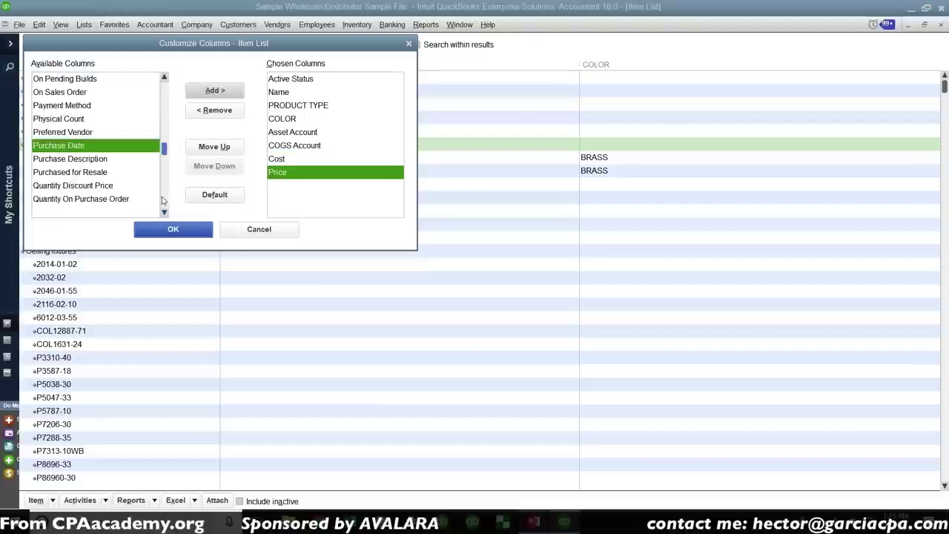
{"action": "left_click_drag", "start_coordinate": [164, 213], "coordinate": [165, 213]}
{"action": "left_click", "coordinate": [101, 160]}
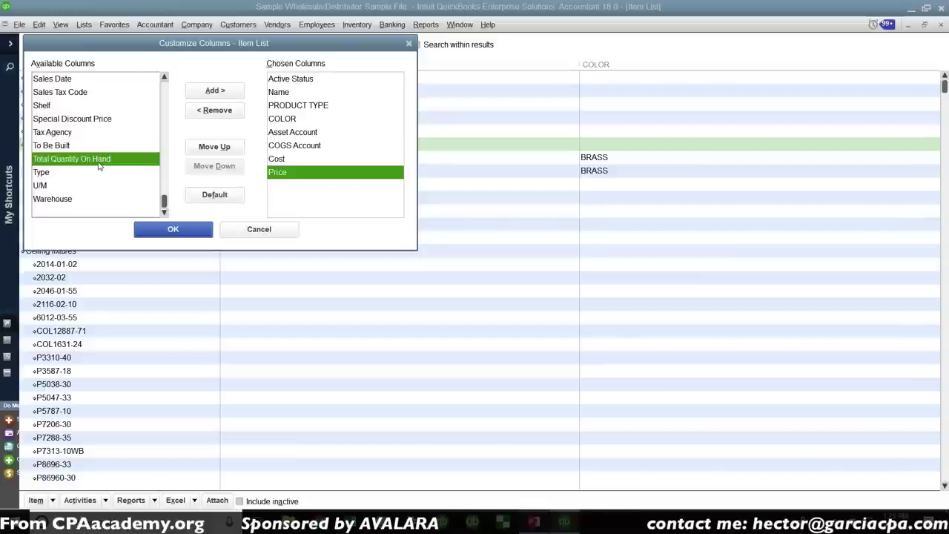
{"action": "left_click", "coordinate": [199, 92]}
{"action": "left_click", "coordinate": [216, 90]}
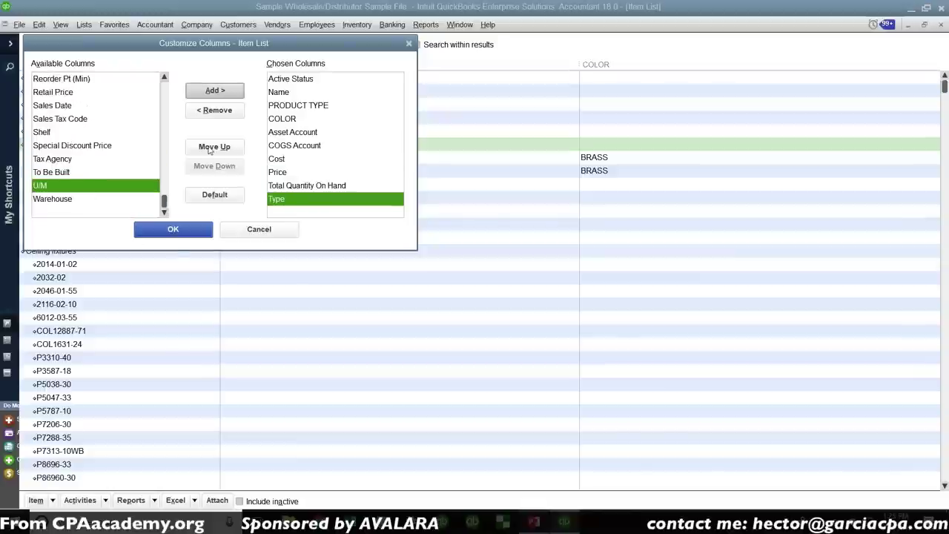
{"action": "left_click", "coordinate": [177, 230]}
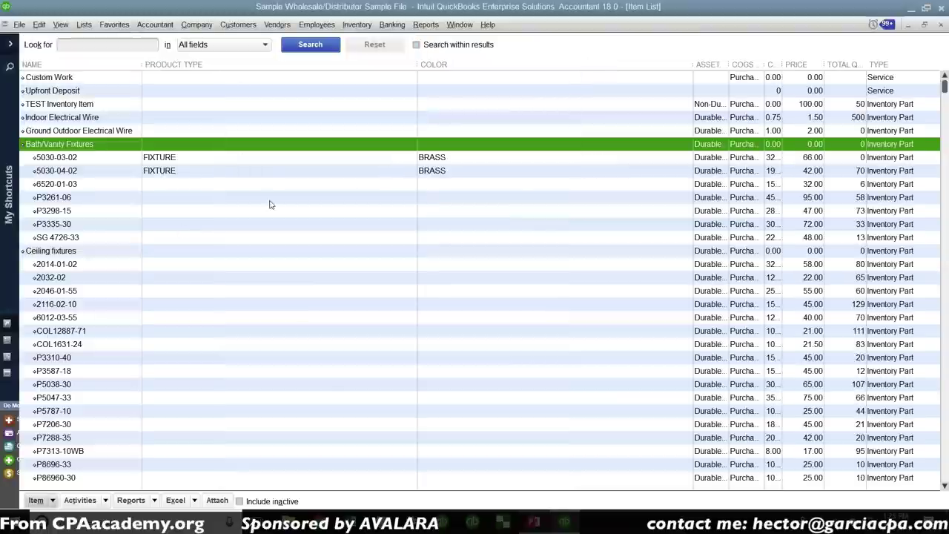
Narrow the COLOR and PRODUCT TYPE columns and sort the Item List by PRODUCT TYPE in descending order
{"action": "left_click_drag", "start_coordinate": [690, 64], "coordinate": [497, 65]}
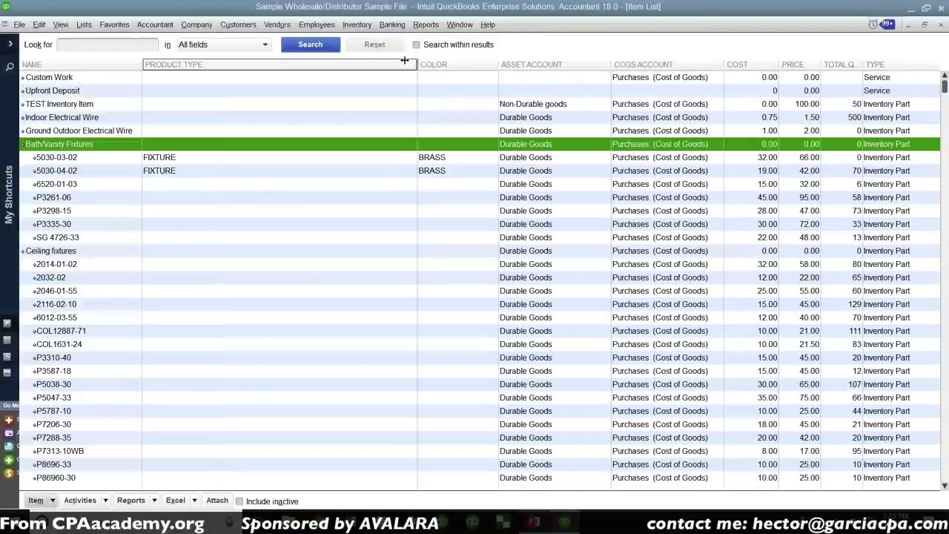
{"action": "left_click_drag", "start_coordinate": [417, 64], "coordinate": [227, 65]}
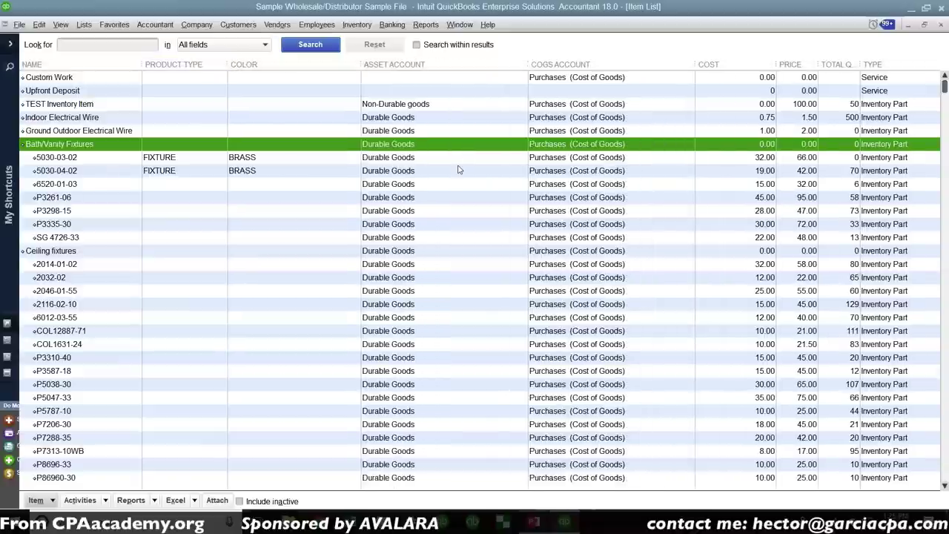
{"action": "left_click", "coordinate": [191, 67]}
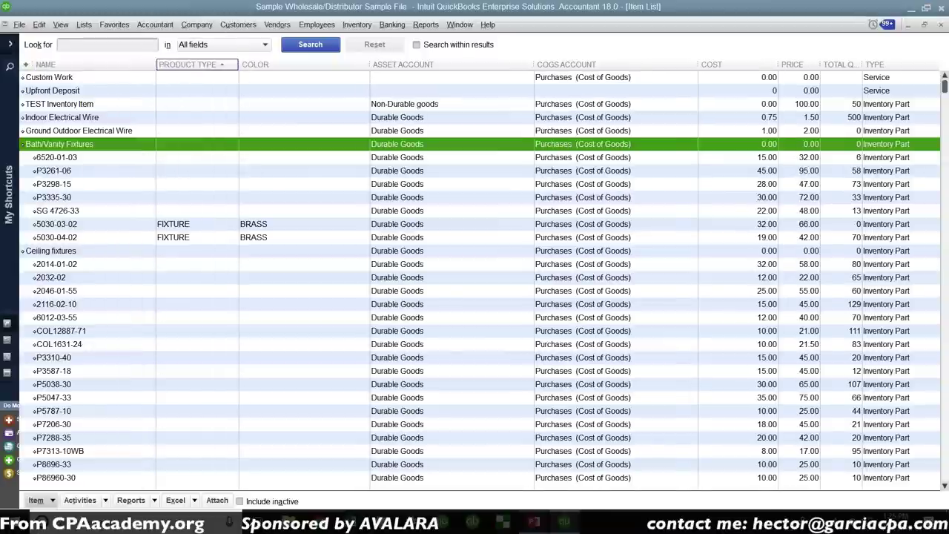
{"action": "left_click", "coordinate": [191, 65]}
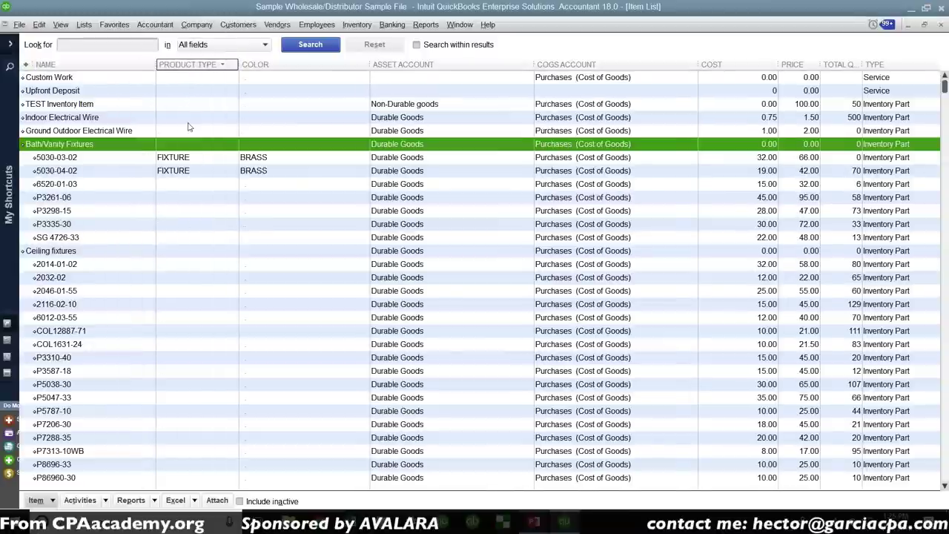
{"action": "left_click", "coordinate": [197, 157]}
{"action": "left_click", "coordinate": [196, 170]}
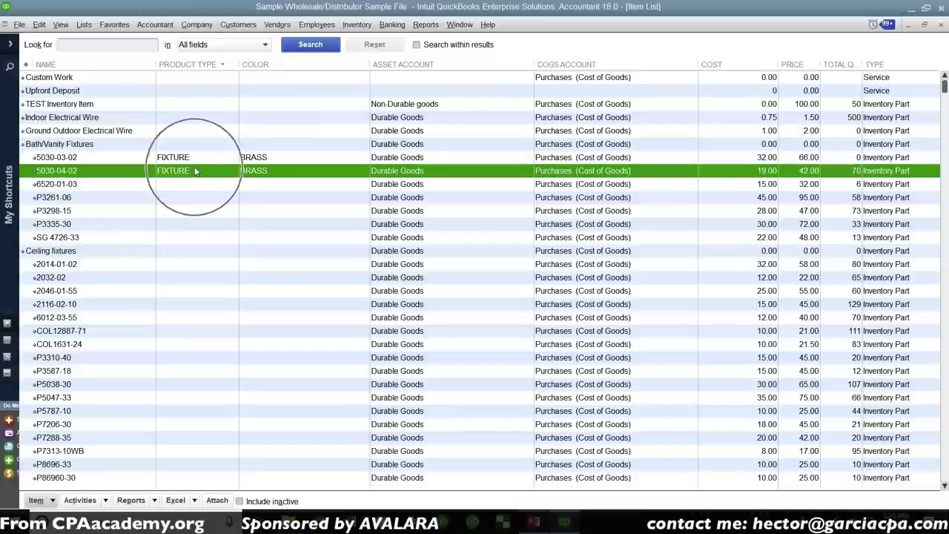
Sort the Item List by COLOR in flat view and check the items that have PRODUCT TYPE and COLOR values
{"action": "left_click", "coordinate": [269, 65]}
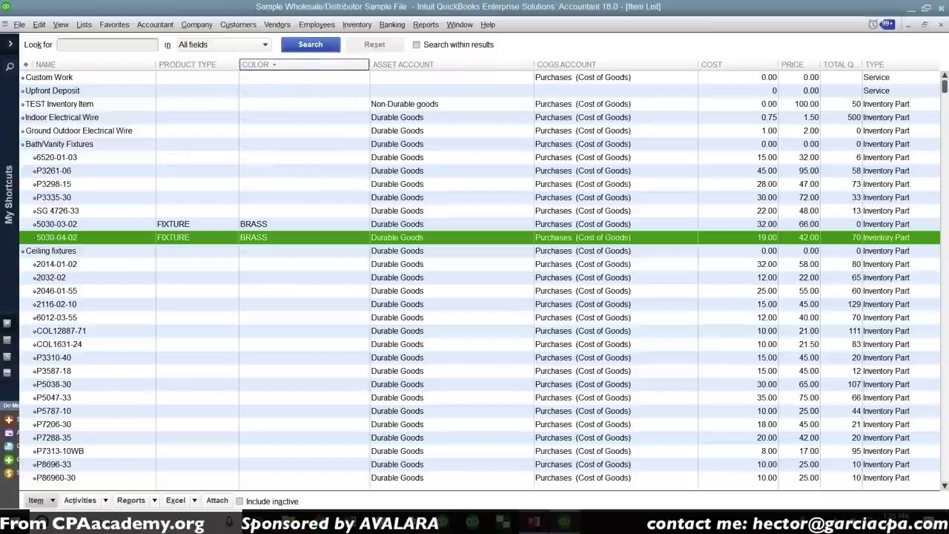
{"action": "left_click", "coordinate": [52, 499]}
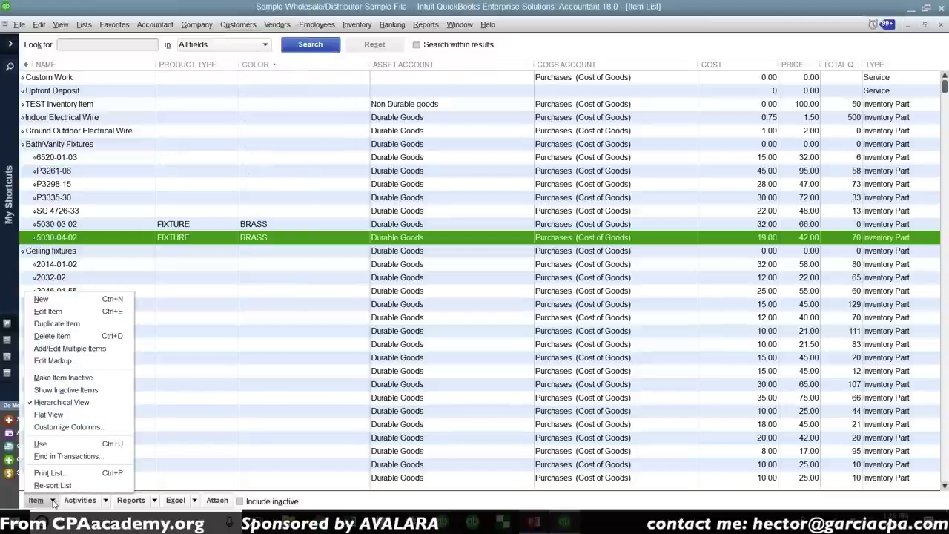
{"action": "left_click", "coordinate": [59, 414]}
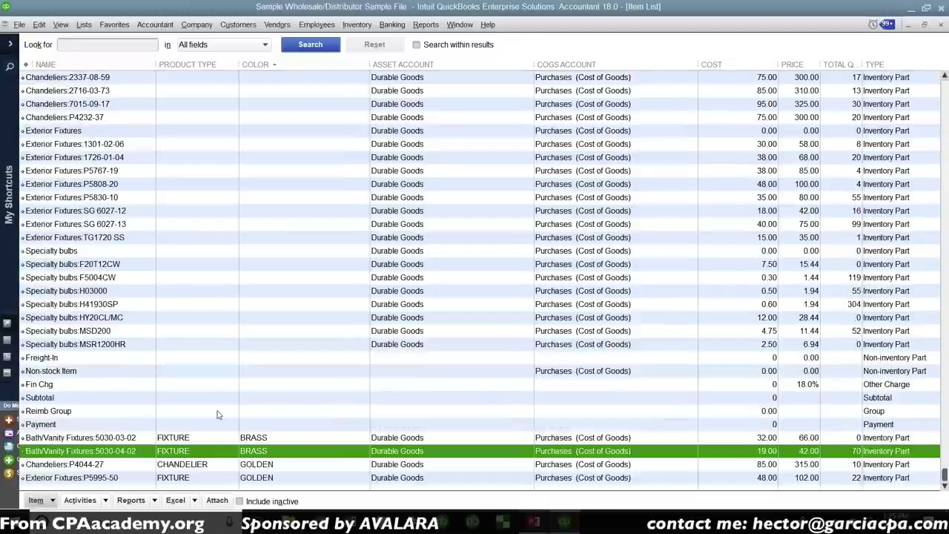
{"action": "left_click", "coordinate": [192, 439]}
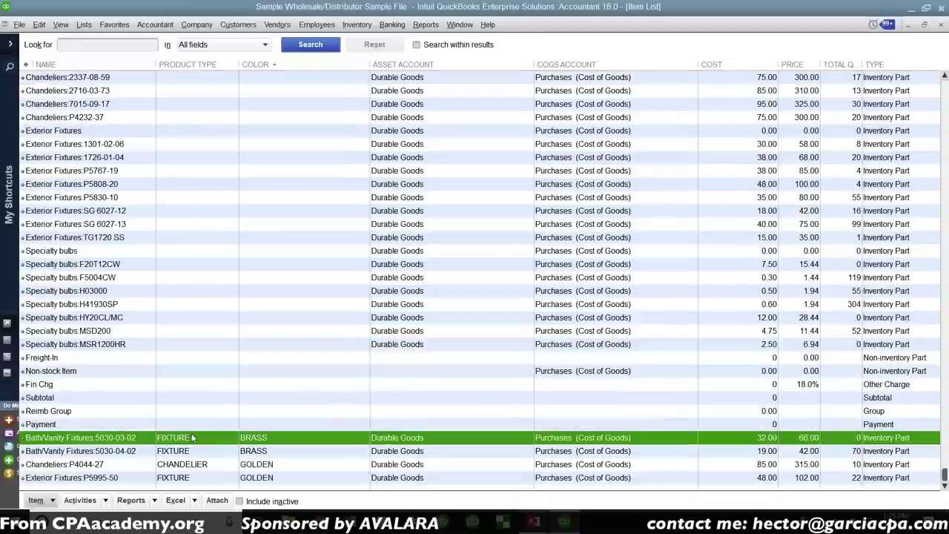
{"action": "left_click", "coordinate": [190, 450]}
{"action": "left_click", "coordinate": [186, 464]}
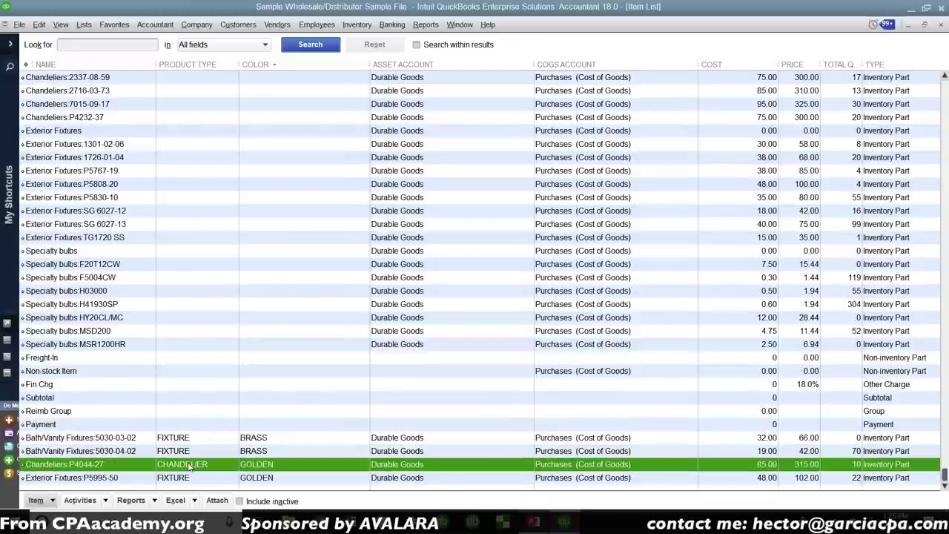
{"action": "left_click", "coordinate": [185, 478]}
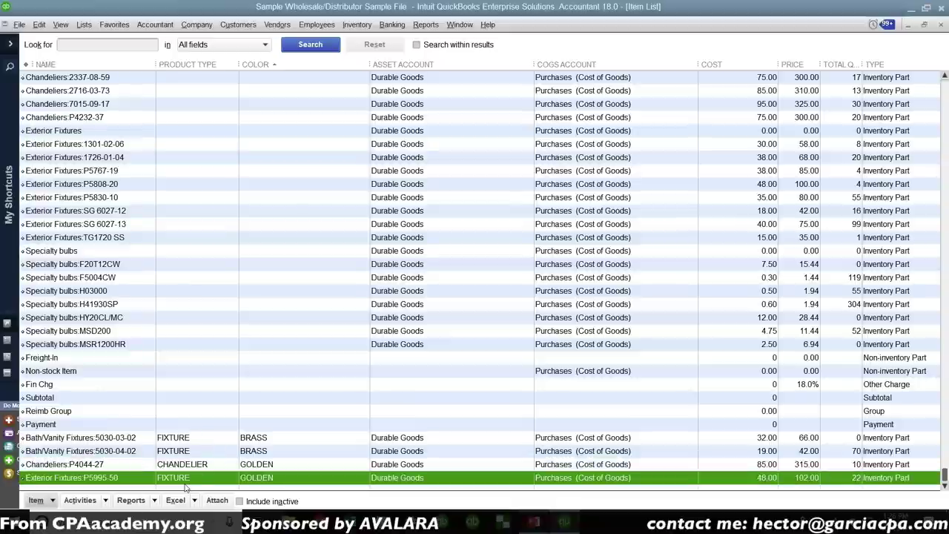
Search the Item List for "golden" in the custom fields only
{"action": "scroll", "coordinate": [197, 146], "scroll_direction": "up", "scroll_amount": 10}
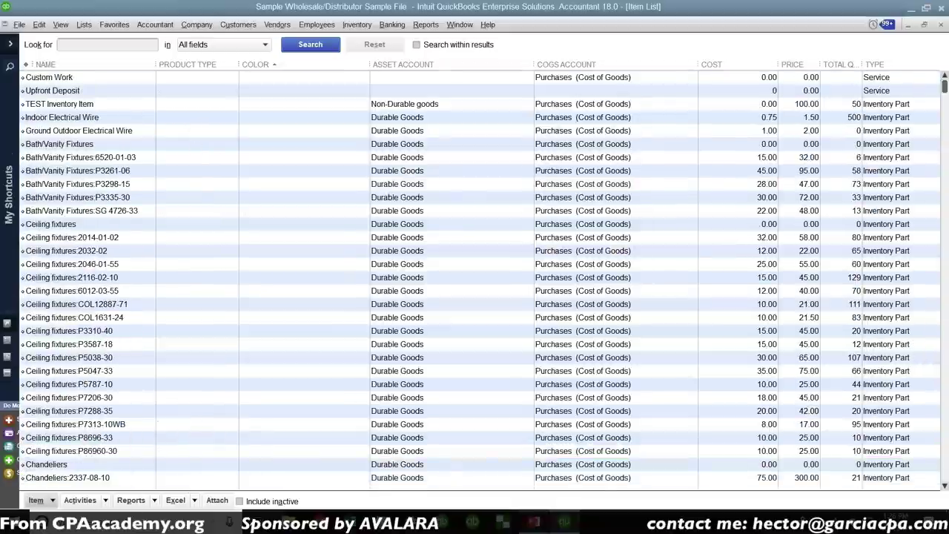
{"action": "left_click", "coordinate": [229, 45]}
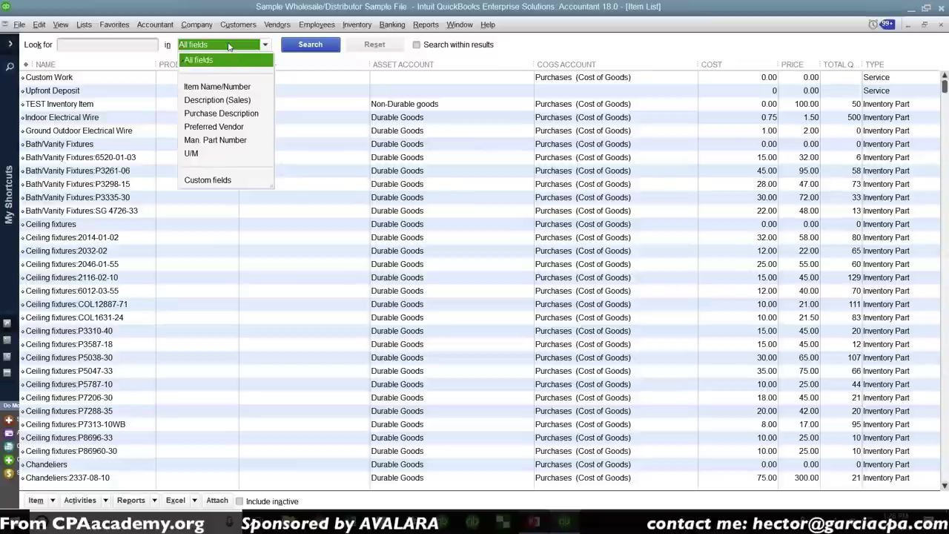
{"action": "left_click", "coordinate": [220, 181]}
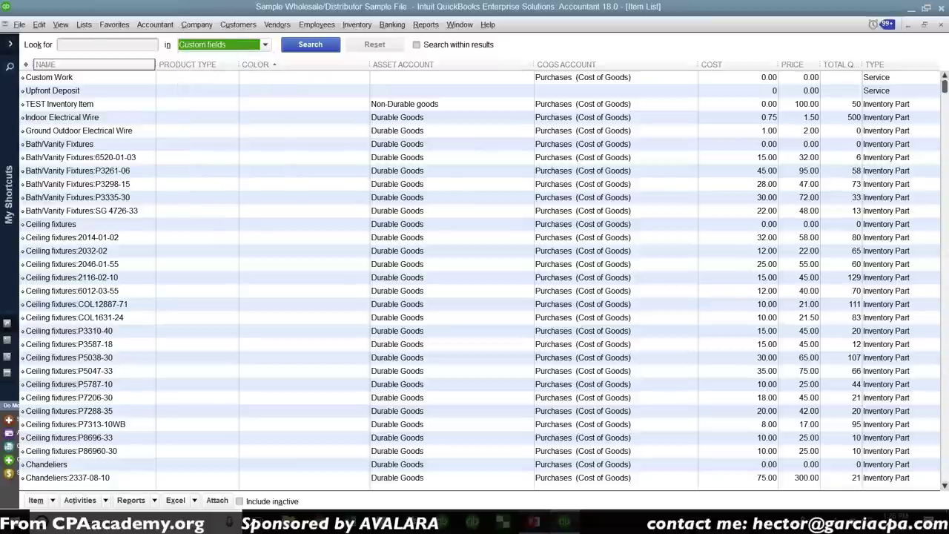
{"action": "left_click", "coordinate": [89, 44]}
{"action": "type", "text": "golden"}
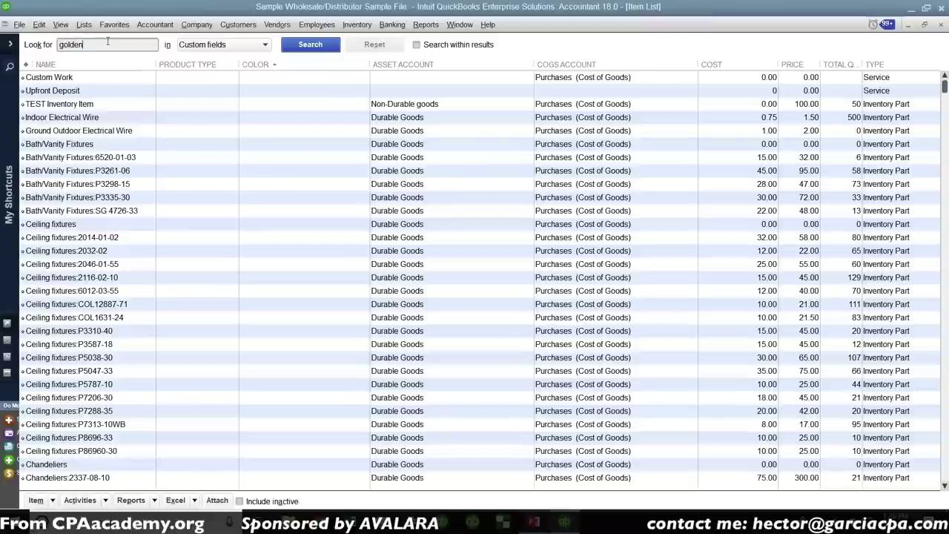
{"action": "left_click", "coordinate": [314, 49]}
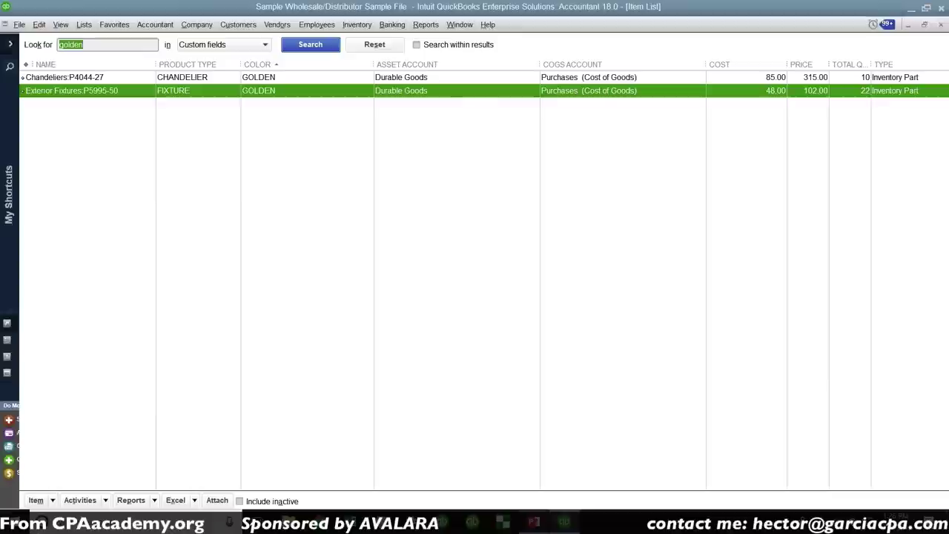
Open a new invoice and bring up Find & Select Items from the first line's item code
{"action": "left_click", "coordinate": [318, 209]}
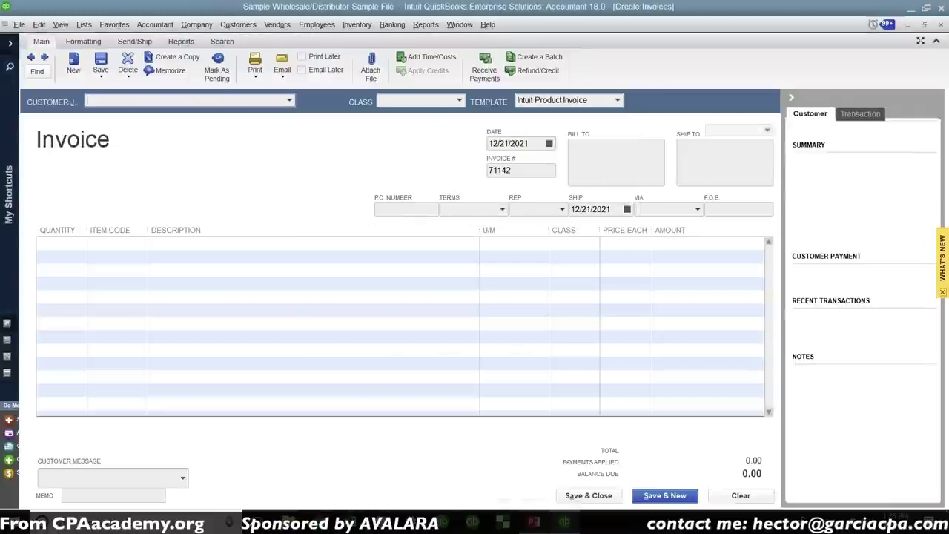
{"action": "left_click", "coordinate": [141, 244]}
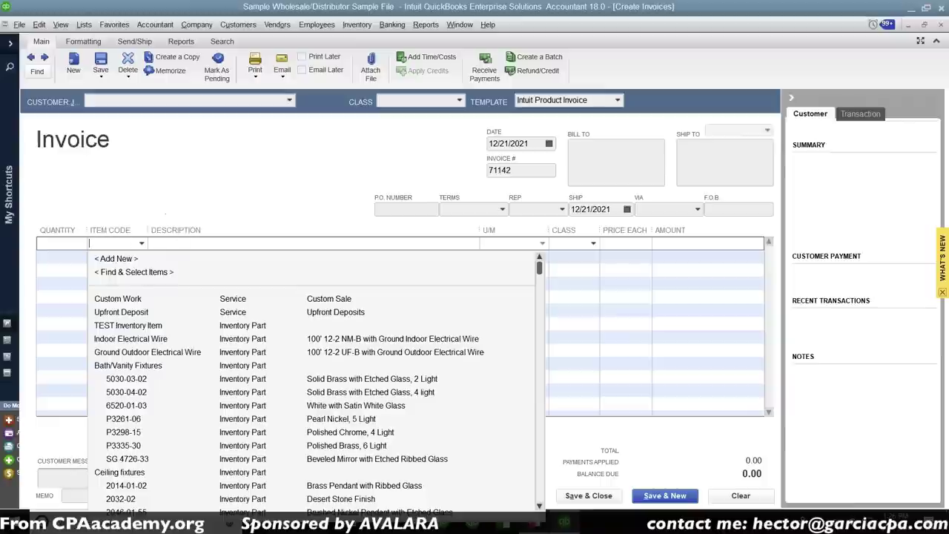
{"action": "left_click", "coordinate": [136, 273]}
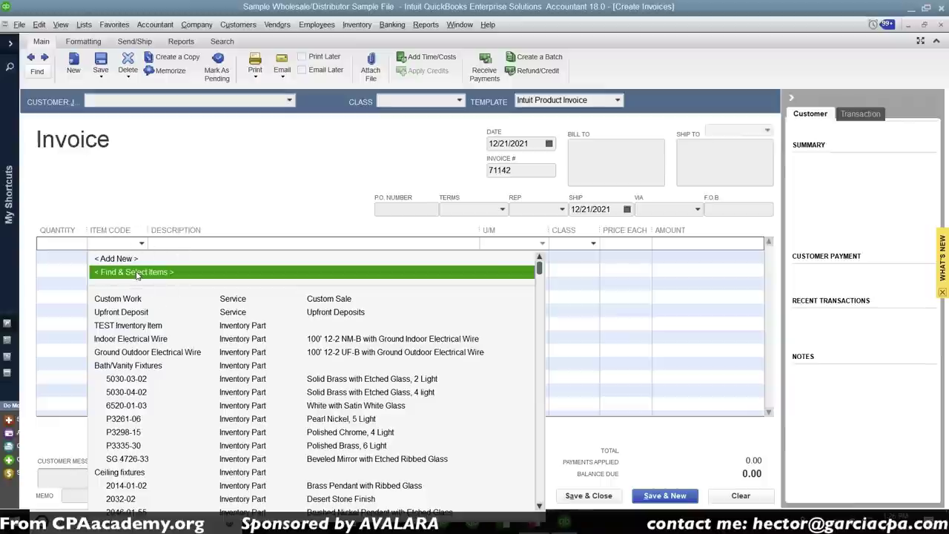
{"action": "left_click", "coordinate": [136, 273]}
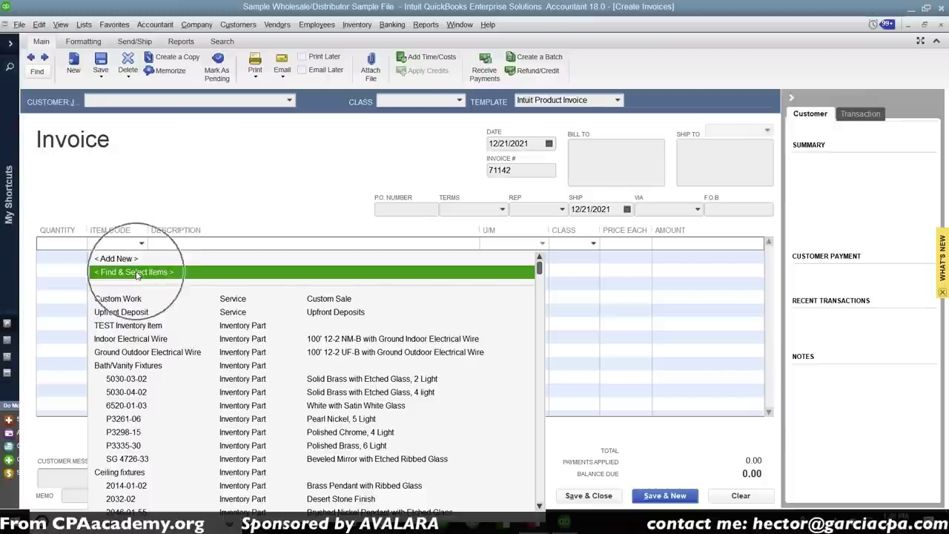
{"action": "left_click", "coordinate": [137, 273]}
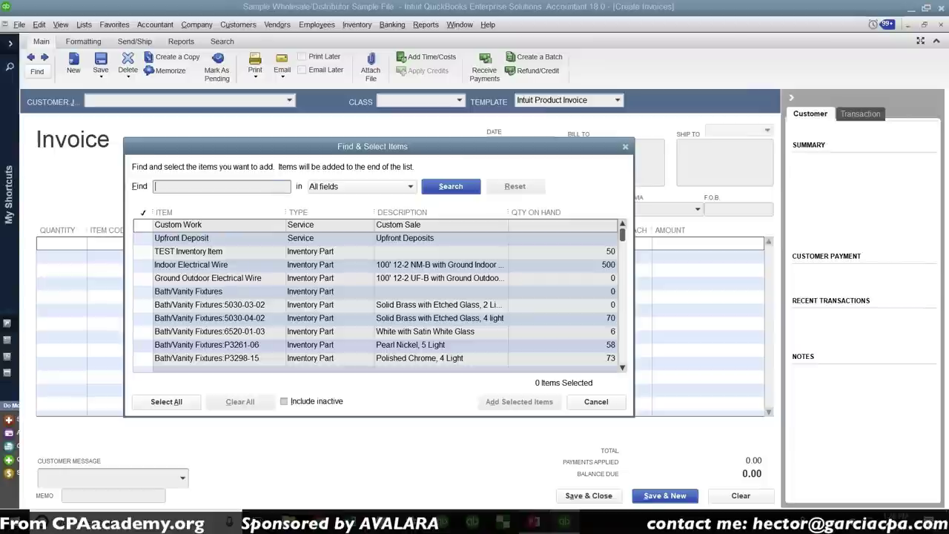
Search the custom fields for "golden", select items P4044-27 and P5995-50, and close the item finder without adding them to the invoice
{"action": "left_click", "coordinate": [326, 186]}
{"action": "left_click", "coordinate": [337, 327]}
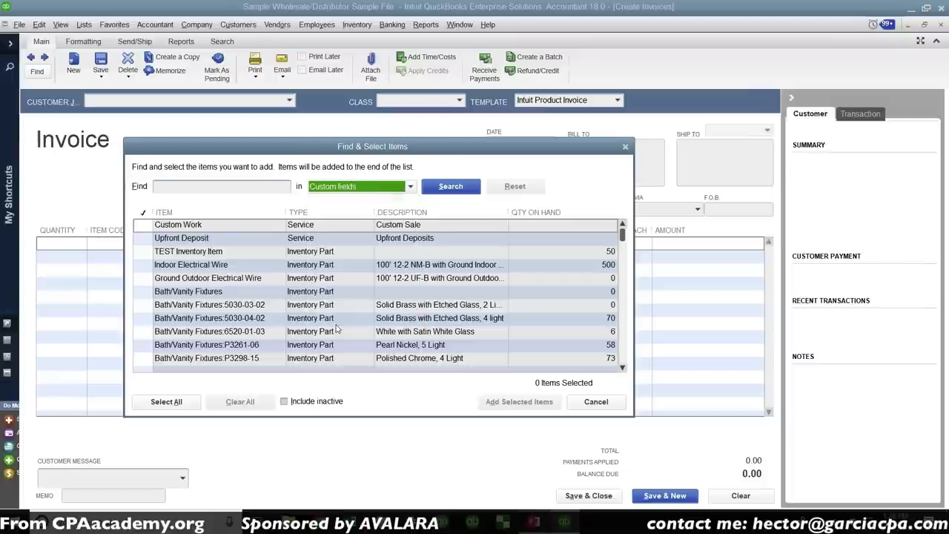
{"action": "left_click", "coordinate": [206, 185]}
{"action": "type", "text": "golden"}
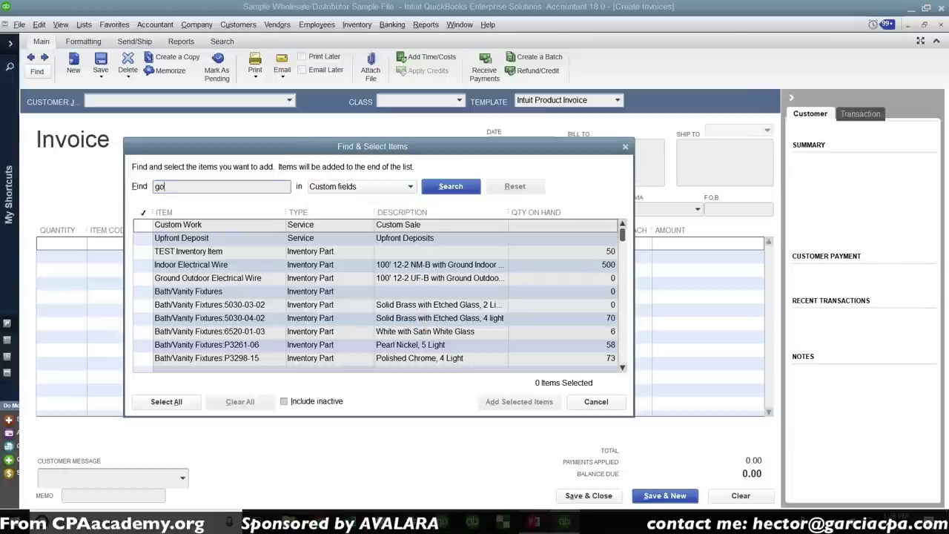
{"action": "left_click", "coordinate": [460, 187]}
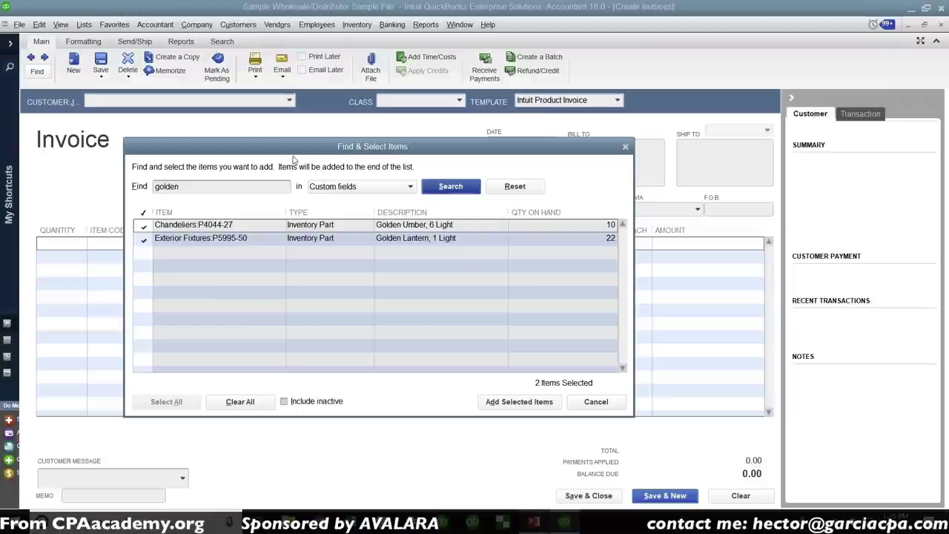
{"action": "left_click_drag", "start_coordinate": [297, 146], "coordinate": [290, 146]}
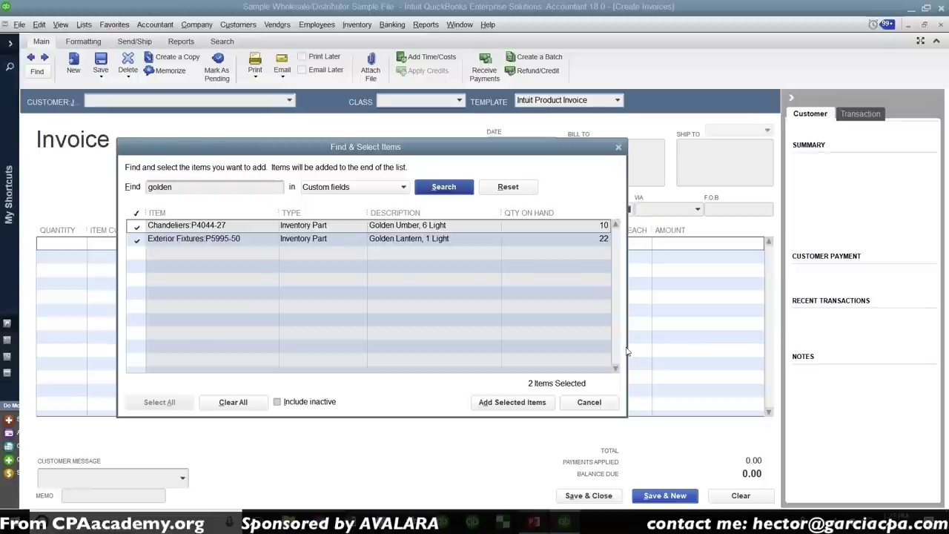
{"action": "left_click", "coordinate": [588, 402]}
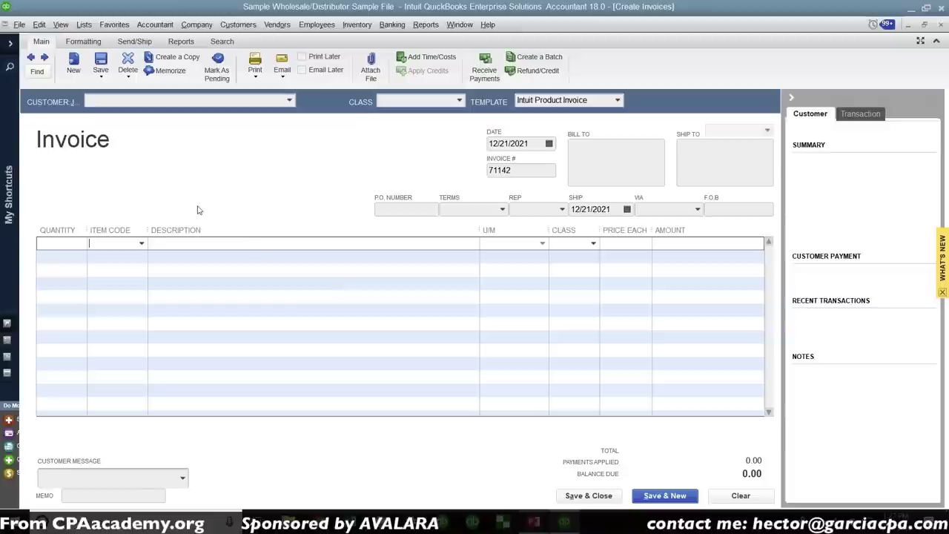
Browse the item choices for the invoice's first line and pick Custom Work
{"action": "left_click", "coordinate": [141, 243]}
{"action": "scroll", "coordinate": [271, 433], "scroll_direction": "down", "scroll_amount": 1}
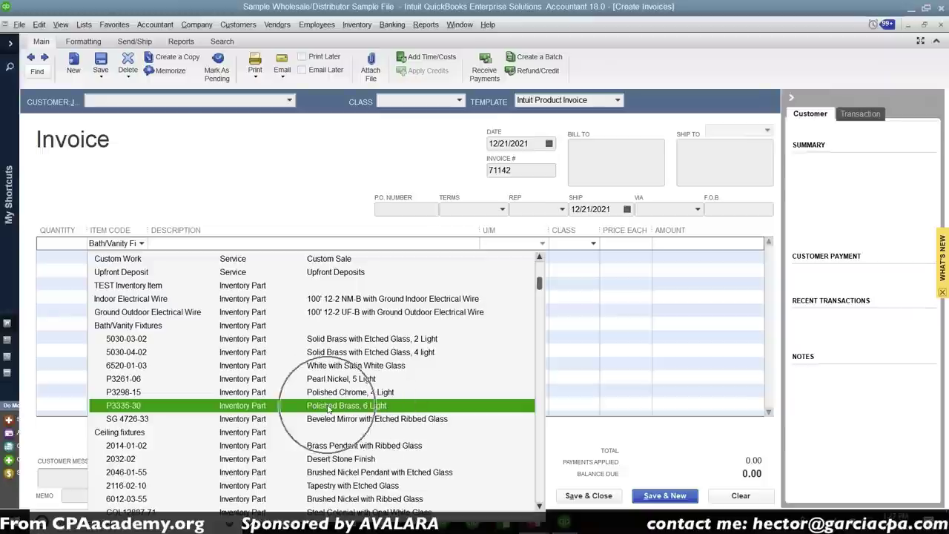
{"action": "scroll", "coordinate": [144, 254], "scroll_direction": "up", "scroll_amount": 1}
{"action": "key", "text": "Return"}
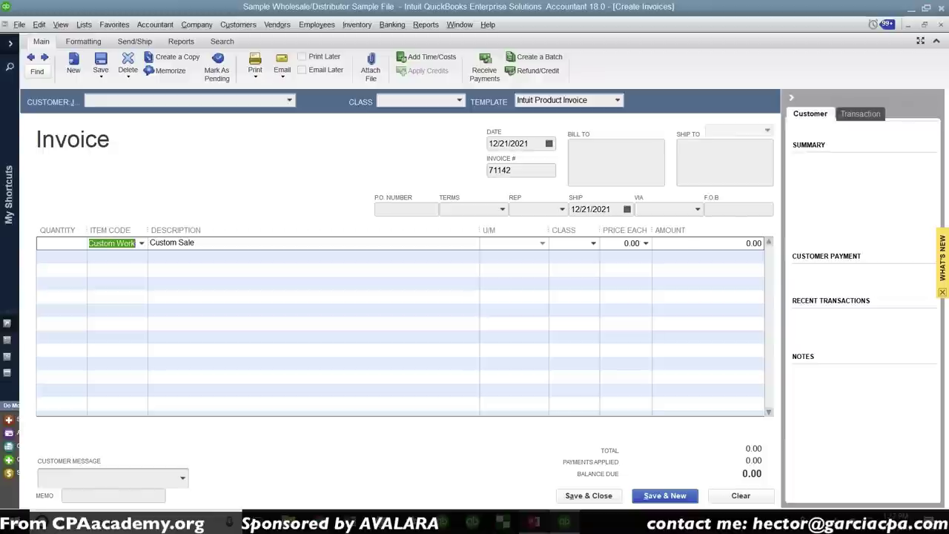
Try to look up an item on the first line by entering "polish" as its item code, and clear the entry
{"action": "key", "text": "BackSpace"}
{"action": "type", "text": "p"}
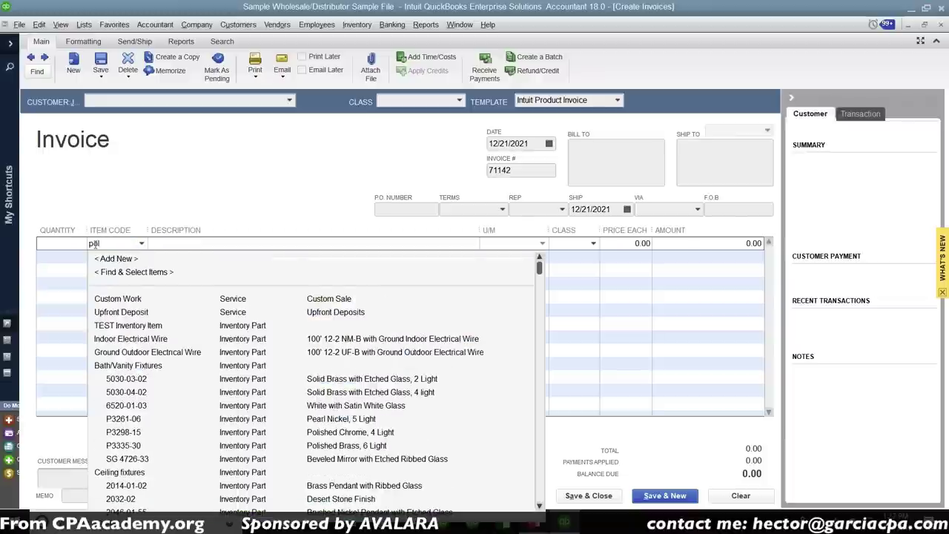
{"action": "type", "text": "olish"}
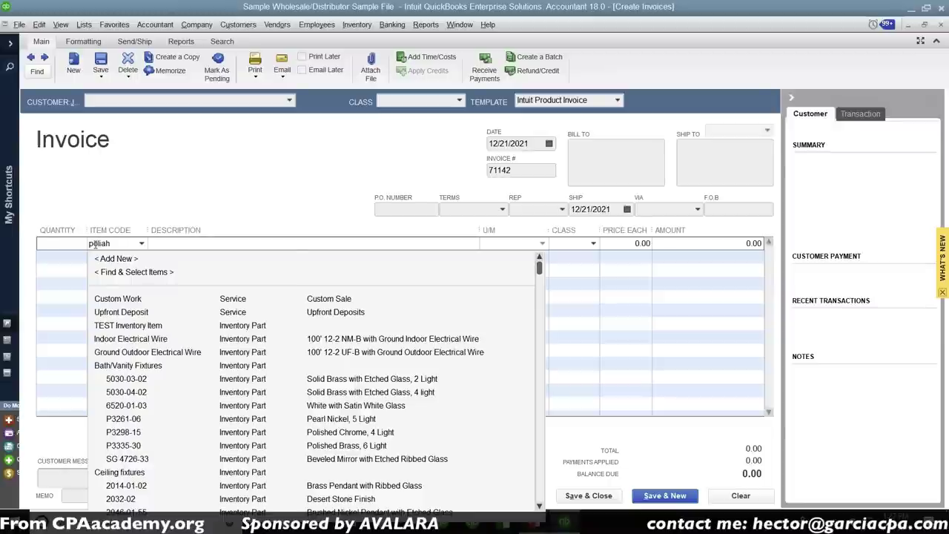
{"action": "key", "text": "BackSpace"}
{"action": "key", "text": "BackSpace"}
{"action": "key", "text": "BackSpace"}
{"action": "key", "text": "BackSpace"}
{"action": "key", "text": "BackSpace"}
{"action": "key", "text": "BackSpace"}
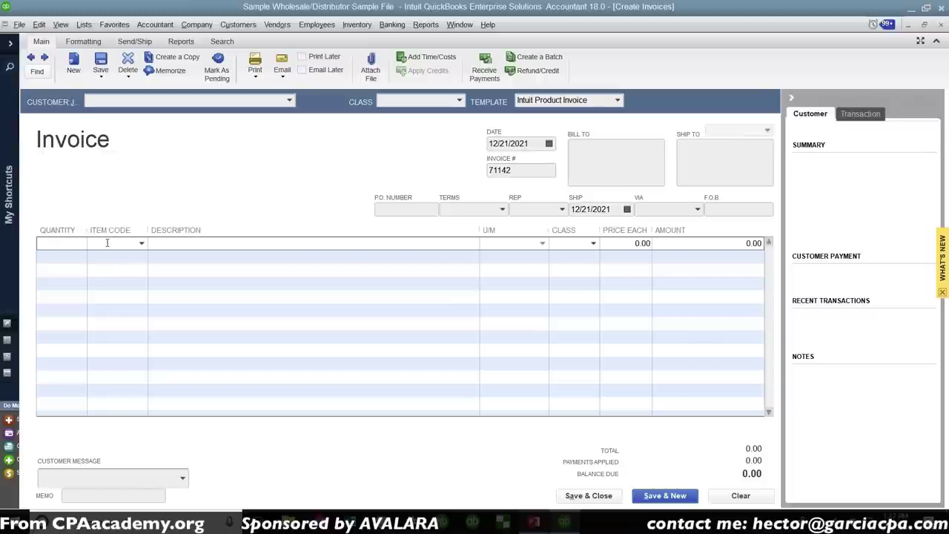
Open the Item List from the invoice's empty first line and search all fields for "Polish"
{"action": "left_click", "coordinate": [107, 243]}
{"action": "key", "text": "ctrl+l"}
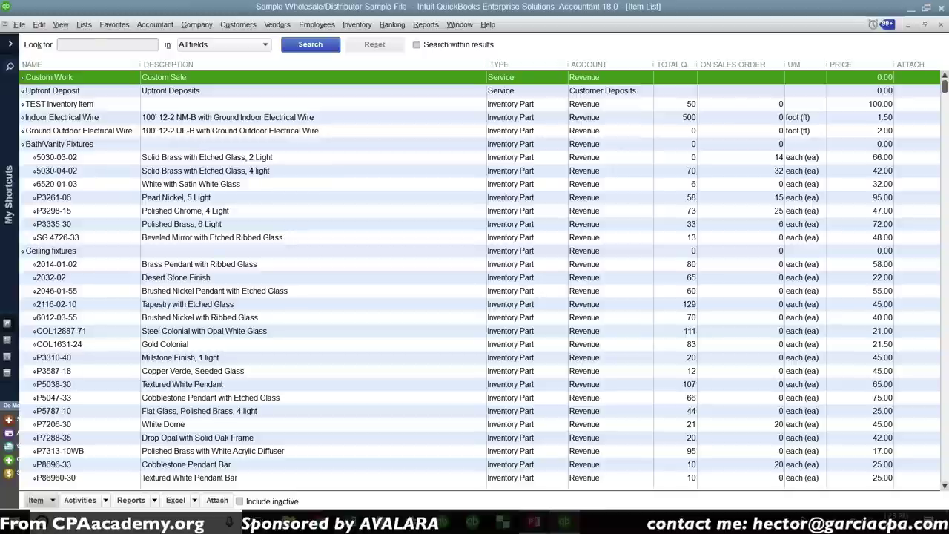
{"action": "left_click", "coordinate": [95, 45]}
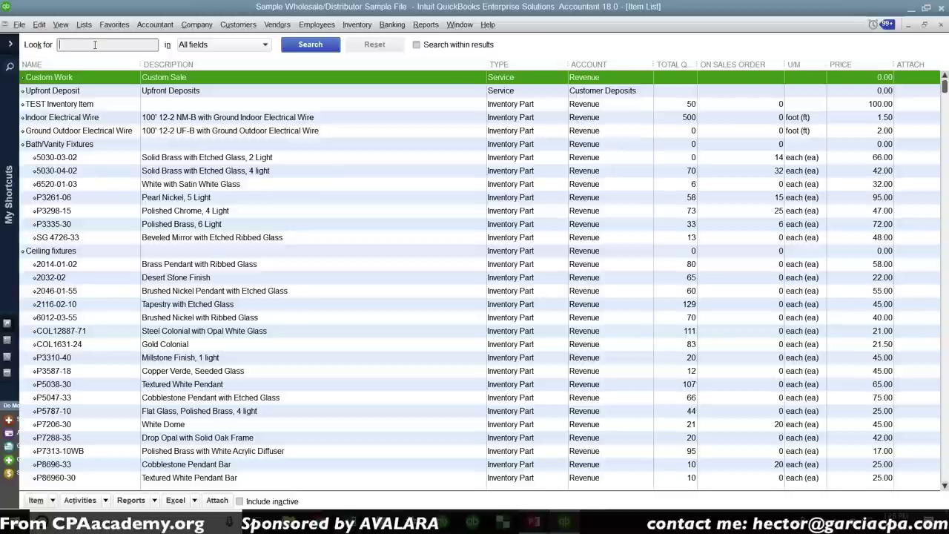
{"action": "type", "text": "Polish"}
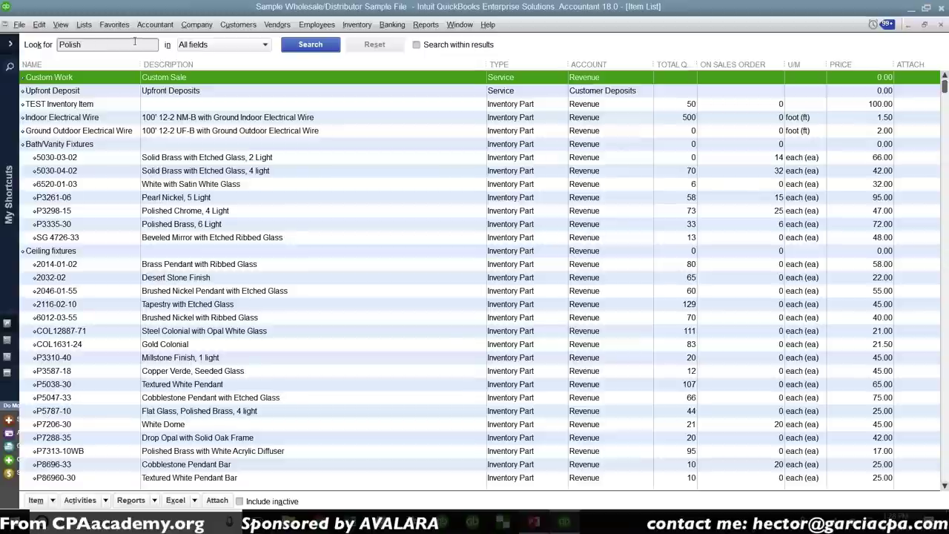
{"action": "left_click", "coordinate": [310, 45]}
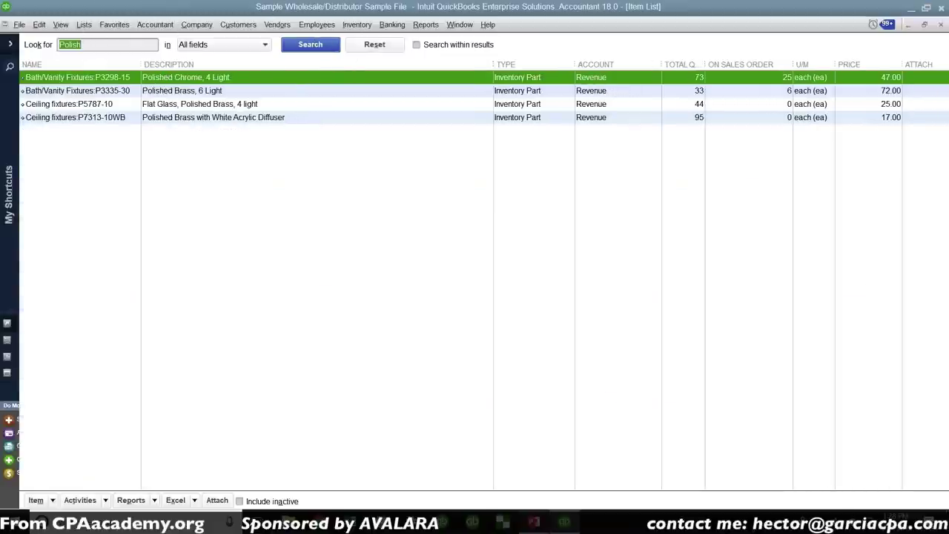
Use item P3335-30 from the Item List on the invoice's first line and widen the Item Code column
{"action": "left_click", "coordinate": [207, 94]}
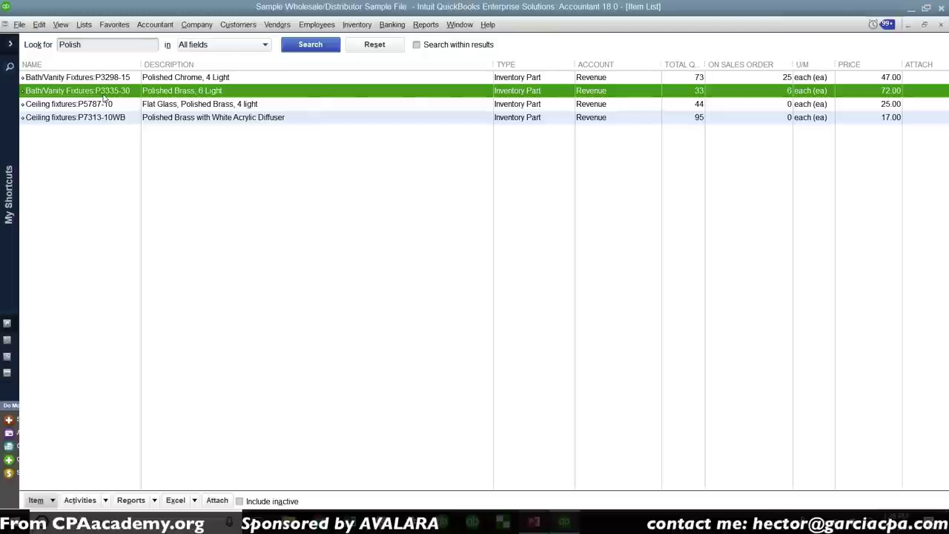
{"action": "key", "text": "ctrl+i"}
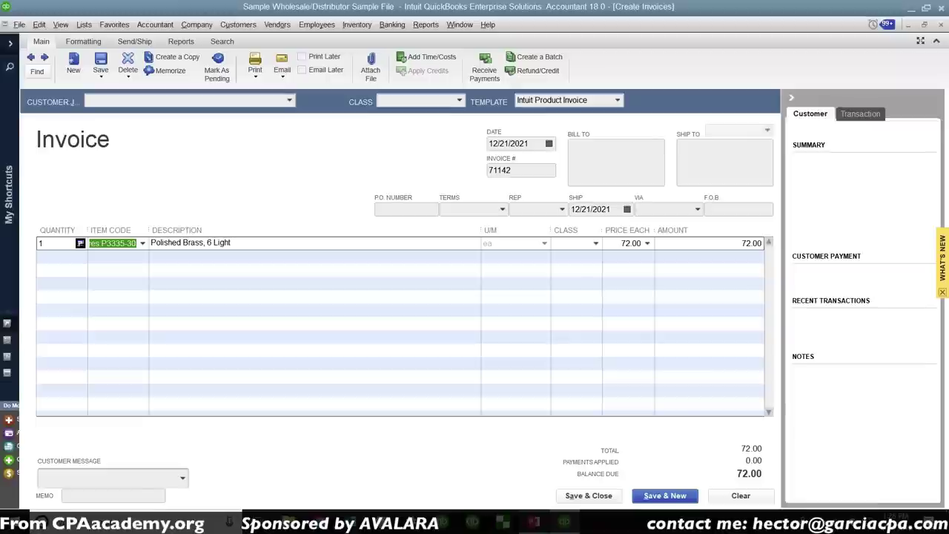
{"action": "left_click_drag", "start_coordinate": [149, 230], "coordinate": [218, 230]}
Start the invoice's second line and search all fields of the Item List for "golden"
{"action": "left_click", "coordinate": [149, 257]}
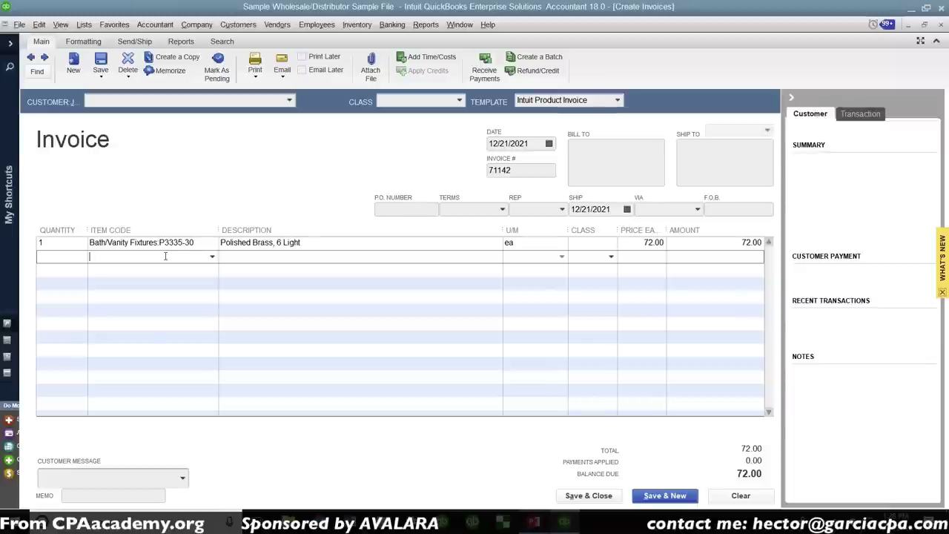
{"action": "key", "text": "ctrl+Tab"}
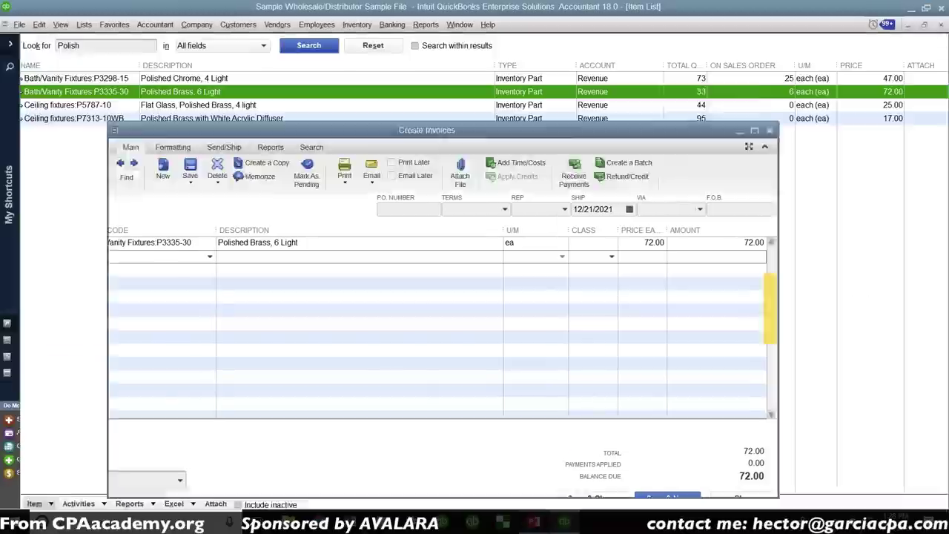
{"action": "type", "text": "golden"}
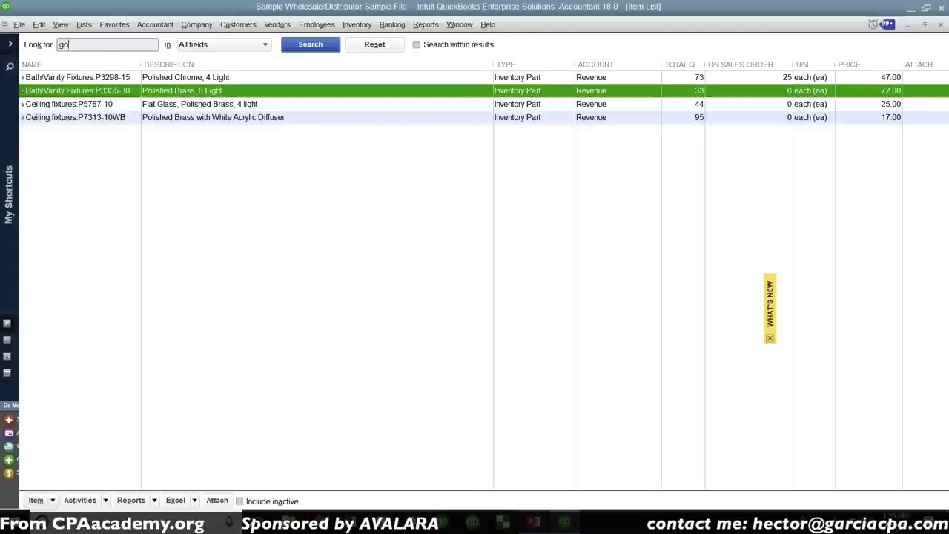
{"action": "left_click", "coordinate": [293, 46]}
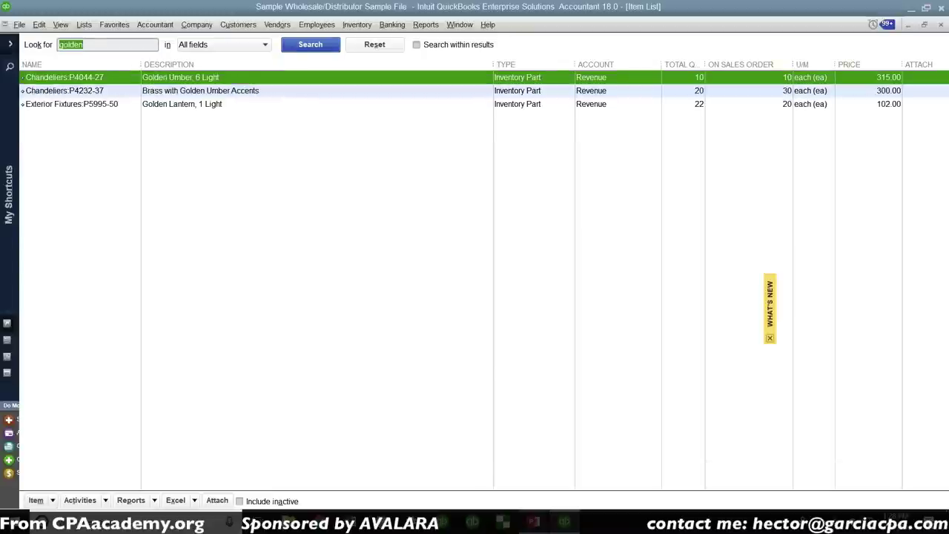
Add chandelier item P4232-37 to the invoice's second line, dismiss the quantity messages, and move to the third line
{"action": "left_click", "coordinate": [211, 92]}
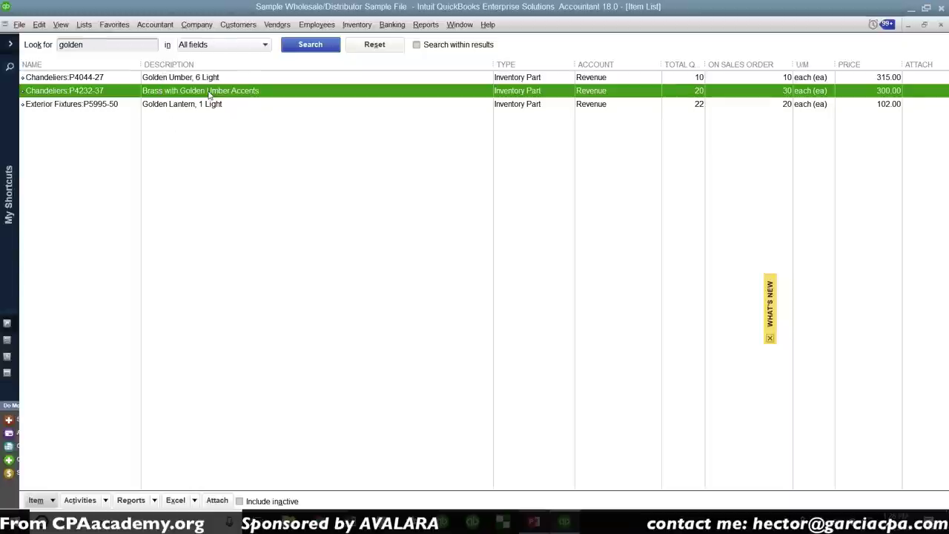
{"action": "double_click", "coordinate": [212, 91]}
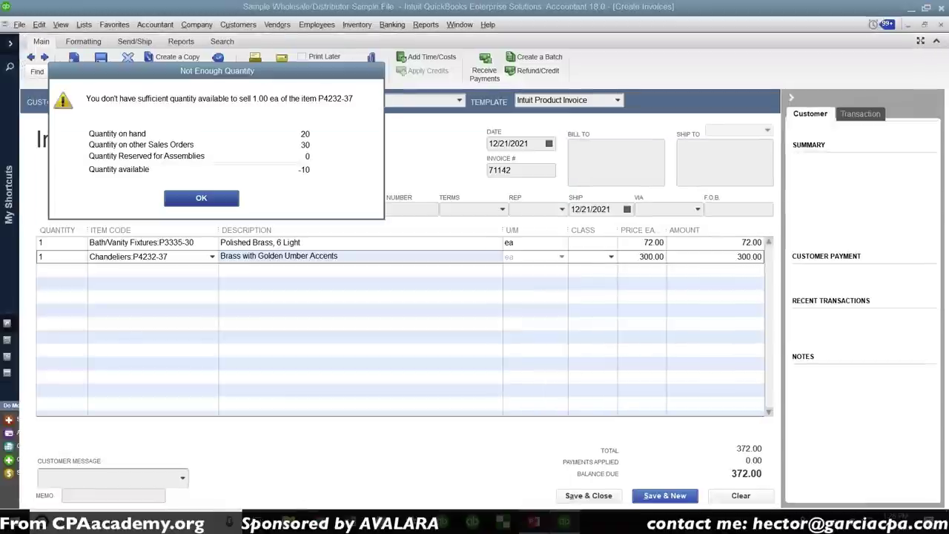
{"action": "key", "text": "Return"}
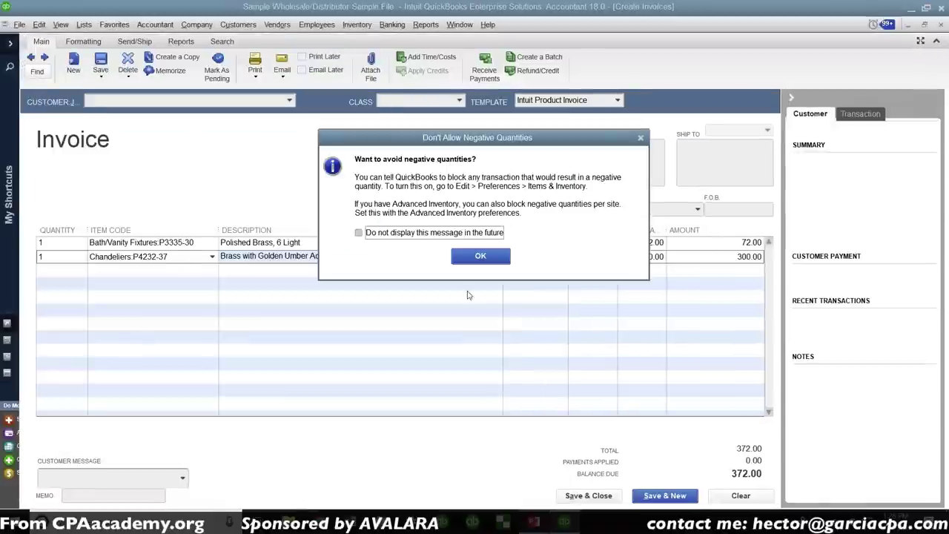
{"action": "left_click", "coordinate": [480, 255]}
{"action": "left_click", "coordinate": [480, 227]}
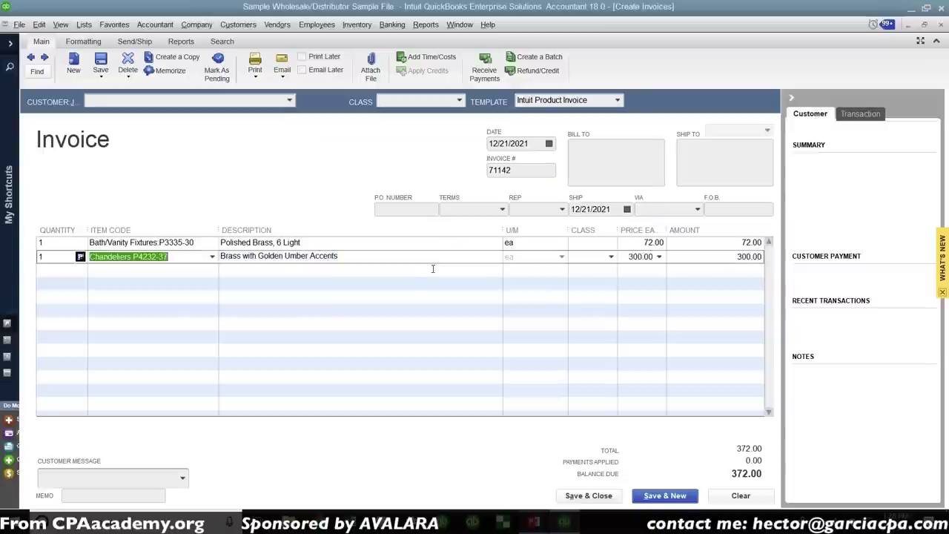
{"action": "left_click", "coordinate": [433, 268]}
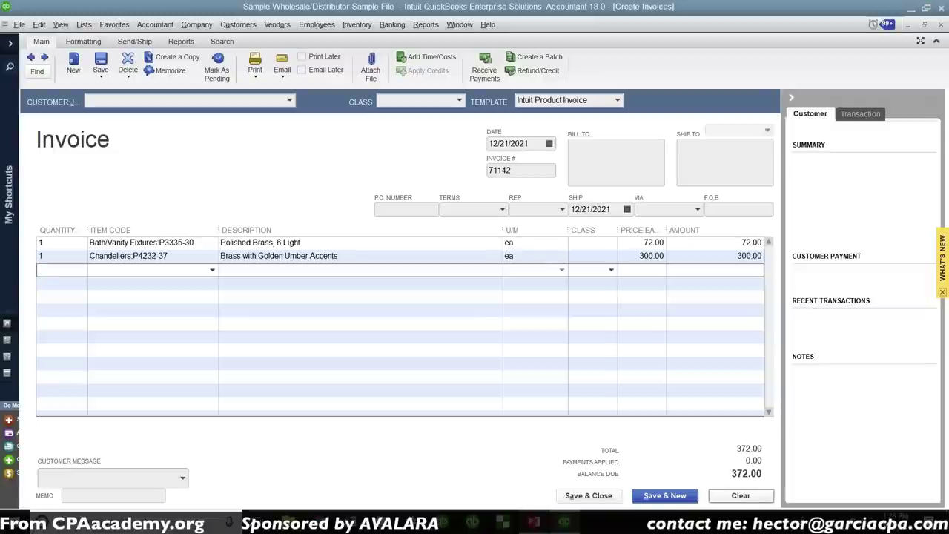
Clear the invoice and switch to the PowerPoint slide show on organizing the Item List
{"action": "left_click", "coordinate": [741, 496]}
{"action": "mouse_move", "coordinate": [534, 523]}
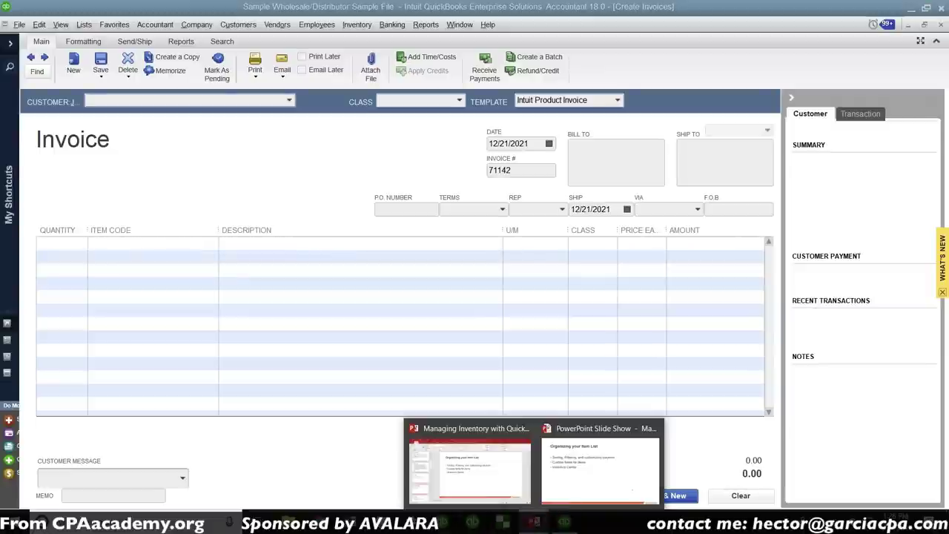
{"action": "left_click", "coordinate": [587, 478]}
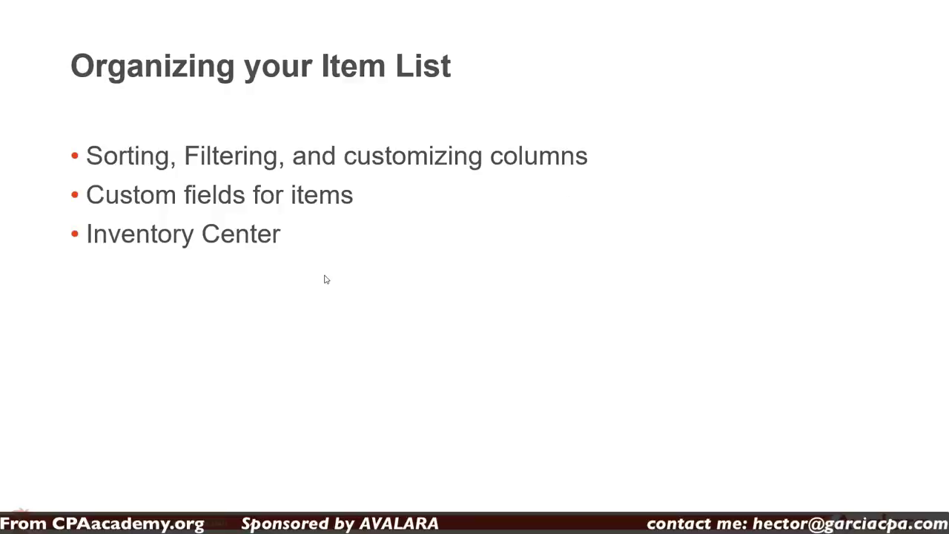
Switch back to QuickBooks and open the Inventory Center
{"action": "key", "text": "alt+Tab"}
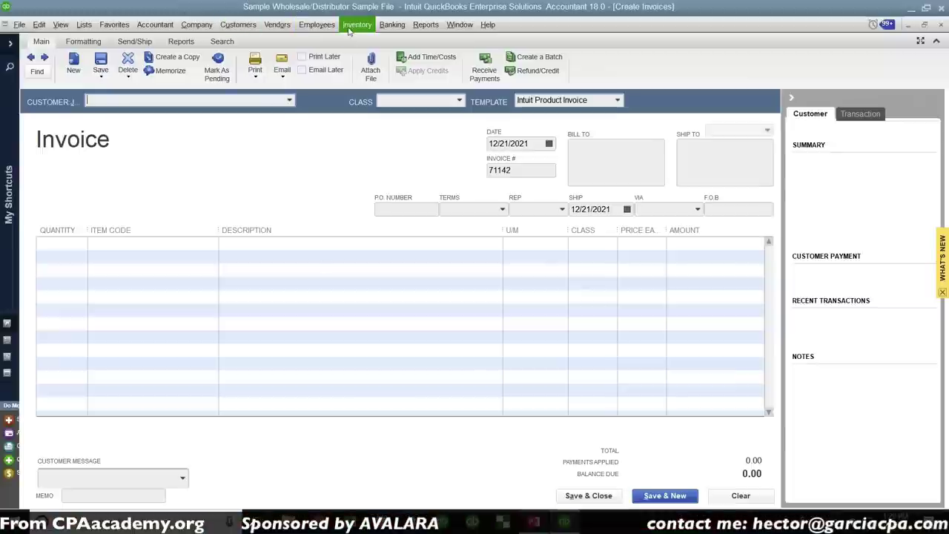
{"action": "left_click", "coordinate": [351, 28]}
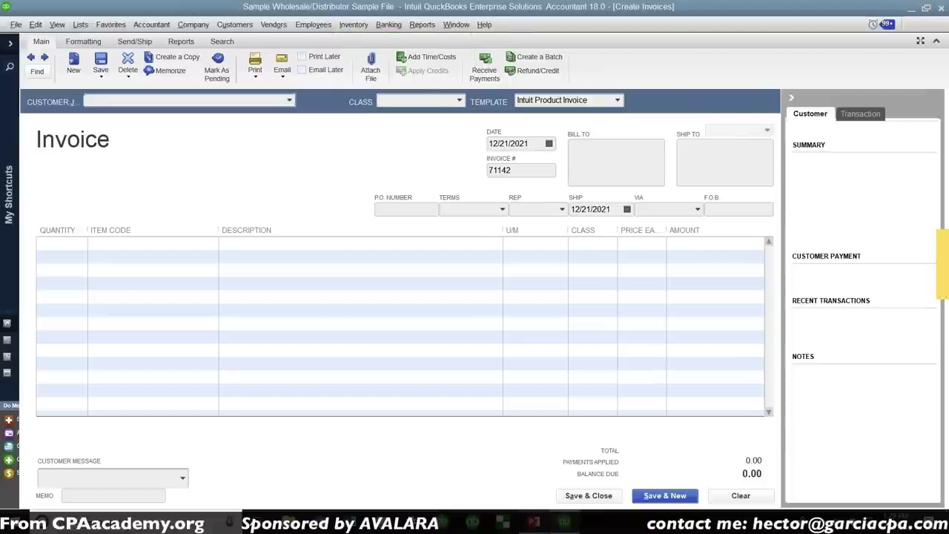
{"action": "key", "text": "Escape"}
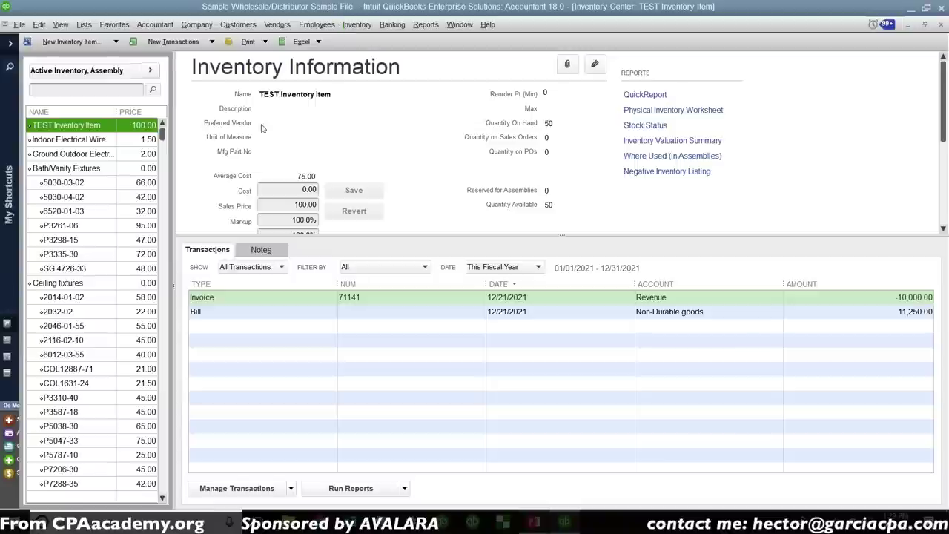
View the inventory item list in full width with its item filter choices, and return to the split view
{"action": "left_click", "coordinate": [150, 70]}
{"action": "left_click", "coordinate": [148, 70]}
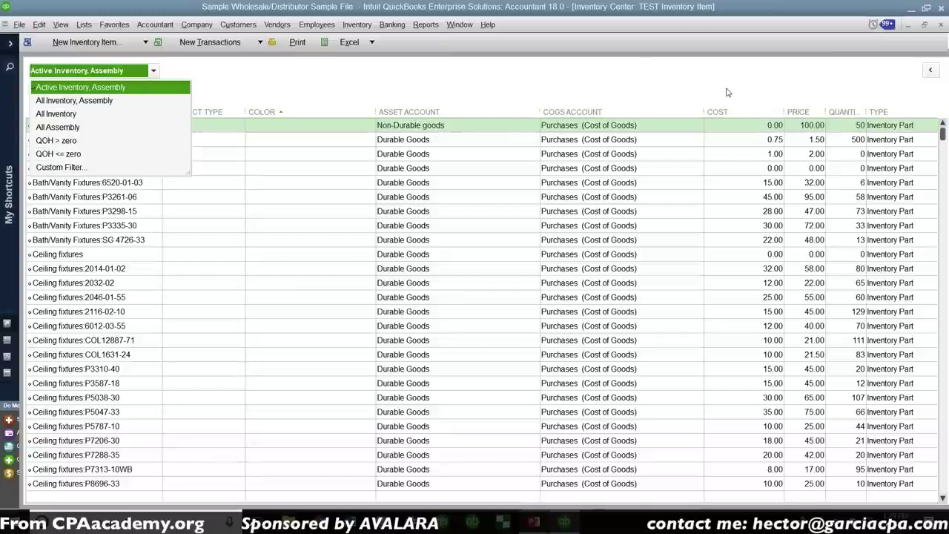
{"action": "left_click", "coordinate": [931, 70]}
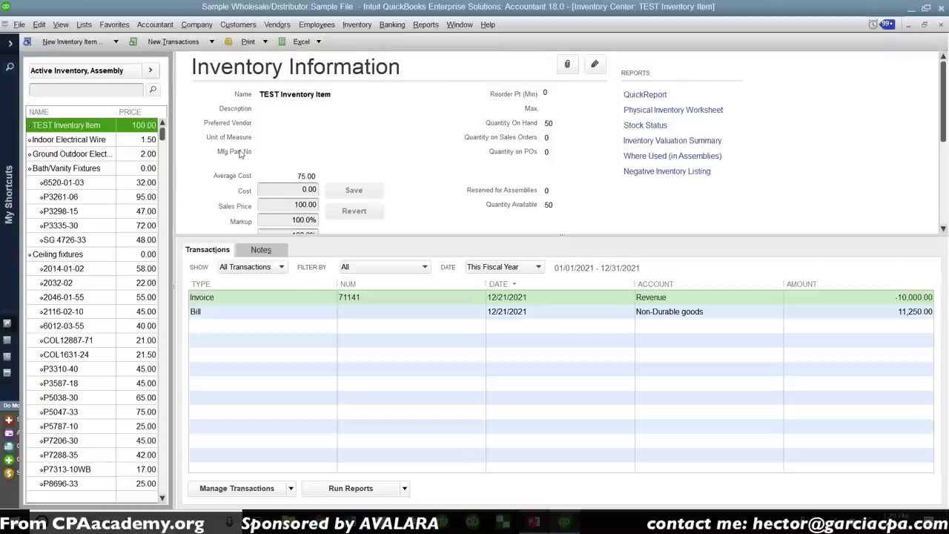
Widen the item list and open the details of item P5047-33 under Ceiling fixtures
{"action": "left_click_drag", "start_coordinate": [173, 148], "coordinate": [213, 144]}
{"action": "scroll", "coordinate": [190, 259], "scroll_direction": "down", "scroll_amount": 2}
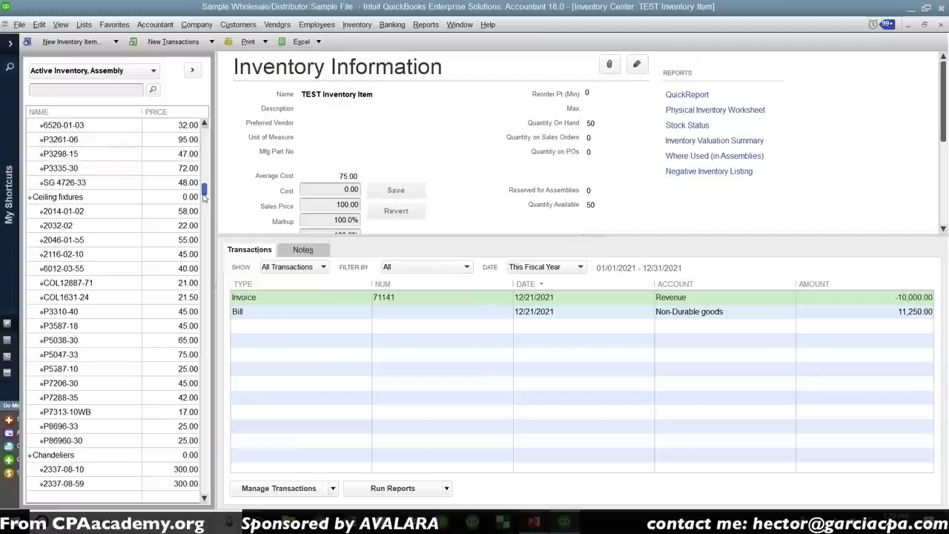
{"action": "scroll", "coordinate": [190, 261], "scroll_direction": "down", "scroll_amount": 2}
{"action": "left_click", "coordinate": [74, 225]}
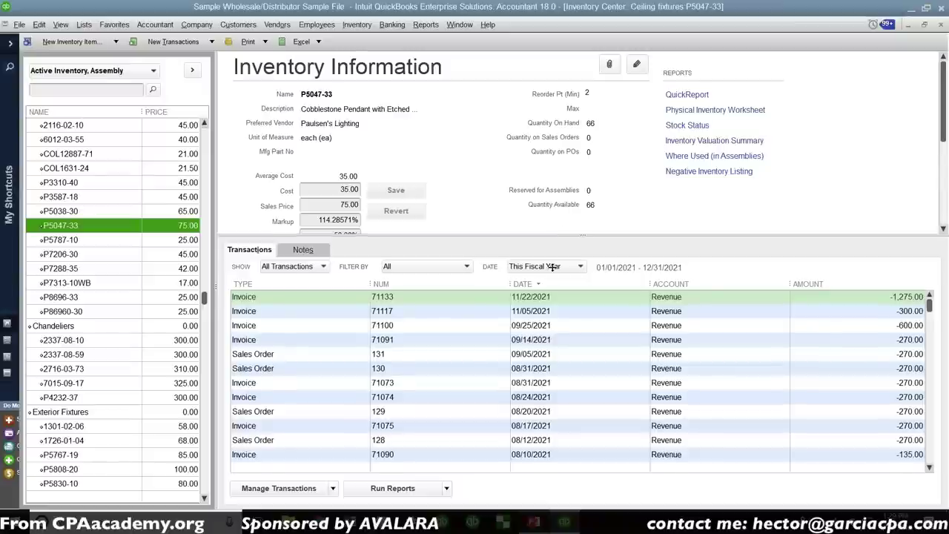
Enlarge the item details area and set the cost of P5047-33 to 67, leaving the sales price to recalculate
{"action": "left_click_drag", "start_coordinate": [553, 267], "coordinate": [553, 273]}
{"action": "left_click", "coordinate": [319, 188]}
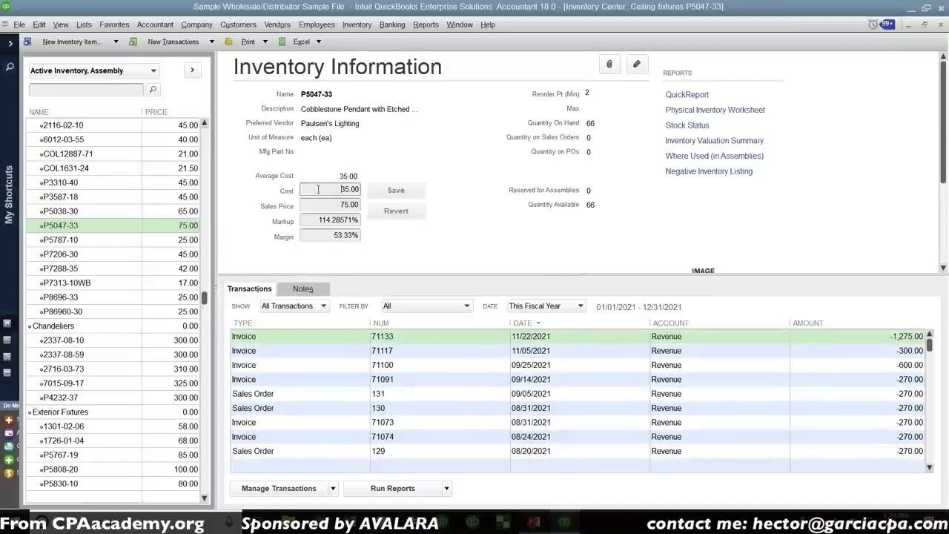
{"action": "type", "text": "67"}
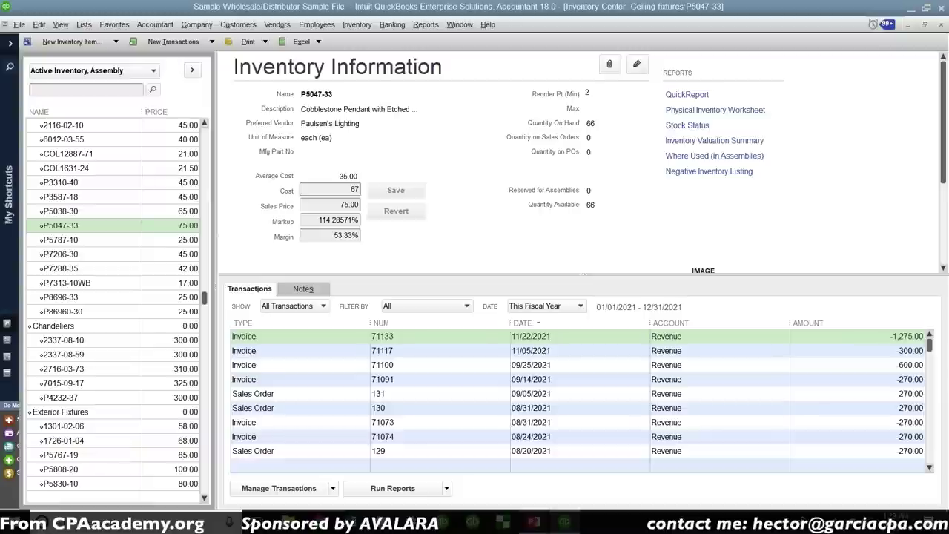
{"action": "key", "text": "Tab"}
{"action": "key", "text": "Tab"}
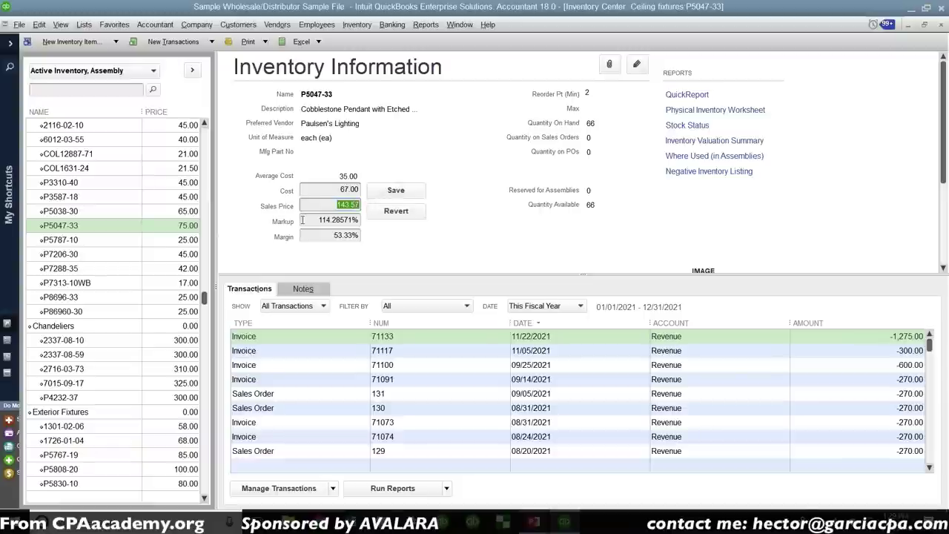
{"action": "key", "text": "Tab"}
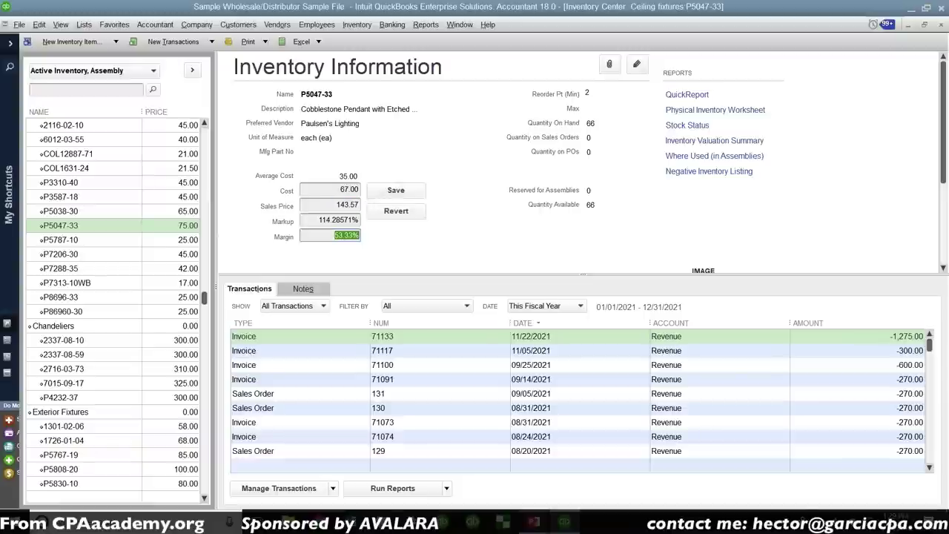
Examine the markup and margin of P5047-33, and view its item record without changing it
{"action": "left_click", "coordinate": [357, 219]}
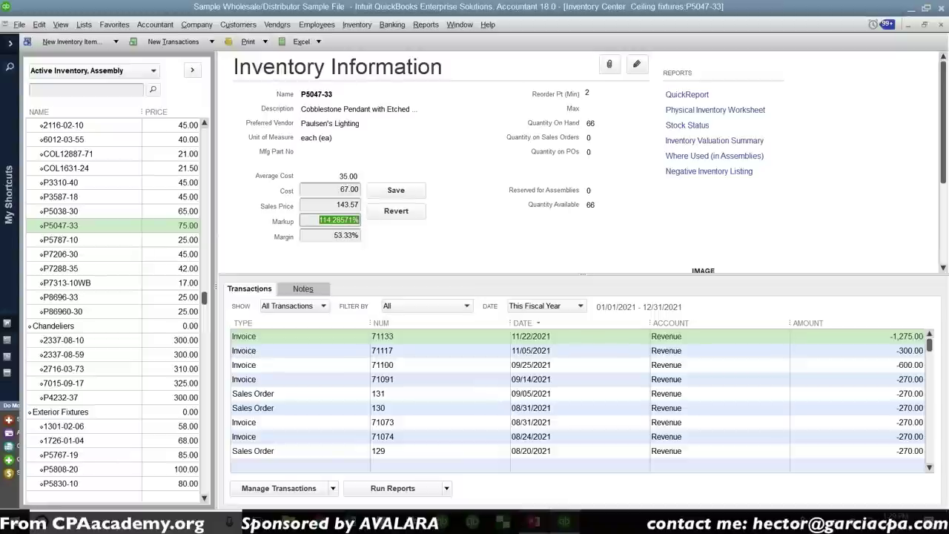
{"action": "left_click", "coordinate": [348, 235]}
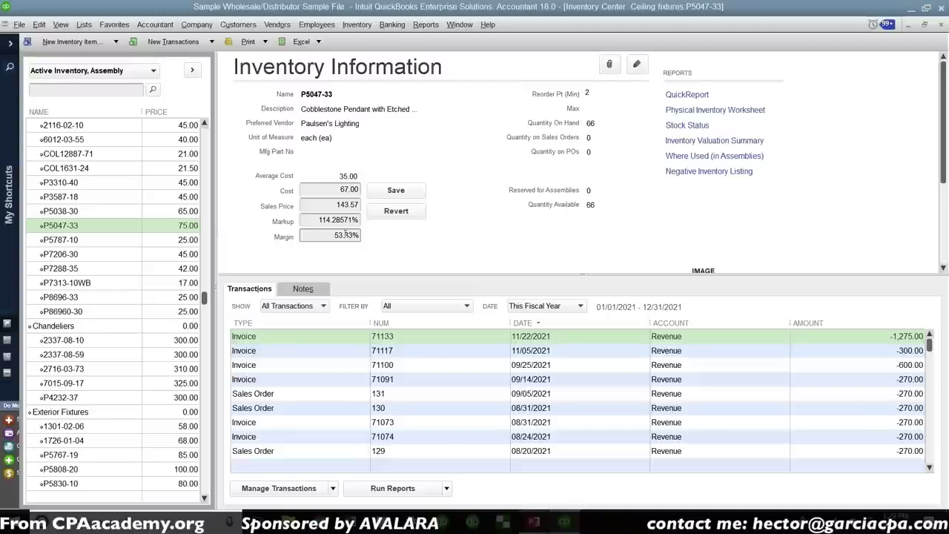
{"action": "left_click", "coordinate": [359, 220]}
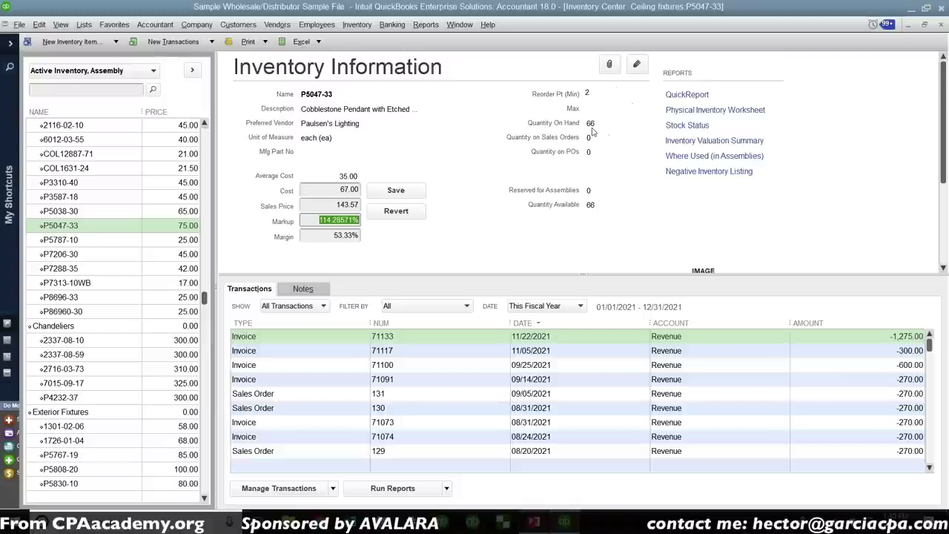
{"action": "double_click", "coordinate": [58, 230]}
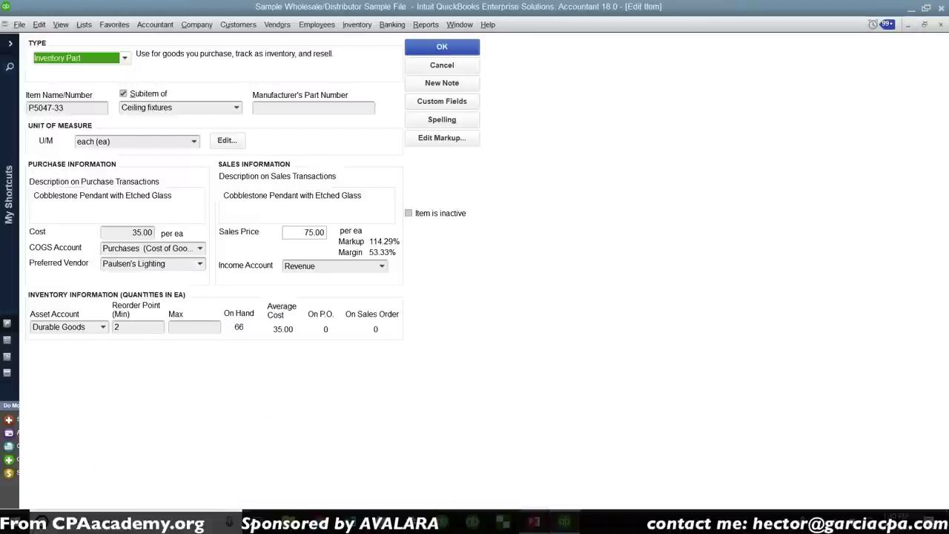
{"action": "left_click", "coordinate": [454, 67]}
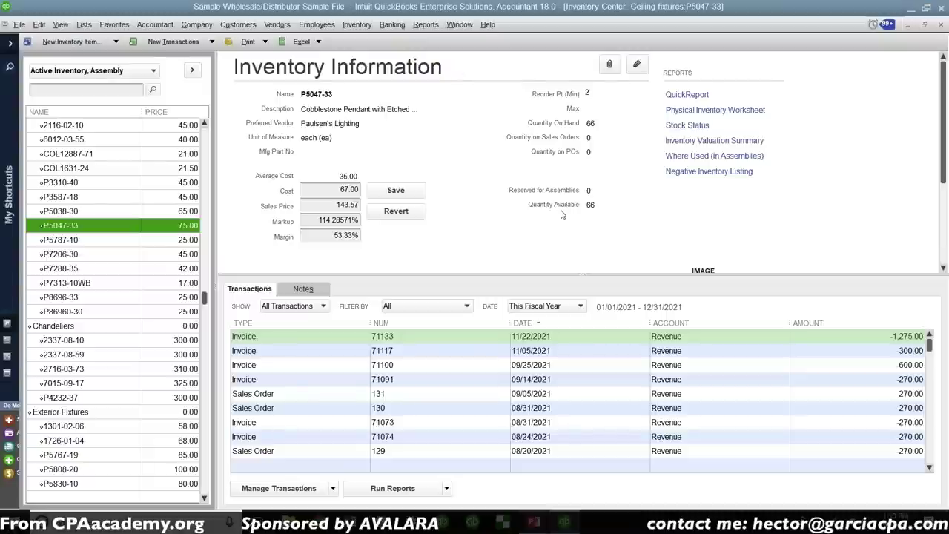
Open the image selection for P5047-33 and look through the Pictures library folders for an image file
{"action": "scroll", "coordinate": [942, 158], "scroll_direction": "down", "scroll_amount": 3}
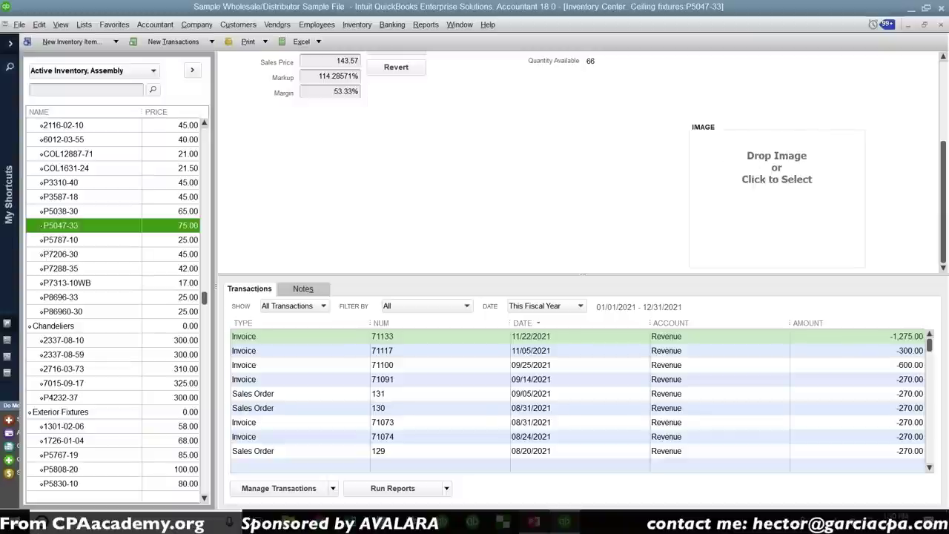
{"action": "left_click", "coordinate": [776, 167]}
{"action": "scroll", "coordinate": [361, 215], "scroll_direction": "down", "scroll_amount": 1}
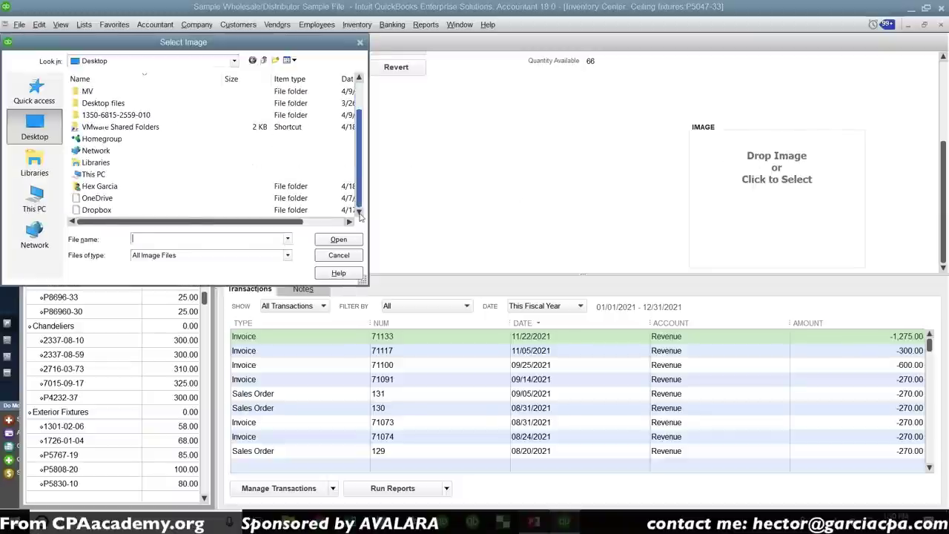
{"action": "double_click", "coordinate": [96, 162]}
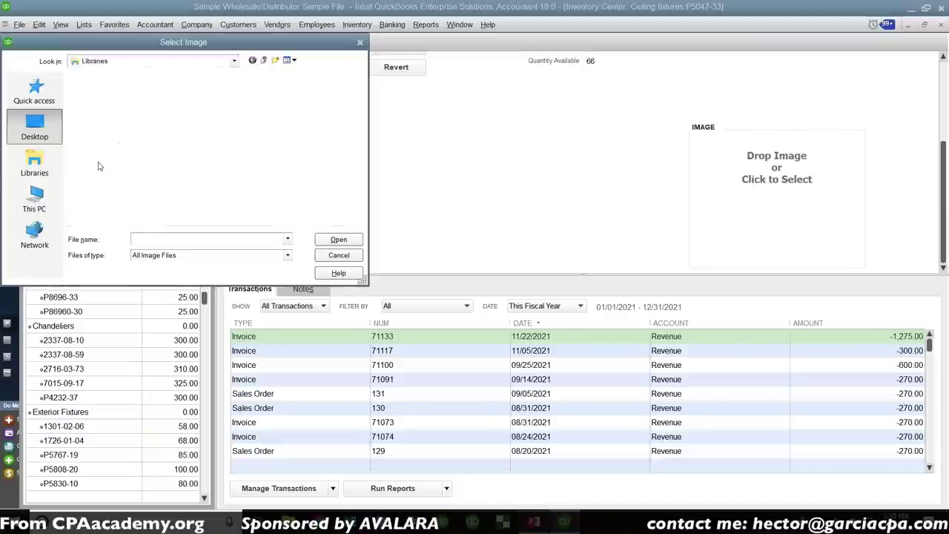
{"action": "double_click", "coordinate": [118, 93]}
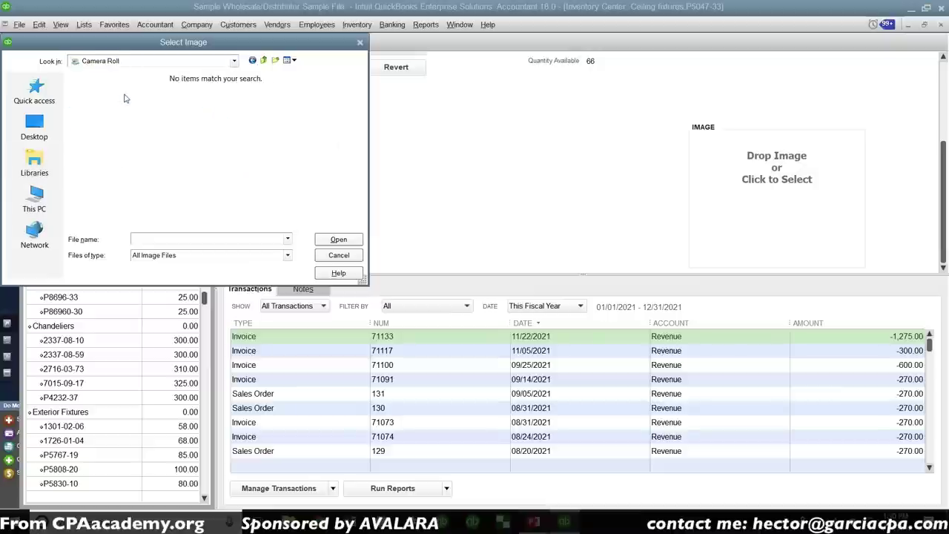
{"action": "left_click", "coordinate": [263, 60]}
{"action": "double_click", "coordinate": [245, 123]}
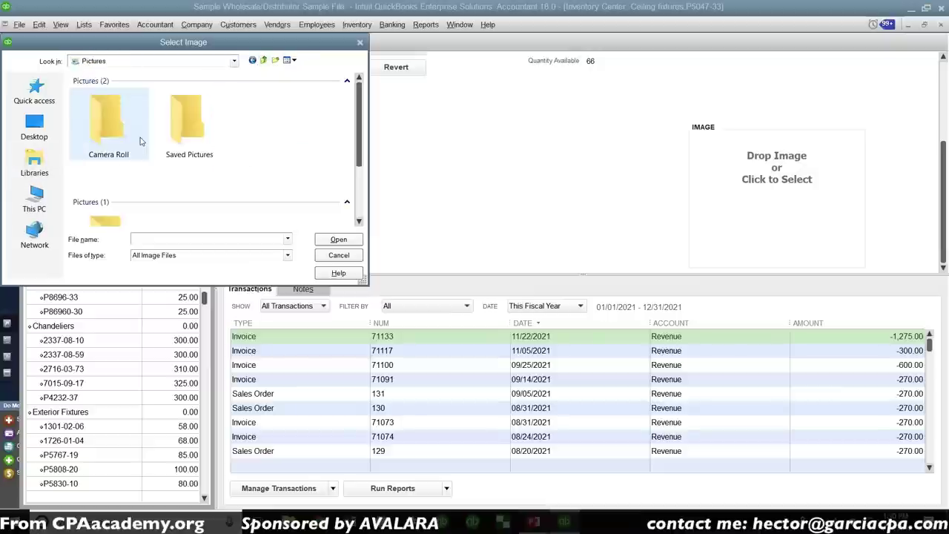
{"action": "double_click", "coordinate": [195, 130]}
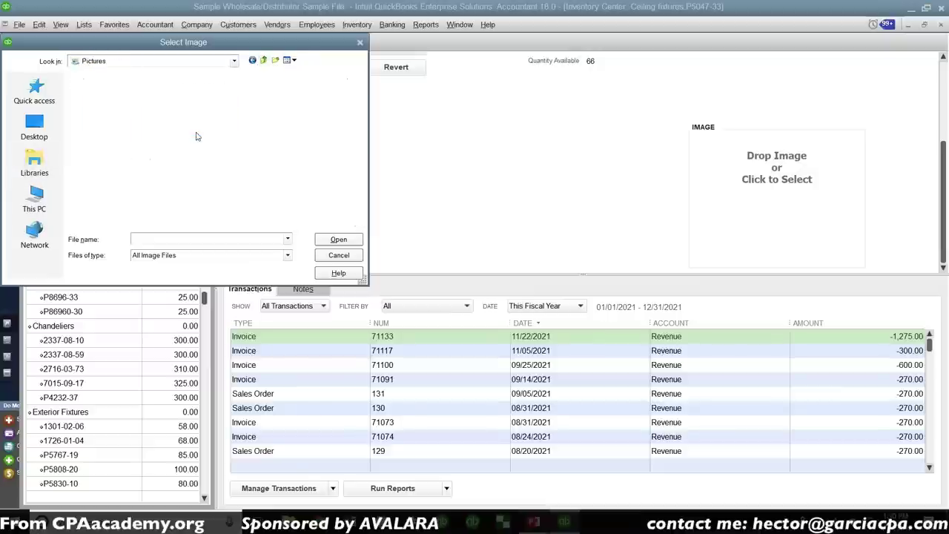
{"action": "left_click", "coordinate": [264, 60]}
{"action": "double_click", "coordinate": [109, 216]}
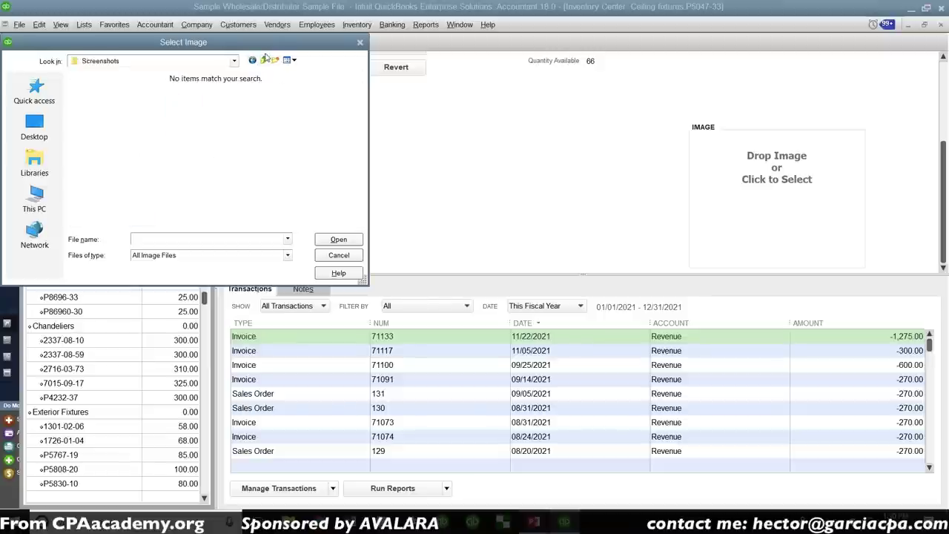
{"action": "left_click", "coordinate": [264, 60]}
{"action": "double_click", "coordinate": [104, 87]}
{"action": "left_click", "coordinate": [264, 61]}
Assign 5 Inventory Reports-2.png from the Desktop files folder as the image of item P5047-33
{"action": "left_click", "coordinate": [34, 126]}
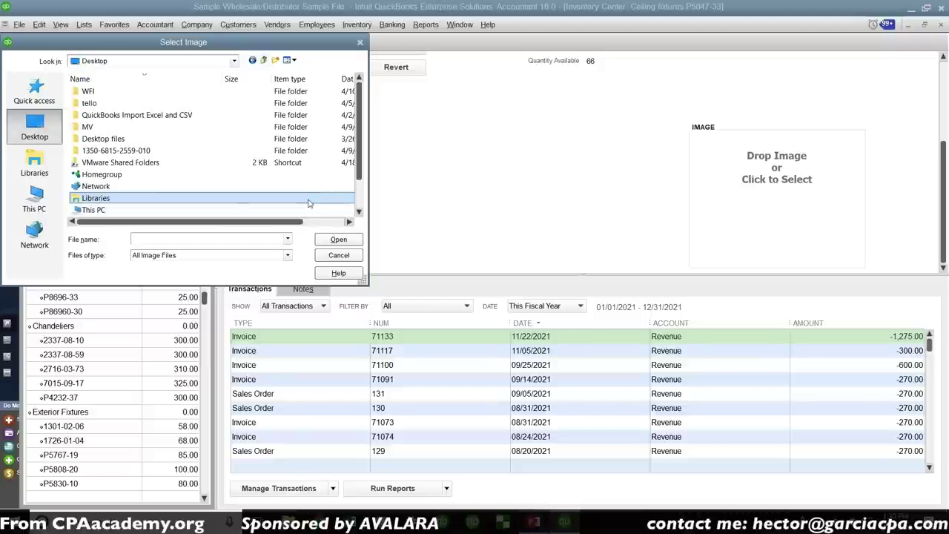
{"action": "double_click", "coordinate": [115, 138]}
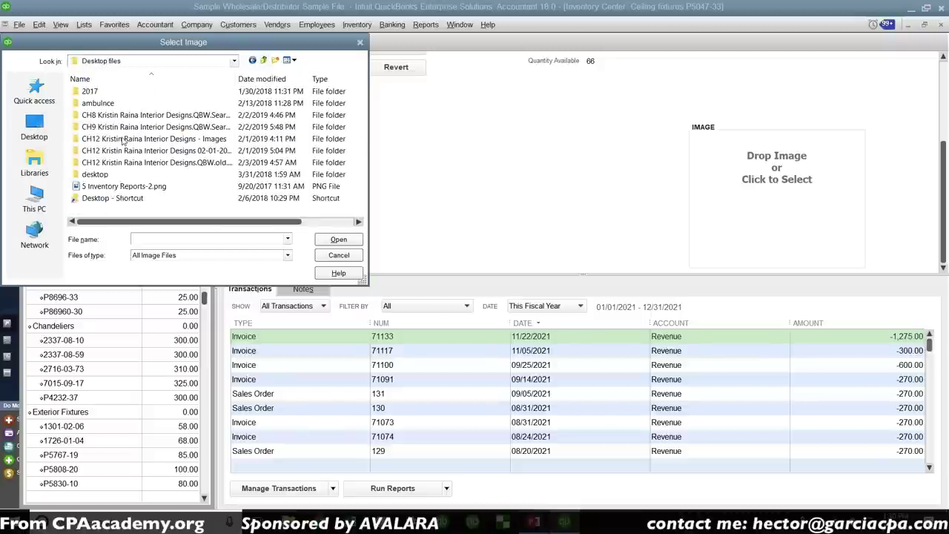
{"action": "scroll", "coordinate": [296, 185], "scroll_direction": "down", "scroll_amount": 5}
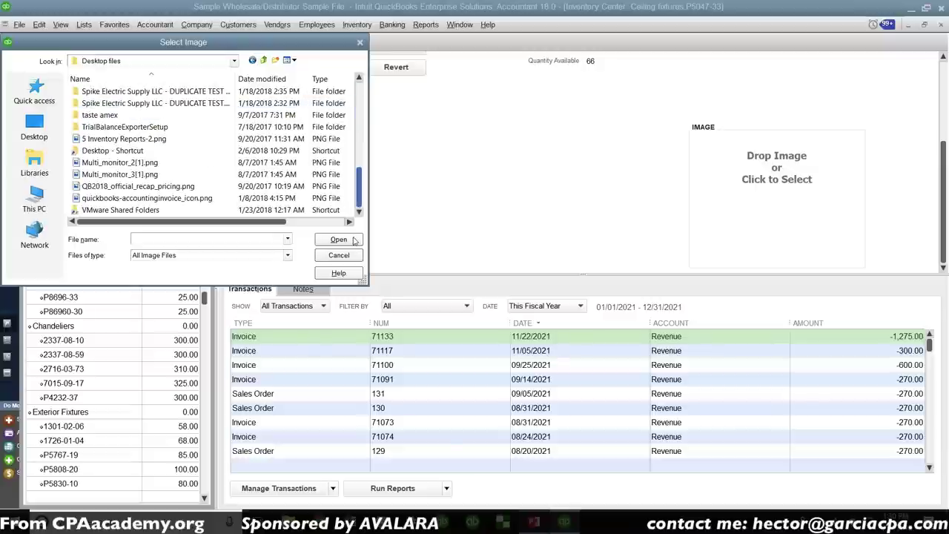
{"action": "left_click_drag", "start_coordinate": [243, 139], "coordinate": [750, 190]}
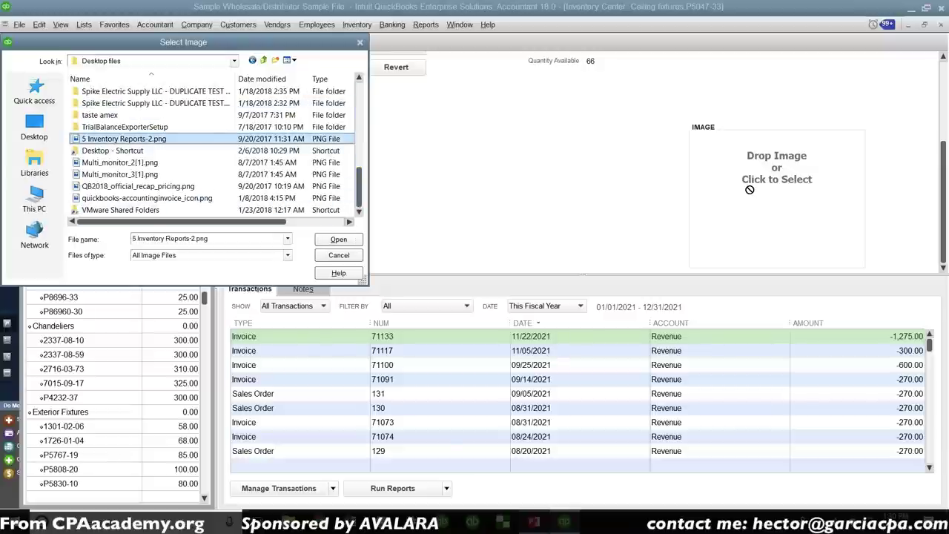
{"action": "left_click", "coordinate": [318, 241]}
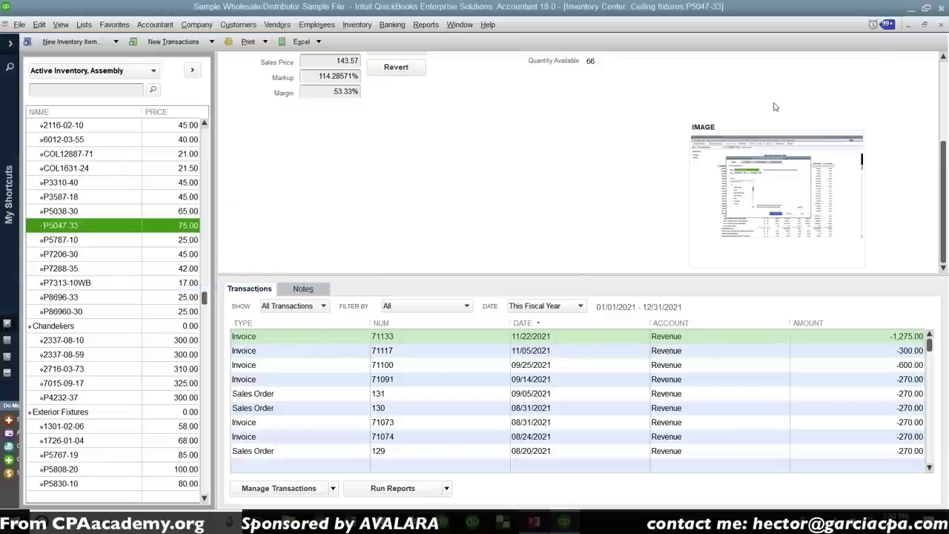
Enlarge the details area to view the item image, and shrink it again to give the transactions list more room
{"action": "left_click", "coordinate": [791, 202]}
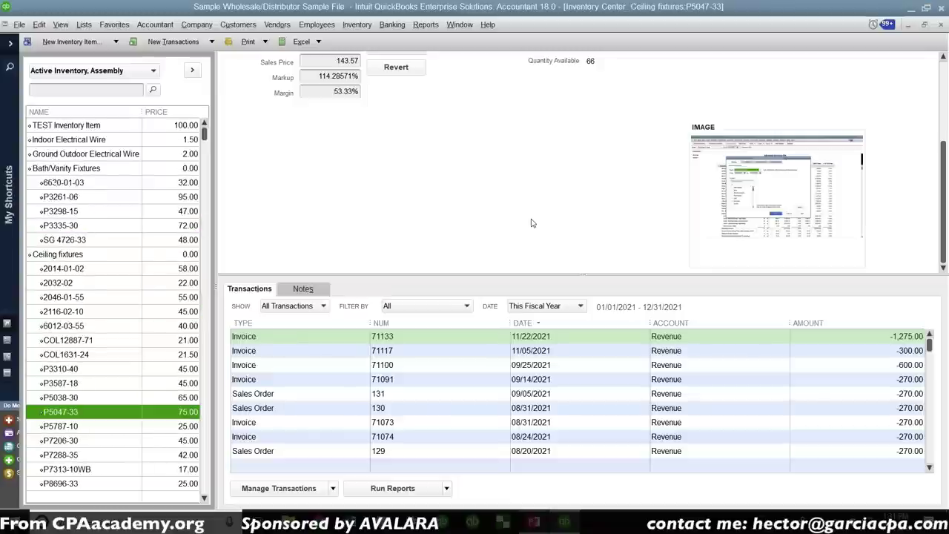
{"action": "scroll", "coordinate": [586, 237], "scroll_direction": "up", "scroll_amount": 3}
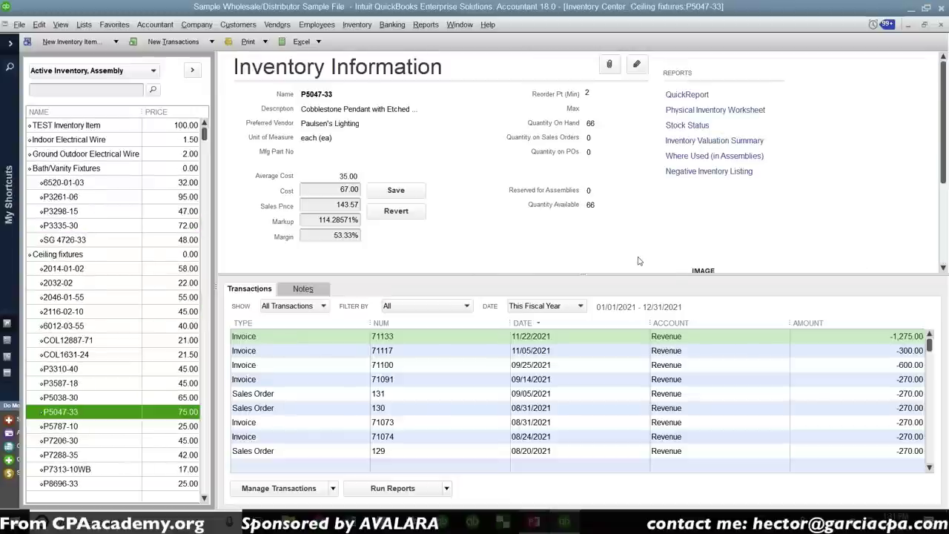
{"action": "left_click_drag", "start_coordinate": [628, 275], "coordinate": [615, 429]}
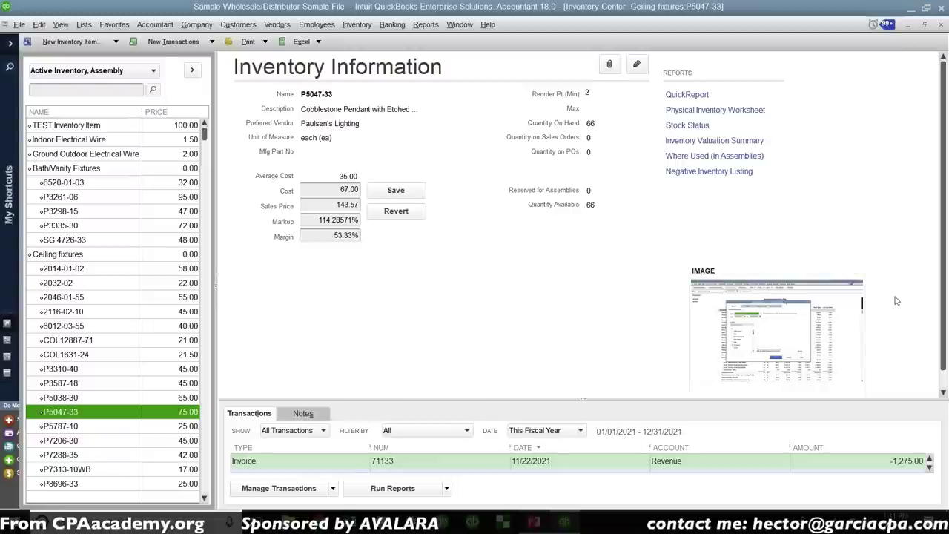
{"action": "left_click_drag", "start_coordinate": [593, 400], "coordinate": [566, 184]}
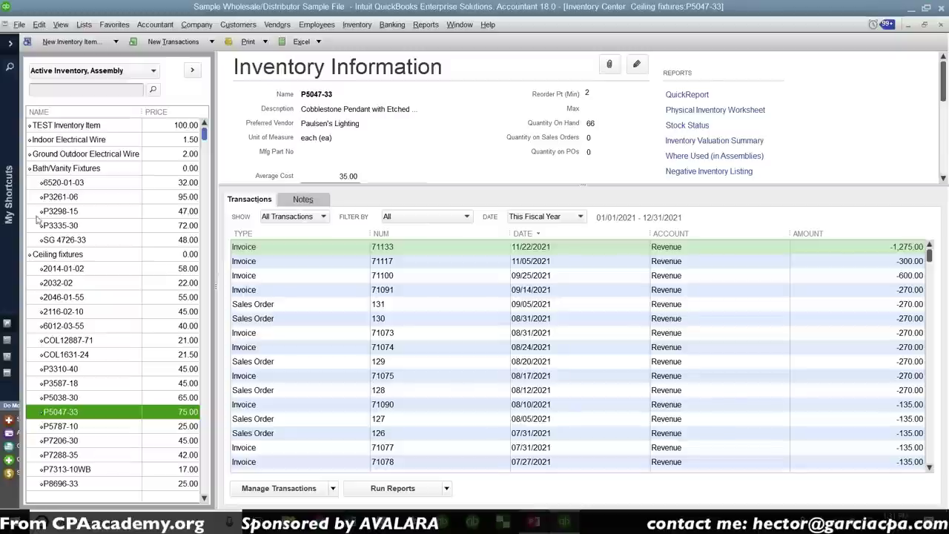
Switch to item P3261-06 under Bath/Vanity Fixtures, abandoning the unsaved cost and price changes
{"action": "left_click", "coordinate": [82, 198]}
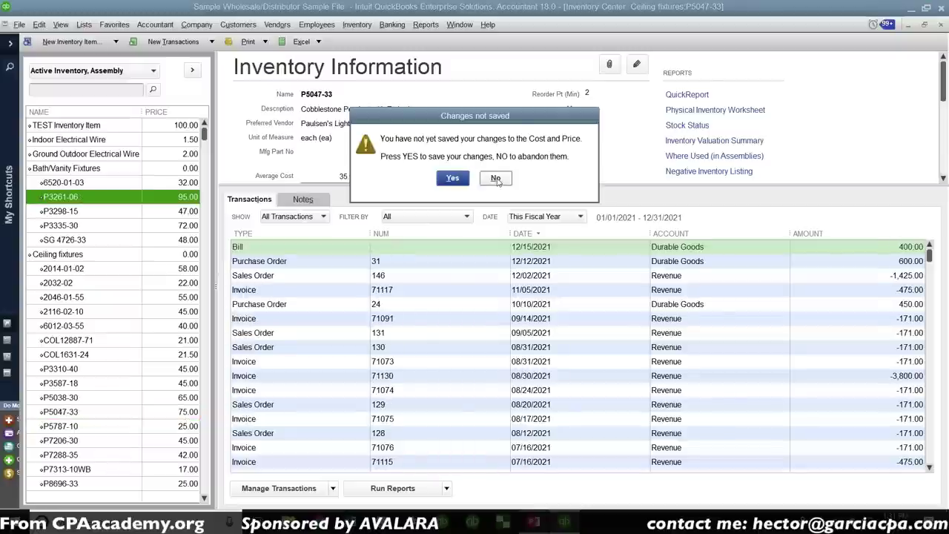
{"action": "left_click", "coordinate": [496, 179]}
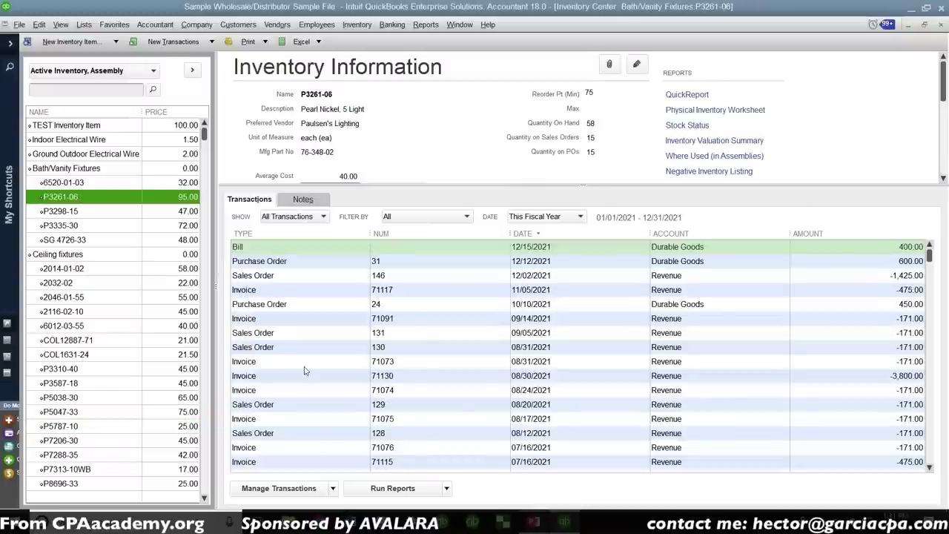
Show all sales transactions for item P3261-06 and look through the list
{"action": "left_click", "coordinate": [317, 217]}
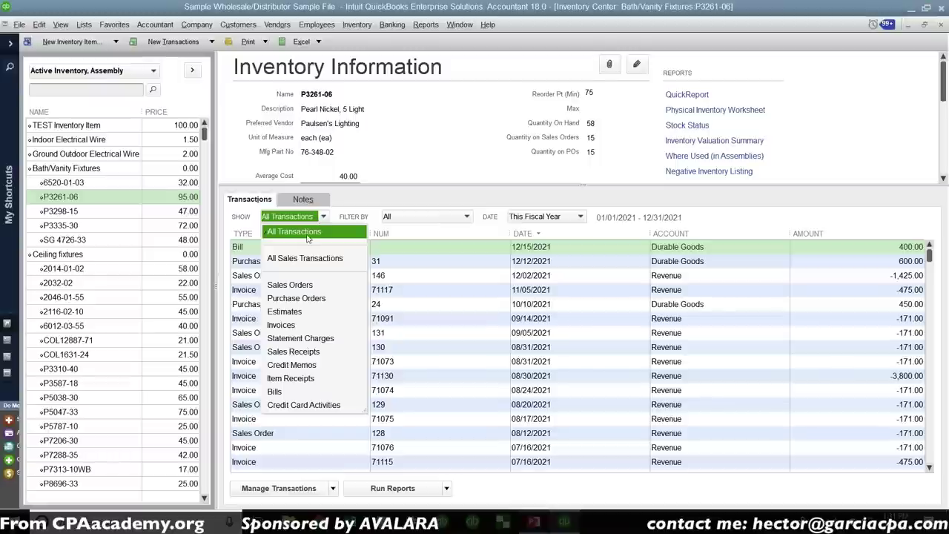
{"action": "left_click", "coordinate": [305, 256]}
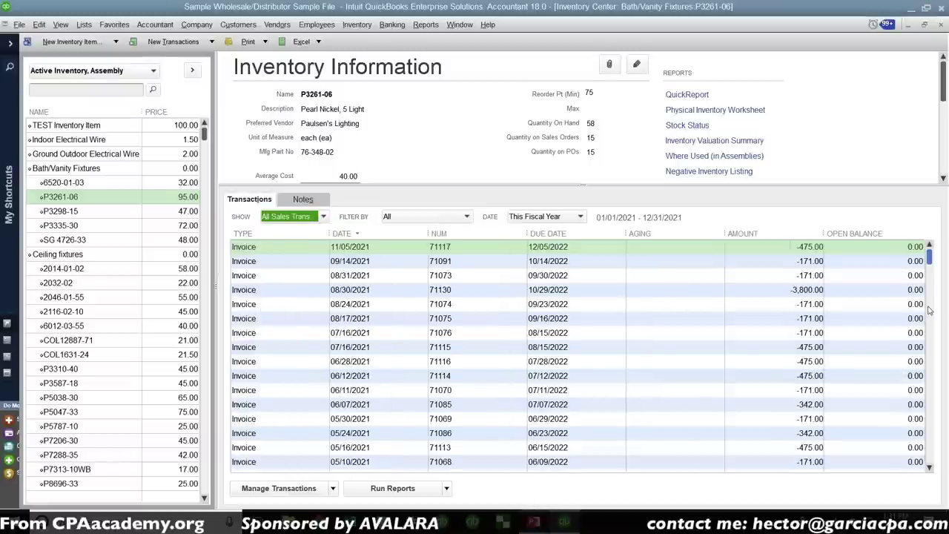
{"action": "mouse_move", "coordinate": [929, 253]}
{"action": "left_mouse_down"}
{"action": "mouse_move", "coordinate": [918, 462]}
{"action": "mouse_move", "coordinate": [929, 245]}
{"action": "left_mouse_up"}
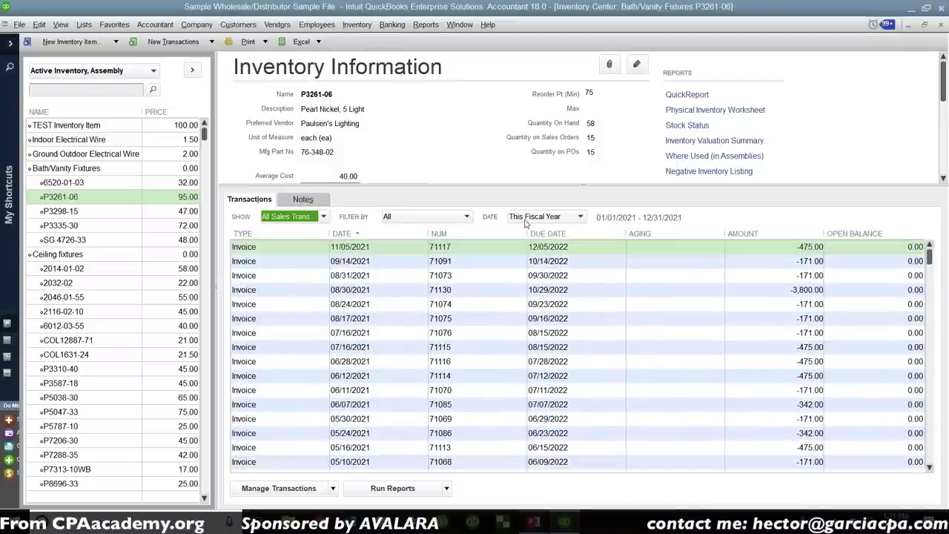
Show the item's sales orders, filter them by All Sales Orders, and return the filter to Open Sales Orders
{"action": "left_click", "coordinate": [317, 219]}
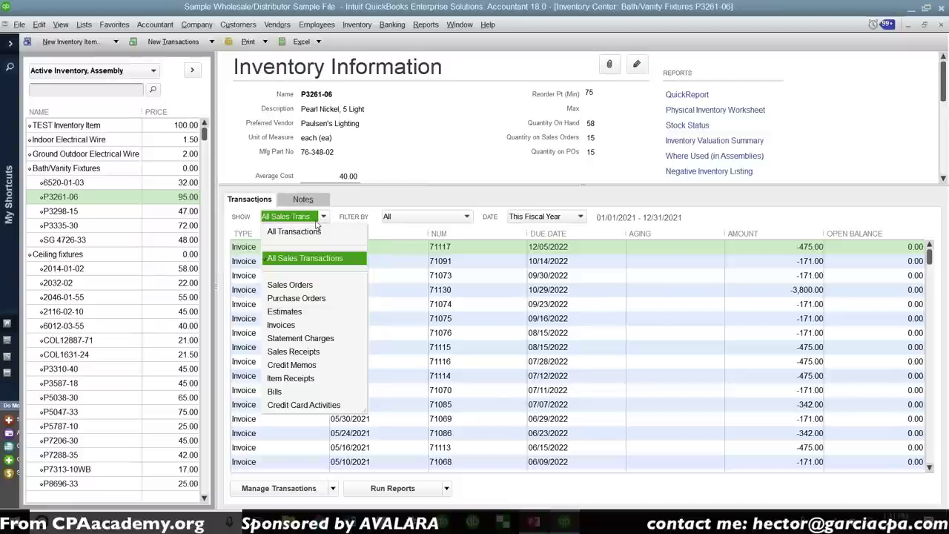
{"action": "left_click", "coordinate": [286, 285]}
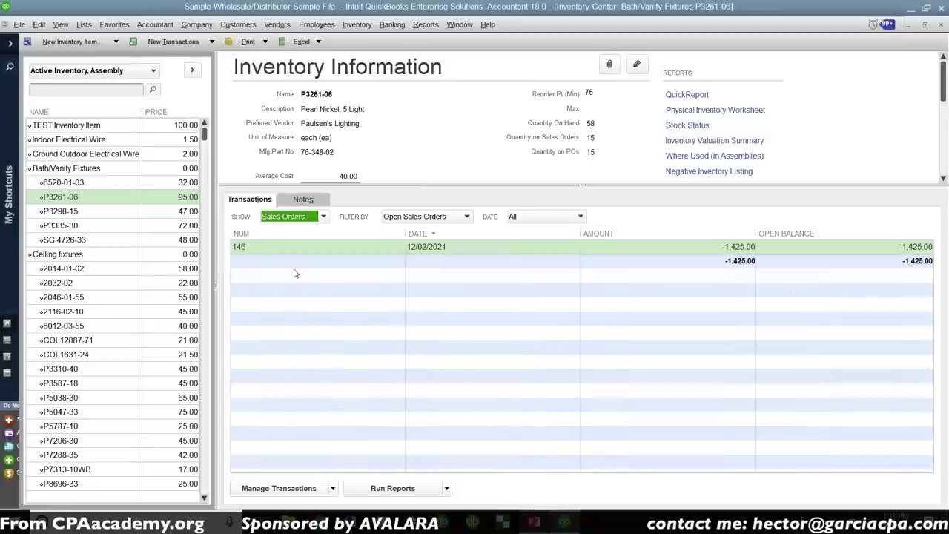
{"action": "left_click", "coordinate": [420, 217]}
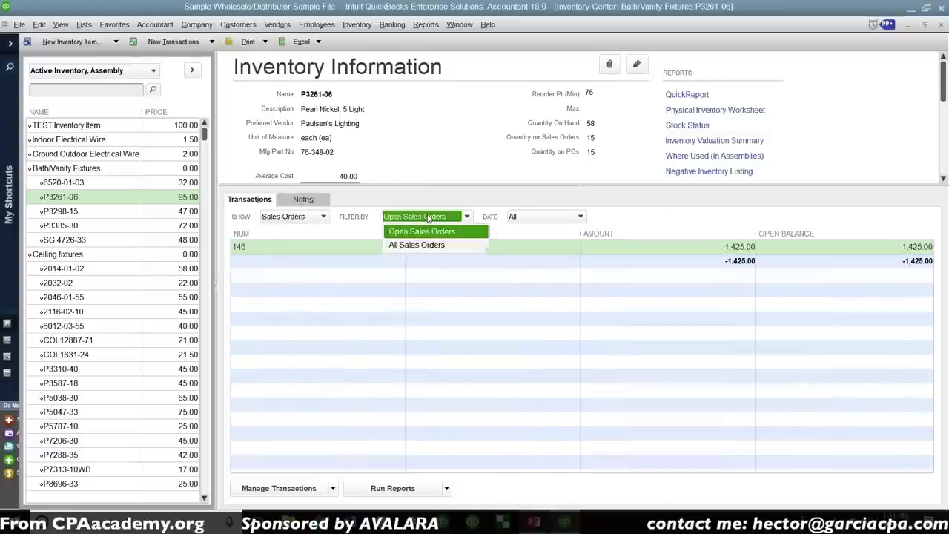
{"action": "left_click", "coordinate": [419, 245]}
{"action": "left_click", "coordinate": [422, 215]}
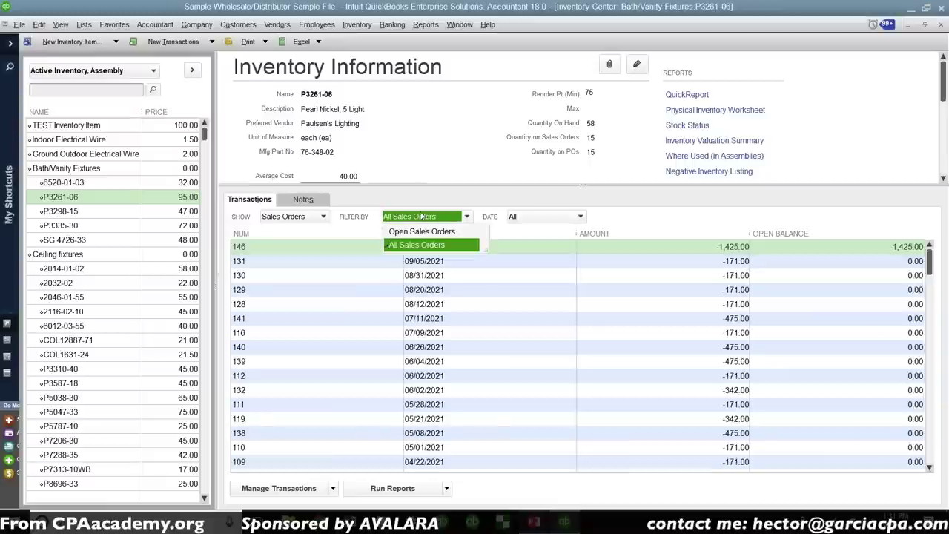
{"action": "left_click", "coordinate": [422, 231]}
View the item's estimates, sales receipts and credit memos one after another in the transactions list
{"action": "left_click", "coordinate": [306, 216]}
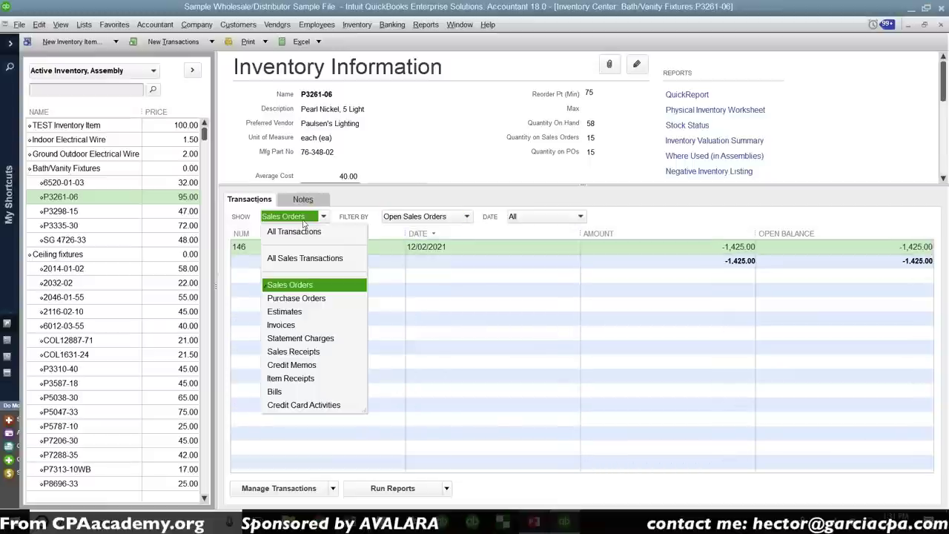
{"action": "left_click", "coordinate": [284, 311]}
{"action": "left_click", "coordinate": [306, 218]}
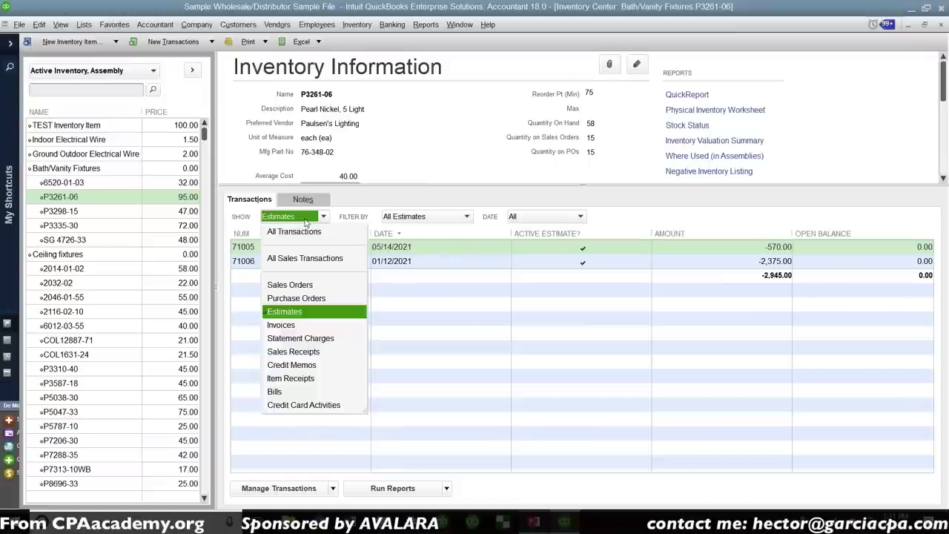
{"action": "left_click", "coordinate": [294, 352]}
{"action": "left_click", "coordinate": [296, 218]}
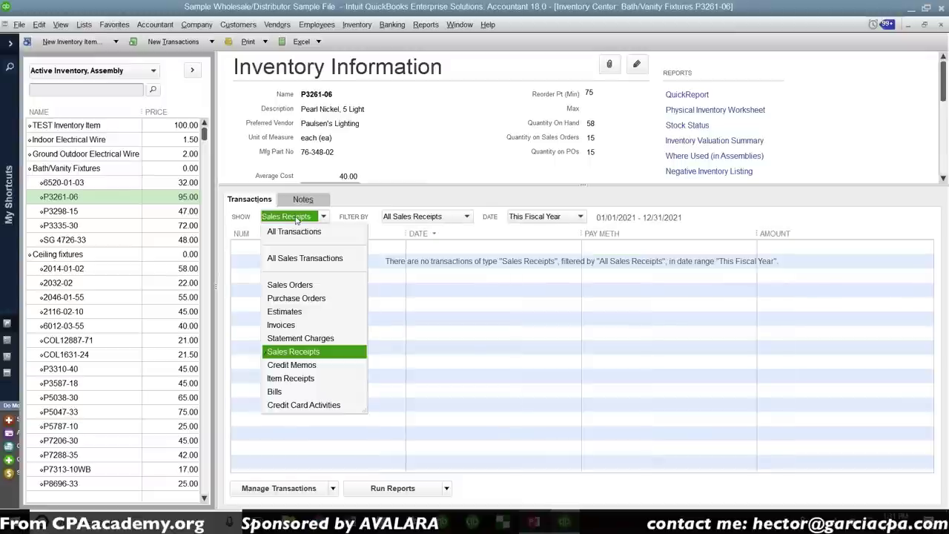
{"action": "left_click", "coordinate": [294, 365]}
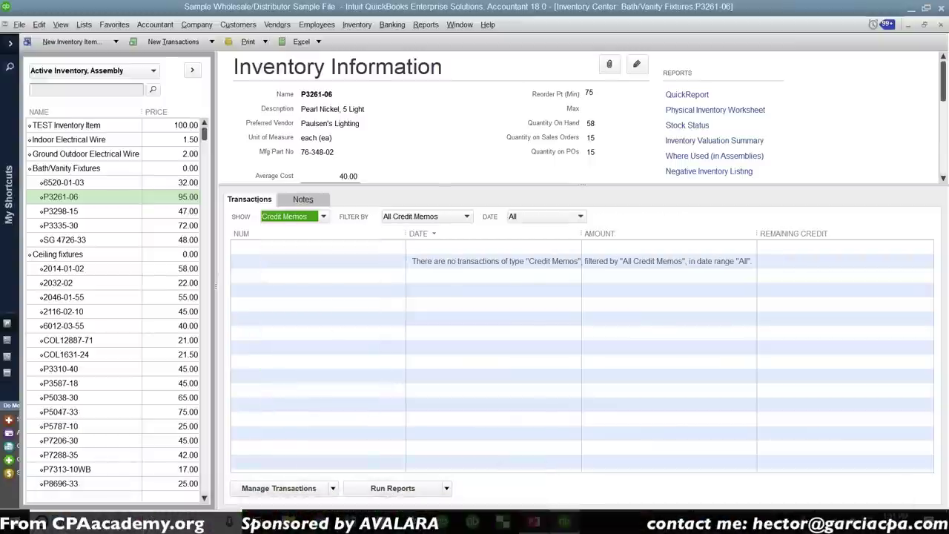
Switch to the PowerPoint slide show to view the Organizing your Item List slide
{"action": "mouse_move", "coordinate": [536, 528]}
{"action": "left_click", "coordinate": [577, 458]}
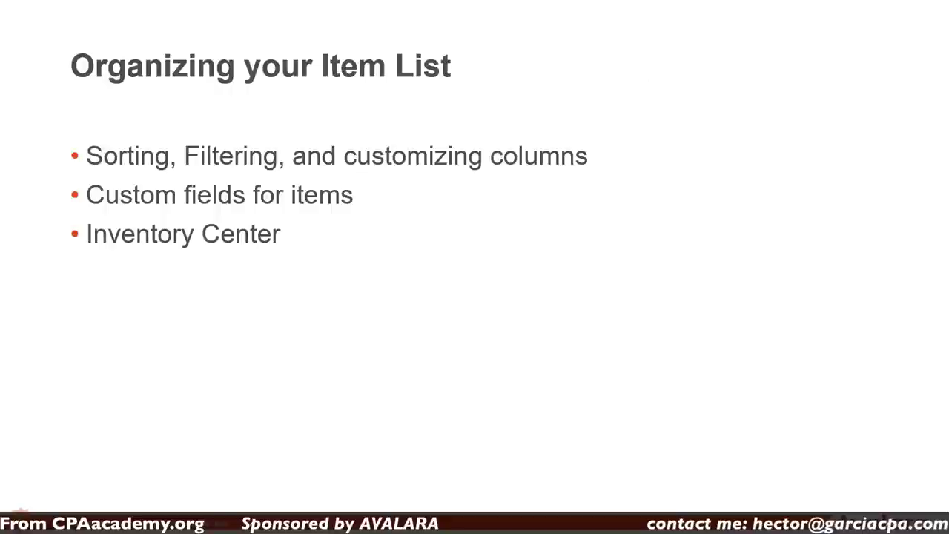
{"action": "left_click", "coordinate": [308, 290]}
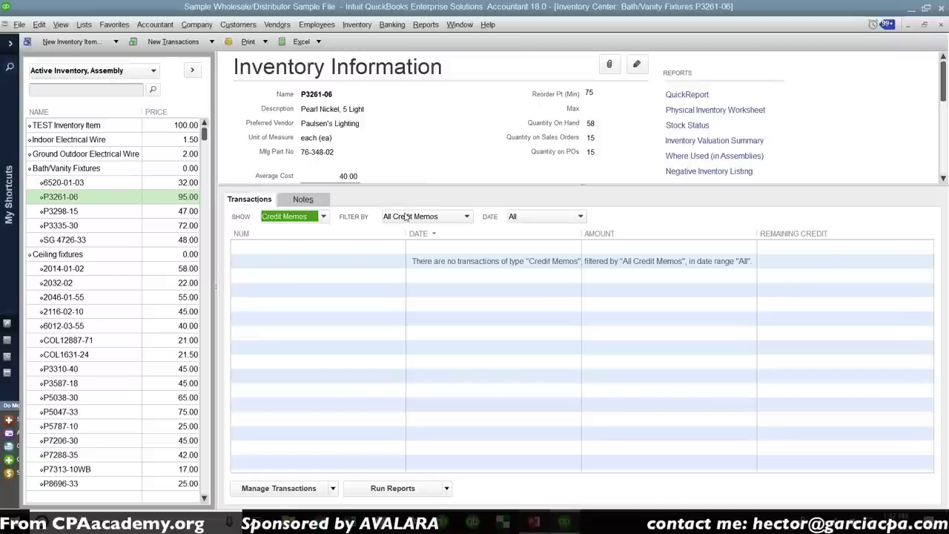
Open the Item List and reset its "golden" search to show the full list from the beginning
{"action": "left_click", "coordinate": [83, 25]}
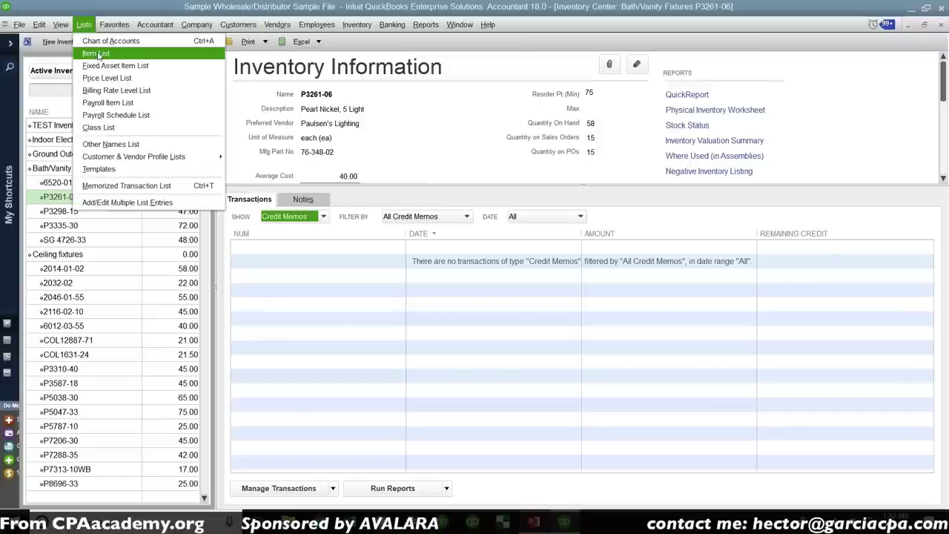
{"action": "left_click", "coordinate": [97, 54]}
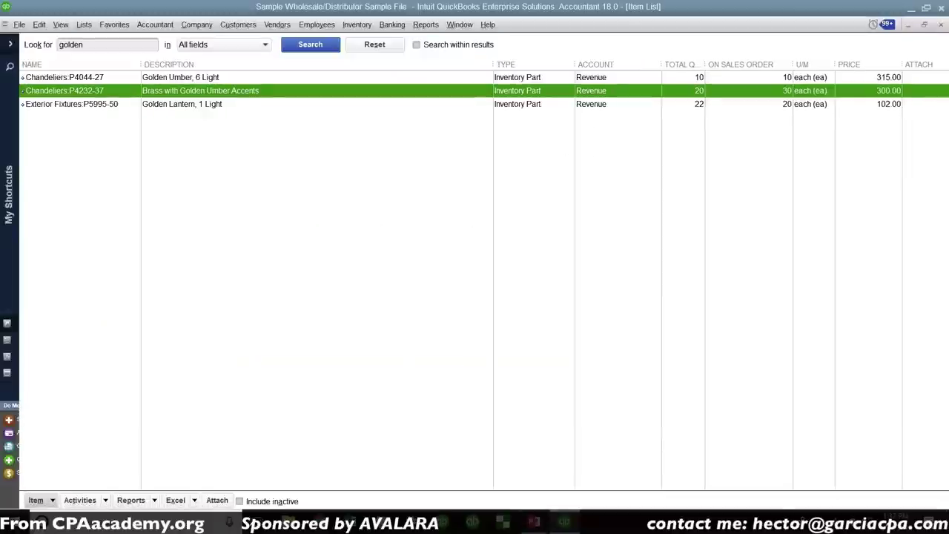
{"action": "left_click", "coordinate": [368, 49]}
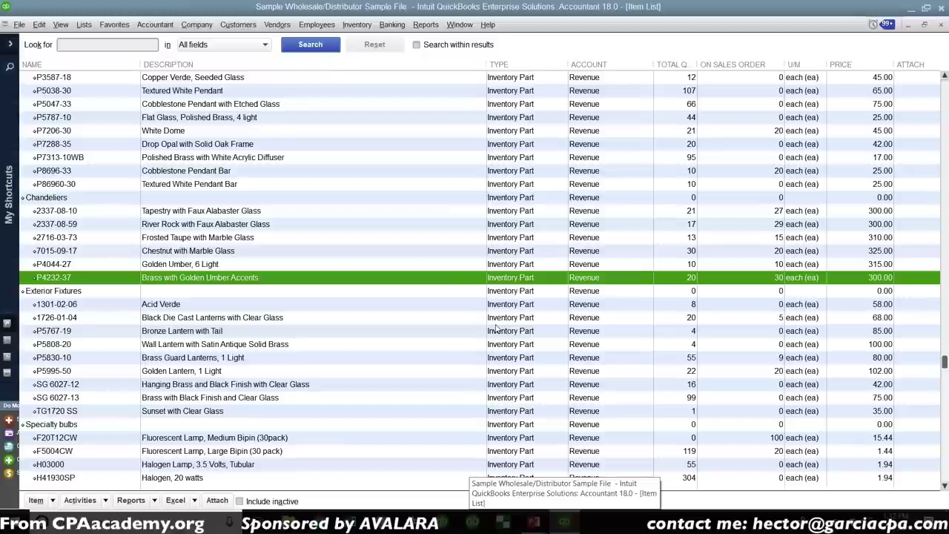
{"action": "scroll", "coordinate": [169, 232], "scroll_direction": "up", "scroll_amount": 1}
{"action": "scroll", "coordinate": [169, 232], "scroll_direction": "up", "scroll_amount": 7}
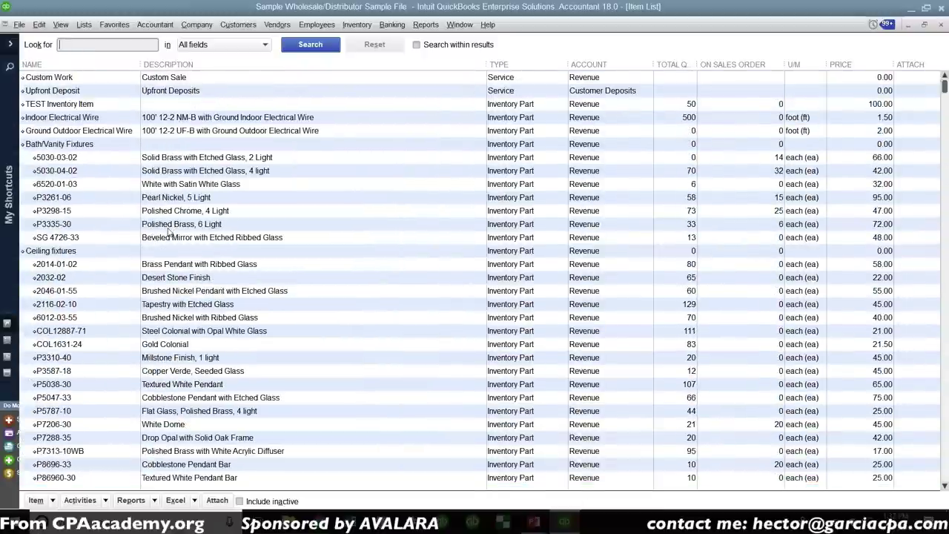
Open TEST Inventory Item for editing and start adding a new unit of measure
{"action": "left_click", "coordinate": [83, 105]}
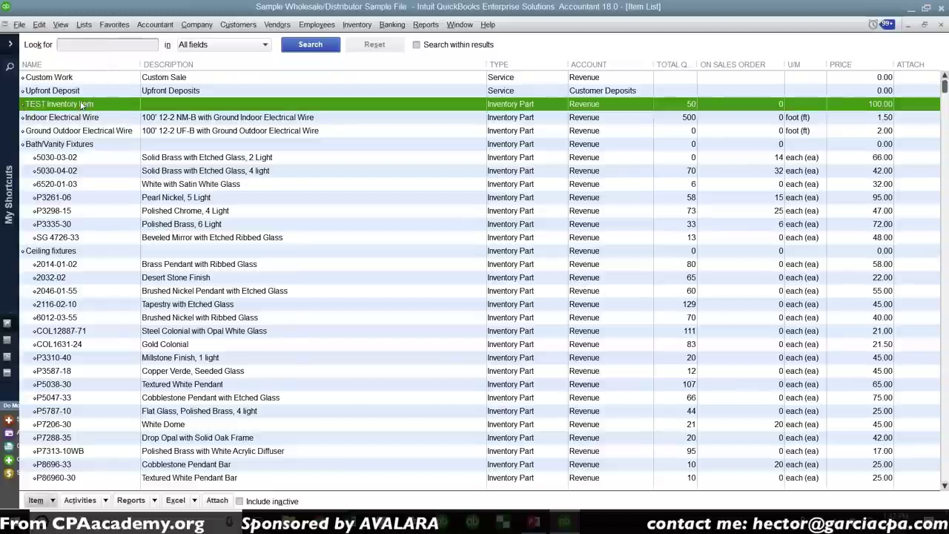
{"action": "right_click", "coordinate": [81, 105]}
{"action": "left_click", "coordinate": [100, 150]}
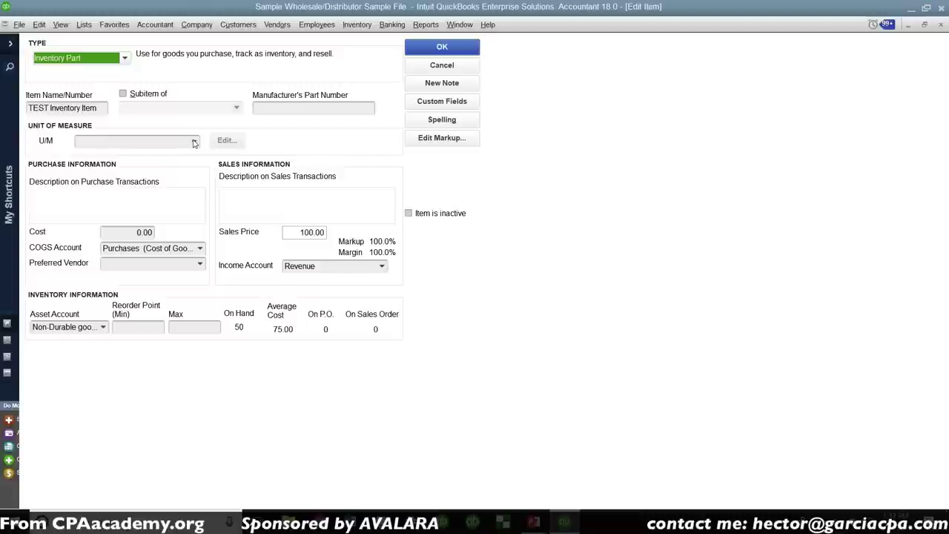
{"action": "left_click", "coordinate": [195, 143]}
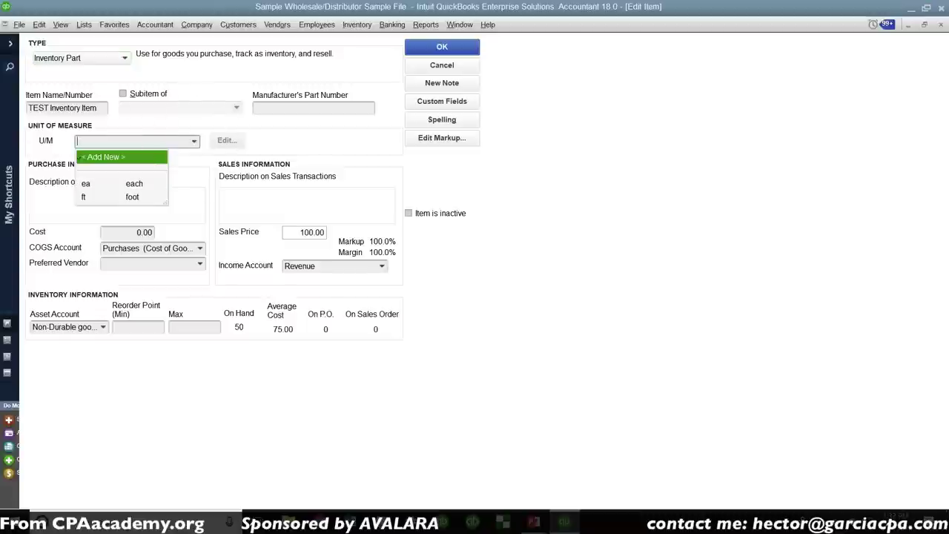
{"action": "left_click", "coordinate": [106, 158]}
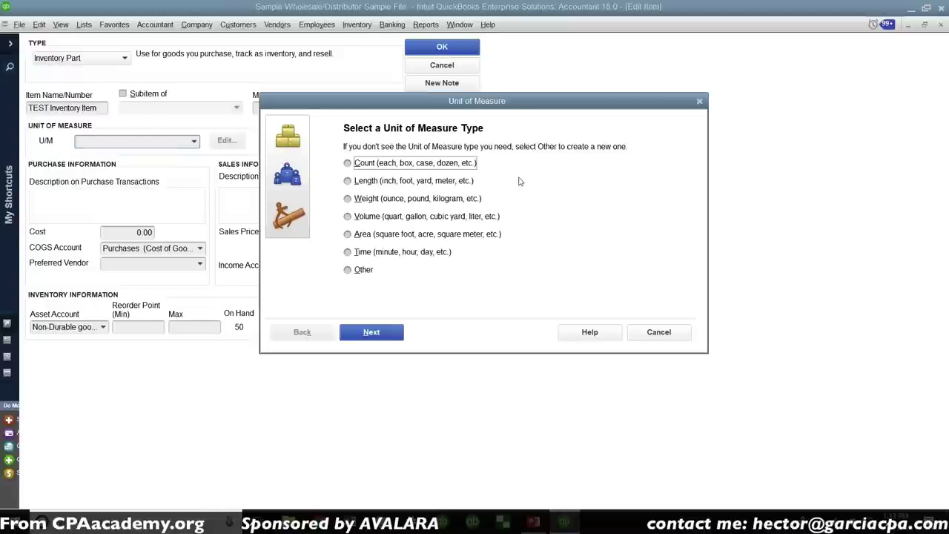
Create the unit of measure Each (ea) of type Count for TEST Inventory Item, trying the type Other first
{"action": "left_click", "coordinate": [380, 164]}
{"action": "left_click", "coordinate": [362, 271]}
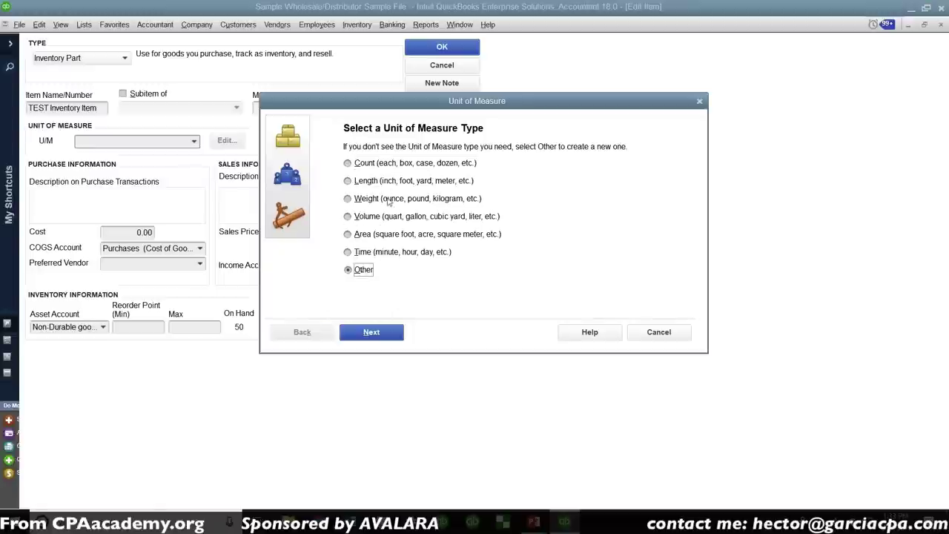
{"action": "left_click", "coordinate": [367, 167]}
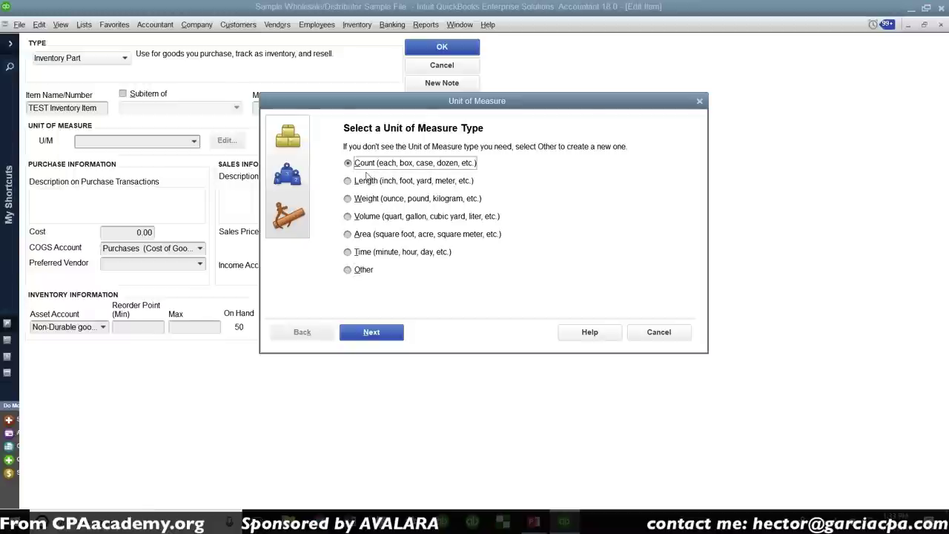
{"action": "left_click", "coordinate": [365, 164]}
{"action": "left_click", "coordinate": [363, 164]}
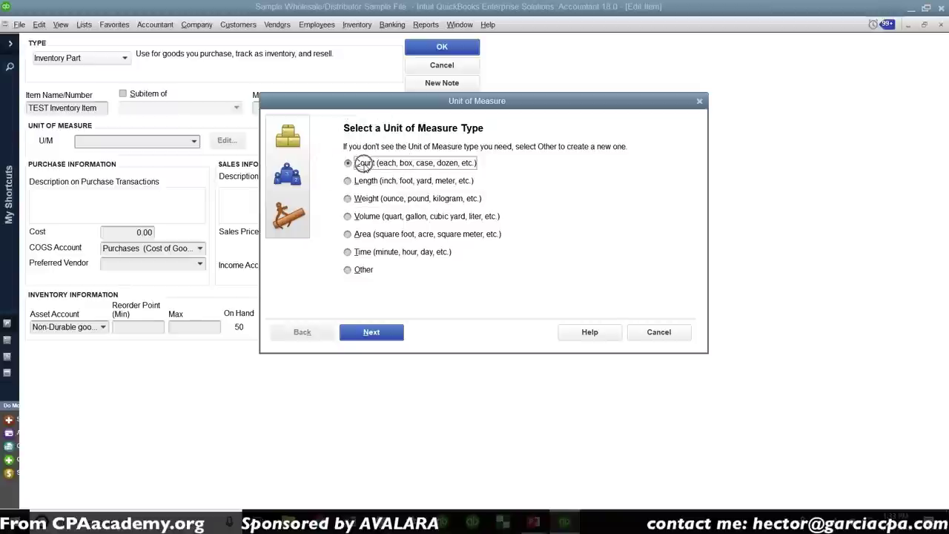
{"action": "left_click", "coordinate": [390, 335]}
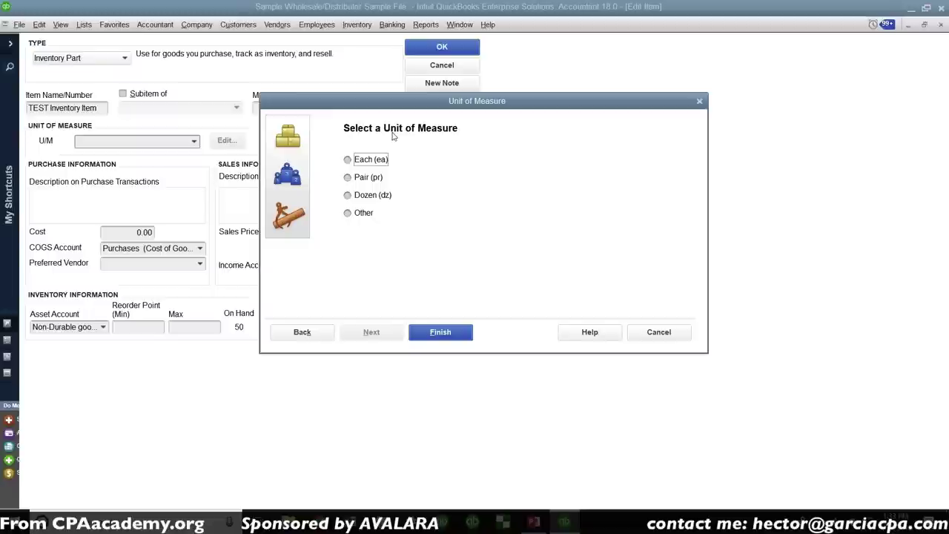
{"action": "left_click", "coordinate": [364, 160]}
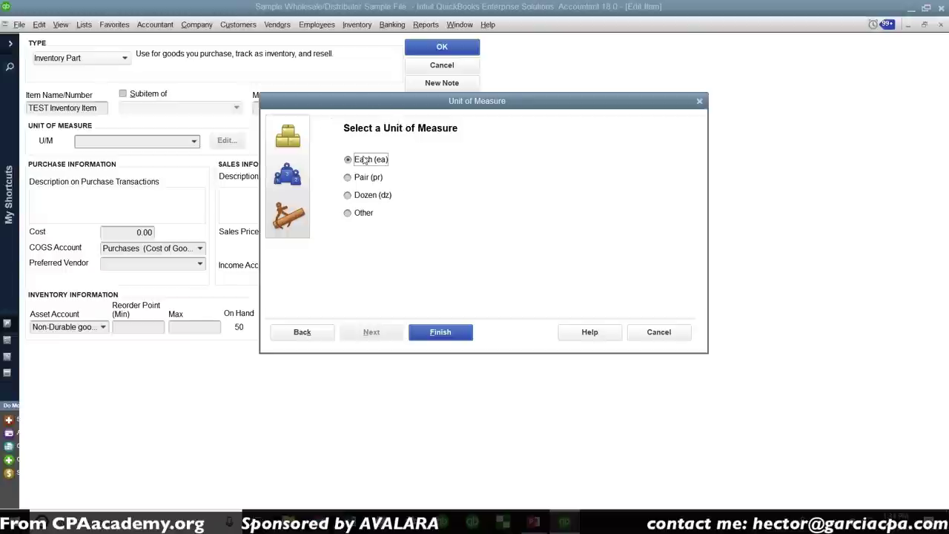
{"action": "left_click", "coordinate": [365, 160]}
{"action": "left_click", "coordinate": [447, 335]}
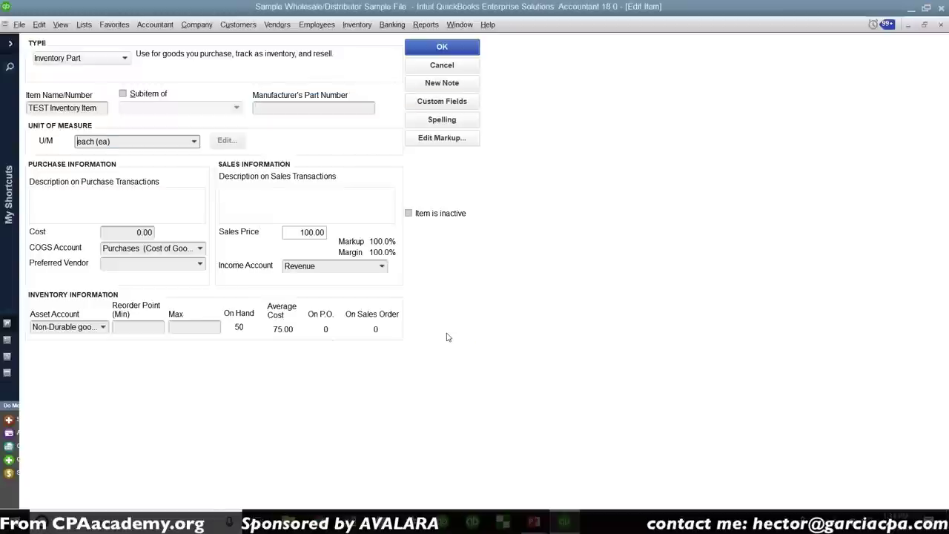
Add the Count unit Each (ea) once more, select each (ea) for the item, and cancel the item edit
{"action": "left_click", "coordinate": [194, 142]}
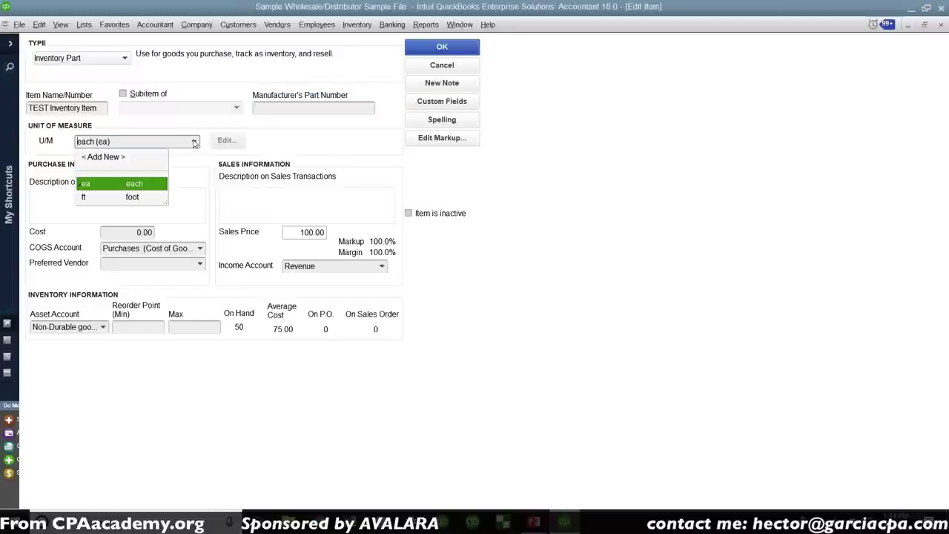
{"action": "left_click", "coordinate": [109, 156]}
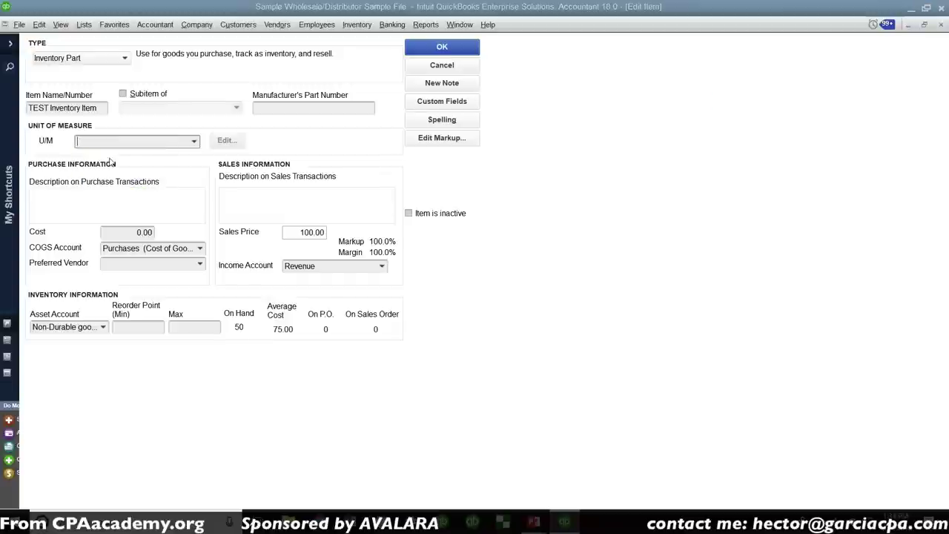
{"action": "left_click", "coordinate": [376, 169]}
{"action": "key", "text": "Return"}
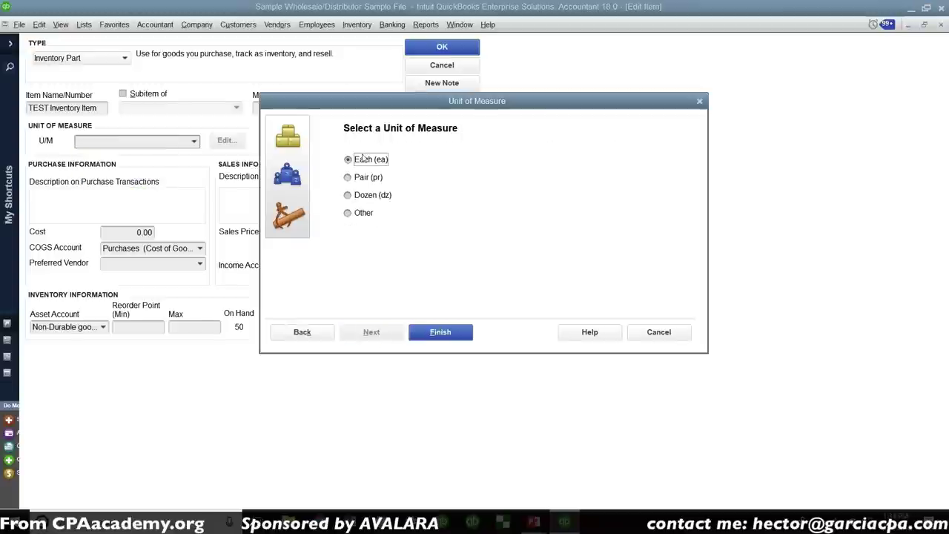
{"action": "left_click", "coordinate": [465, 334]}
{"action": "left_click", "coordinate": [195, 143]}
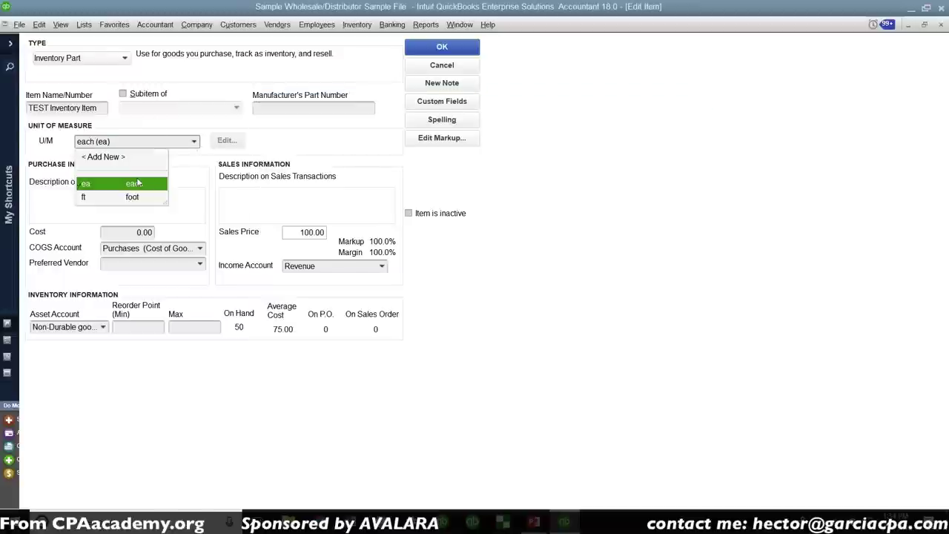
{"action": "left_click", "coordinate": [126, 186]}
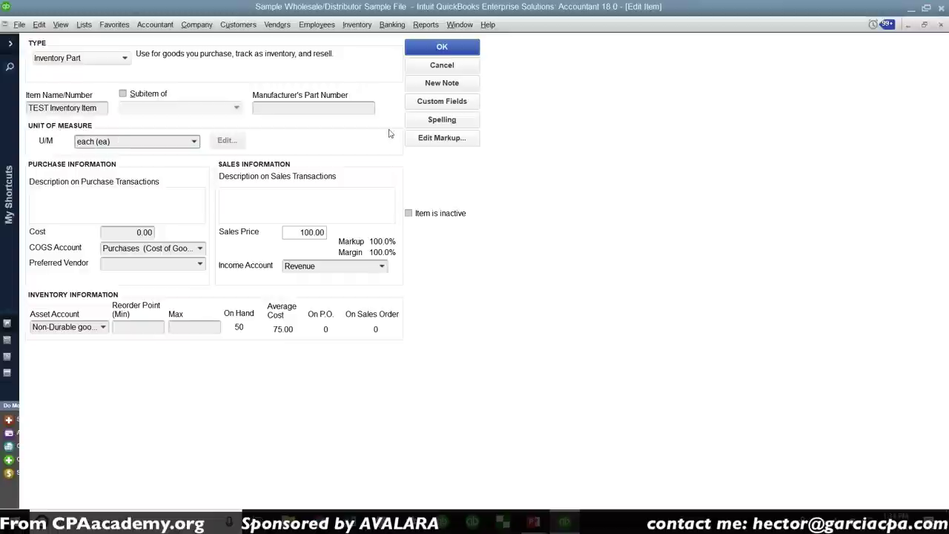
{"action": "left_click", "coordinate": [460, 67]}
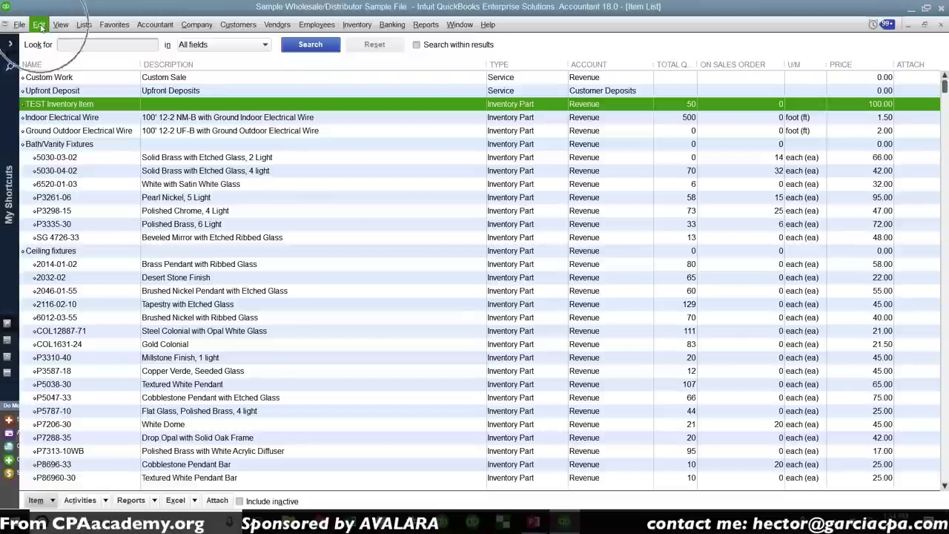
Set the company preference for unit of measure to Multiple U/M Per Item and save it, letting all open windows close
{"action": "left_click", "coordinate": [39, 25]}
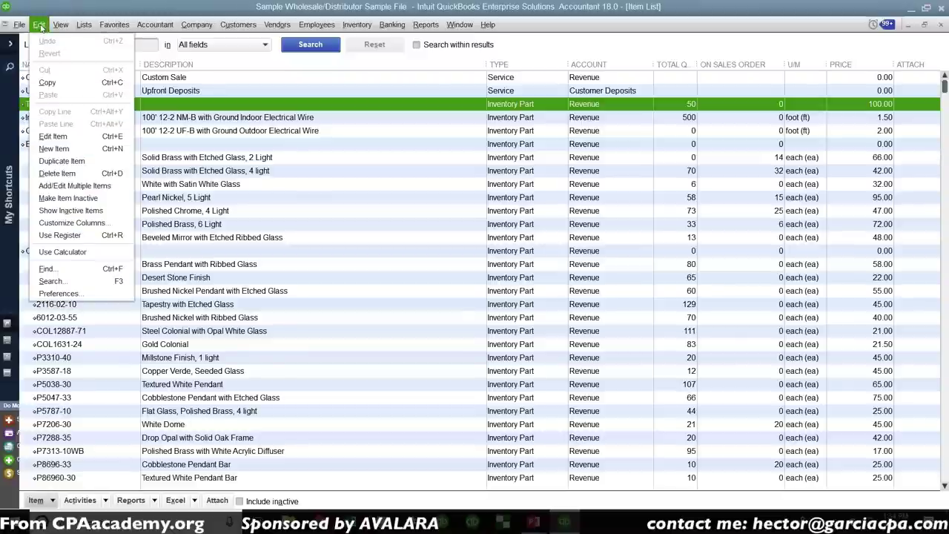
{"action": "left_click", "coordinate": [58, 293]}
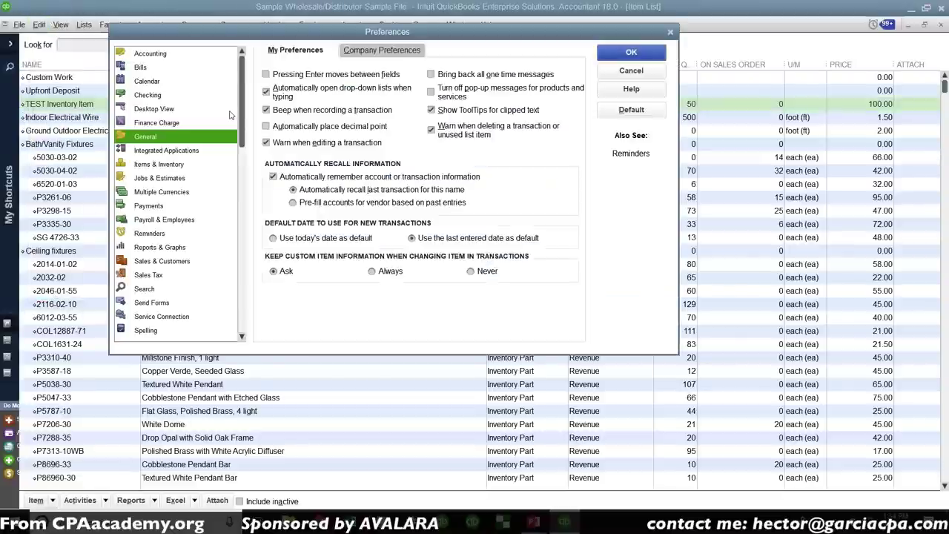
{"action": "left_click", "coordinate": [158, 164]}
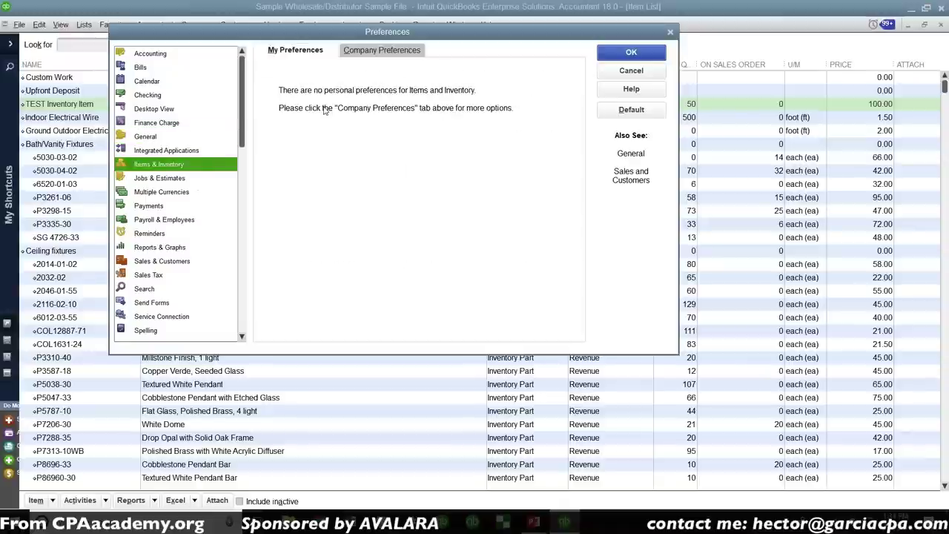
{"action": "left_click", "coordinate": [360, 50]}
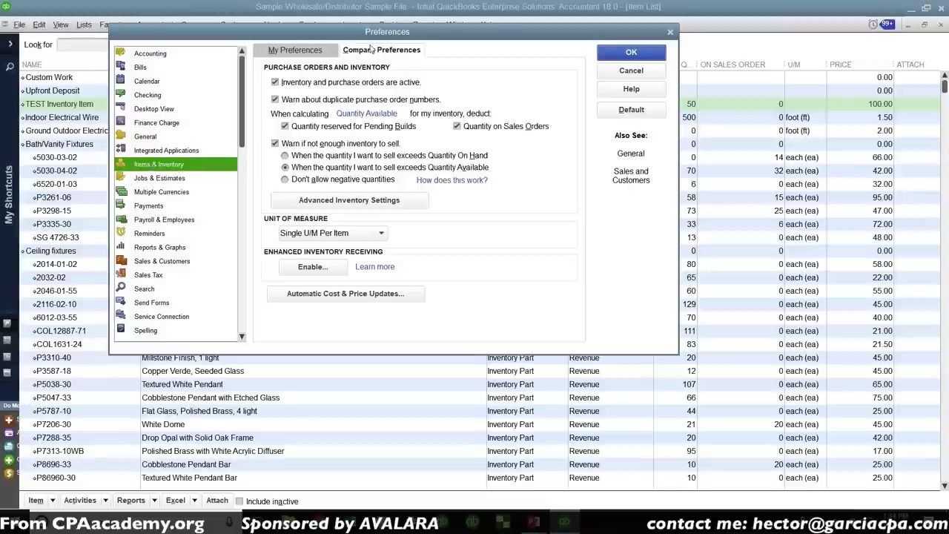
{"action": "left_click", "coordinate": [330, 234]}
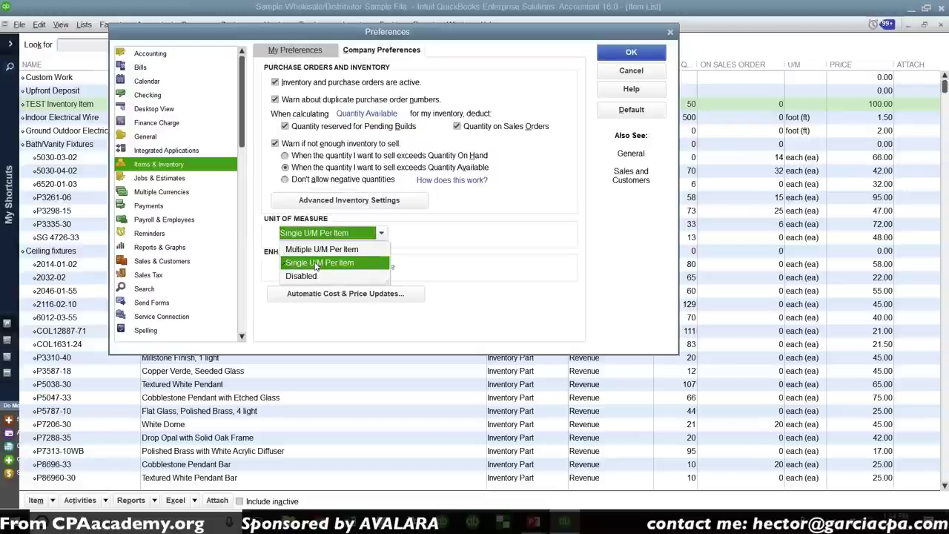
{"action": "left_click", "coordinate": [315, 253]}
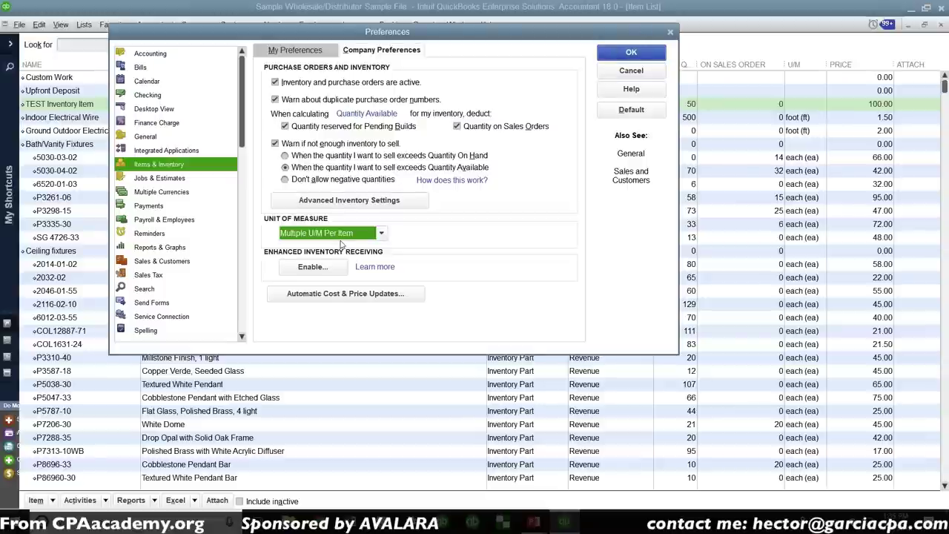
{"action": "left_click", "coordinate": [631, 57]}
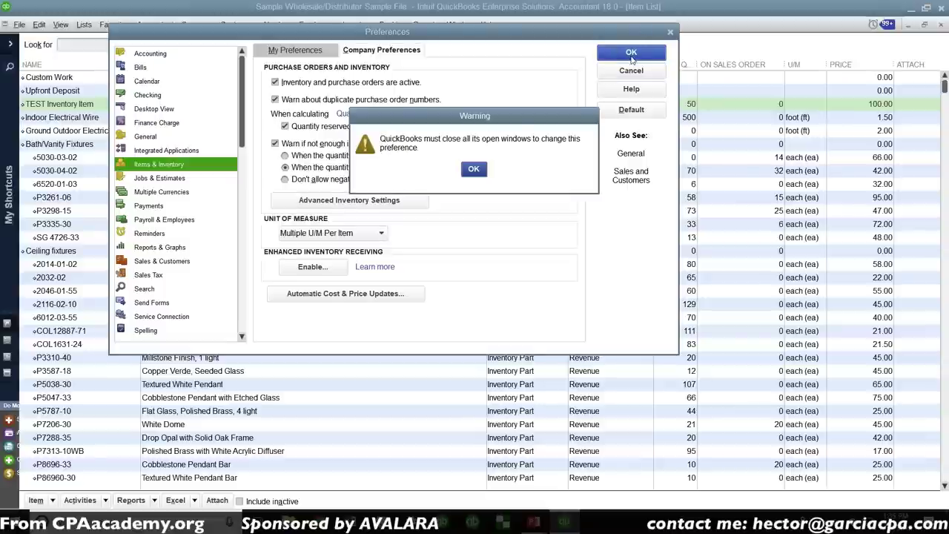
{"action": "left_click", "coordinate": [474, 169]}
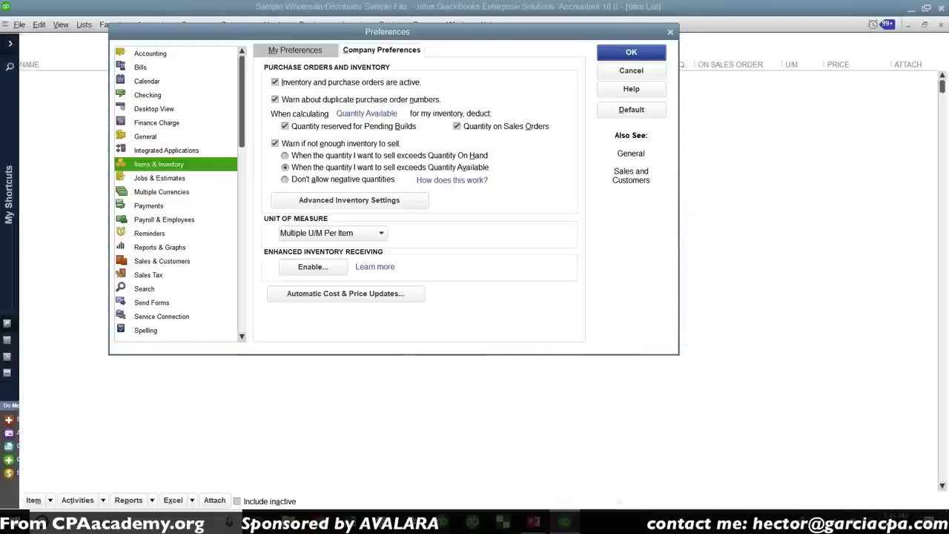
{"action": "left_click", "coordinate": [484, 232]}
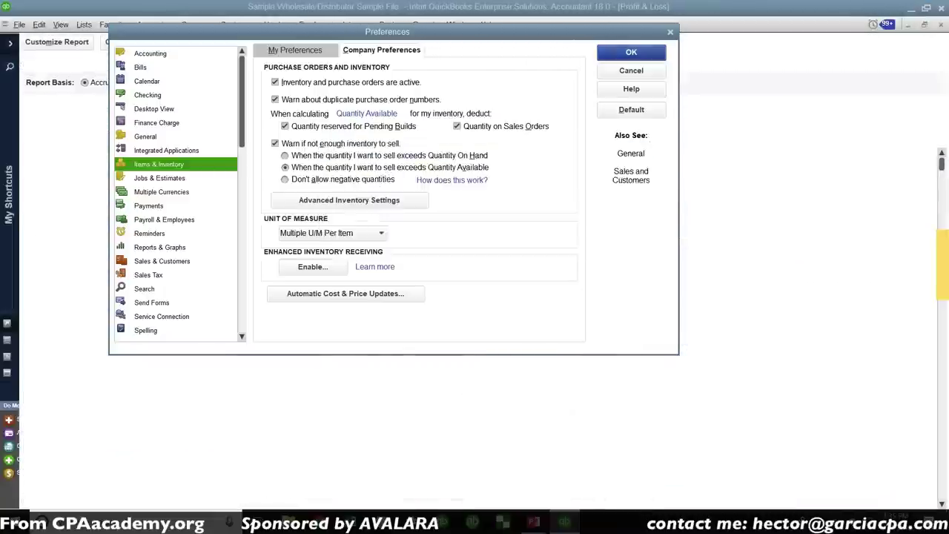
{"action": "left_click", "coordinate": [475, 236]}
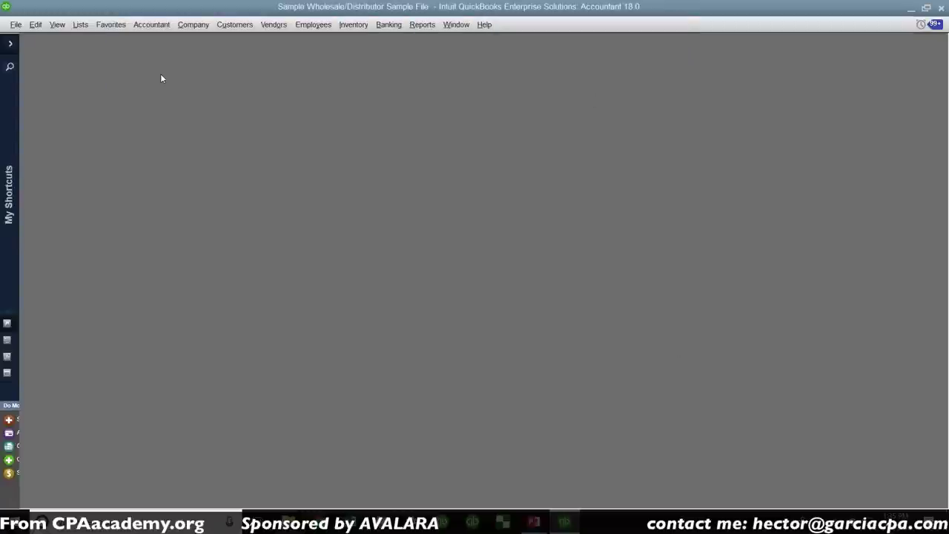
Open TEST Inventory Item from the Item List for editing and start adding a new U/M set
{"action": "left_click", "coordinate": [80, 25]}
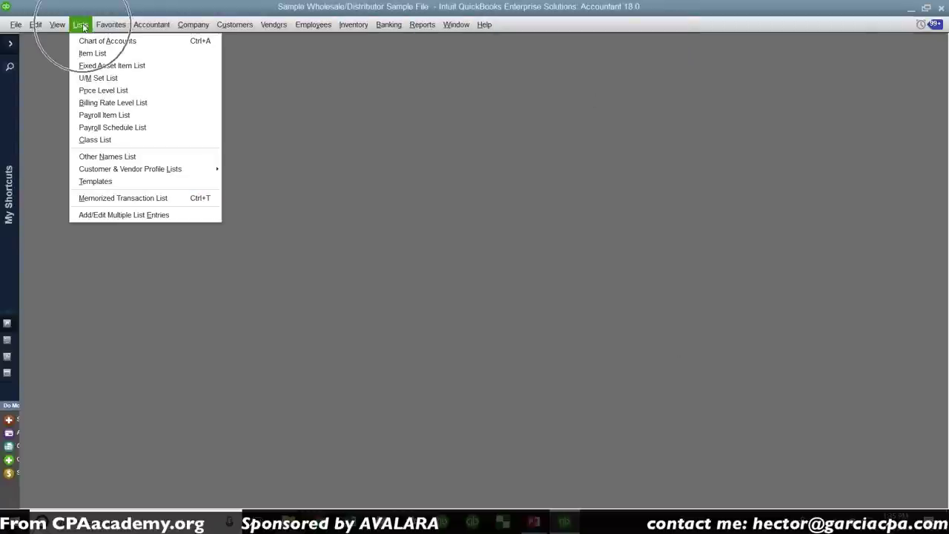
{"action": "left_click", "coordinate": [91, 52]}
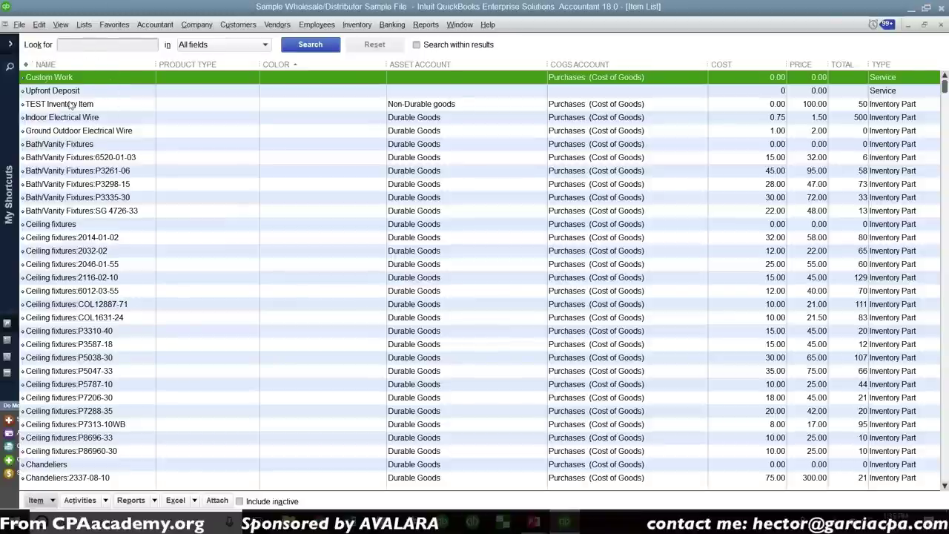
{"action": "double_click", "coordinate": [70, 105]}
{"action": "left_click", "coordinate": [193, 142]}
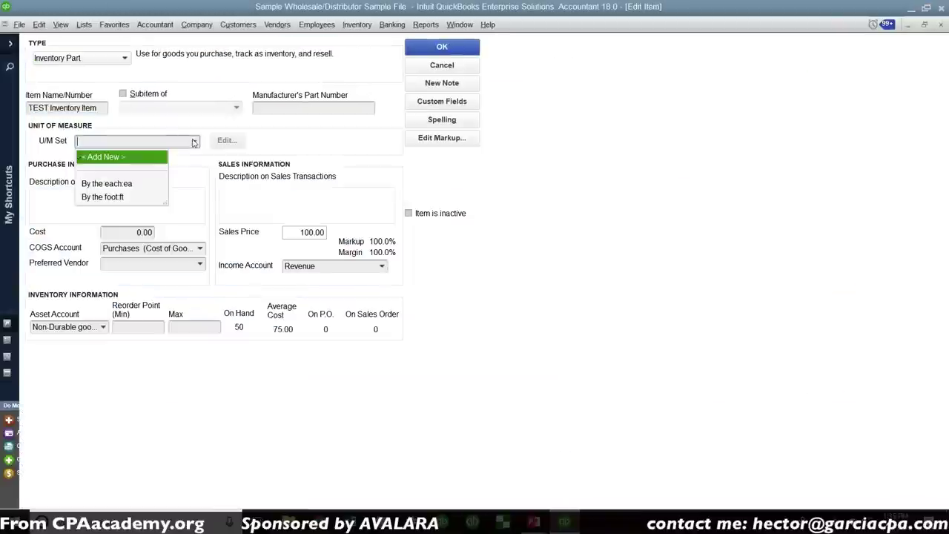
{"action": "left_click", "coordinate": [101, 157]}
Choose Count as the unit of measure type and Each (ea) as the base unit
{"action": "left_click", "coordinate": [369, 167]}
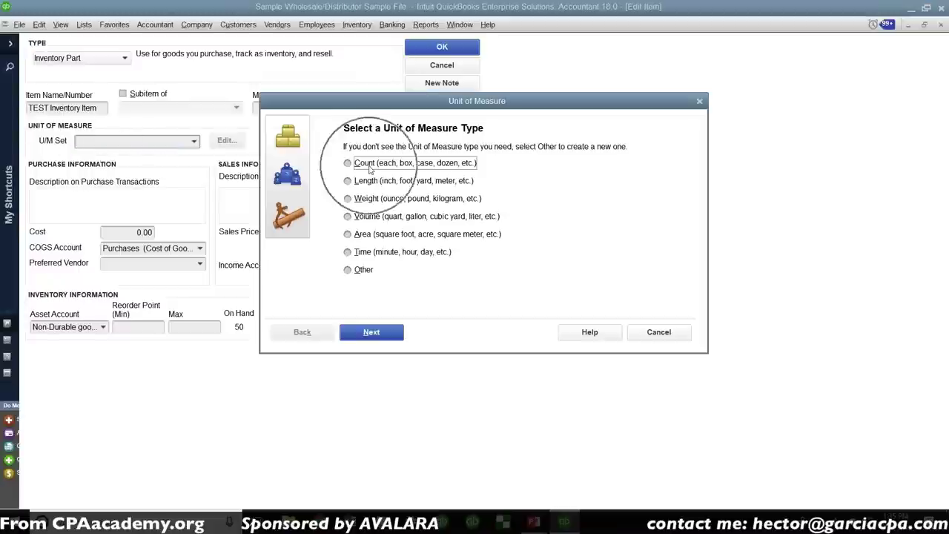
{"action": "left_click", "coordinate": [368, 167]}
{"action": "left_click", "coordinate": [375, 333]}
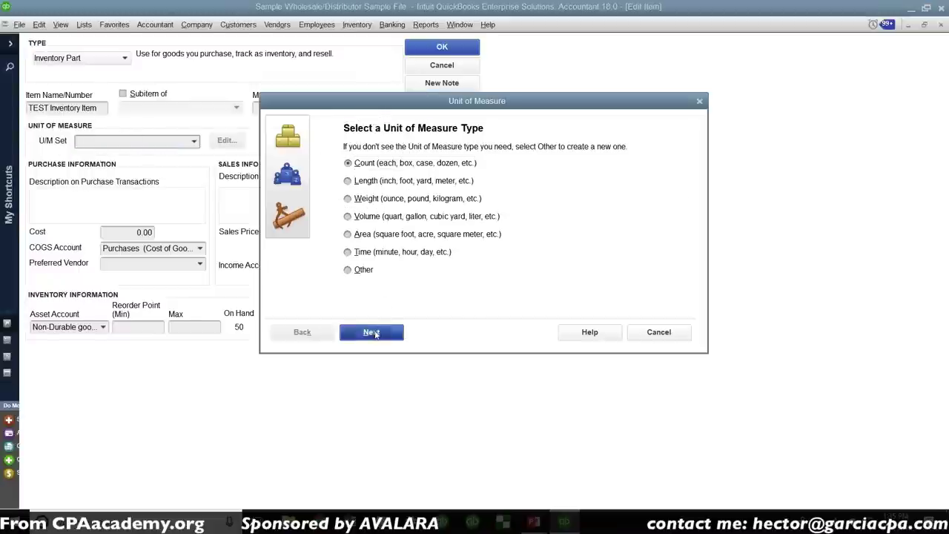
{"action": "left_click", "coordinate": [367, 163]}
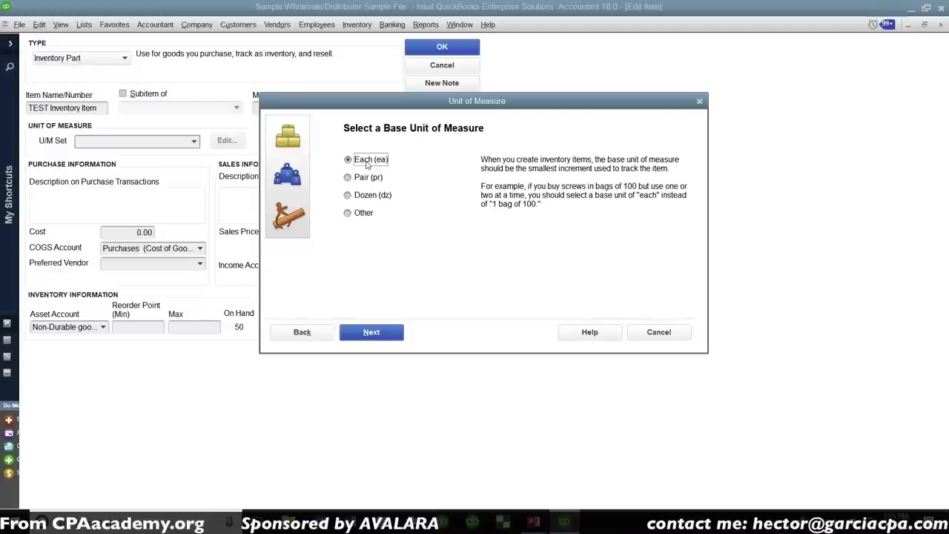
{"action": "left_click", "coordinate": [388, 337]}
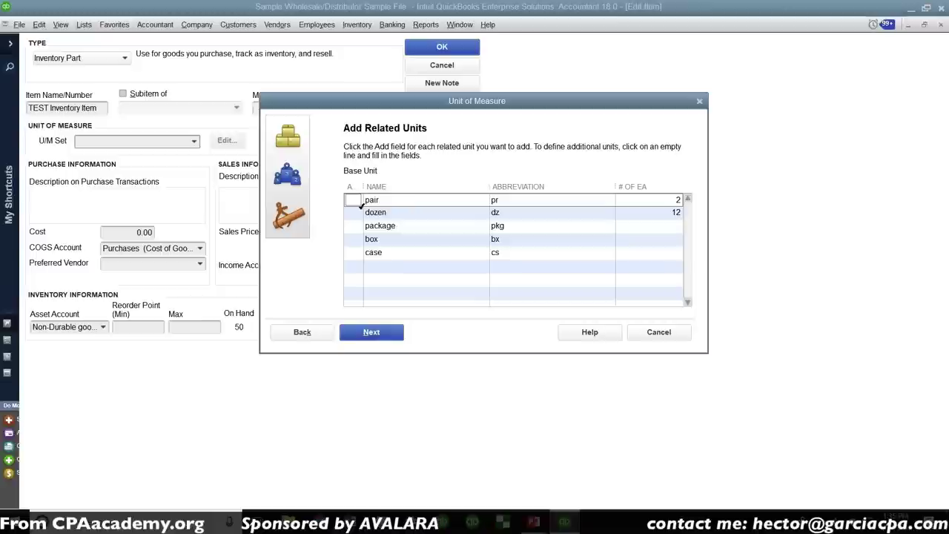
Add a custom related unit named 12 Unit Box with abbreviation Box12ct, equal to 12 each
{"action": "left_click", "coordinate": [352, 267]}
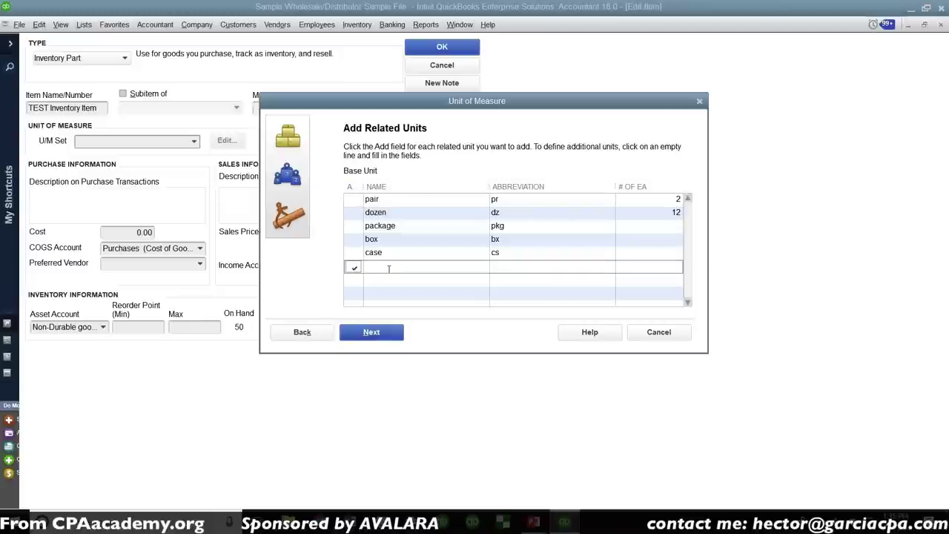
{"action": "type", "text": "12unit"}
{"action": "key", "text": "BackSpace"}
{"action": "key", "text": "BackSpace"}
{"action": "key", "text": "BackSpace"}
{"action": "key", "text": "BackSpace"}
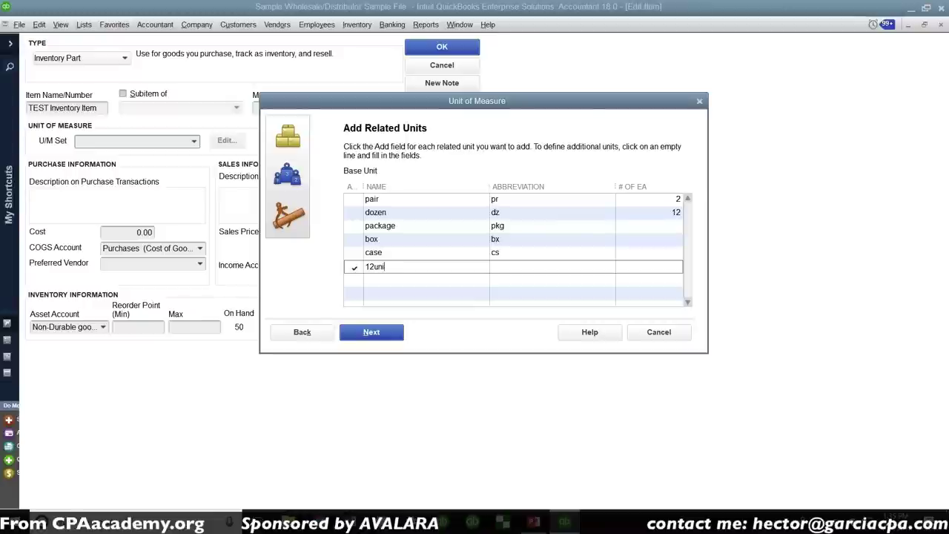
{"action": "type", "text": "Unit Box"}
{"action": "key", "text": "Tab"}
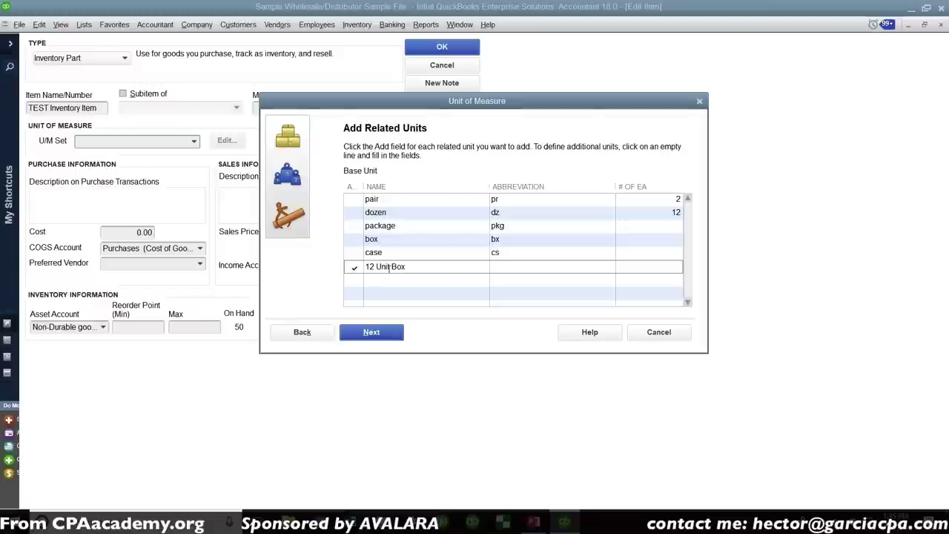
{"action": "type", "text": "Box12ct"}
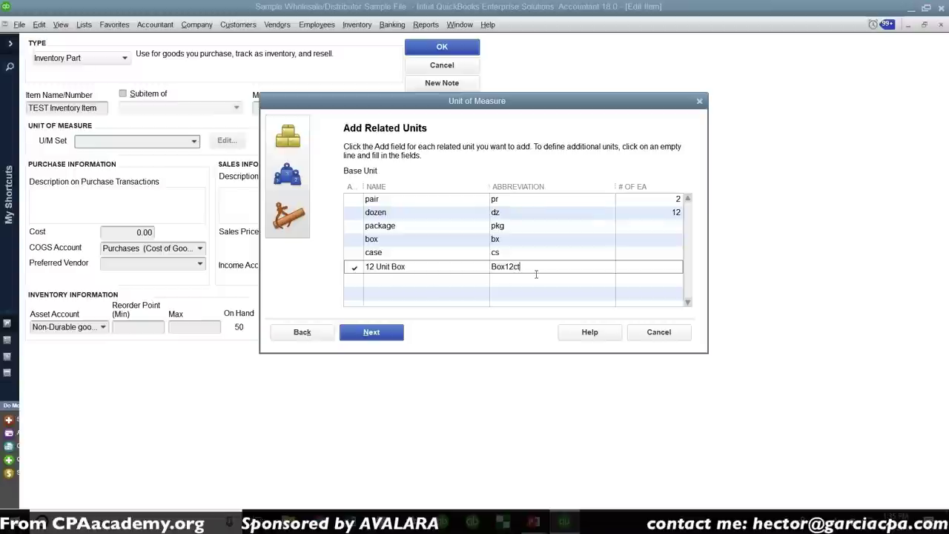
{"action": "left_click_drag", "start_coordinate": [536, 274], "coordinate": [474, 269]}
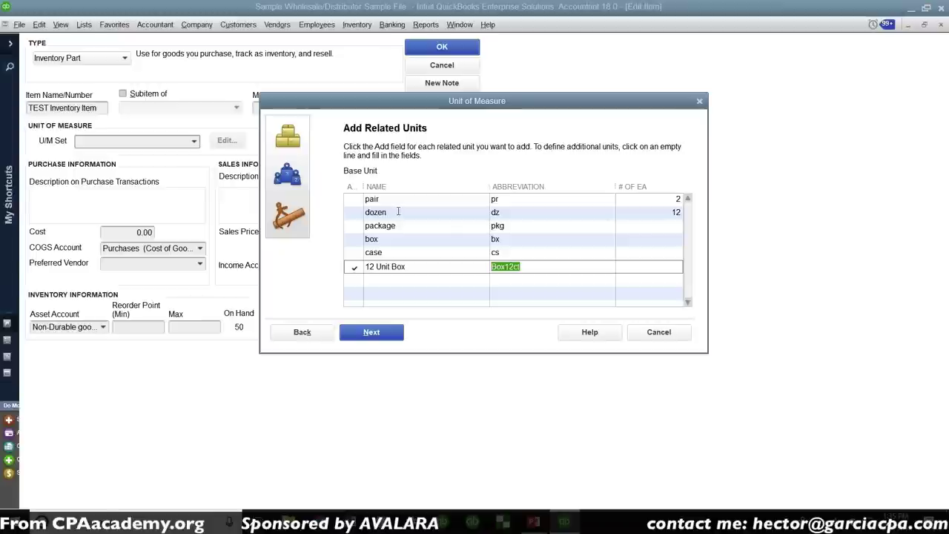
{"action": "left_click", "coordinate": [532, 268]}
{"action": "left_click", "coordinate": [672, 266]}
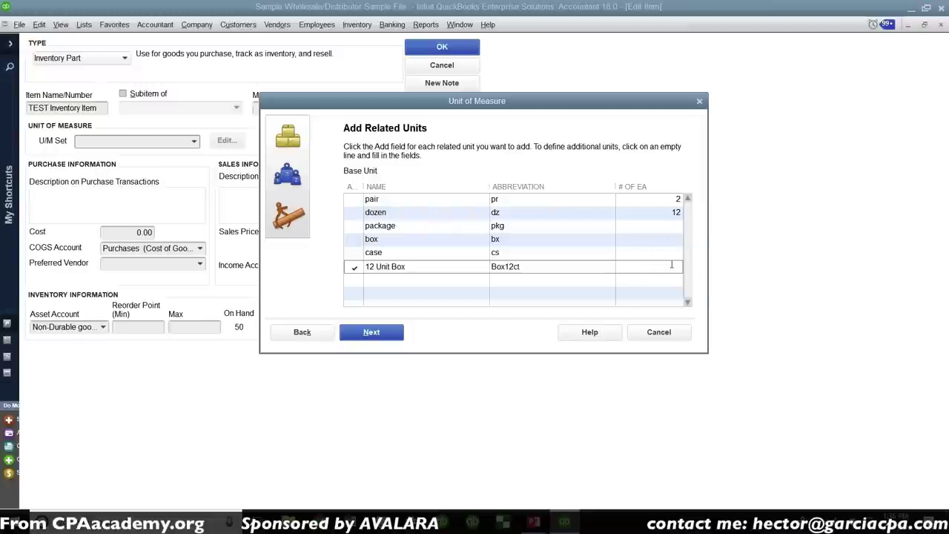
{"action": "type", "text": "12"}
Add a second related unit named 1 Crate (10 boxes), abbreviated 12BoxCrate and equal to 120 each, and try to continue
{"action": "left_click", "coordinate": [353, 281]}
{"action": "type", "text": "1 Cra"}
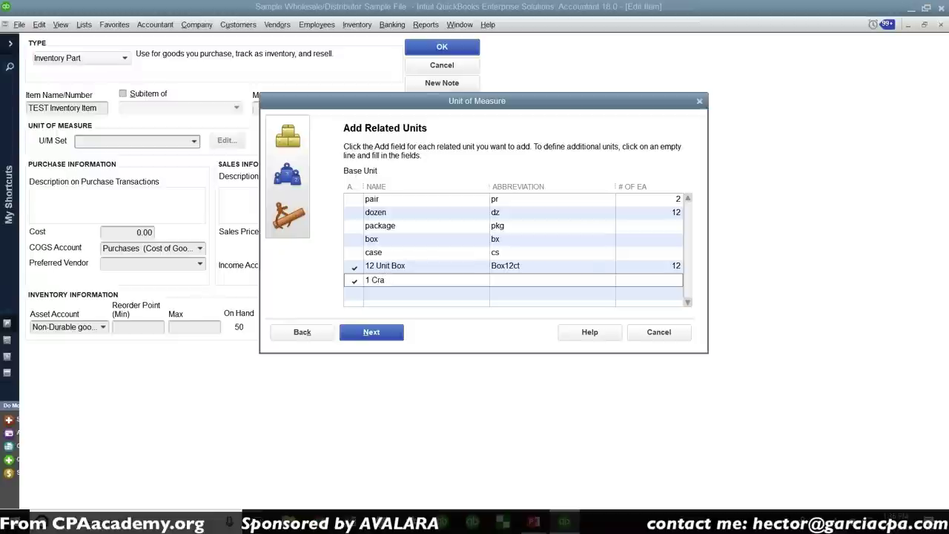
{"action": "type", "text": "te (120)"}
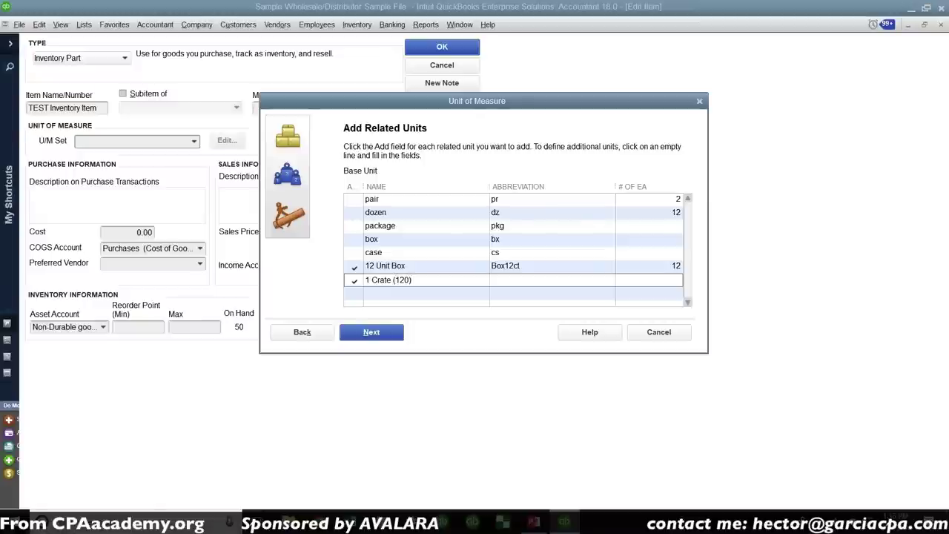
{"action": "key", "text": "BackSpace"}
{"action": "key", "text": "BackSpace"}
{"action": "key", "text": "BackSpace"}
{"action": "key", "text": "BackSpace"}
{"action": "type", "text": "10 boxes)"}
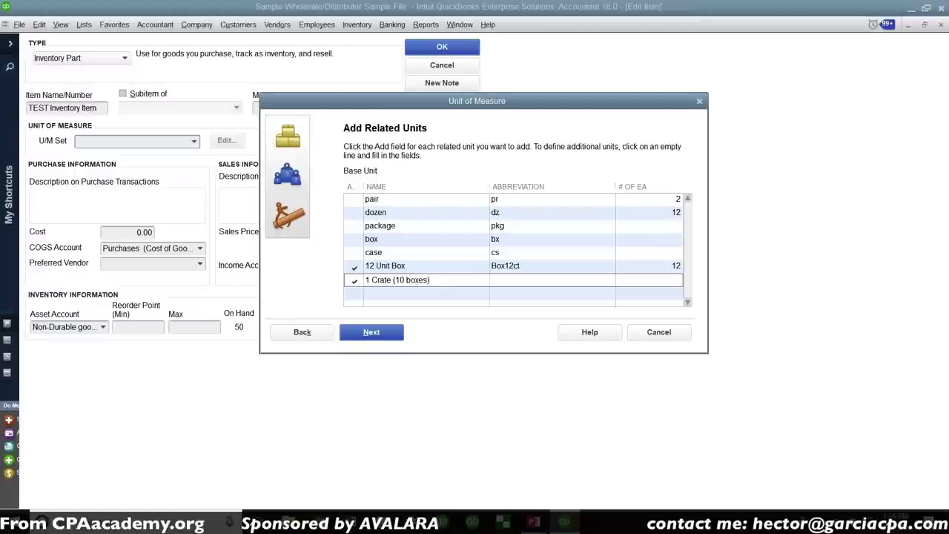
{"action": "key", "text": "shift+Home"}
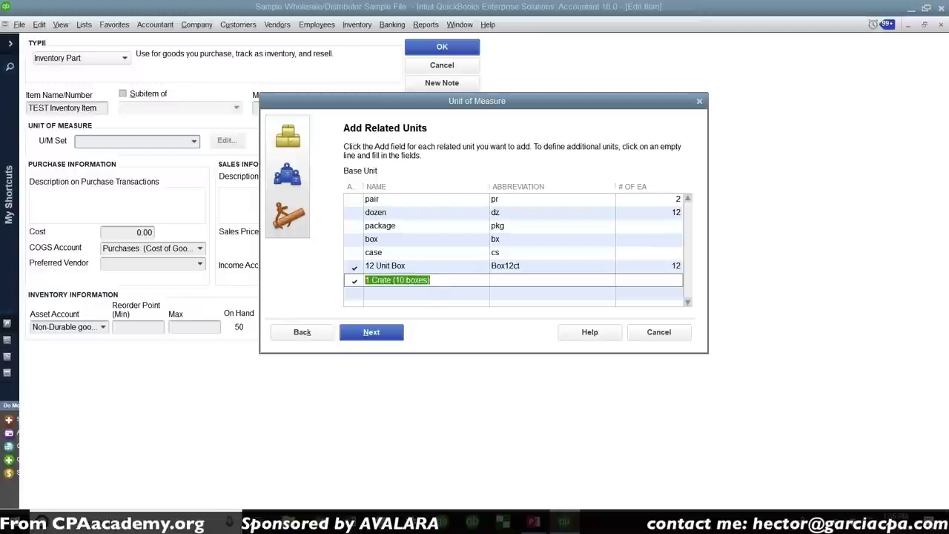
{"action": "key", "text": "Tab"}
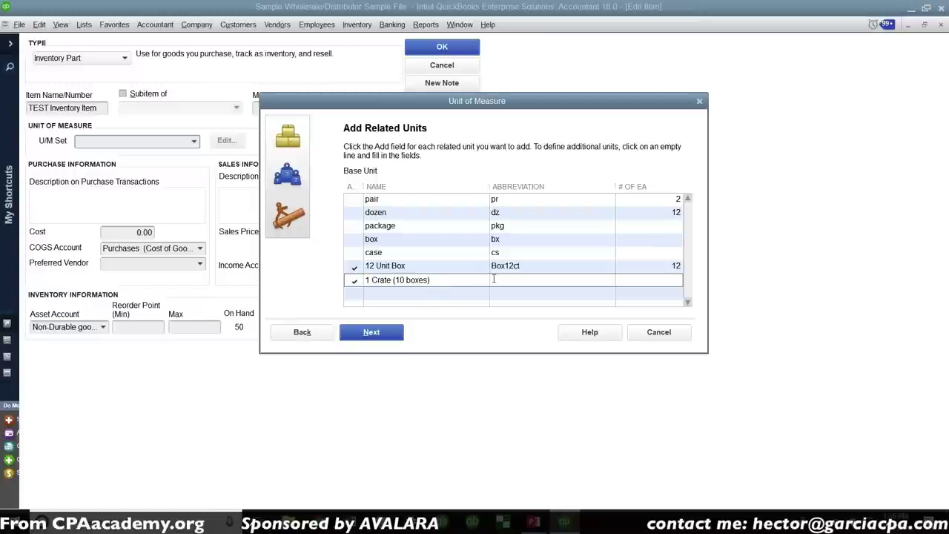
{"action": "type", "text": "12Box"}
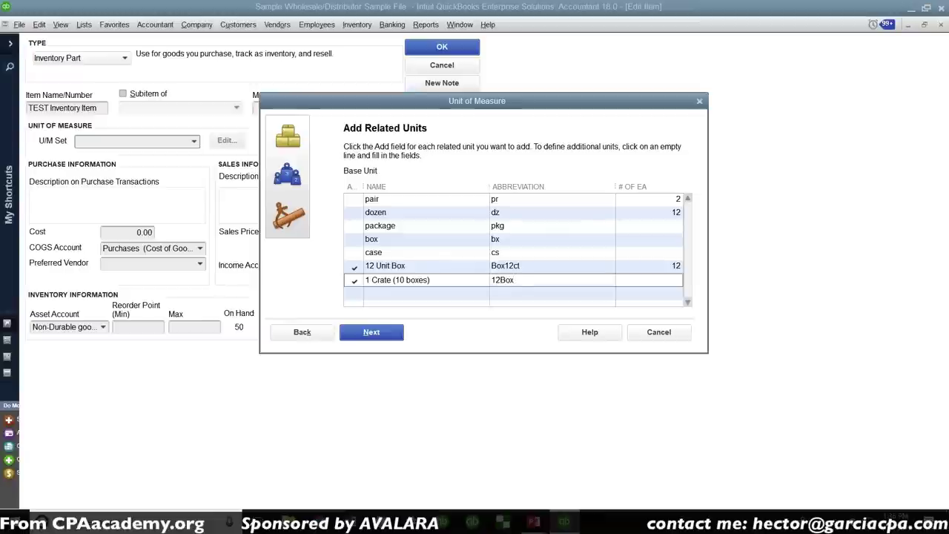
{"action": "type", "text": "Crate"}
{"action": "key", "text": "Tab"}
{"action": "type", "text": "120"}
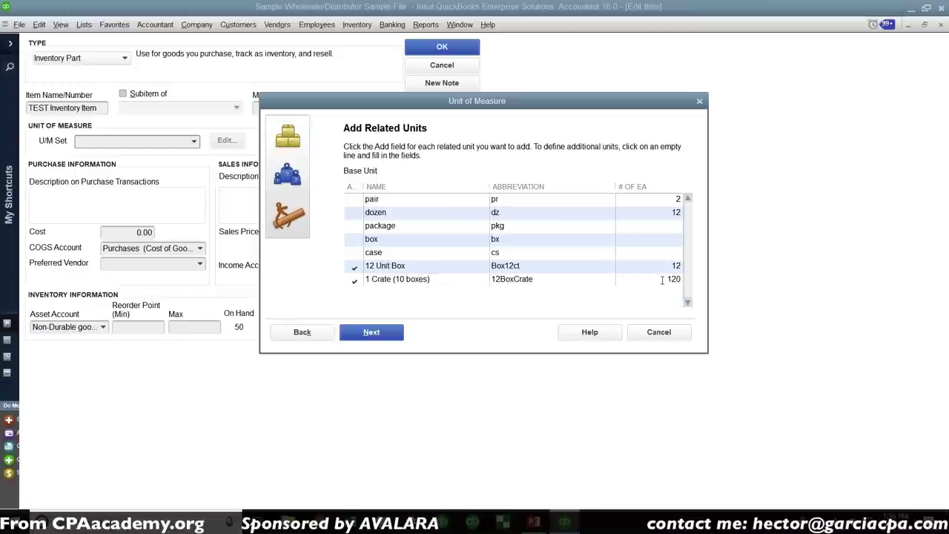
{"action": "key", "text": "Tab"}
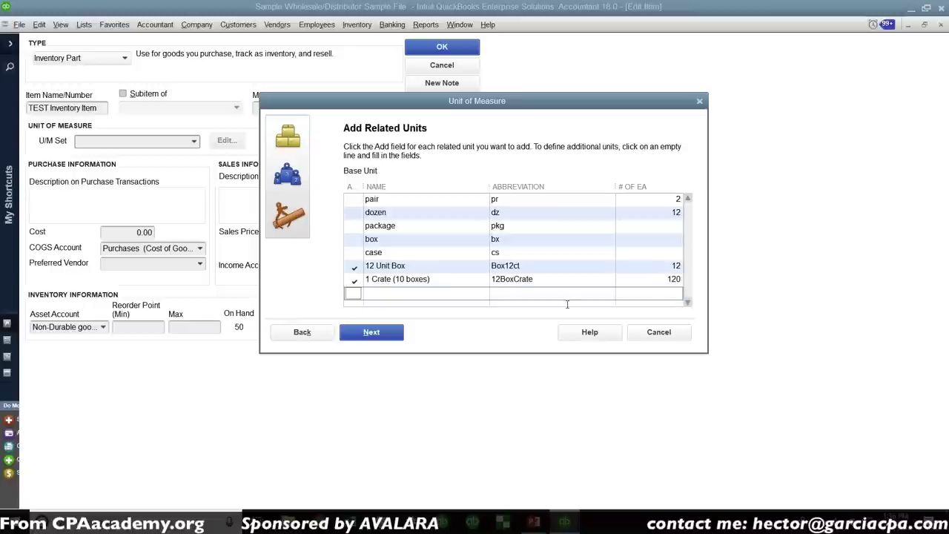
{"action": "left_click", "coordinate": [382, 336]}
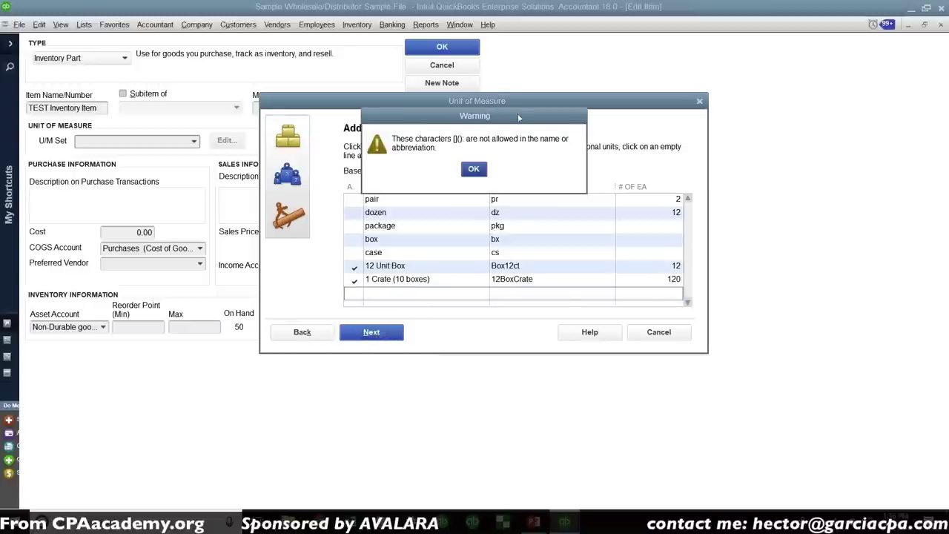
{"action": "key", "text": "Return"}
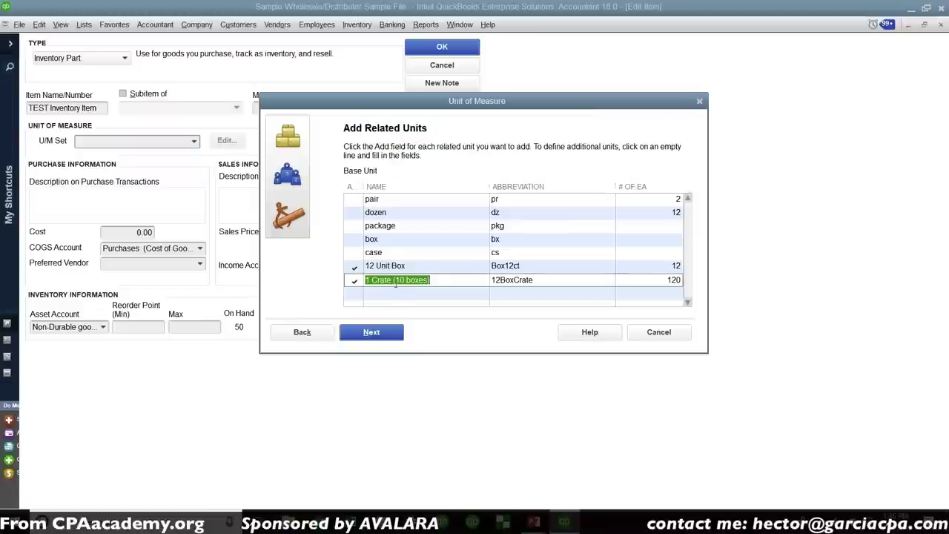
Remove the parentheses so the crate unit is named 1 Crate 10 boxes, and continue to the default units of measure
{"action": "left_click", "coordinate": [394, 280]}
{"action": "key", "text": "BackSpace"}
{"action": "left_click", "coordinate": [435, 281]}
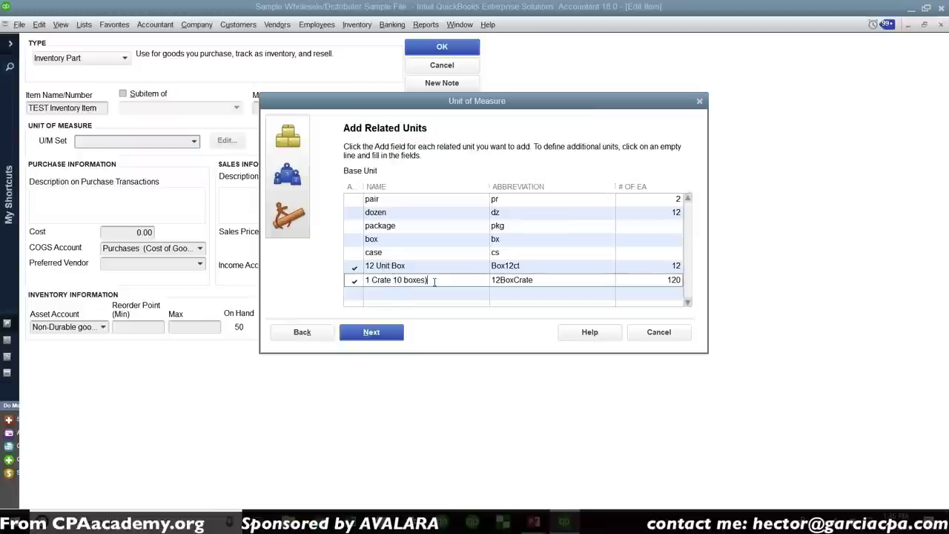
{"action": "key", "text": "BackSpace"}
{"action": "left_click", "coordinate": [378, 335]}
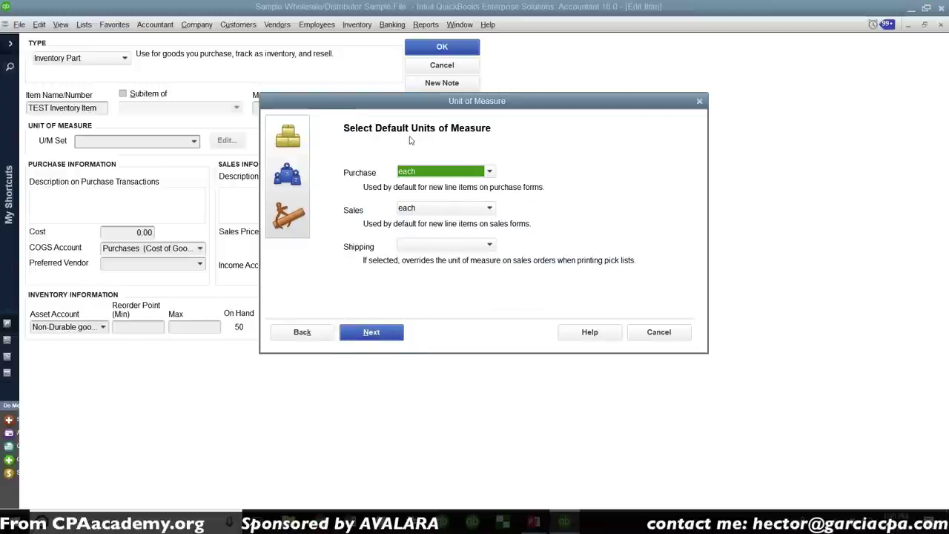
Set the default units to 1 Crate 10 boxes for purchases, each for sales and 12 Unit Box for shipping, and continue
{"action": "left_click", "coordinate": [424, 175]}
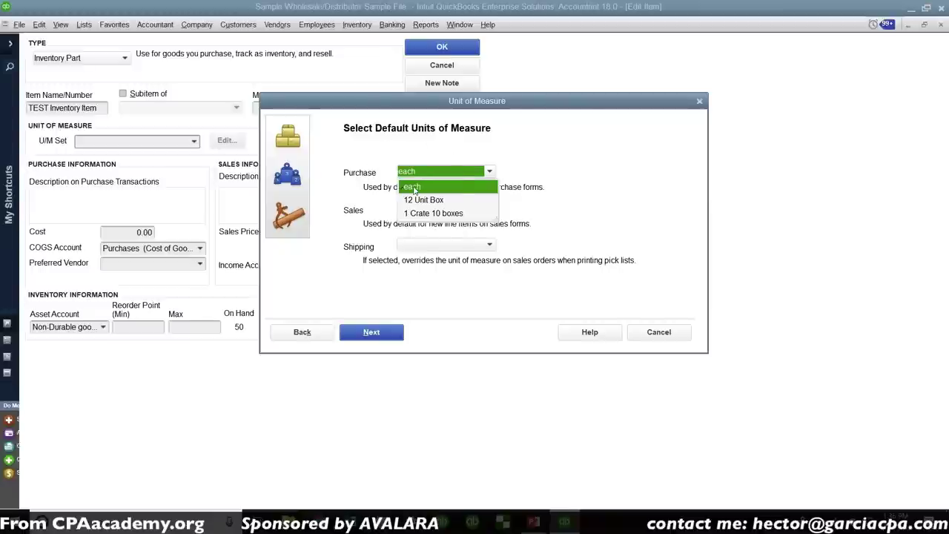
{"action": "left_click", "coordinate": [427, 214]}
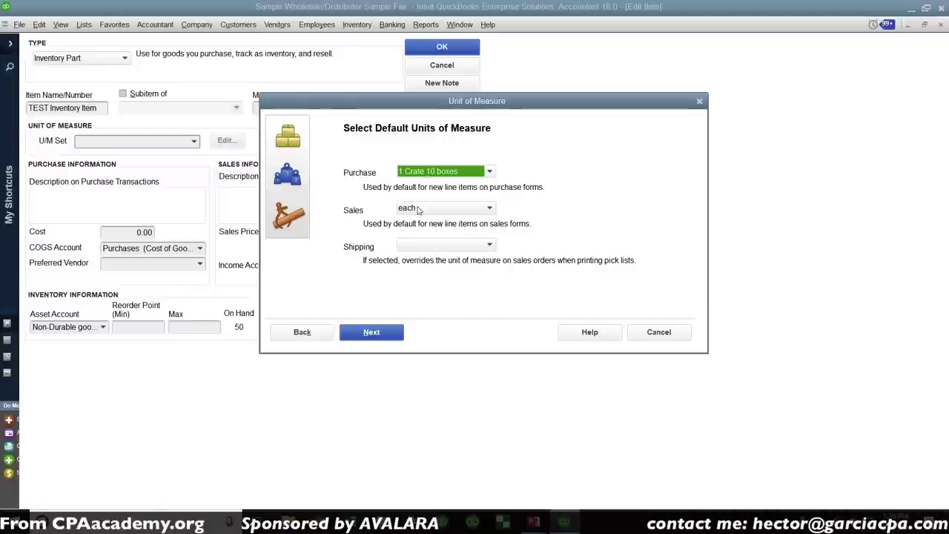
{"action": "left_click", "coordinate": [426, 210]}
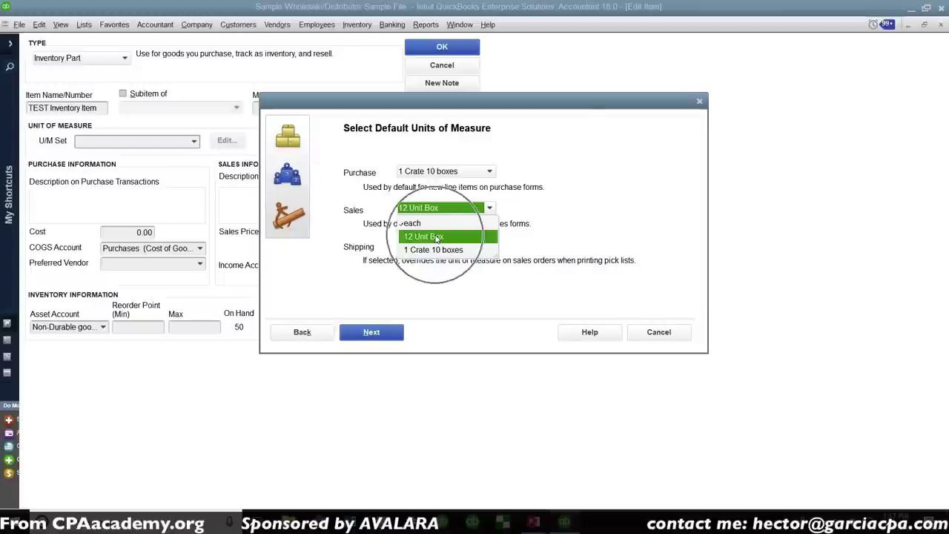
{"action": "left_click", "coordinate": [436, 236]}
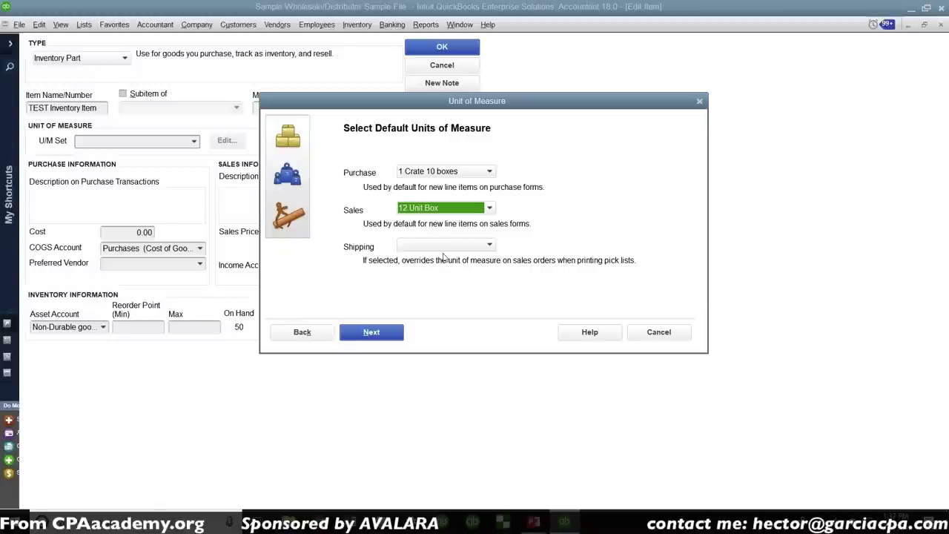
{"action": "left_click", "coordinate": [438, 246]}
{"action": "left_click", "coordinate": [439, 288]}
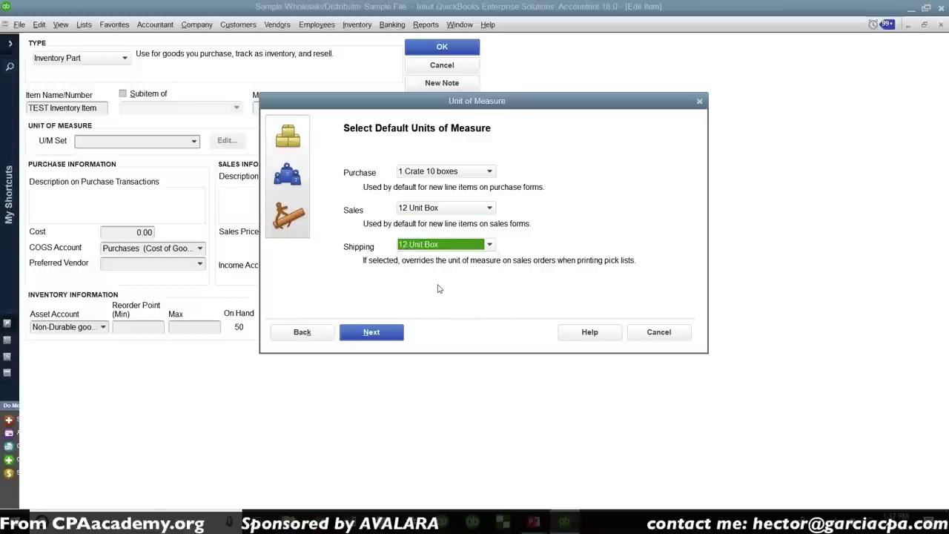
{"action": "left_click", "coordinate": [433, 208]}
{"action": "left_click", "coordinate": [428, 228]}
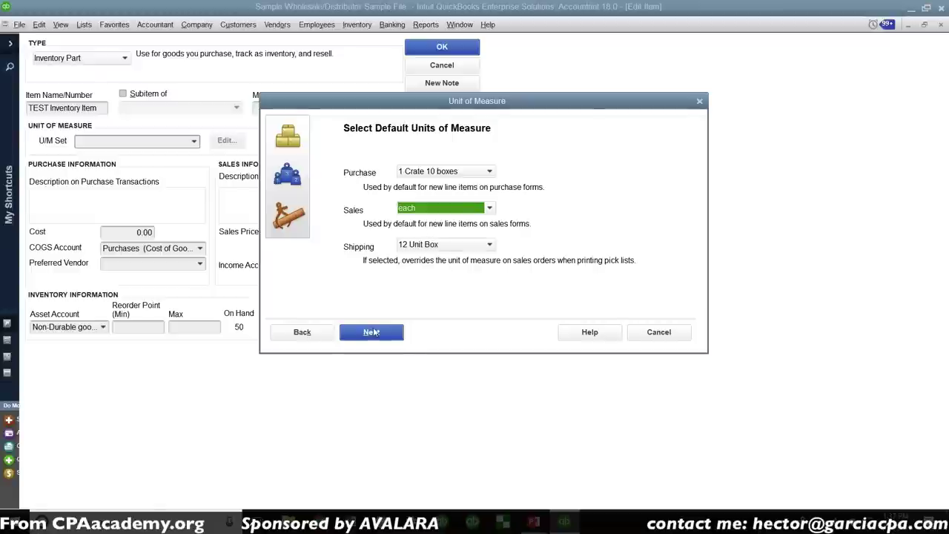
{"action": "left_click", "coordinate": [371, 332]}
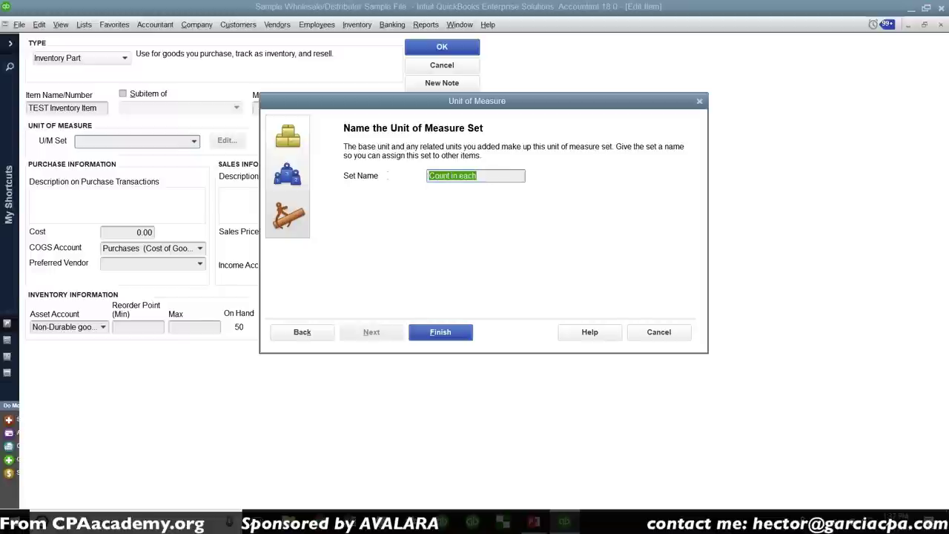
Name the unit of measure set Each/Box/Crate, finish it, and keep it selected as the item's U/M set
{"action": "type", "text": "Each"}
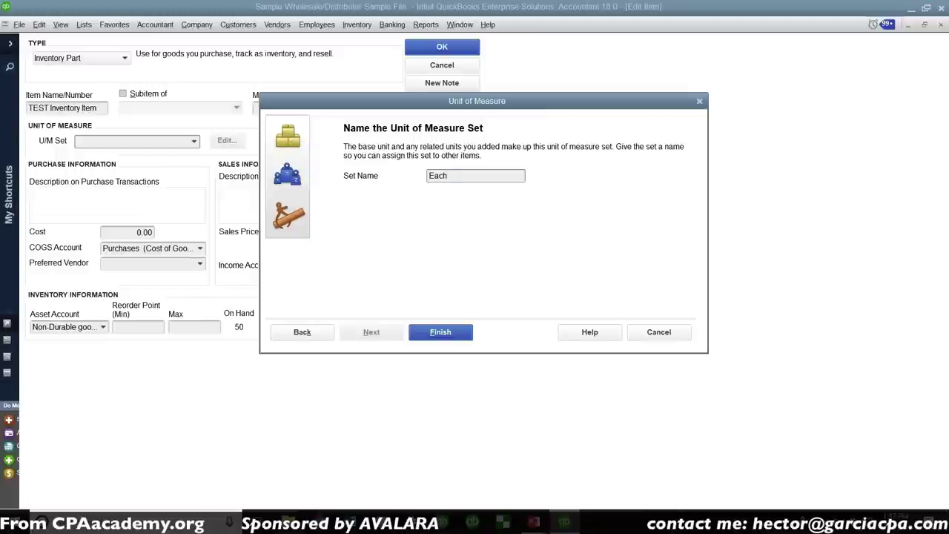
{"action": "type", "text": "/Box/Crate"}
{"action": "key", "text": "Return"}
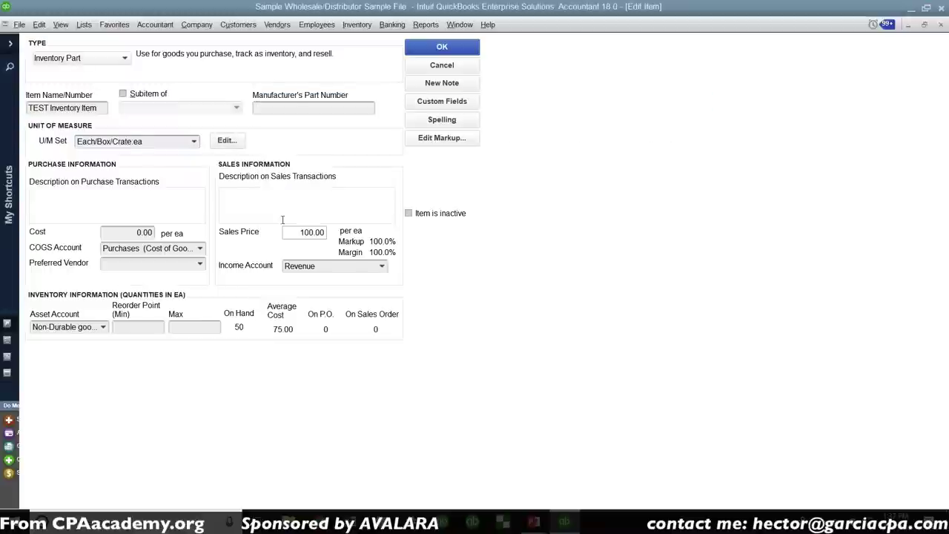
{"action": "left_click", "coordinate": [193, 141]}
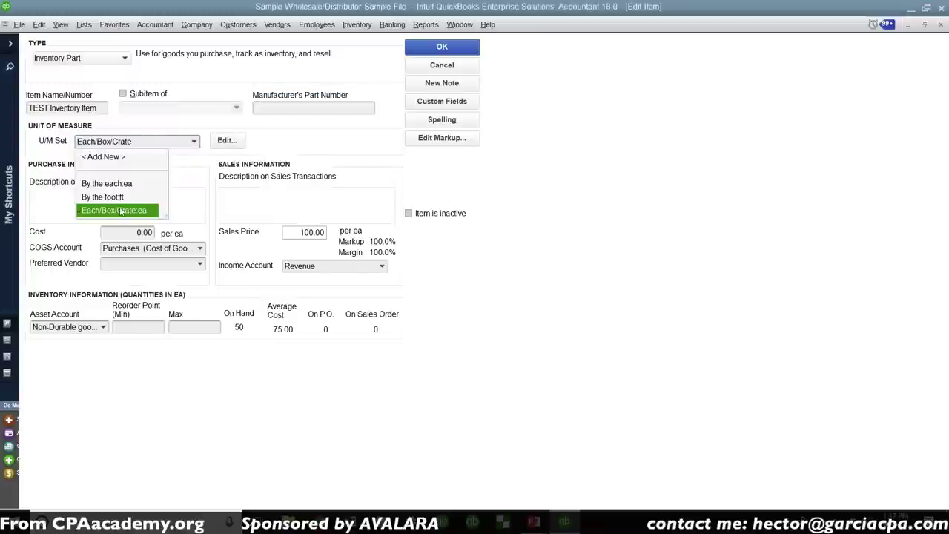
{"action": "left_click", "coordinate": [121, 210]}
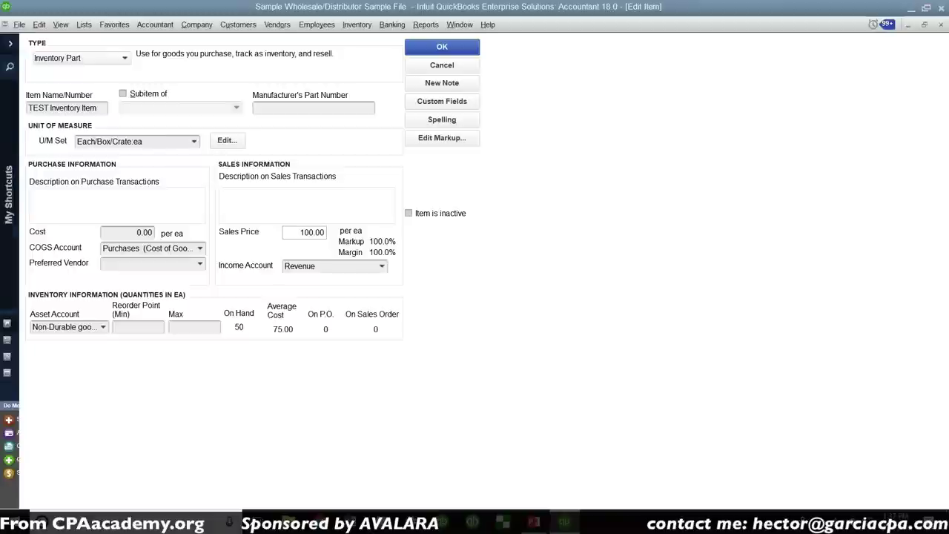
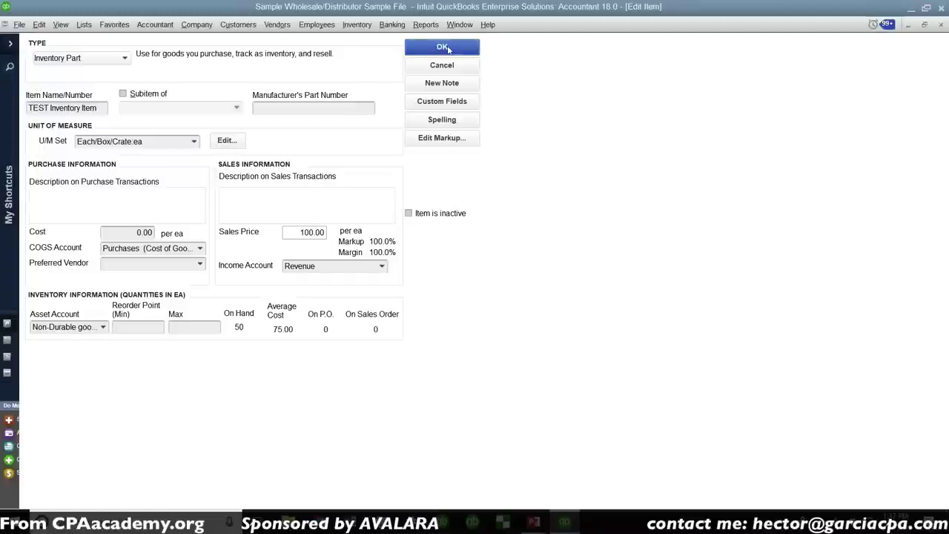
Set the item's purchase cost per each by calculating 800/12 in the cost field
{"action": "left_click", "coordinate": [122, 234]}
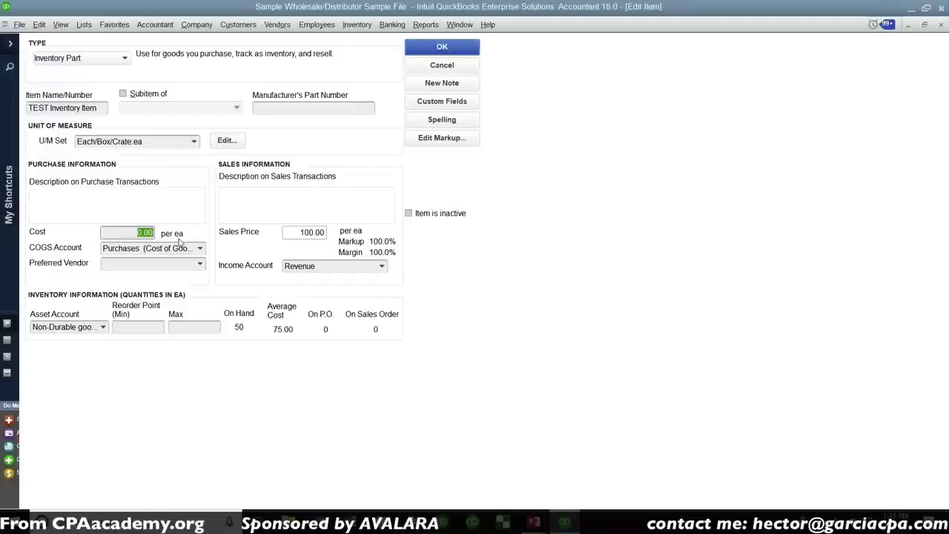
{"action": "type", "text": "75"}
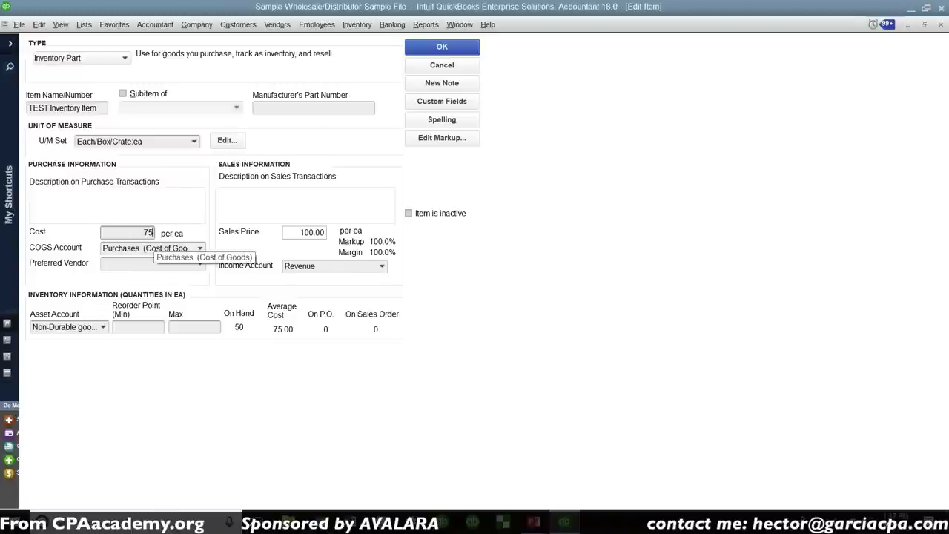
{"action": "double_click", "coordinate": [147, 232]}
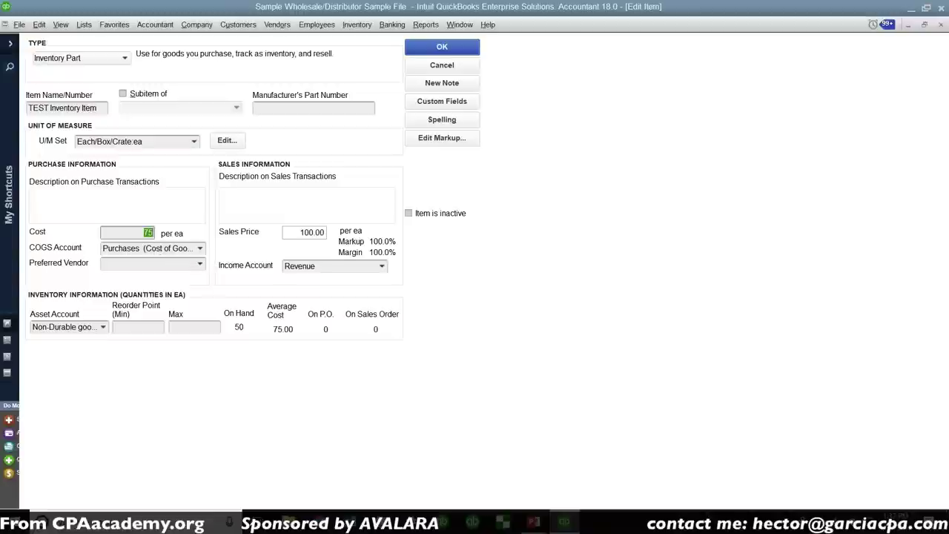
{"action": "type", "text": "800/"}
{"action": "type", "text": "12"}
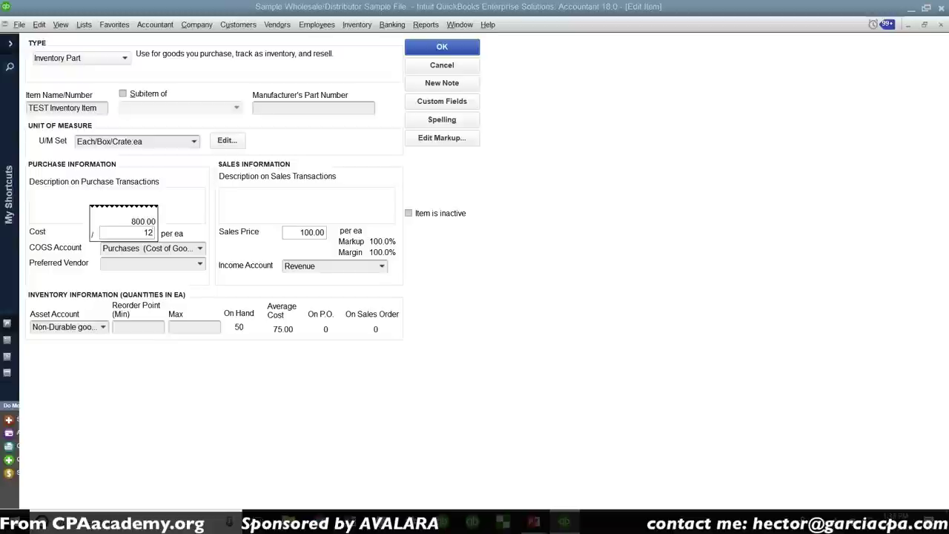
{"action": "key", "text": "Return"}
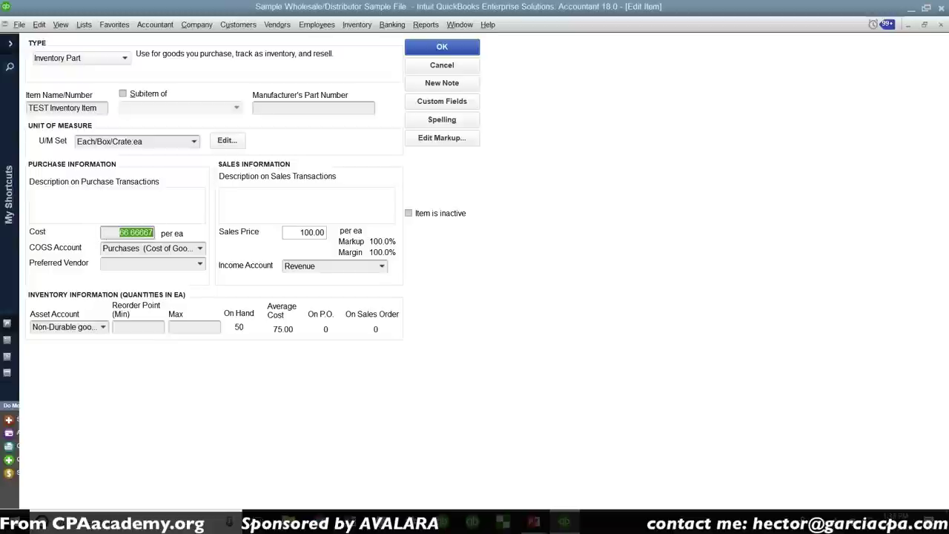
{"action": "left_click", "coordinate": [139, 230]}
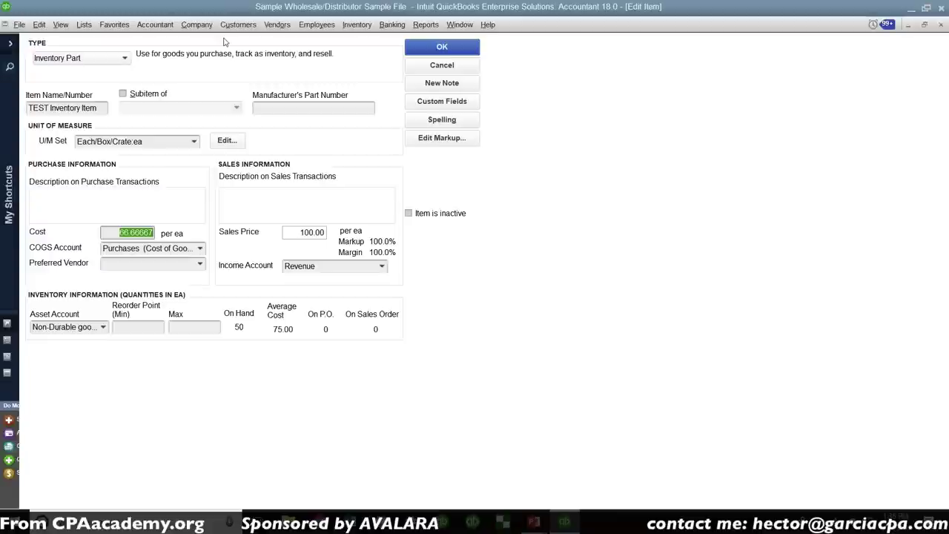
Change the crate unit's abbreviation to 10BoxCrate in the Each/Box/Crate set, then save the item and close the item list
{"action": "left_click", "coordinate": [230, 146]}
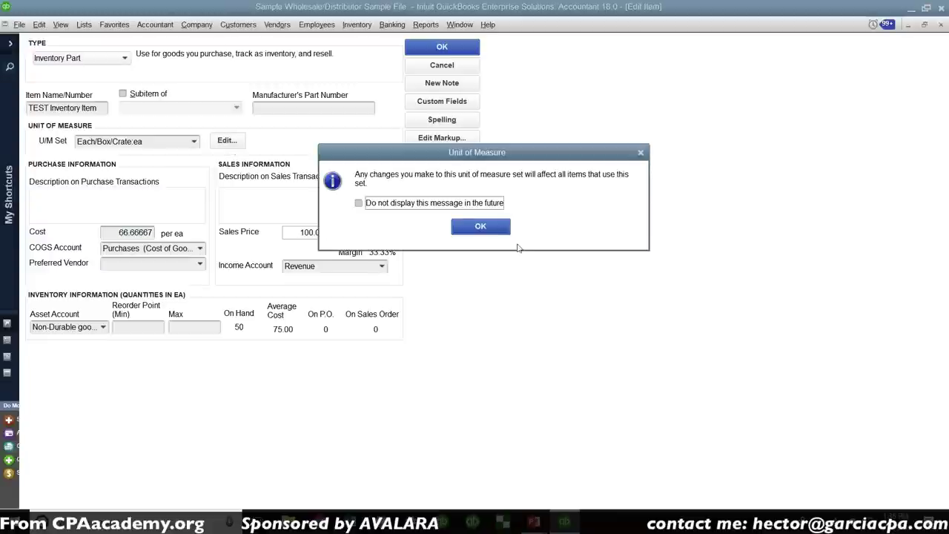
{"action": "left_click", "coordinate": [498, 233]}
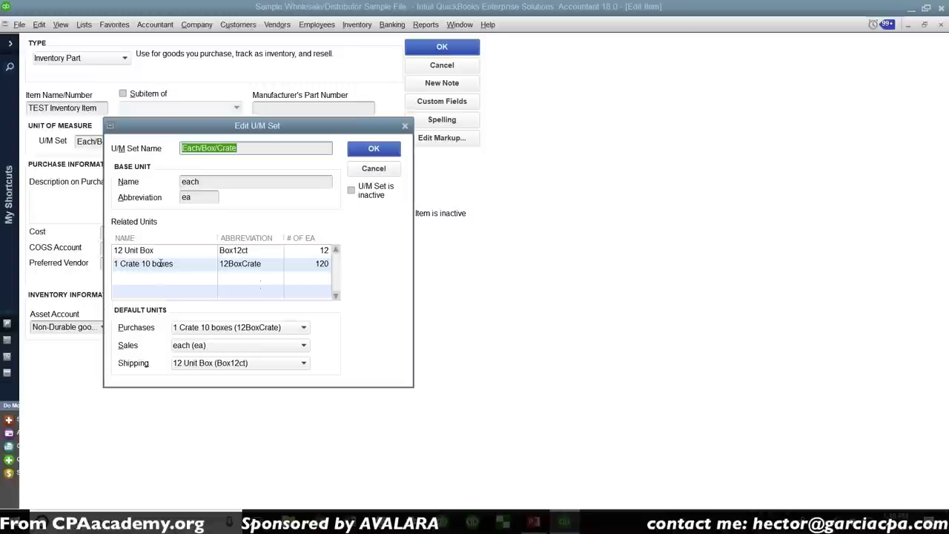
{"action": "left_click", "coordinate": [180, 265]}
{"action": "left_click", "coordinate": [180, 265]}
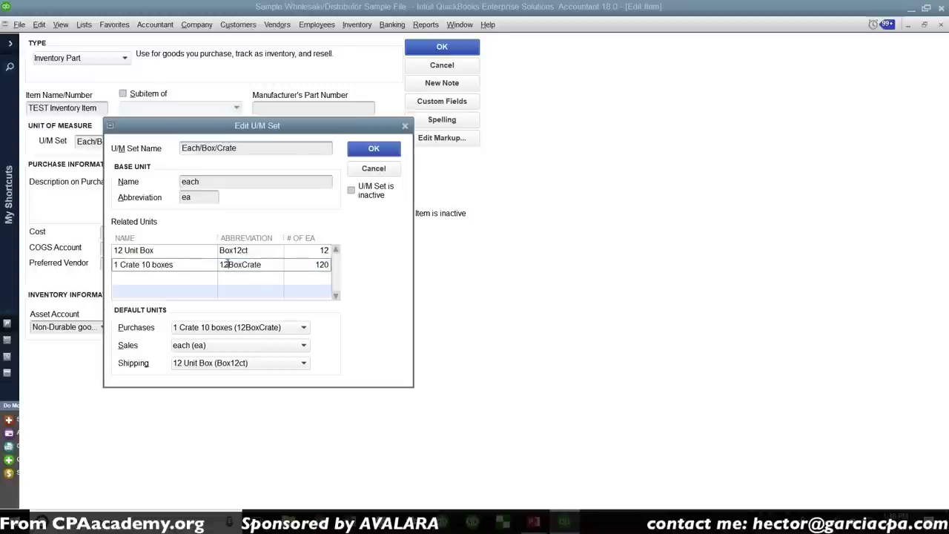
{"action": "left_click", "coordinate": [226, 264]}
{"action": "key", "text": "BackSpace"}
{"action": "type", "text": "0"}
{"action": "left_click_drag", "start_coordinate": [273, 267], "coordinate": [220, 265]}
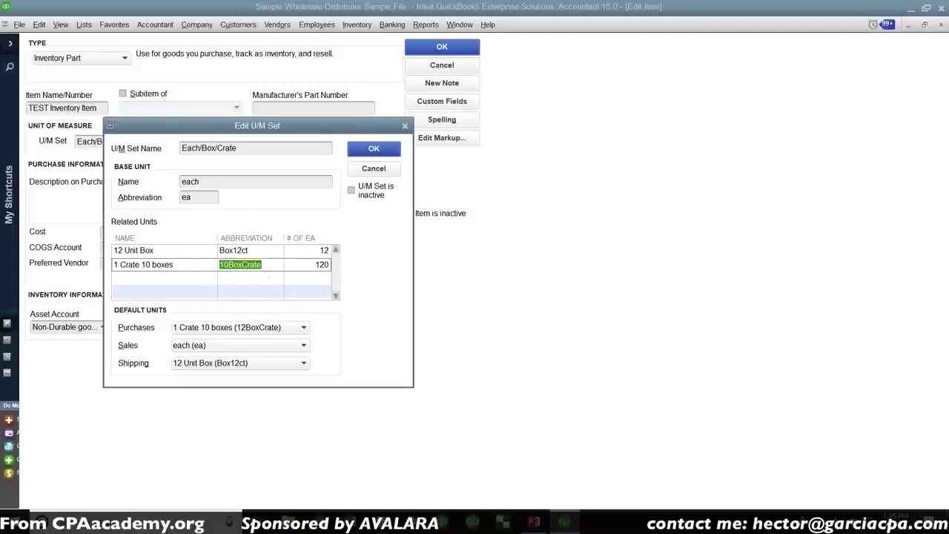
{"action": "left_click", "coordinate": [374, 148]}
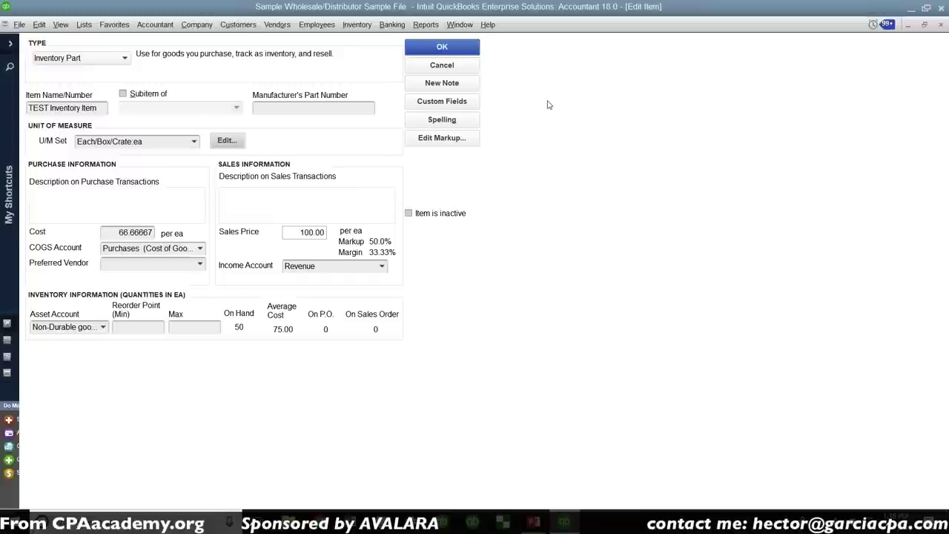
{"action": "left_click", "coordinate": [444, 49]}
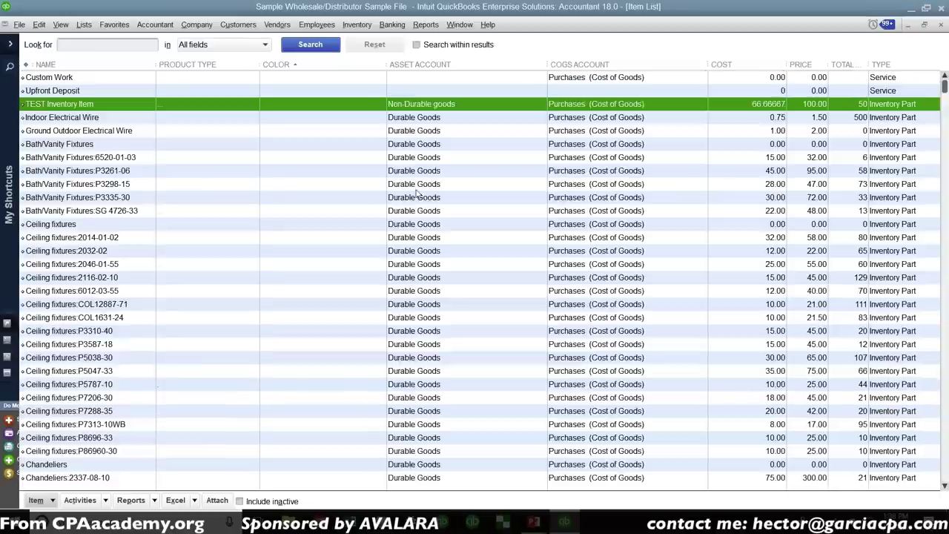
{"action": "key", "text": "Escape"}
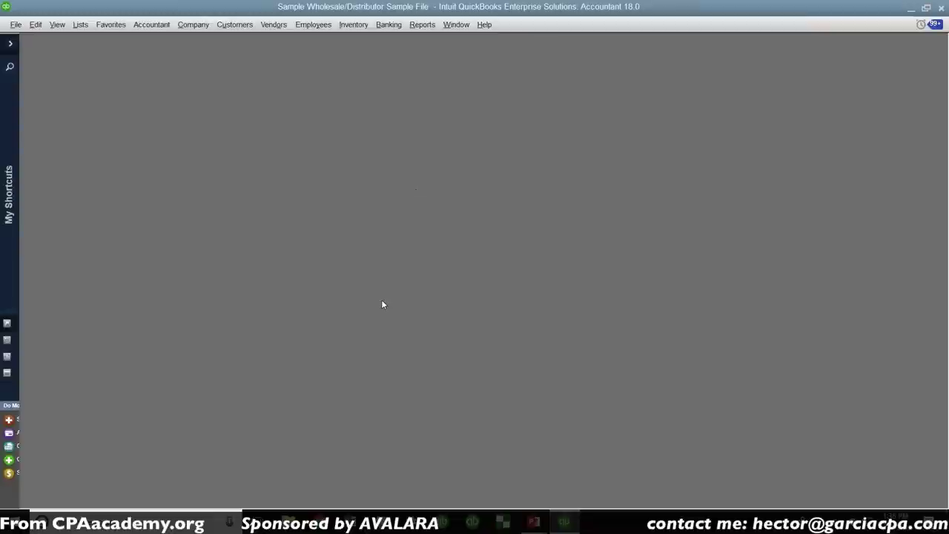
Create a new purchase order for the vendor Business Supply Center and maximize its window
{"action": "left_click", "coordinate": [274, 25]}
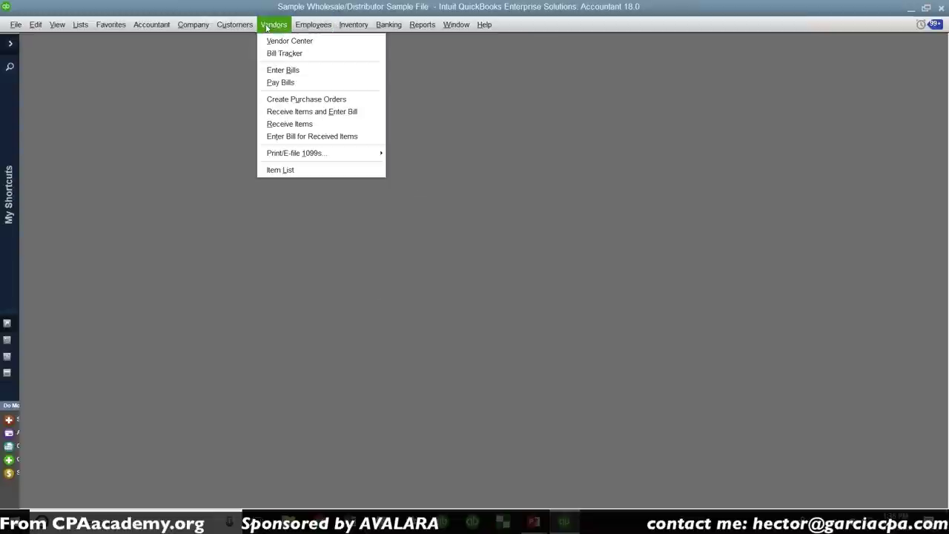
{"action": "left_click", "coordinate": [299, 99]}
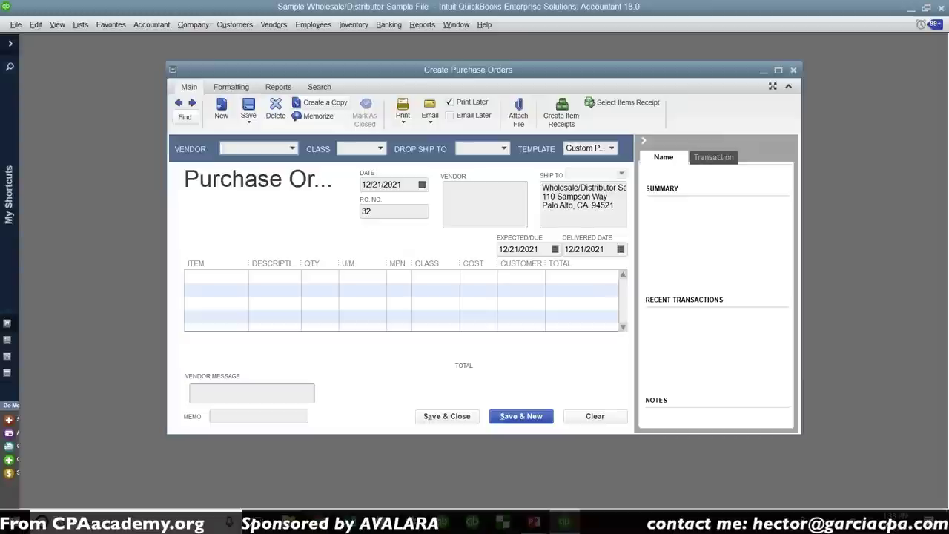
{"action": "left_click", "coordinate": [292, 149]}
{"action": "left_click", "coordinate": [272, 252]}
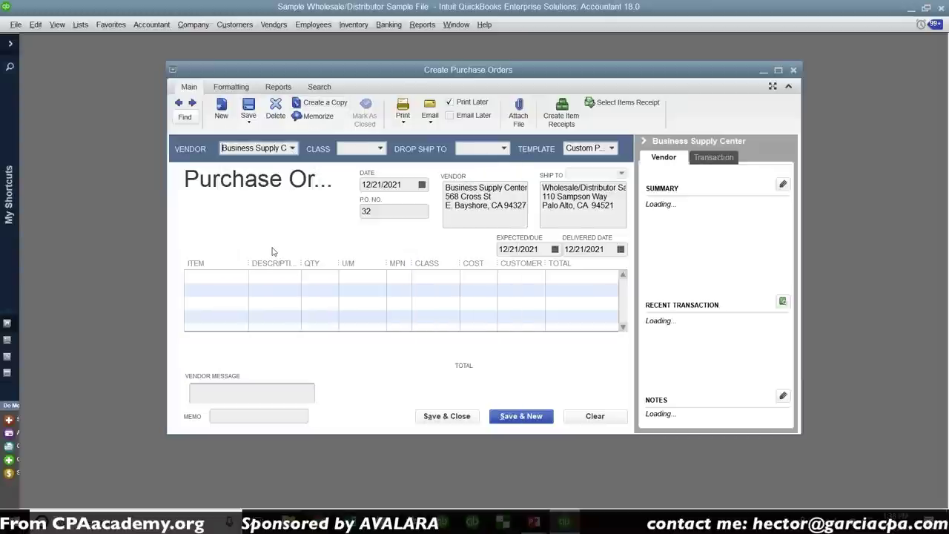
{"action": "double_click", "coordinate": [363, 71]}
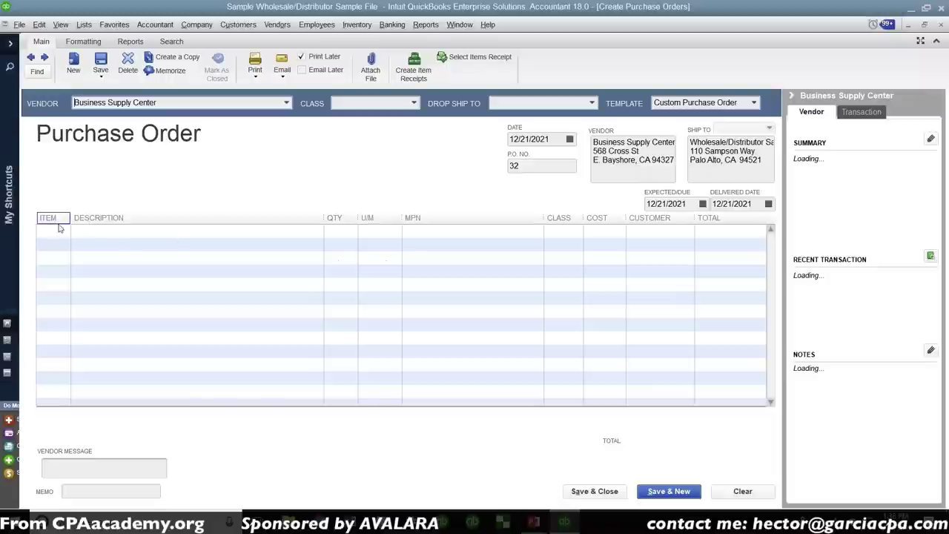
Add TEST Inventory Item to the first purchase order line and narrow the Description column to give the unit of measure more room
{"action": "left_click", "coordinate": [60, 230]}
{"action": "type", "text": "test"}
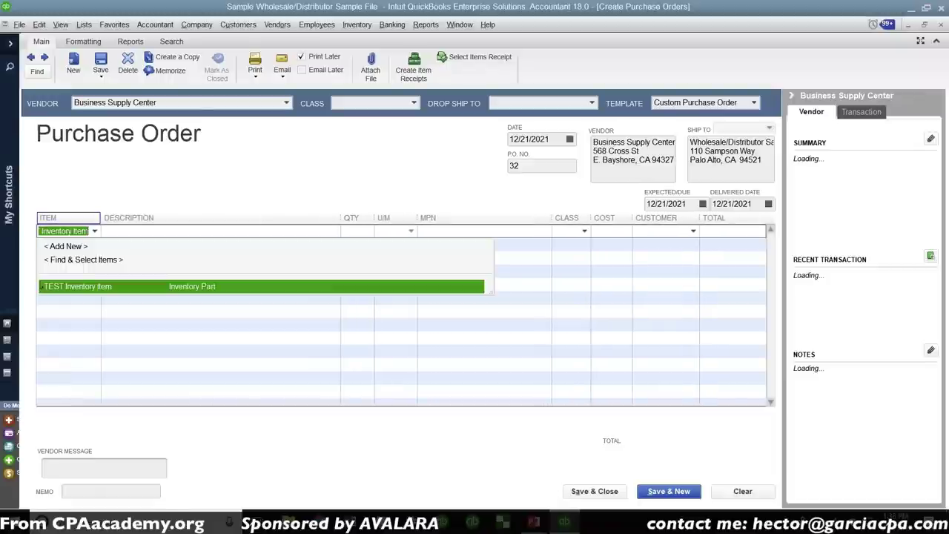
{"action": "left_click", "coordinate": [87, 288]}
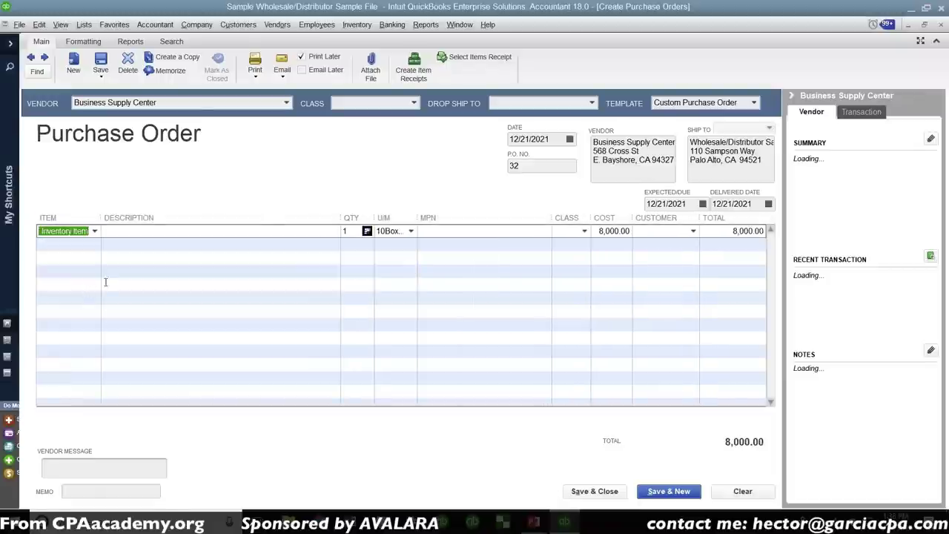
{"action": "left_click_drag", "start_coordinate": [339, 218], "coordinate": [259, 217]}
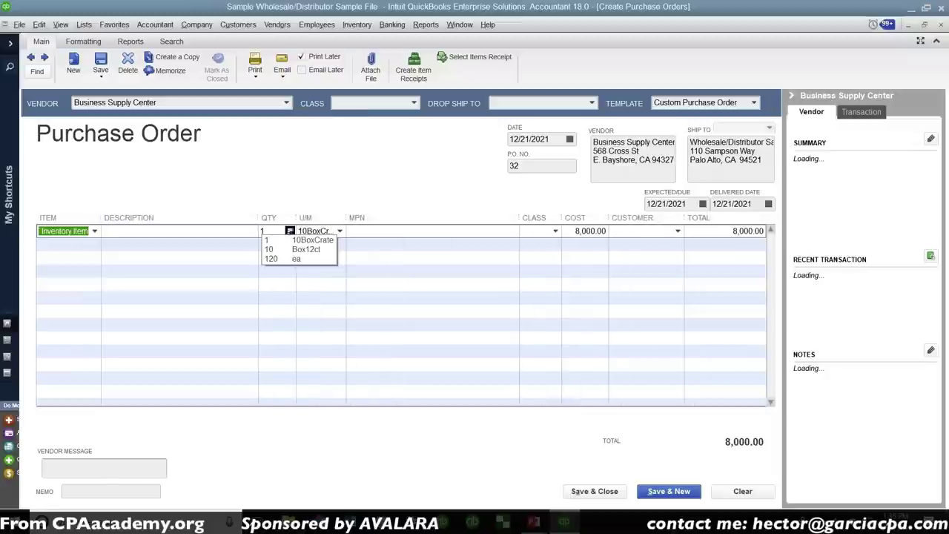
{"action": "left_click", "coordinate": [278, 240]}
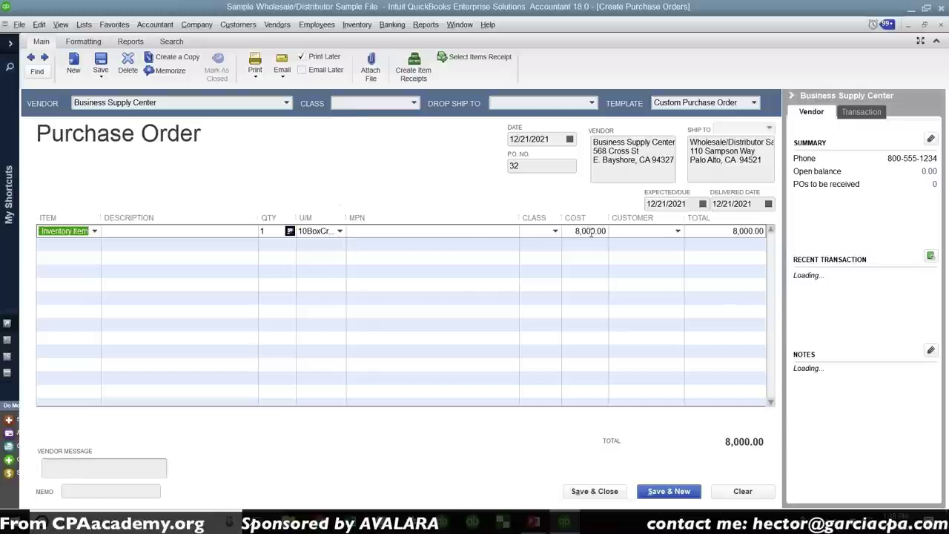
{"action": "left_click", "coordinate": [593, 231]}
{"action": "left_click", "coordinate": [593, 231]}
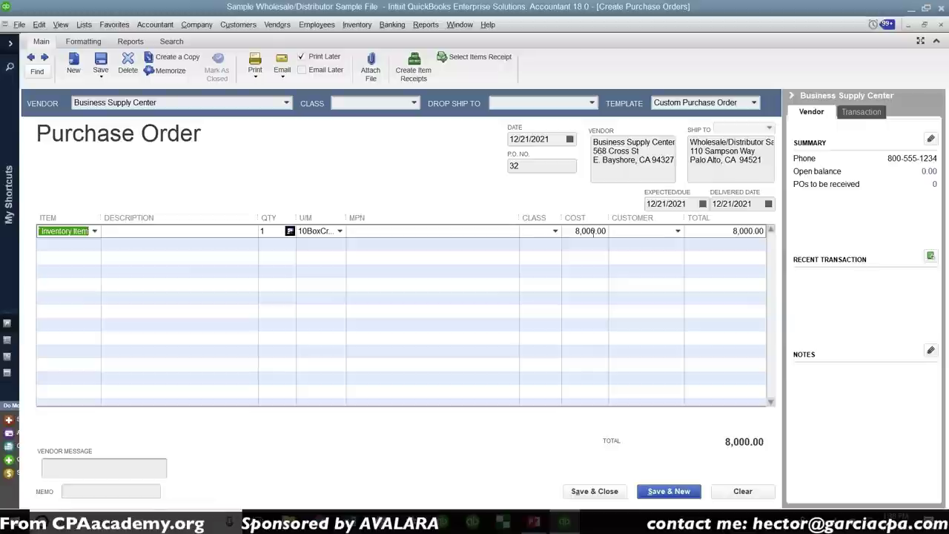
{"action": "left_click", "coordinate": [593, 232]}
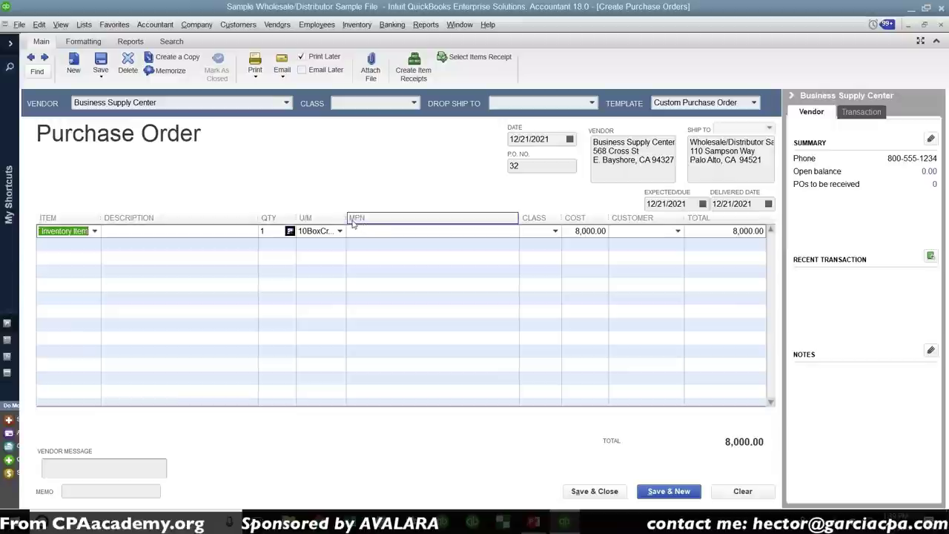
Widen the U/M column and set the TEST Inventory Item line's quantity to 90 in the ea unit
{"action": "left_click_drag", "start_coordinate": [346, 217], "coordinate": [361, 217]}
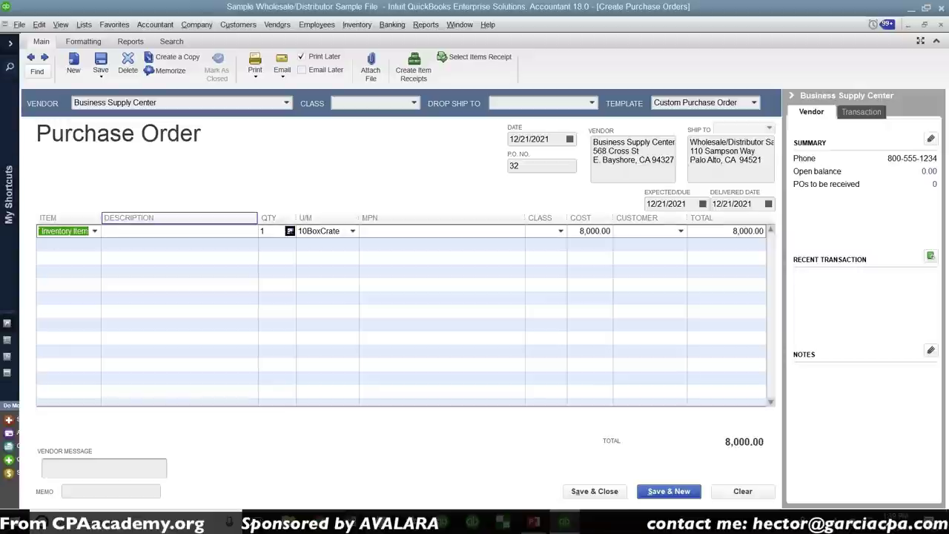
{"action": "key", "text": "Down"}
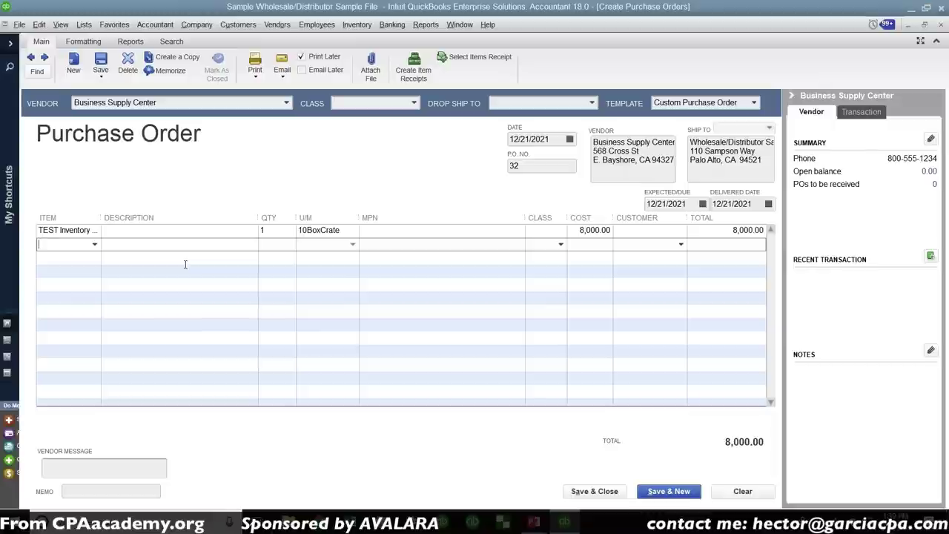
{"action": "left_click", "coordinate": [279, 230]}
{"action": "left_click_drag", "start_coordinate": [279, 230], "coordinate": [231, 230]}
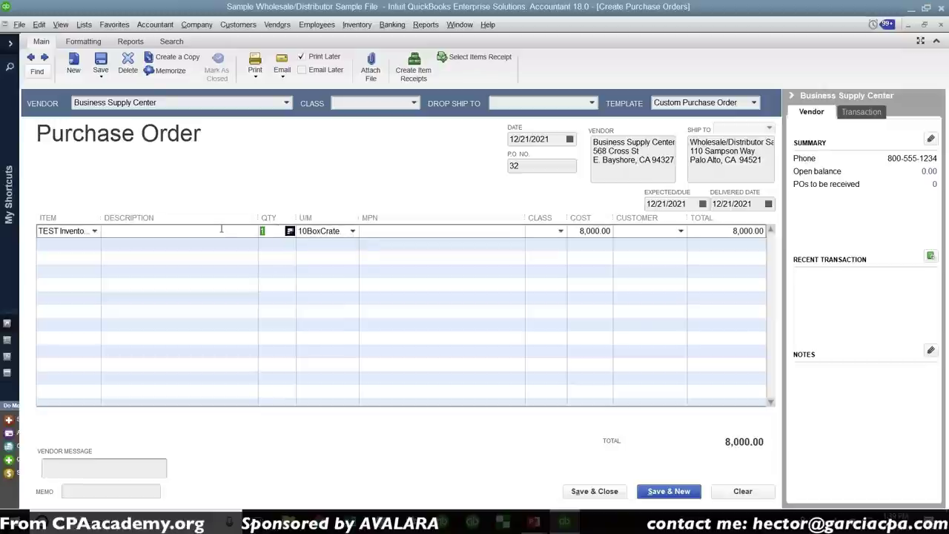
{"action": "type", "text": "90 ea"}
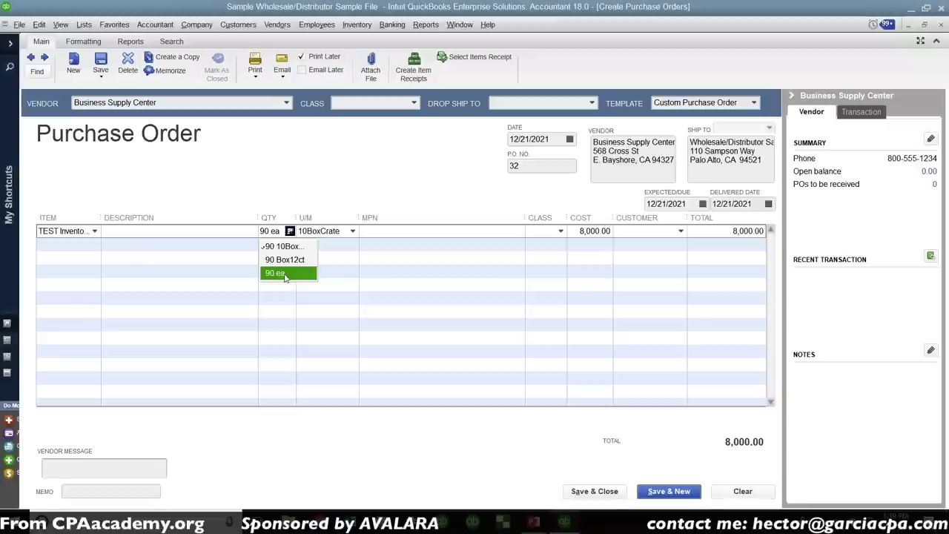
{"action": "left_click", "coordinate": [284, 276]}
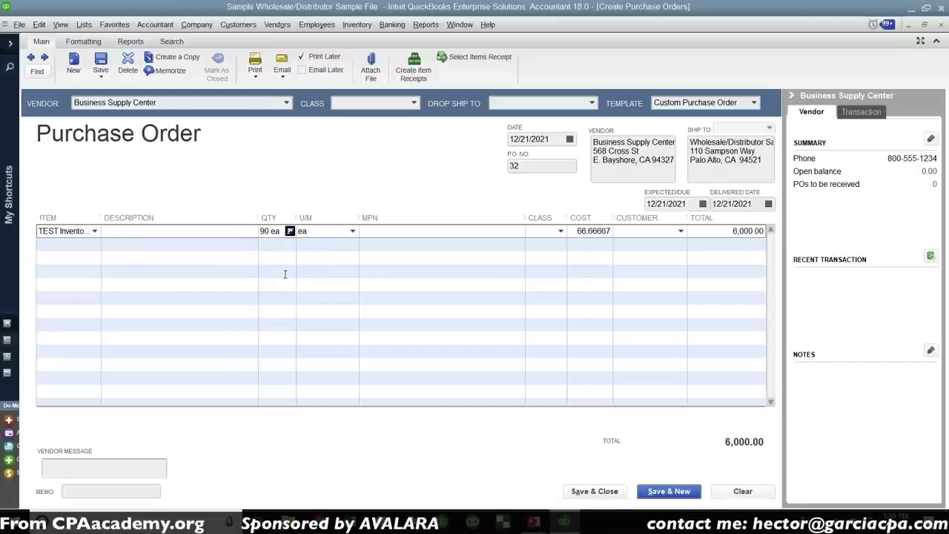
Check the line's cost and quantity, save and close the purchase order, and switch to the PowerPoint slide show
{"action": "left_click", "coordinate": [579, 233]}
{"action": "left_click_drag", "start_coordinate": [579, 233], "coordinate": [619, 233]}
{"action": "left_click", "coordinate": [267, 231]}
{"action": "left_click", "coordinate": [609, 494]}
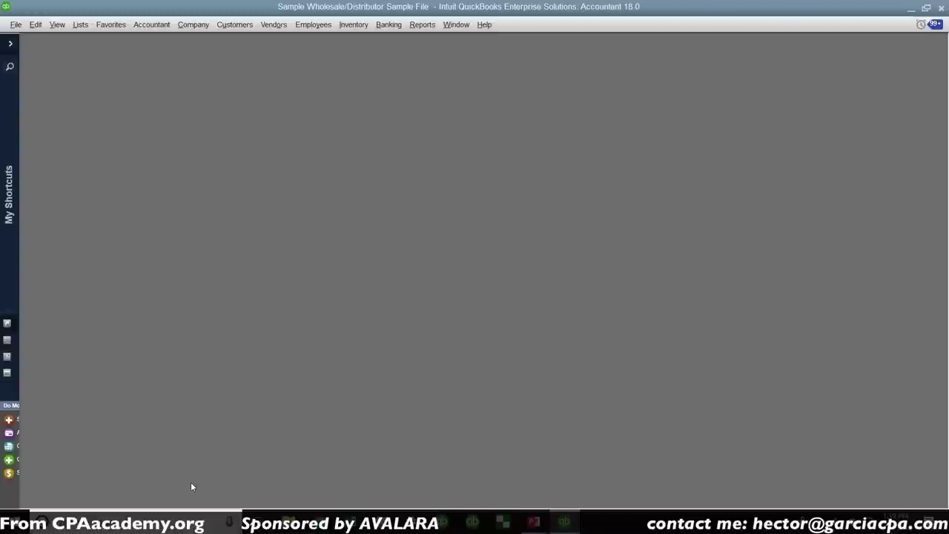
{"action": "left_click", "coordinate": [534, 522]}
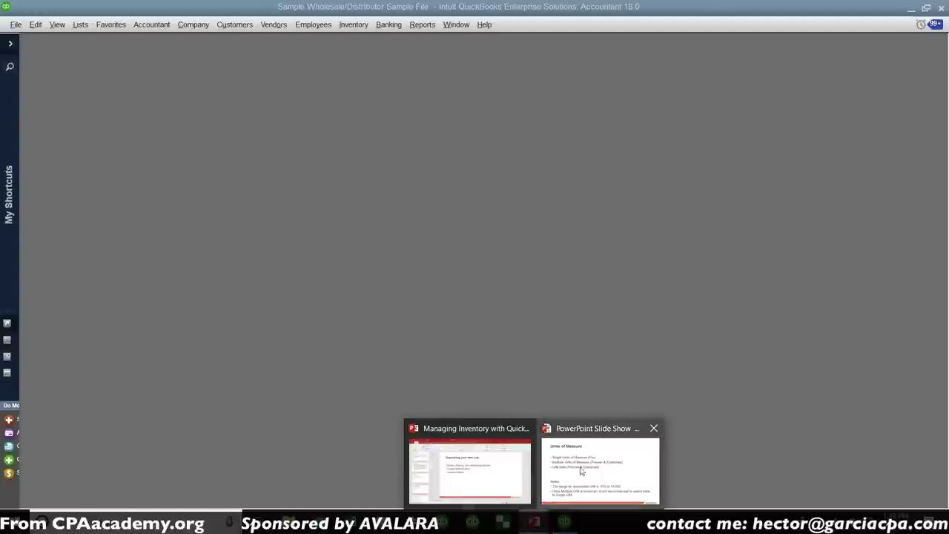
{"action": "left_click", "coordinate": [582, 471]}
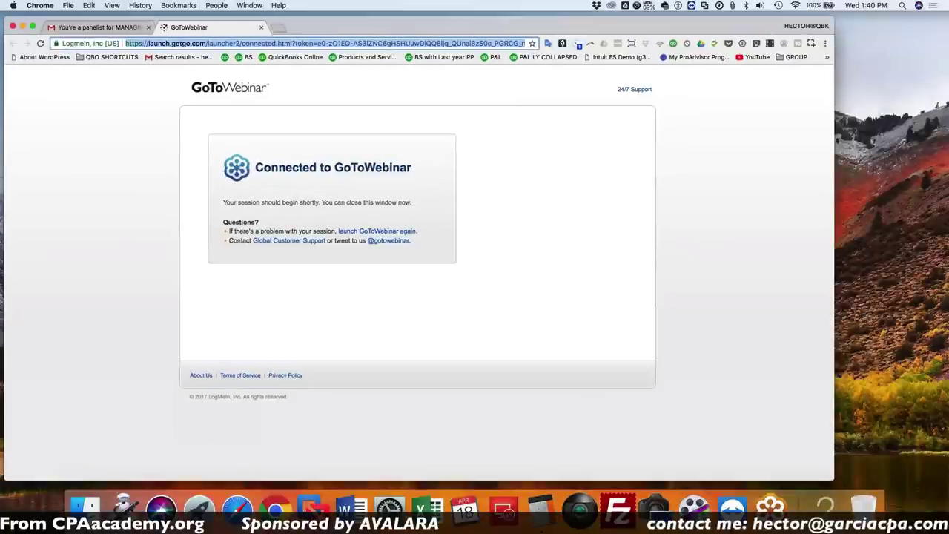
Go to google.com in Chrome, widen the browser window, and search for "1 lb to kg"
{"action": "type", "text": "google.com"}
{"action": "key", "text": "Return"}
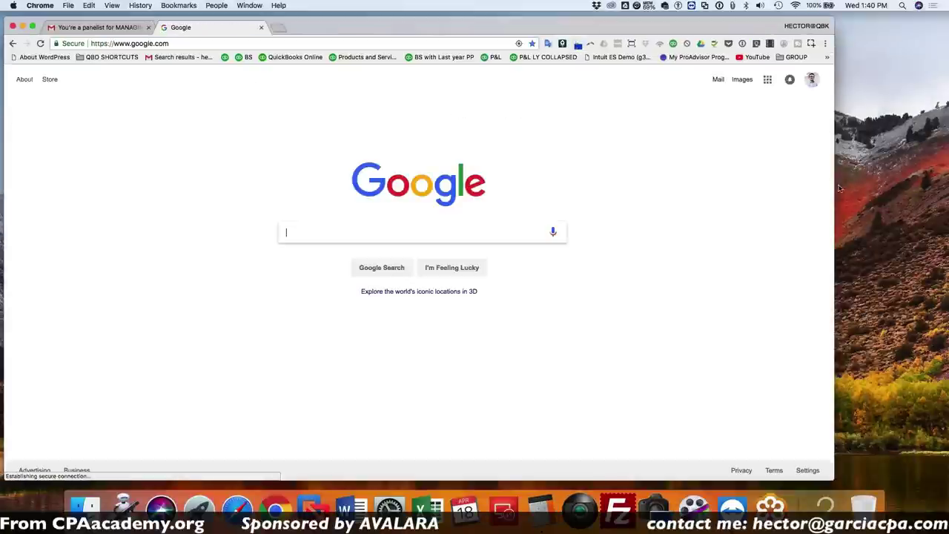
{"action": "left_click_drag", "start_coordinate": [836, 188], "coordinate": [948, 189]}
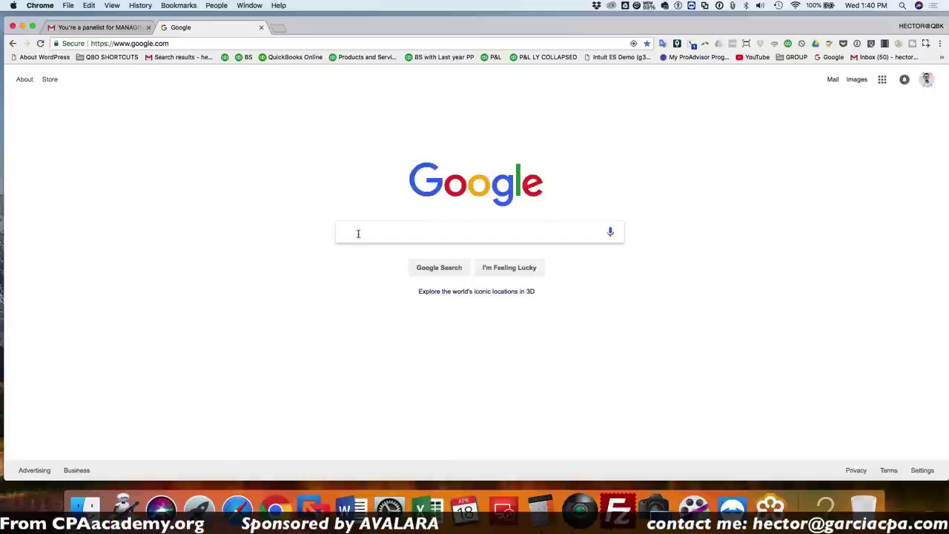
{"action": "type", "text": "1 lb"}
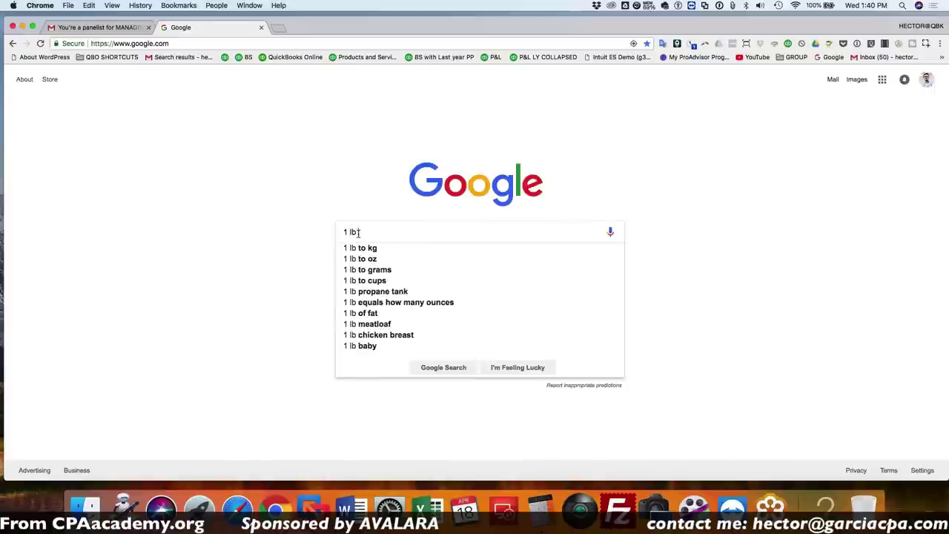
{"action": "type", "text": " to"}
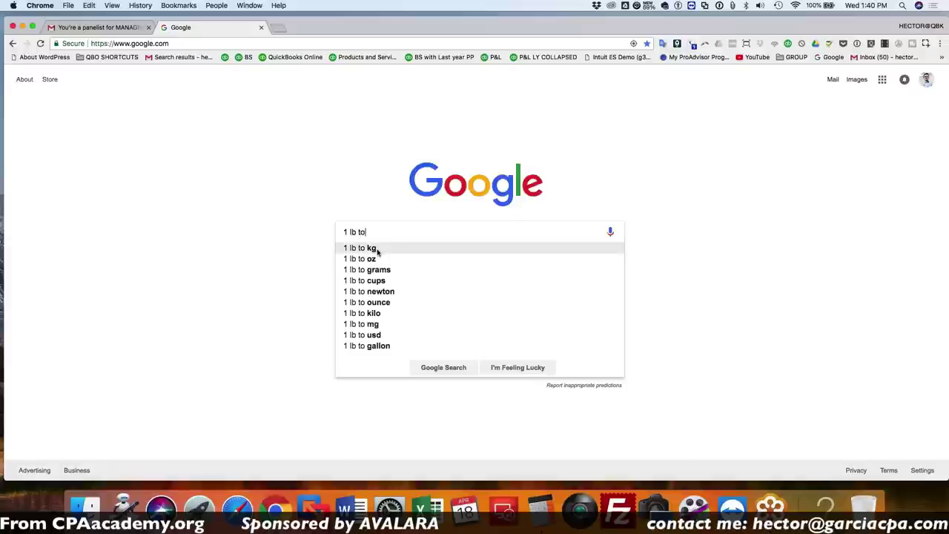
{"action": "left_click", "coordinate": [377, 251]}
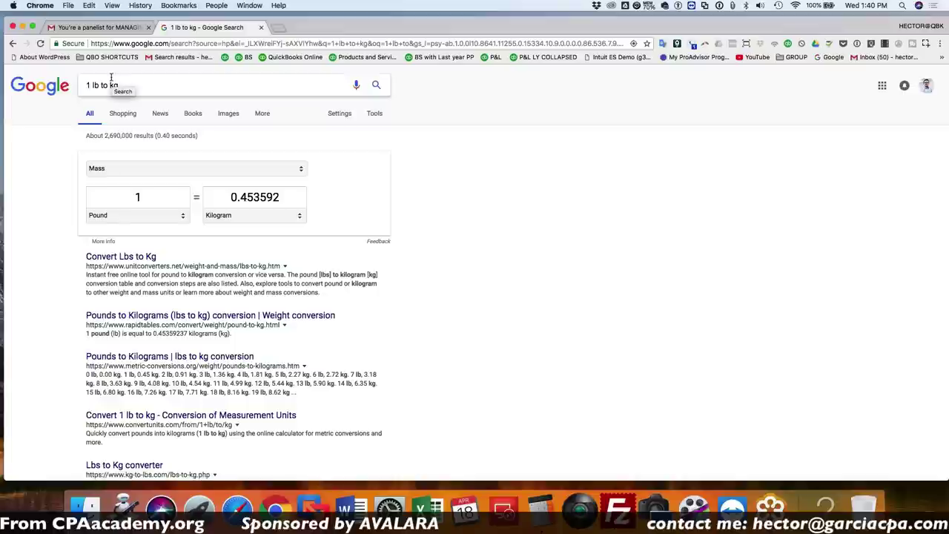
Convert 17 pounds to kilograms in the unit converter, then return to the Units of Measure slide
{"action": "left_click", "coordinate": [231, 194]}
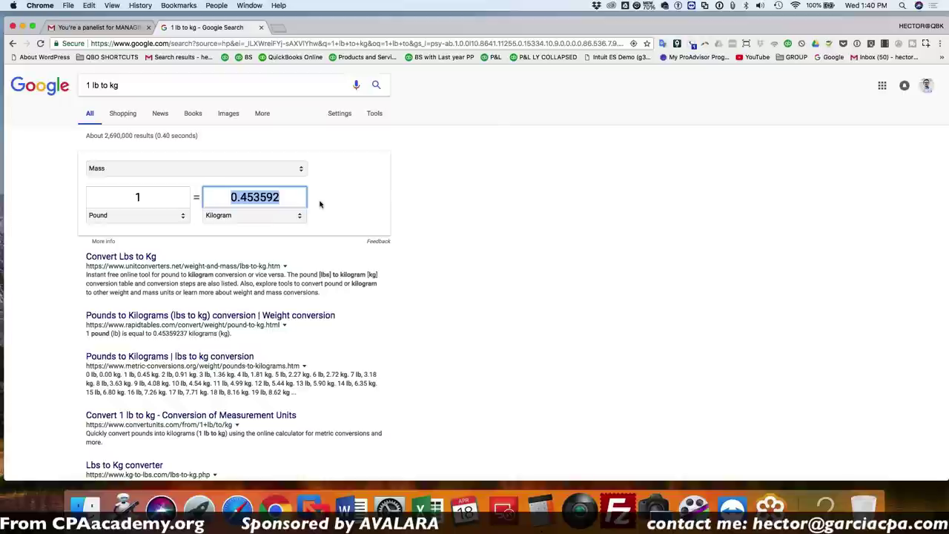
{"action": "left_click", "coordinate": [163, 198]}
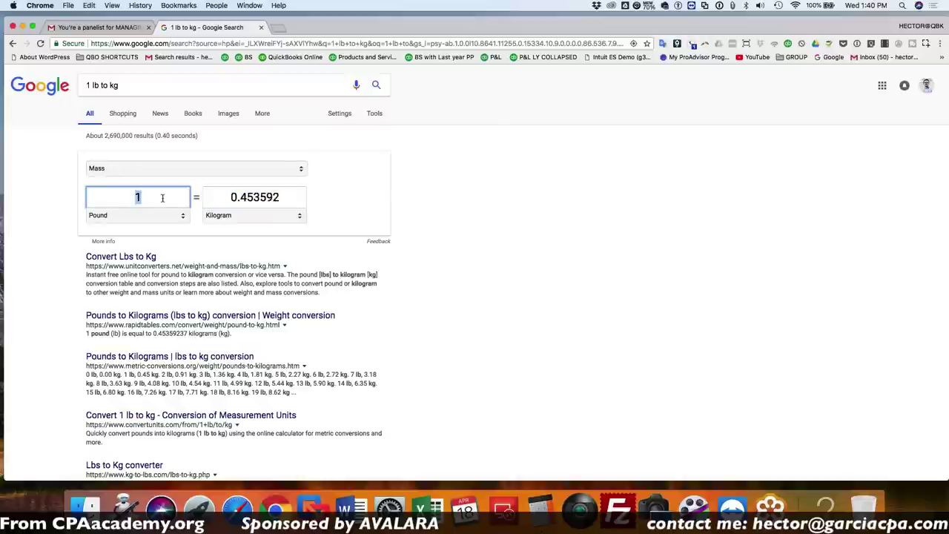
{"action": "type", "text": "17"}
{"action": "left_click", "coordinate": [293, 201]}
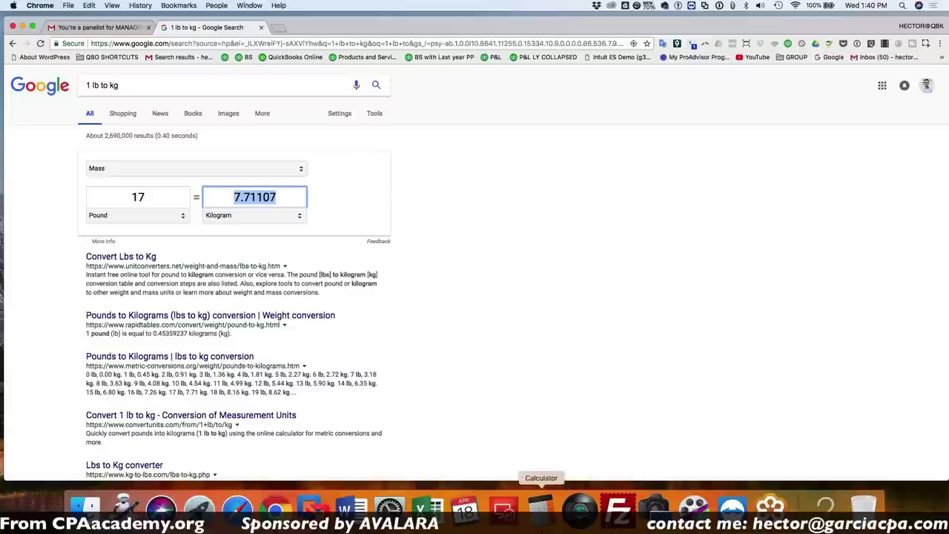
{"action": "left_click", "coordinate": [617, 507]}
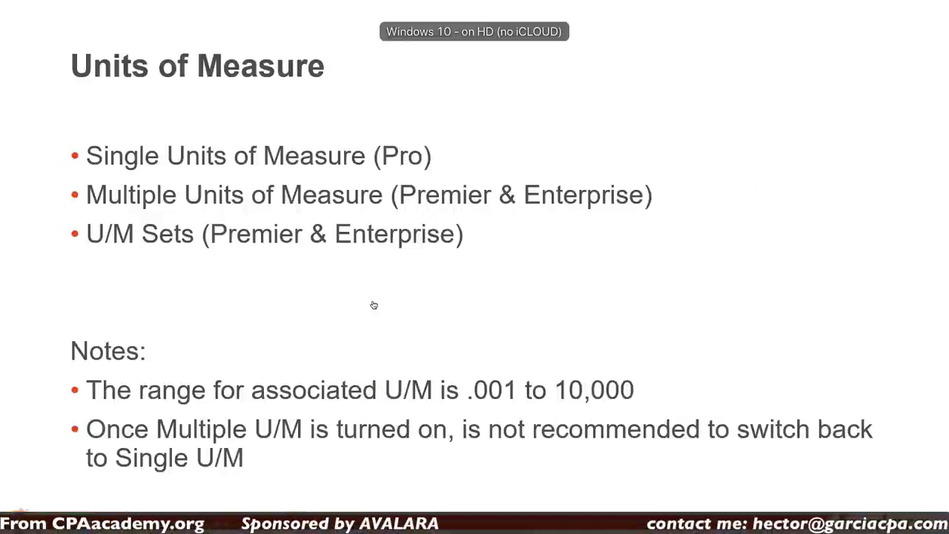
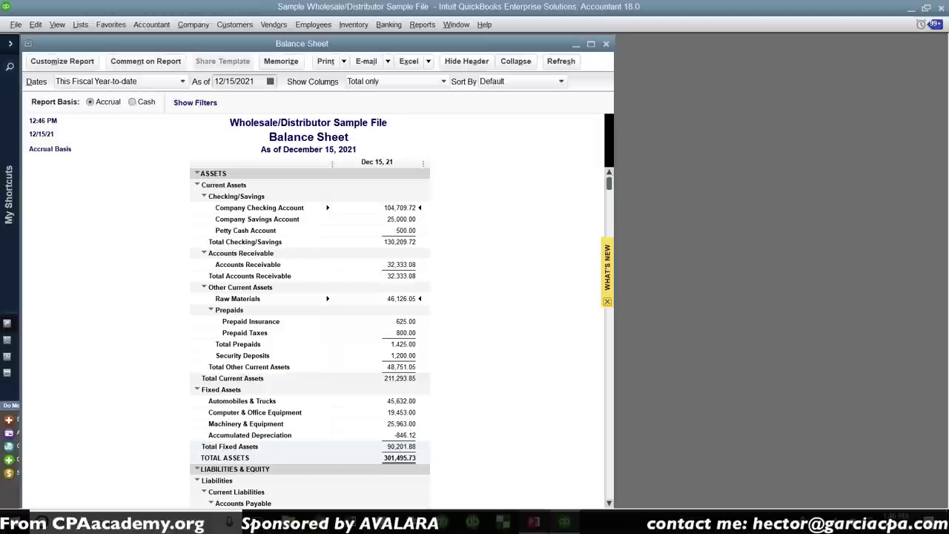
Open the item list in QuickBooks and maximize its window
{"action": "left_click", "coordinate": [82, 25]}
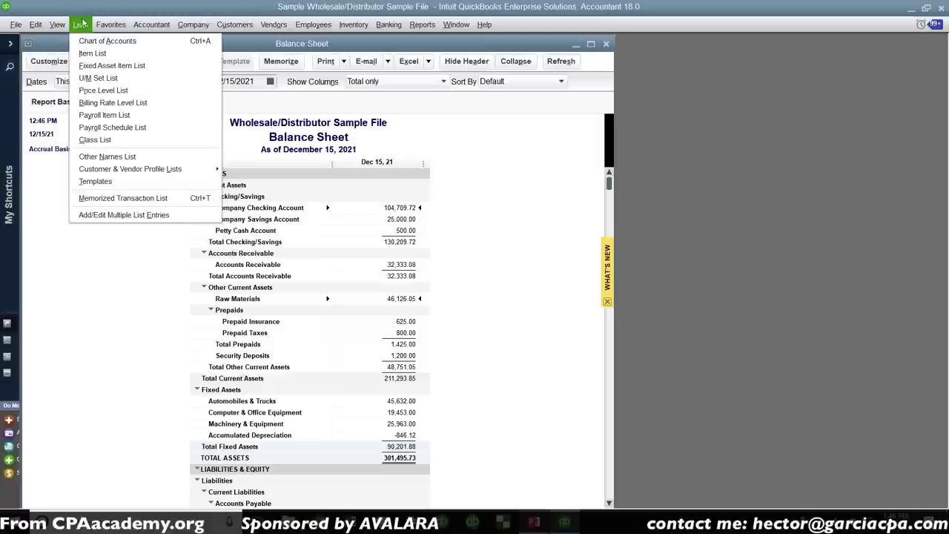
{"action": "left_click", "coordinate": [90, 57]}
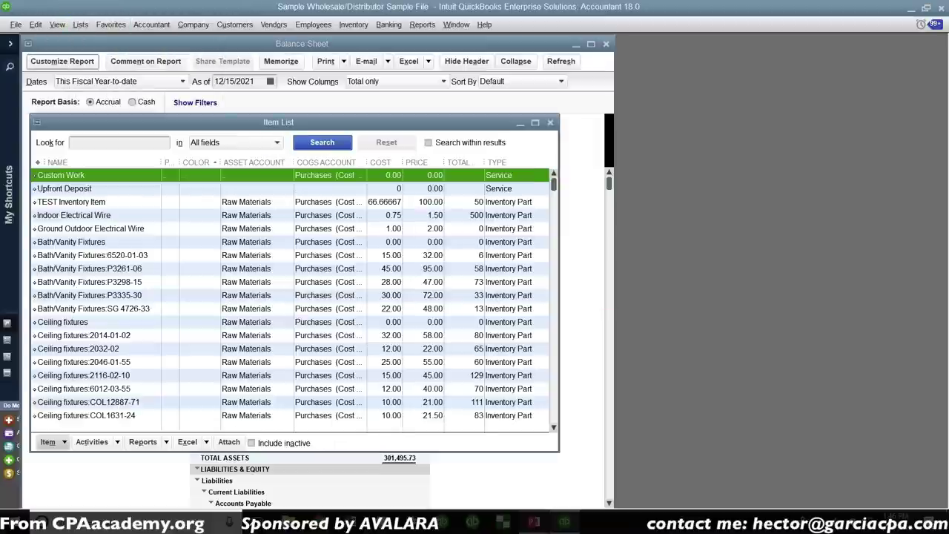
{"action": "left_click", "coordinate": [535, 123]}
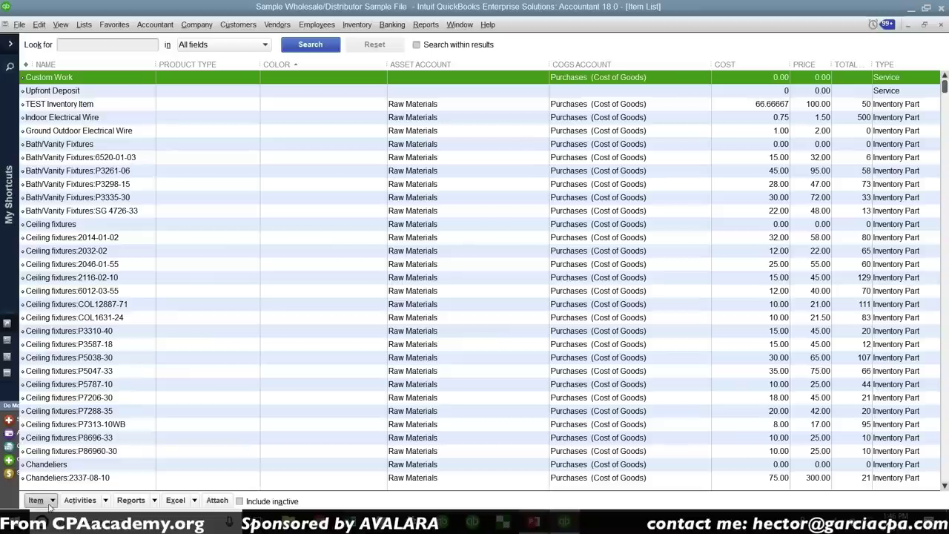
Start a new item of type Inventory Assembly and name it Golden Kit
{"action": "left_click", "coordinate": [53, 501]}
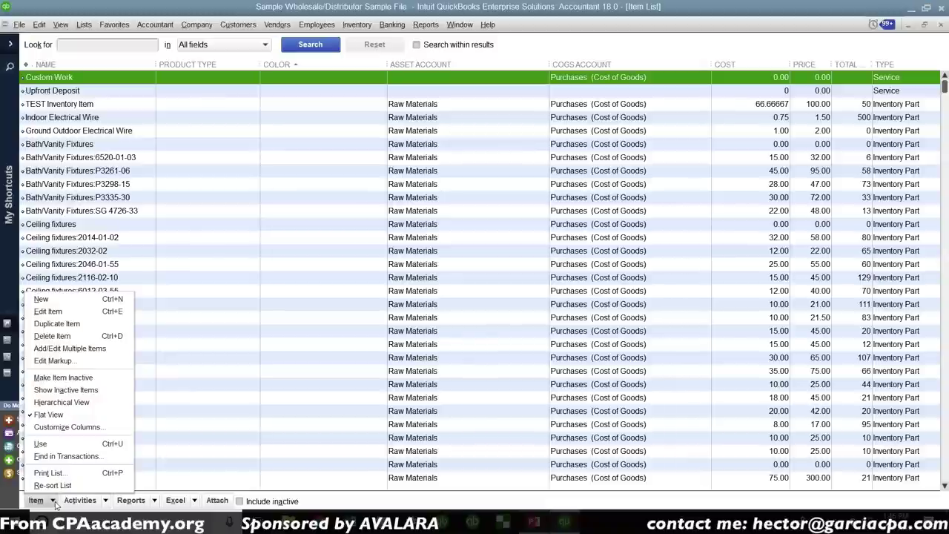
{"action": "left_click", "coordinate": [79, 306]}
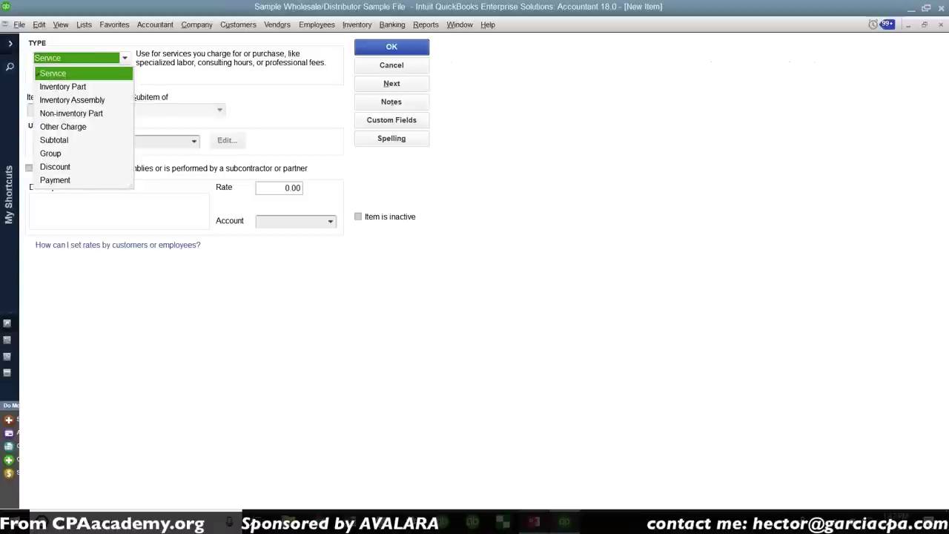
{"action": "left_click", "coordinate": [71, 101]}
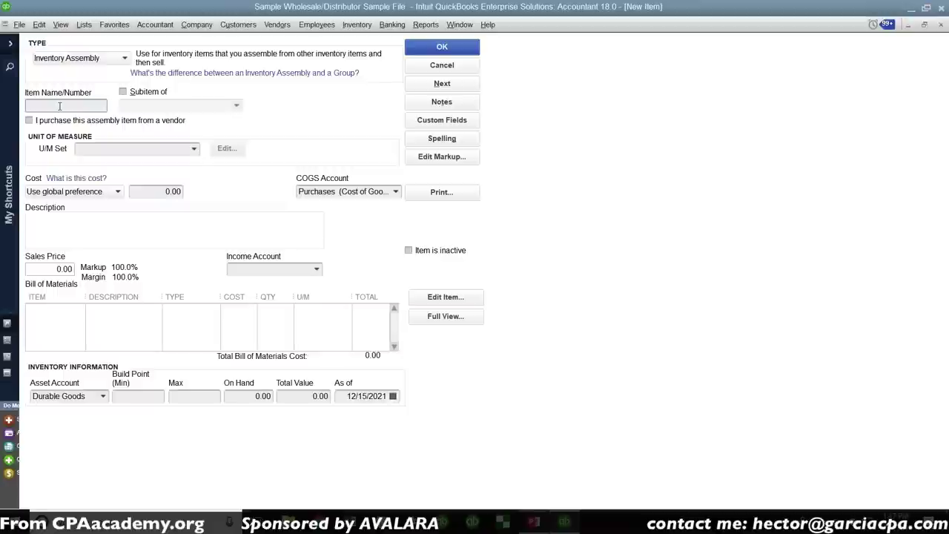
{"action": "type", "text": "Golden Kit"}
{"action": "key", "text": "Tab"}
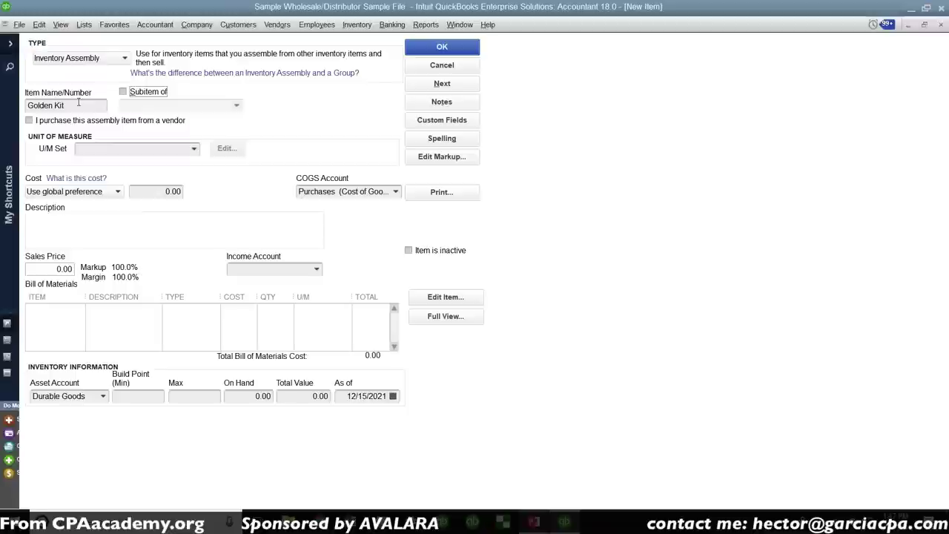
Open the full view of the Golden Kit assembly's bill of materials
{"action": "left_click", "coordinate": [62, 310]}
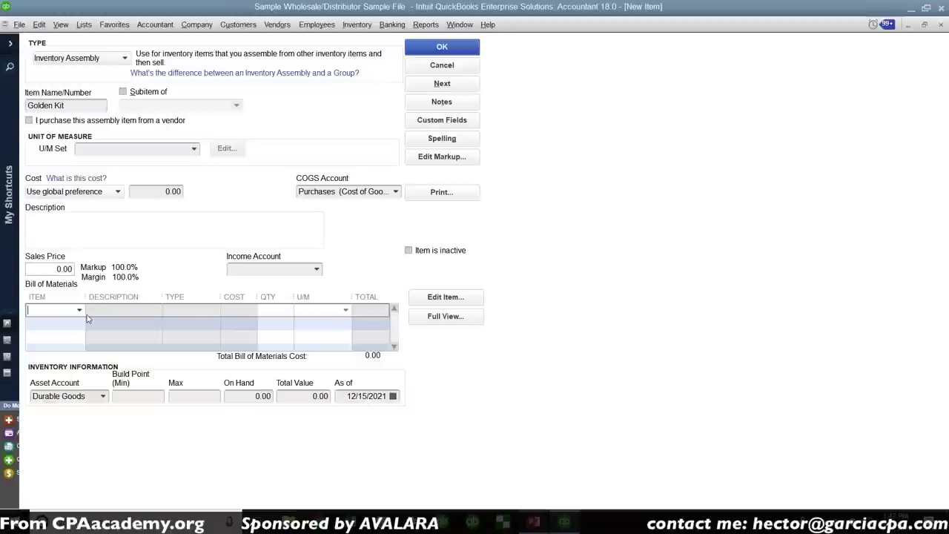
{"action": "key", "text": "Down"}
{"action": "key", "text": "Down"}
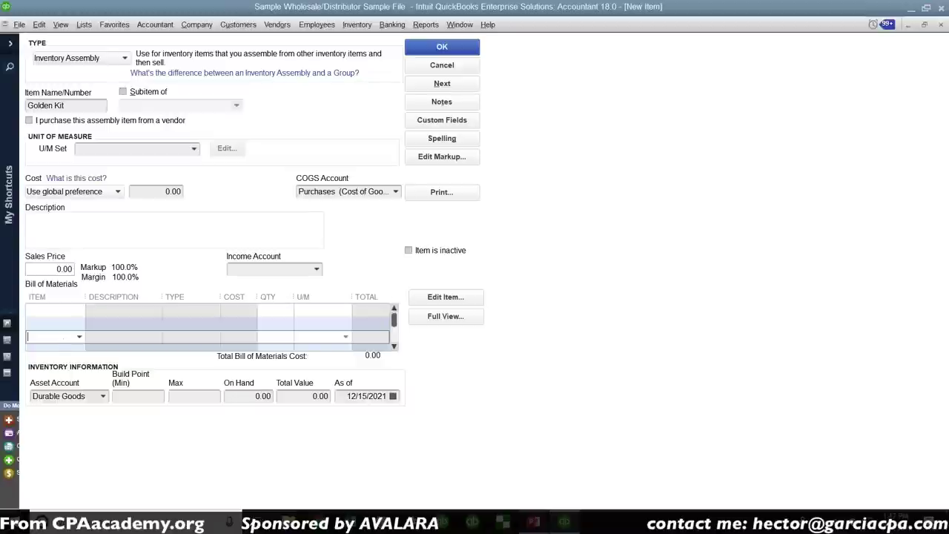
{"action": "left_click", "coordinate": [445, 317]}
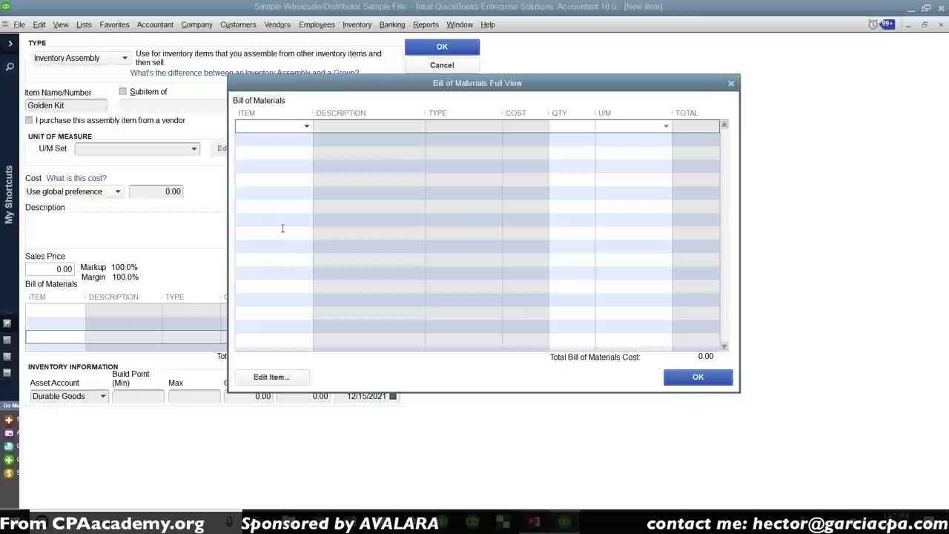
Add Bath/Vanity Fixtures item P3261-06 to the bill of materials with quantity 2, and widen the Item column
{"action": "left_click", "coordinate": [306, 126]}
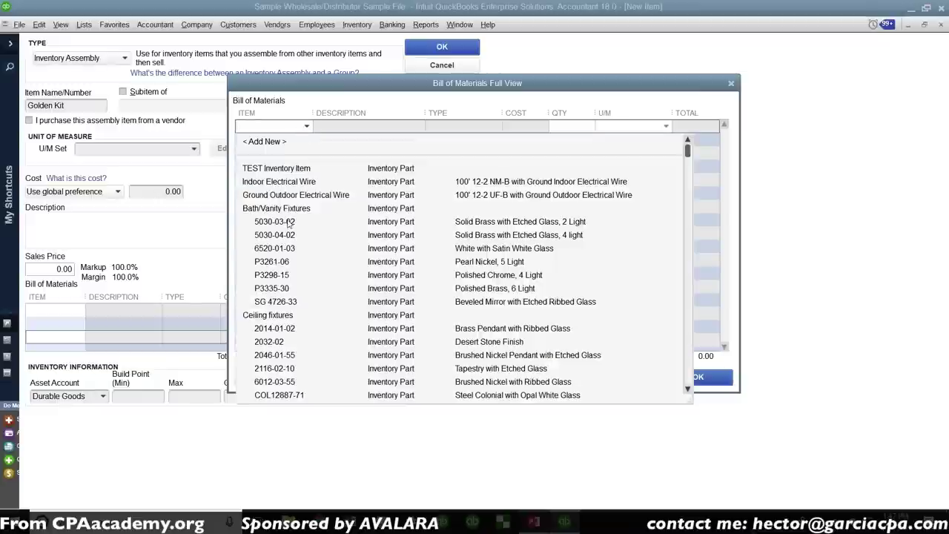
{"action": "left_click", "coordinate": [286, 262]}
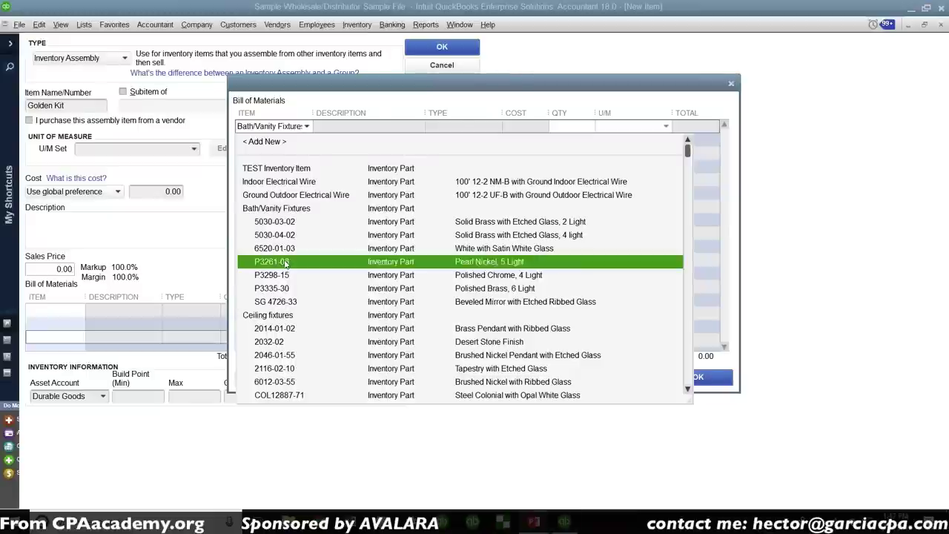
{"action": "left_click_drag", "start_coordinate": [312, 113], "coordinate": [339, 113]}
{"action": "left_click", "coordinate": [593, 126]}
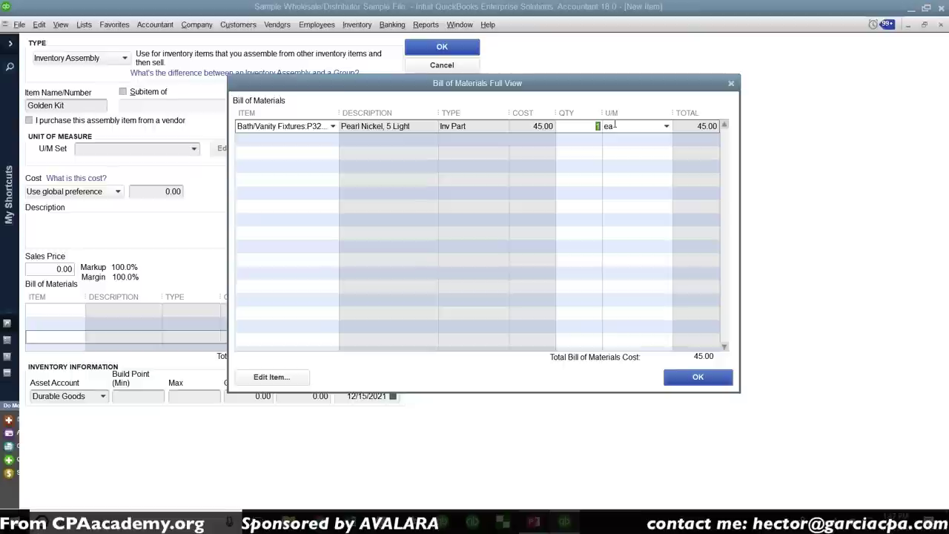
{"action": "type", "text": "2"}
Add Ceiling fixtures item 2116-02-10 on the second line of the bill of materials
{"action": "left_click", "coordinate": [311, 139]}
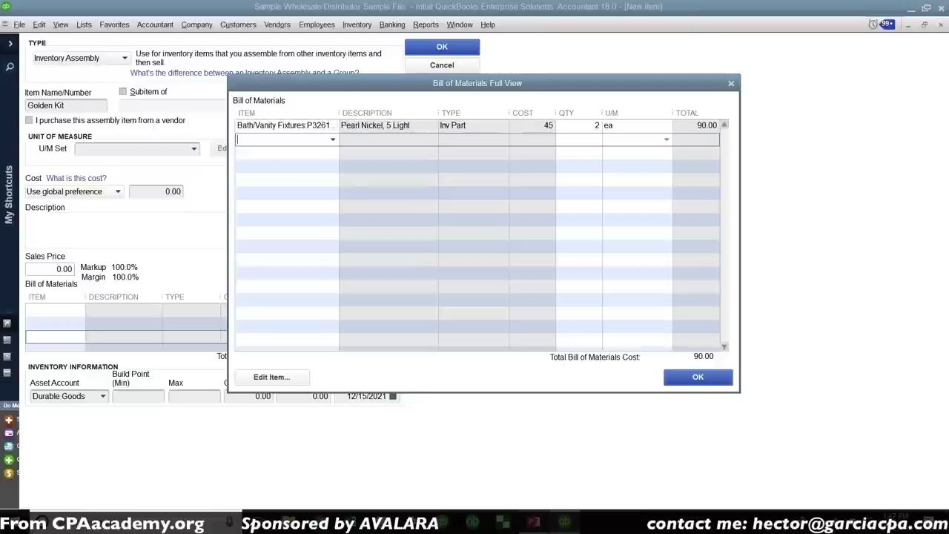
{"action": "left_click", "coordinate": [332, 139]}
{"action": "scroll", "coordinate": [292, 317], "scroll_direction": "down", "scroll_amount": 1}
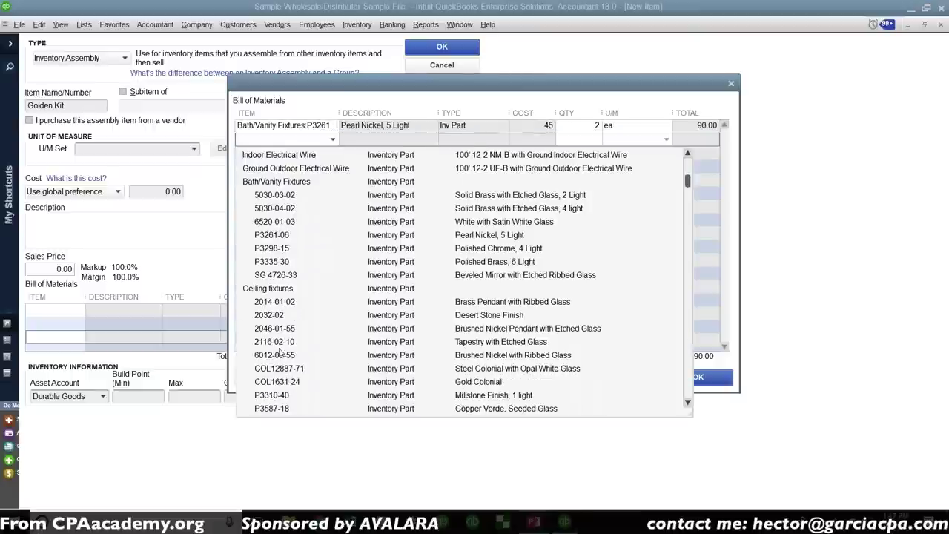
{"action": "left_click", "coordinate": [281, 354]}
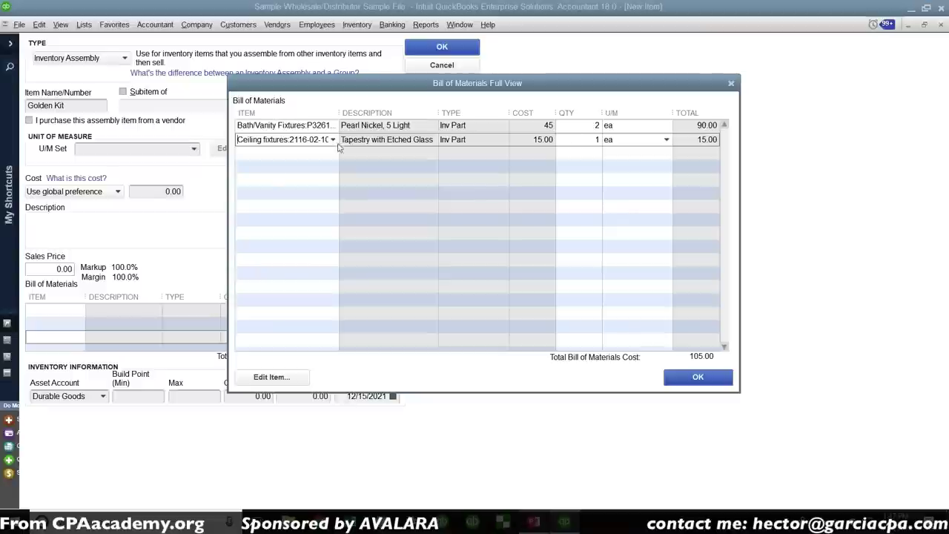
Add Chandeliers item P4044-27 on the third line of the bill of materials
{"action": "left_click", "coordinate": [326, 153]}
{"action": "left_click", "coordinate": [332, 152]}
{"action": "scroll", "coordinate": [297, 281], "scroll_direction": "down", "scroll_amount": 5}
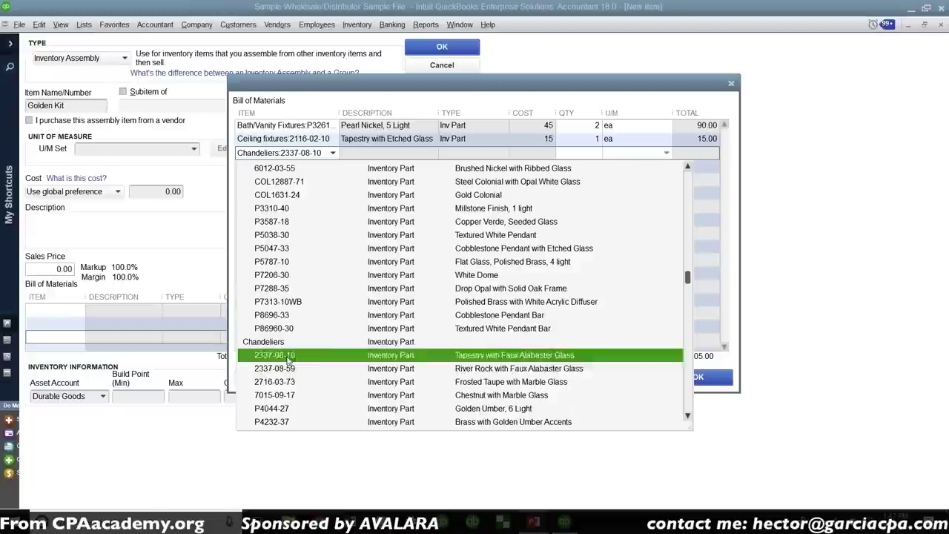
{"action": "left_click", "coordinate": [281, 409]}
{"action": "left_click", "coordinate": [309, 164]}
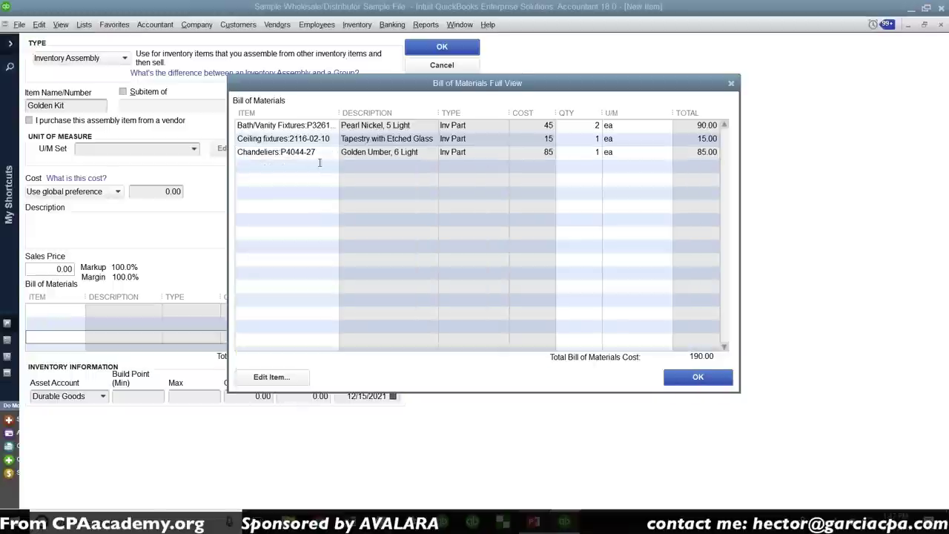
Add Ceiling fixtures item P7206-30 on the fourth line of the bill of materials
{"action": "left_click", "coordinate": [332, 166]}
{"action": "scroll", "coordinate": [314, 346], "scroll_direction": "down", "scroll_amount": 6}
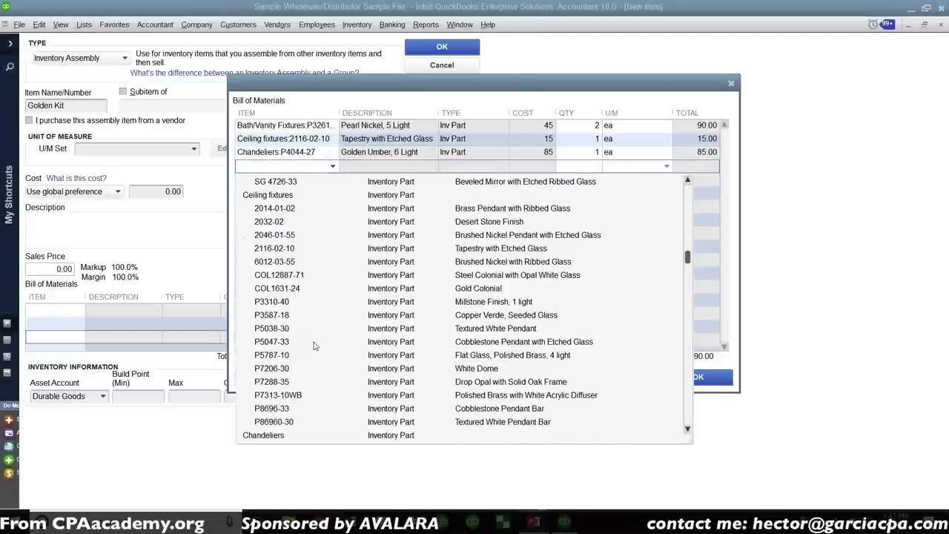
{"action": "left_click", "coordinate": [285, 368]}
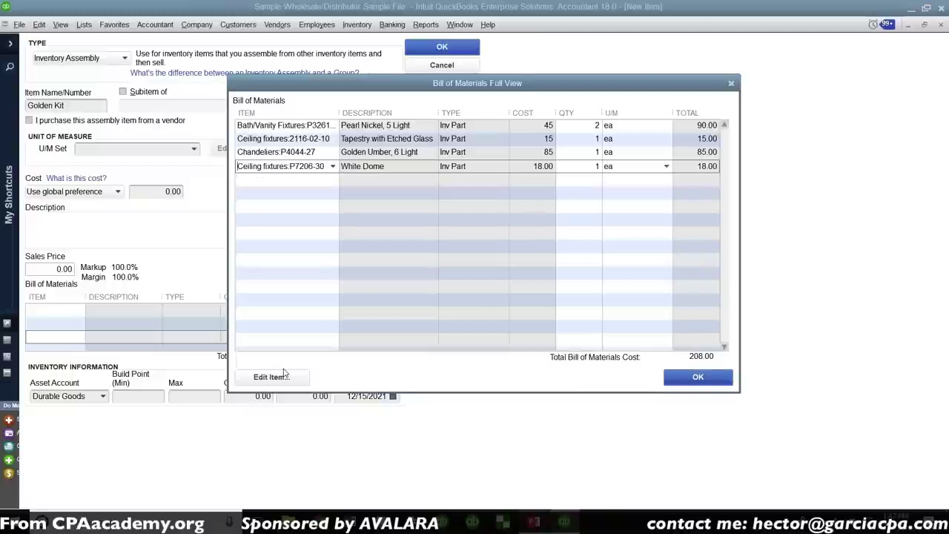
Add Specialty bulbs item H41930SP on the fifth line of the bill of materials with quantity 20
{"action": "left_click", "coordinate": [308, 178]}
{"action": "left_click", "coordinate": [332, 179]}
{"action": "scroll", "coordinate": [332, 279], "scroll_direction": "down", "scroll_amount": 15}
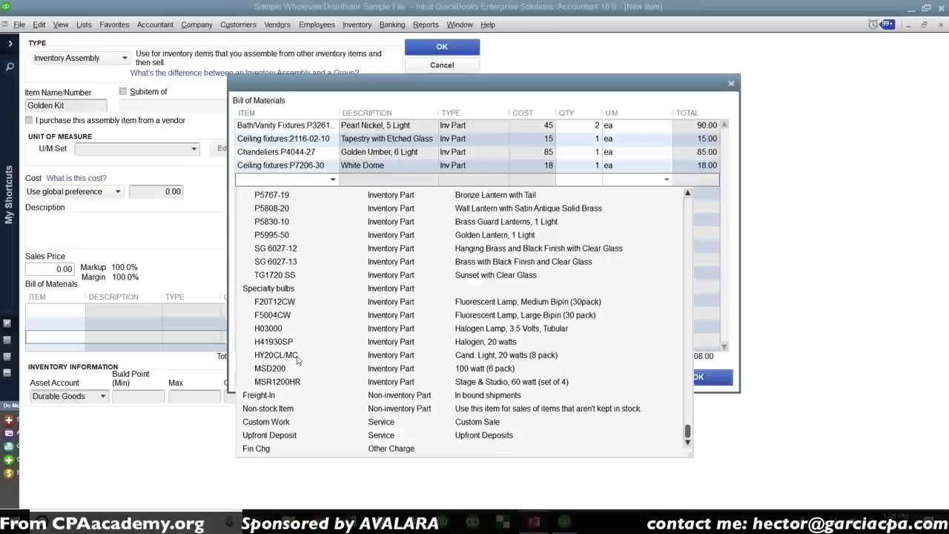
{"action": "left_click", "coordinate": [290, 343]}
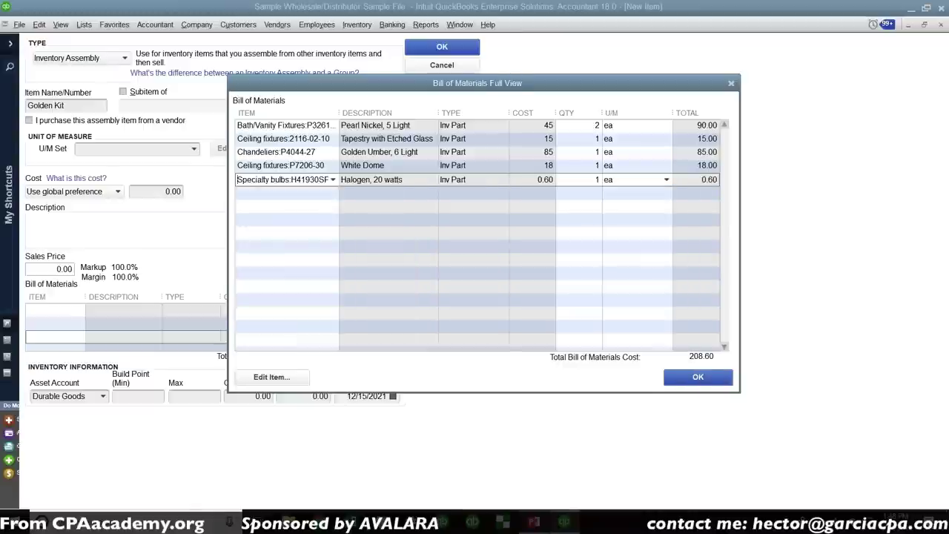
{"action": "left_click", "coordinate": [577, 179]}
{"action": "type", "text": "20"}
{"action": "key", "text": "Tab"}
{"action": "key", "text": "Tab"}
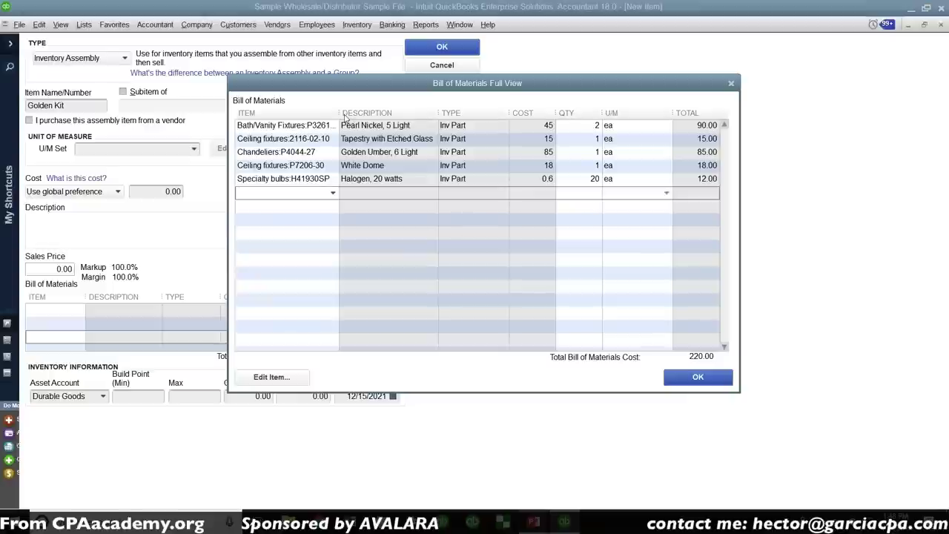
Widen the Item column to fit the full item names and accept the completed bill of materials
{"action": "left_click_drag", "start_coordinate": [345, 115], "coordinate": [372, 113]}
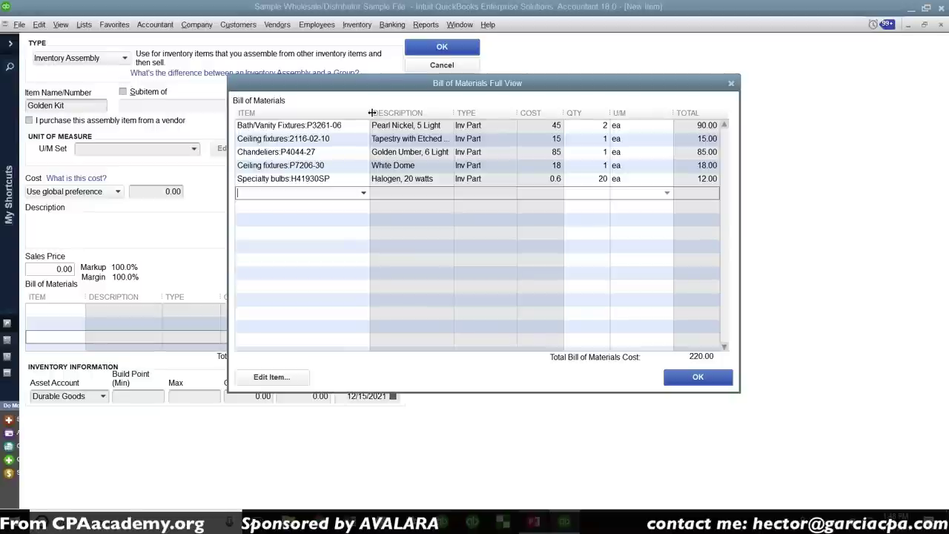
{"action": "left_click", "coordinate": [705, 377]}
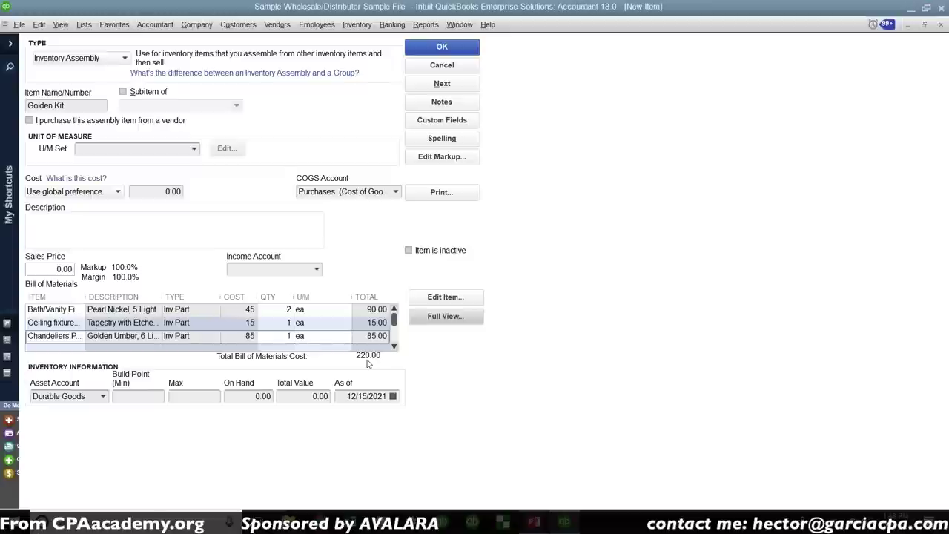
{"action": "left_click", "coordinate": [367, 363]}
Set the Golden Kit's sales price to 400
{"action": "left_click", "coordinate": [35, 272]}
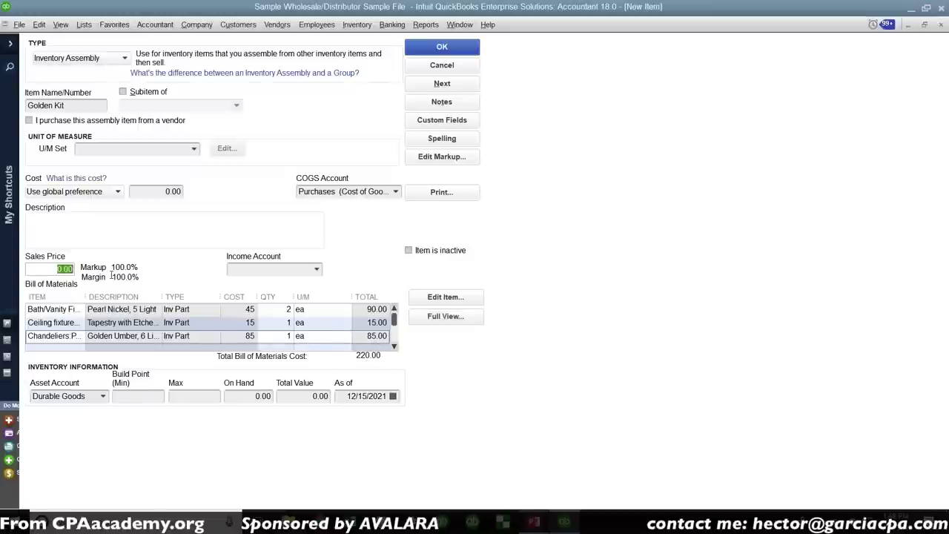
{"action": "type", "text": "400"}
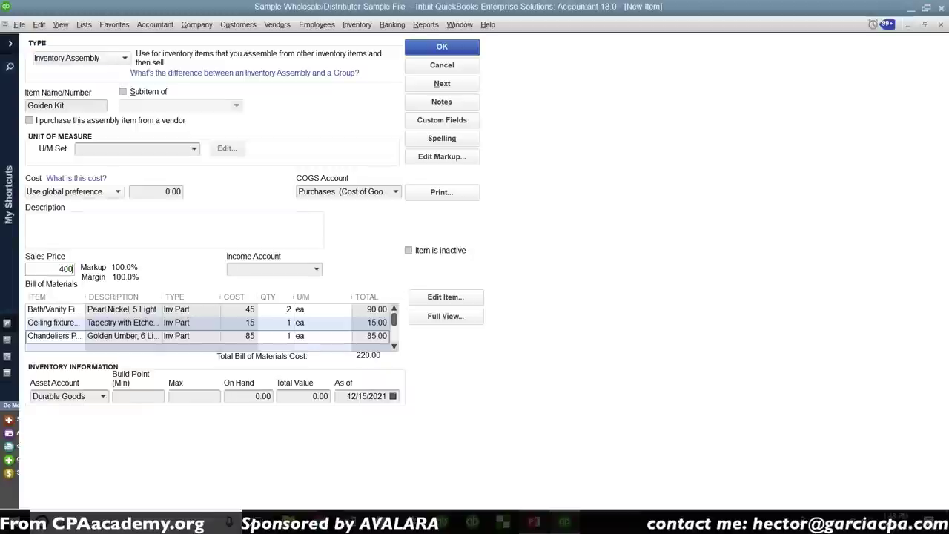
{"action": "key", "text": "Tab"}
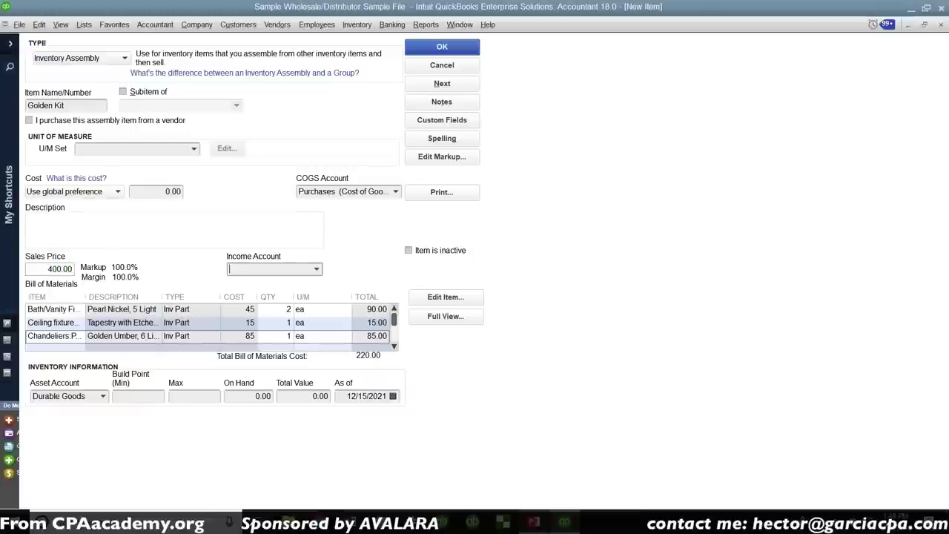
Set the assembly's cost method to Use Total BOM Cost and its income account to Revenue
{"action": "left_click", "coordinate": [59, 192]}
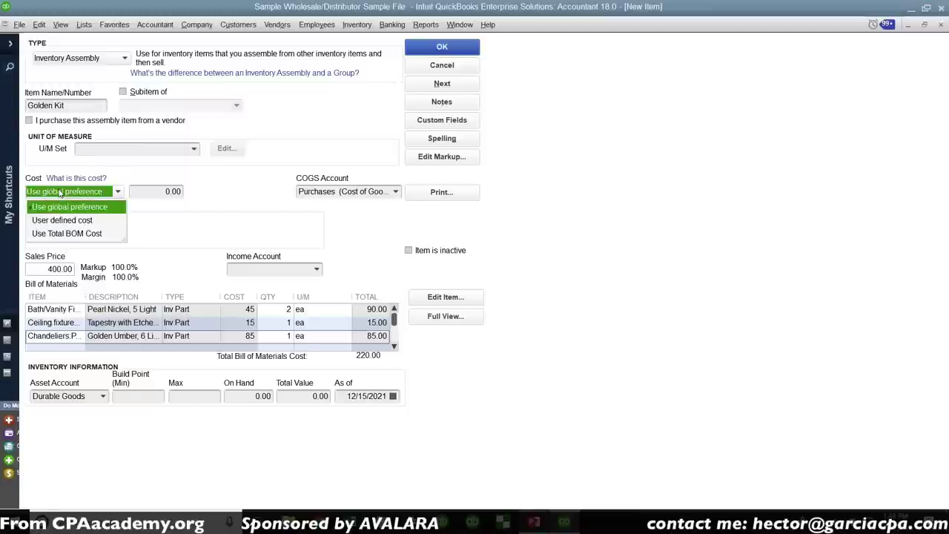
{"action": "left_click", "coordinate": [67, 233]}
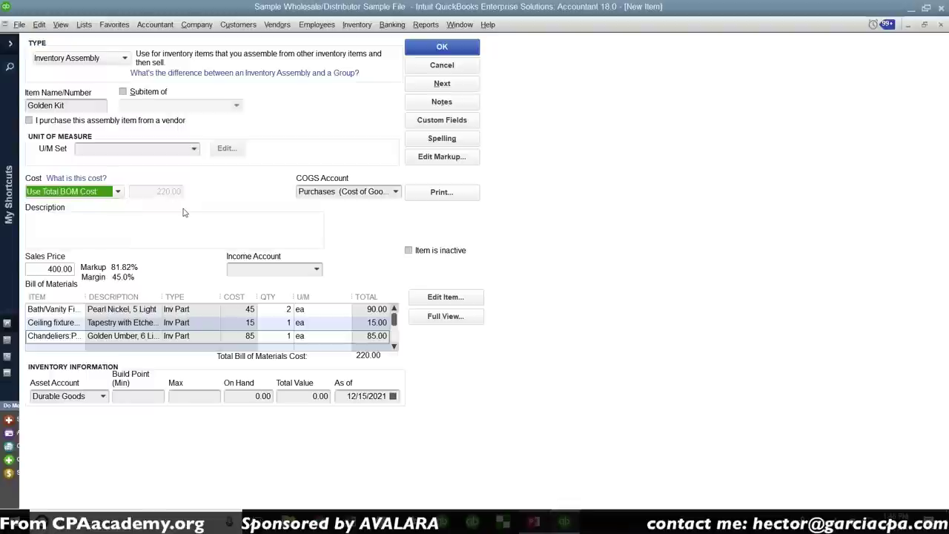
{"action": "left_click", "coordinate": [156, 191]}
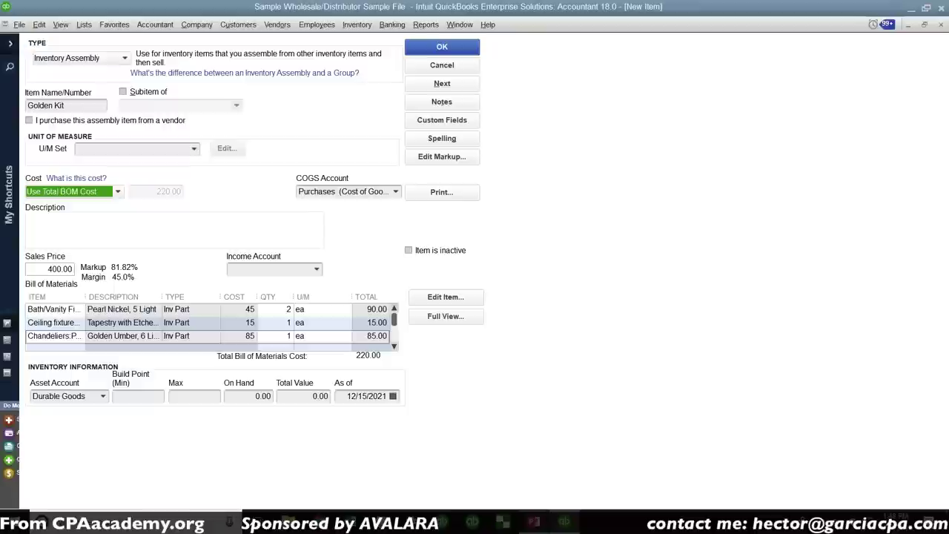
{"action": "left_click", "coordinate": [246, 315]}
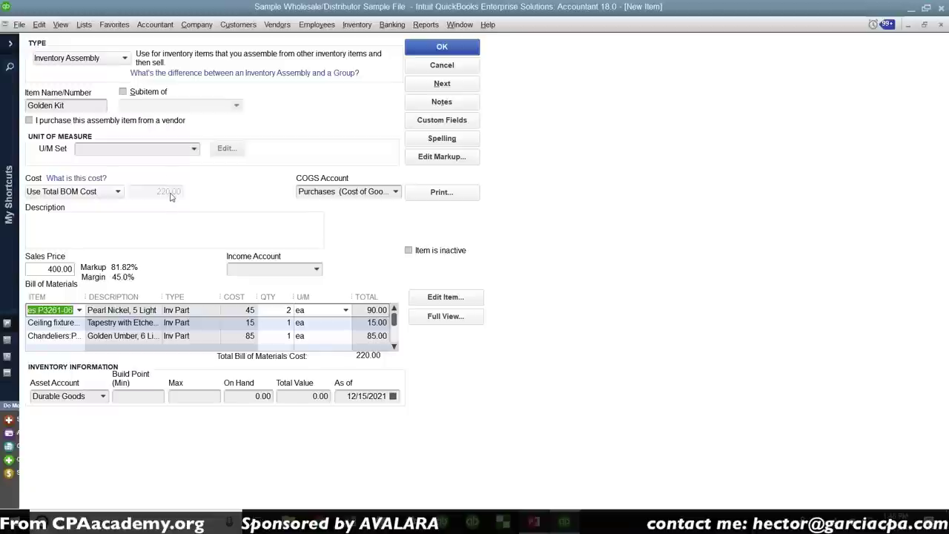
{"action": "left_click_drag", "start_coordinate": [36, 268], "coordinate": [84, 274]}
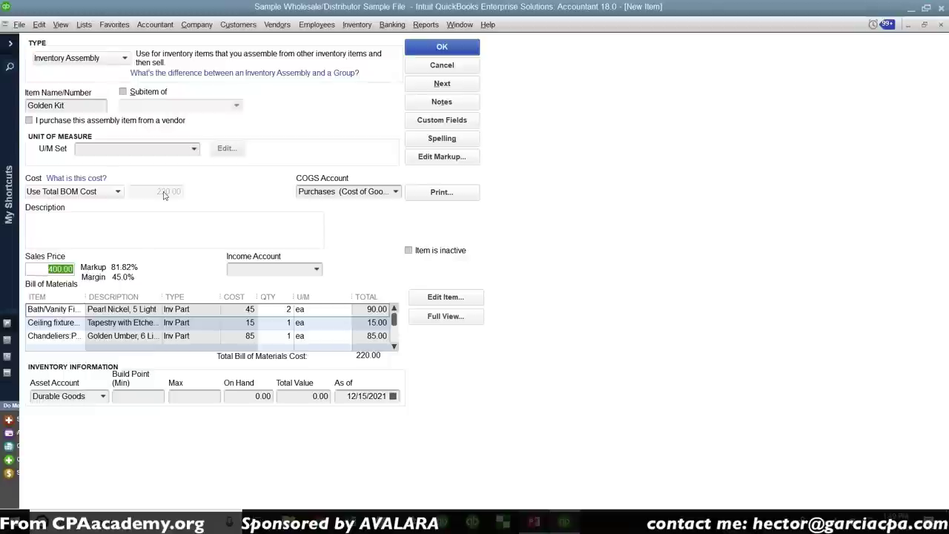
{"action": "left_click", "coordinate": [317, 270]}
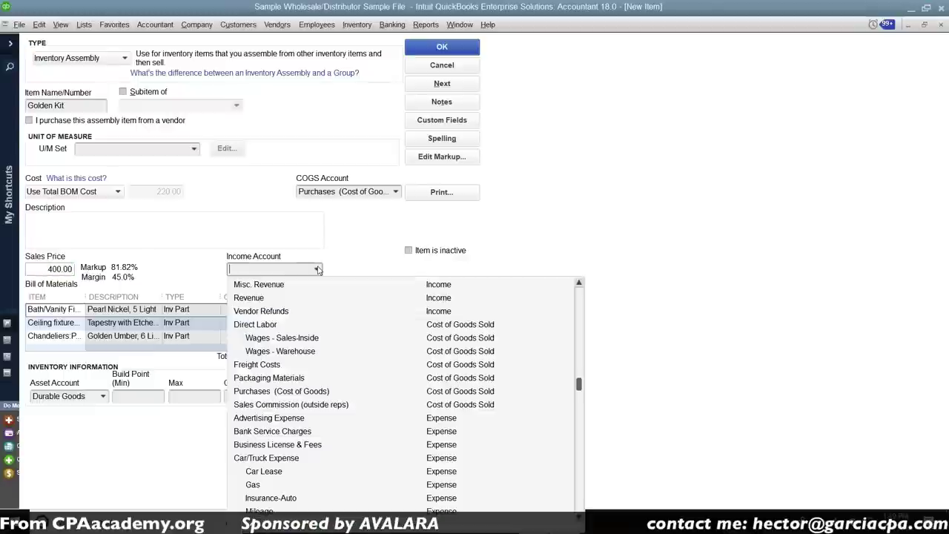
{"action": "left_click", "coordinate": [270, 298]}
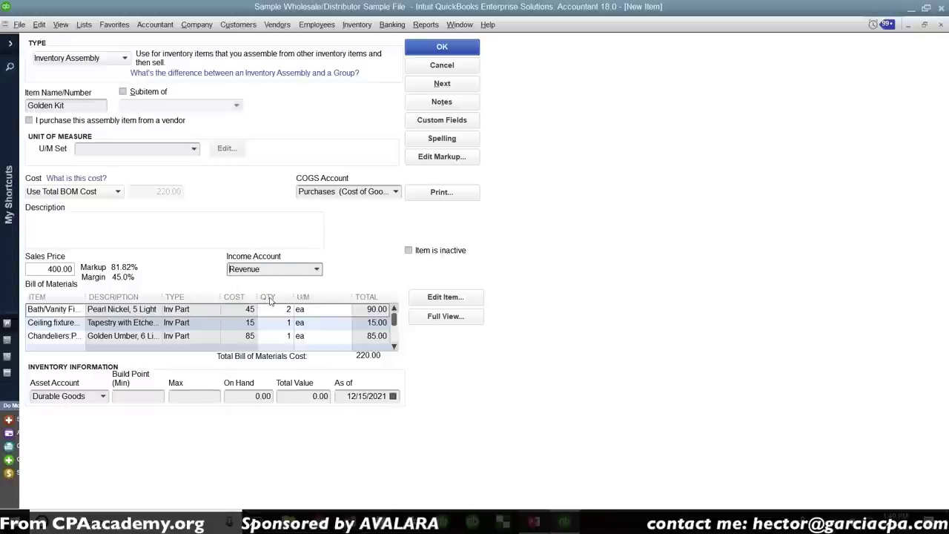
Create an Other Current Asset account named Finished Goods as the assembly's asset account, and save the Golden Kit item
{"action": "left_click", "coordinate": [103, 397]}
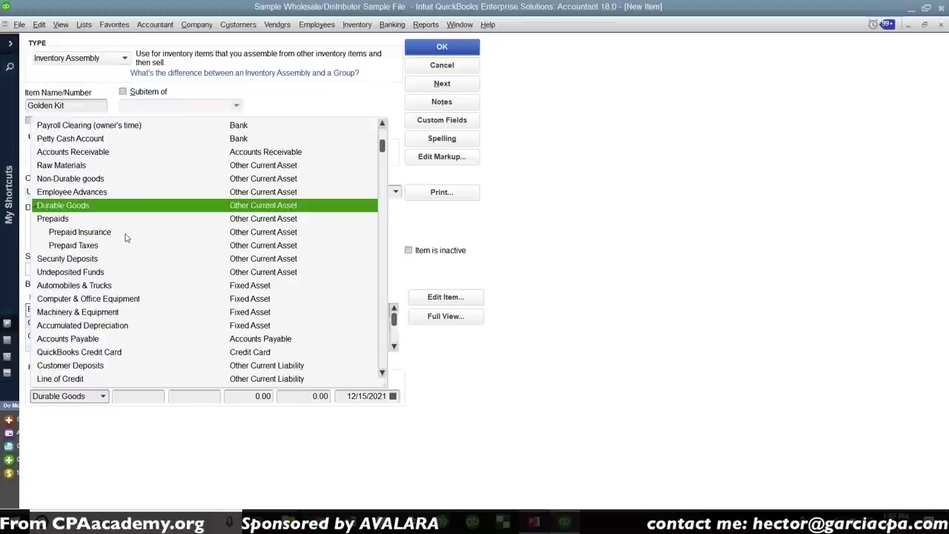
{"action": "scroll", "coordinate": [127, 238], "scroll_direction": "up", "scroll_amount": 2}
{"action": "left_click", "coordinate": [73, 126]}
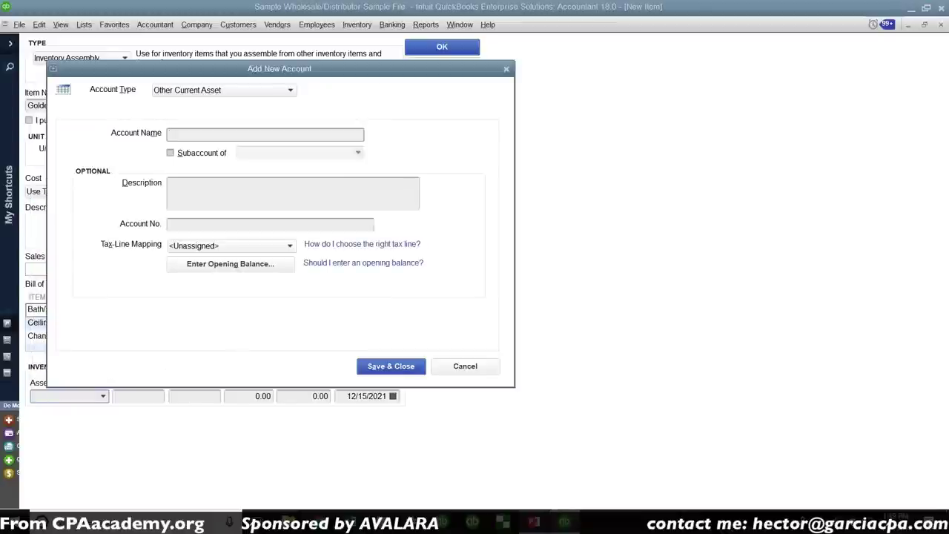
{"action": "type", "text": "Finished goods"}
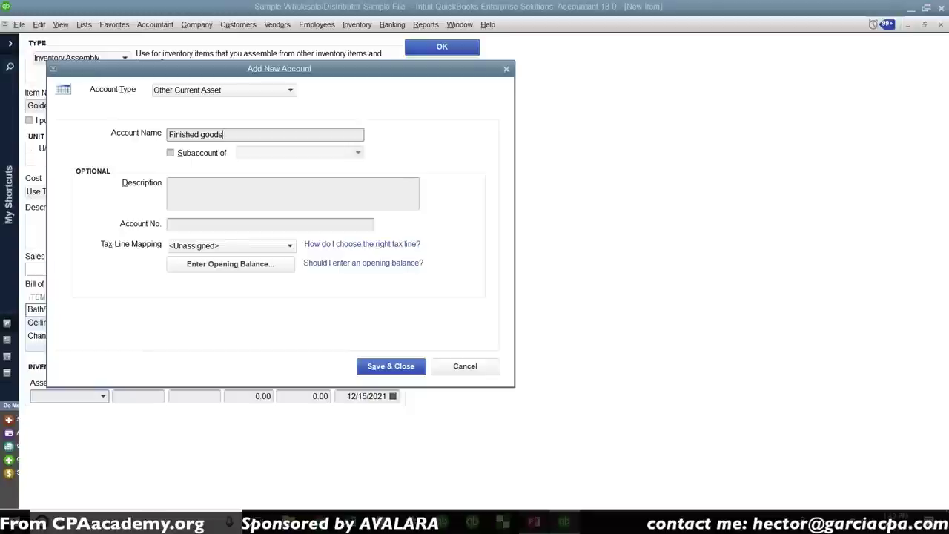
{"action": "key", "text": "shift+Home"}
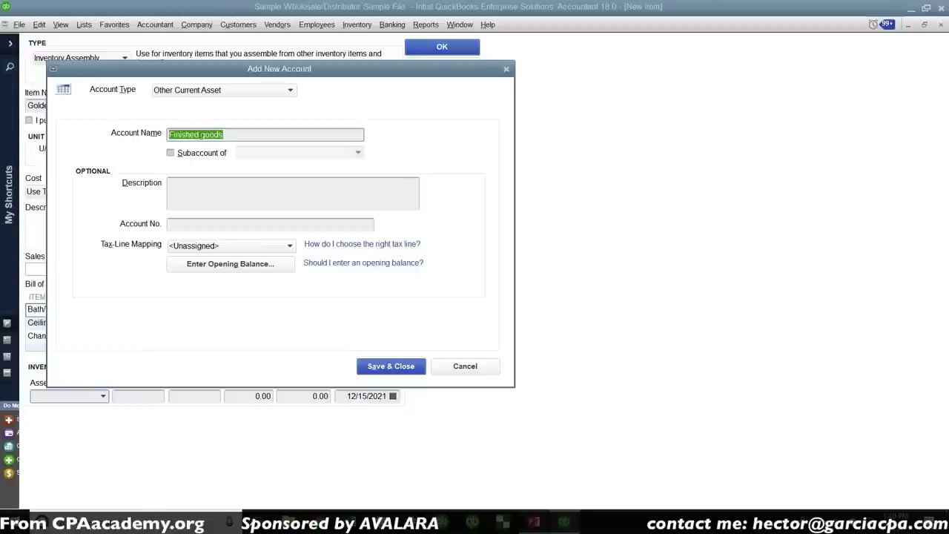
{"action": "left_click", "coordinate": [202, 135]}
{"action": "key", "text": "BackSpace"}
{"action": "type", "text": "G"}
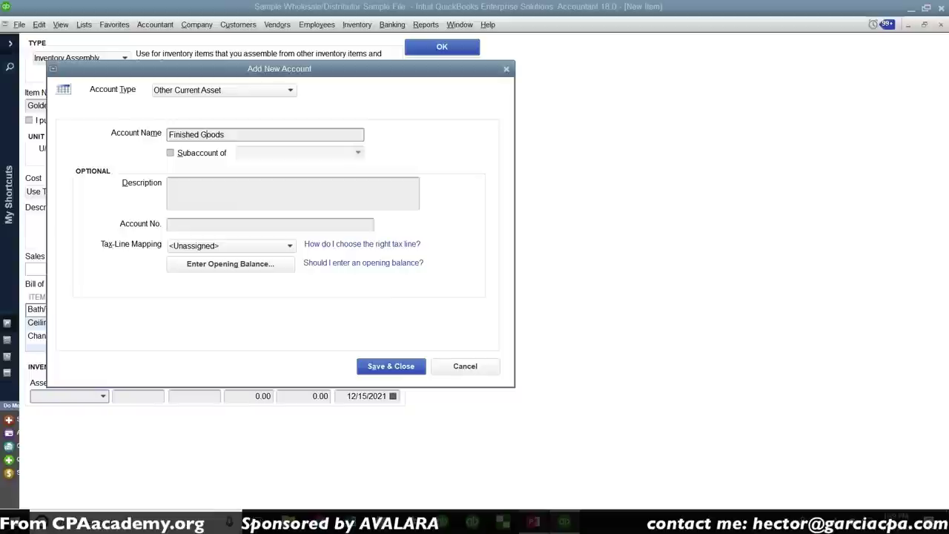
{"action": "left_click", "coordinate": [407, 366]}
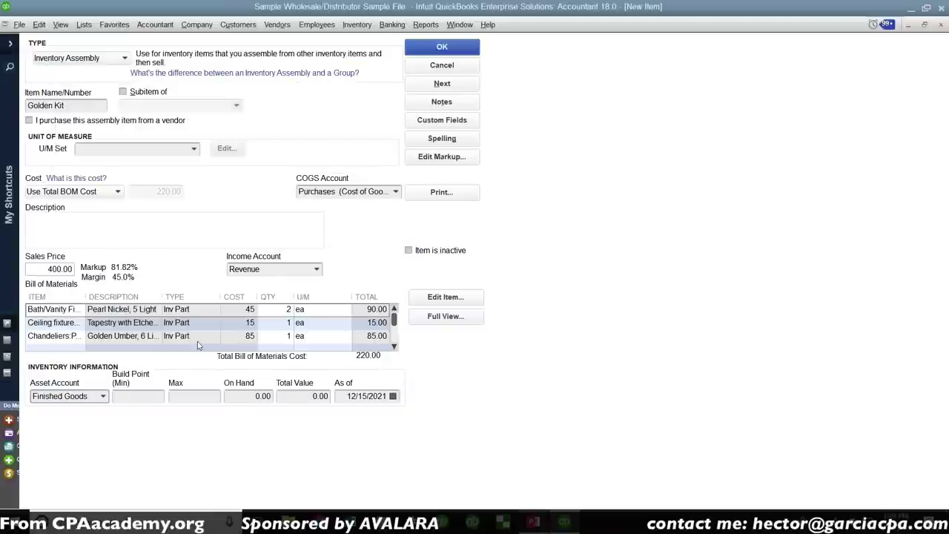
{"action": "left_click", "coordinate": [454, 51]}
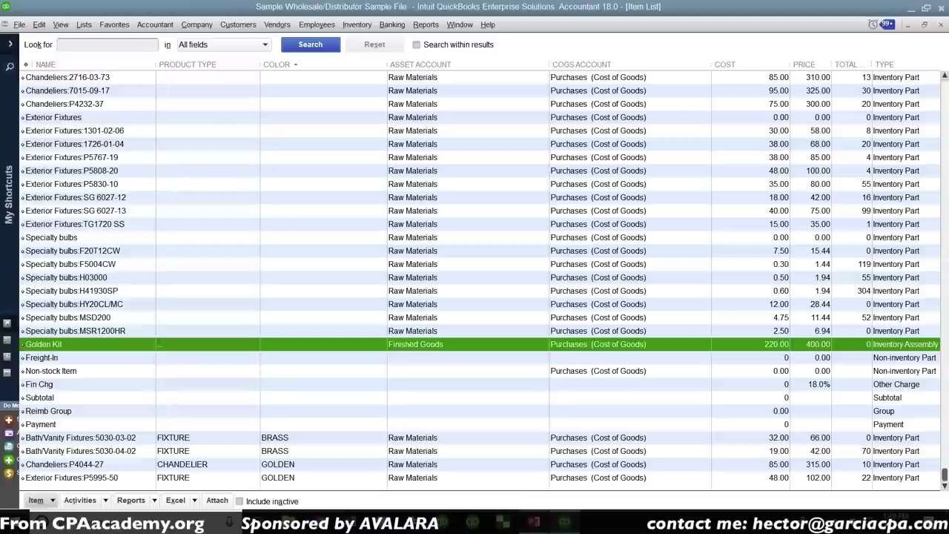
Check the Balance Sheet report and open a new Build Assemblies transaction
{"action": "key", "text": "ctrl+Tab"}
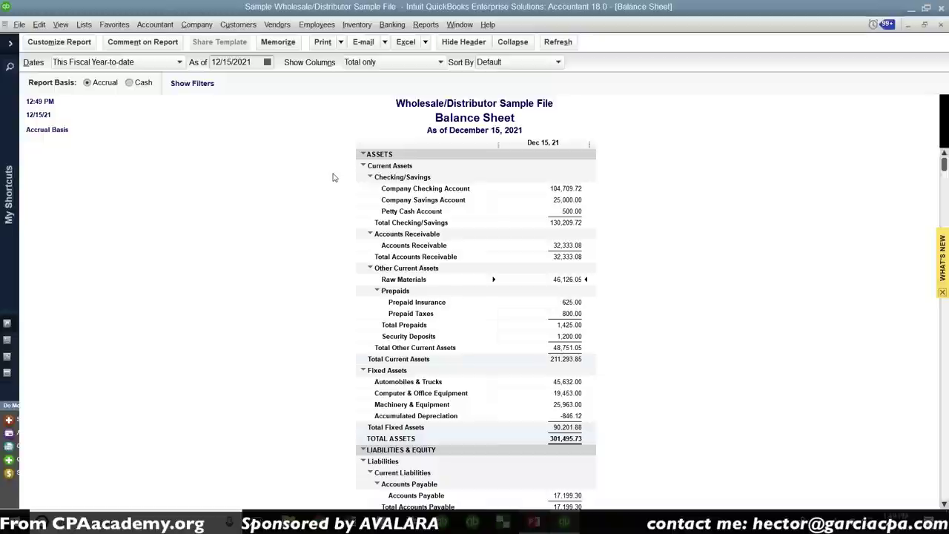
{"action": "left_click", "coordinate": [278, 28]}
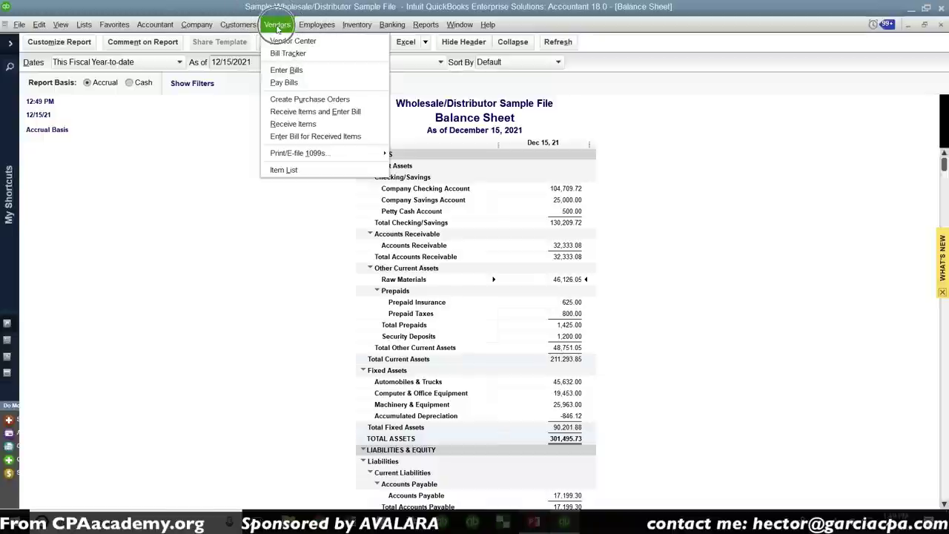
{"action": "left_click", "coordinate": [360, 24]}
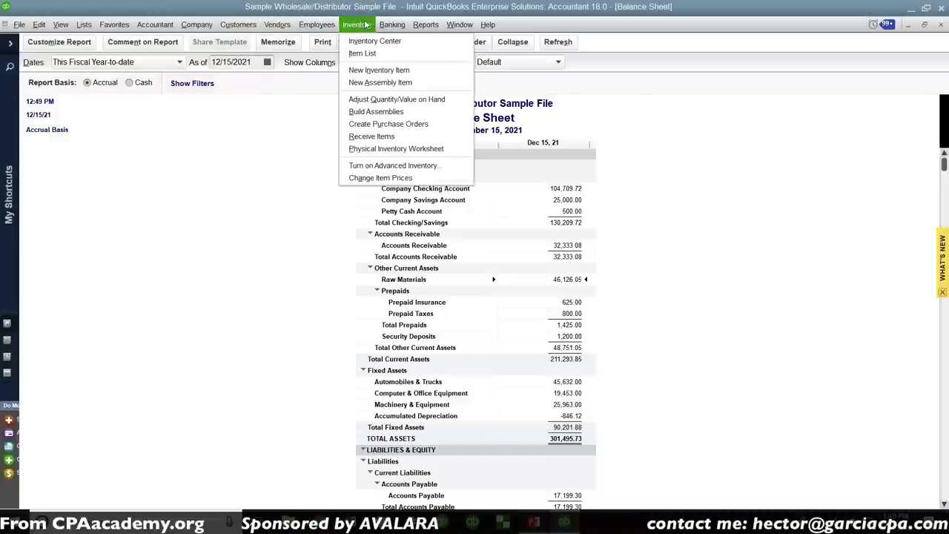
{"action": "left_click", "coordinate": [276, 24]}
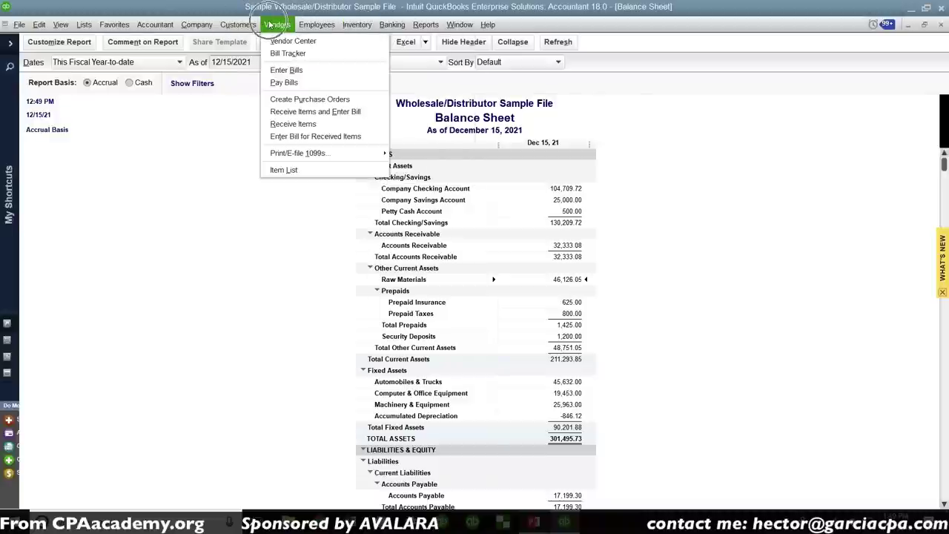
{"action": "left_click", "coordinate": [363, 25]}
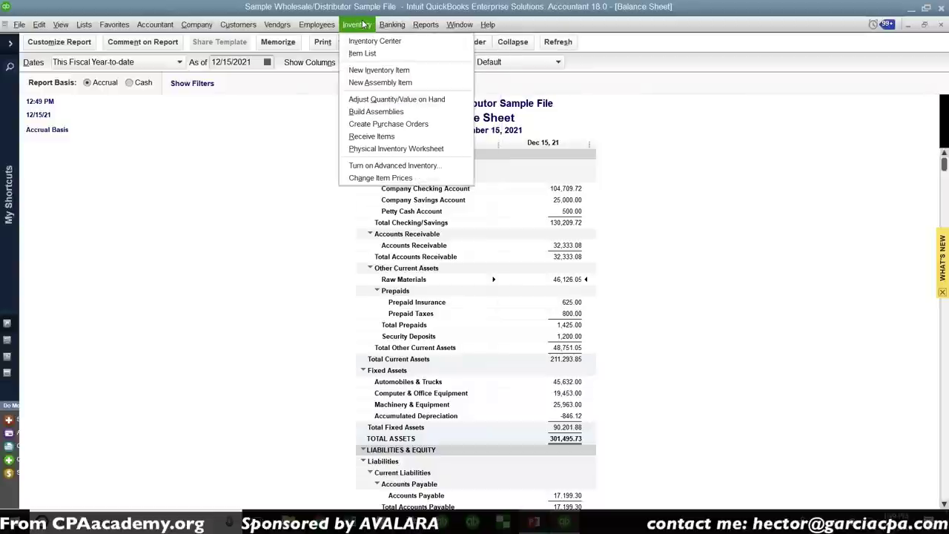
{"action": "left_click", "coordinate": [382, 112]}
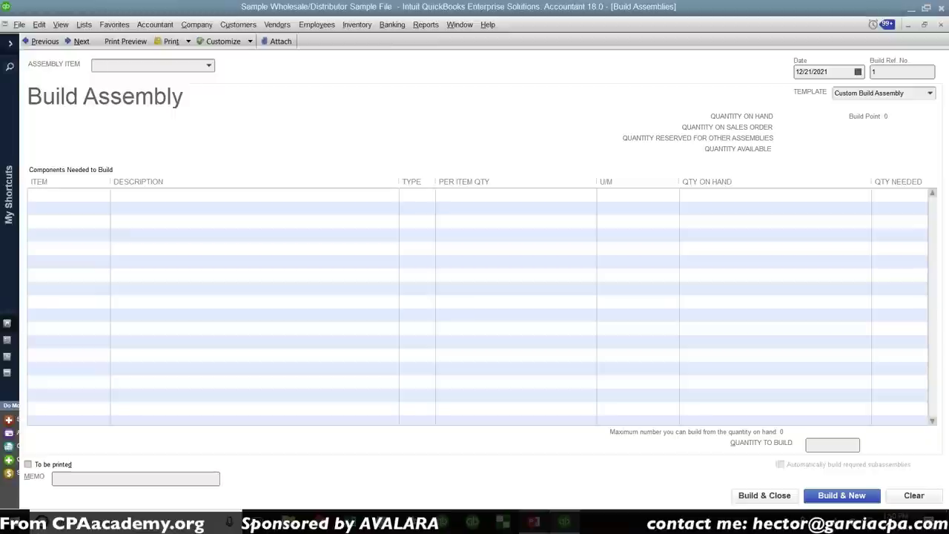
Select Golden Kit as the assembly item to build, with the build date 12/22/2021
{"action": "key", "text": "alt+Down"}
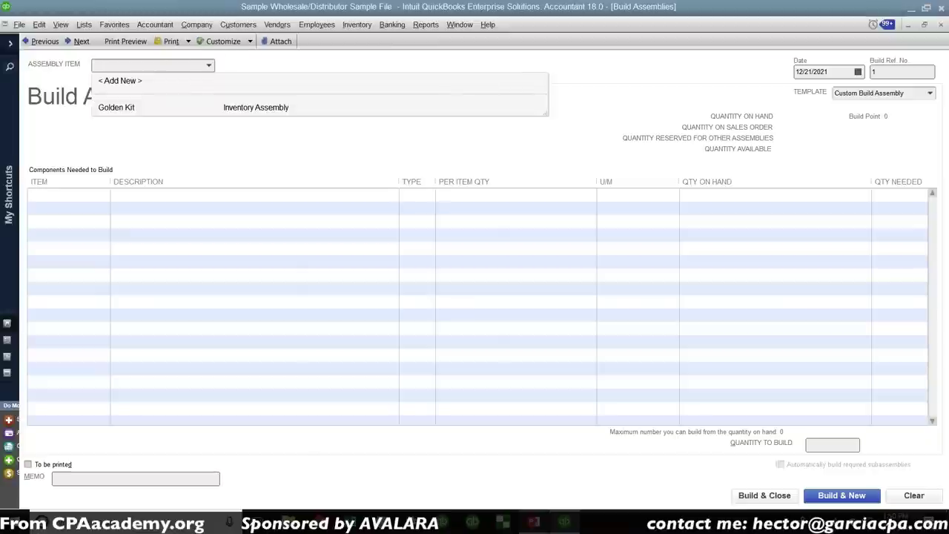
{"action": "left_click", "coordinate": [130, 110]}
{"action": "key", "text": "Tab"}
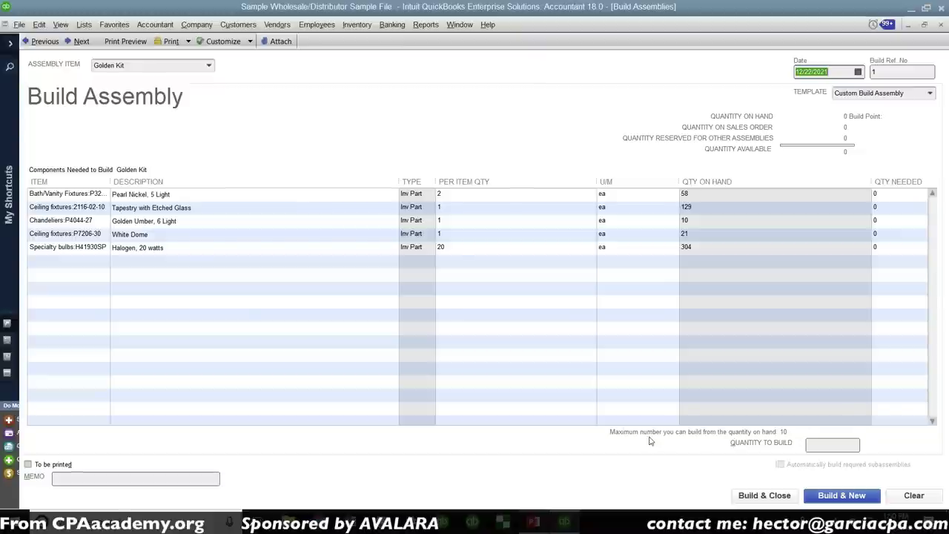
{"action": "left_click", "coordinate": [782, 435]}
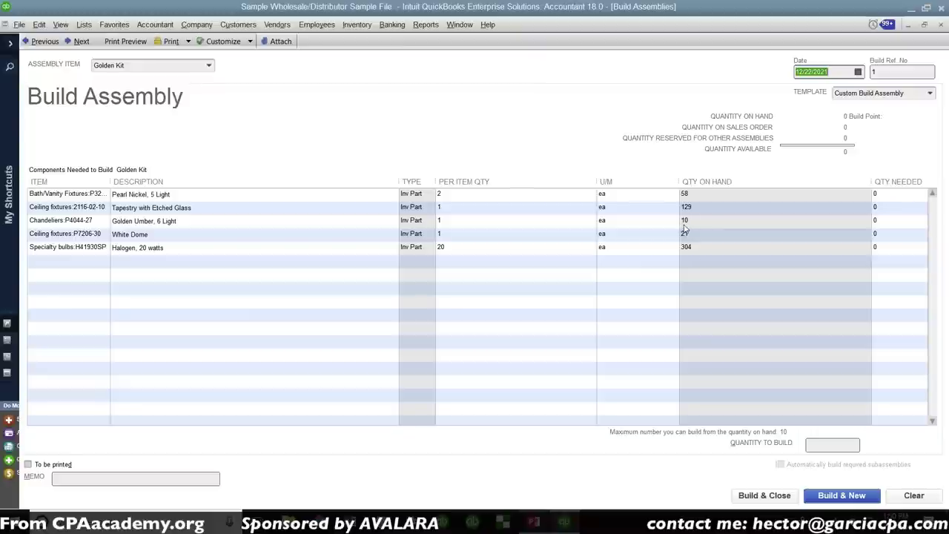
Set the quantity to build to 10 Golden Kits and save the build transaction
{"action": "left_click", "coordinate": [684, 227]}
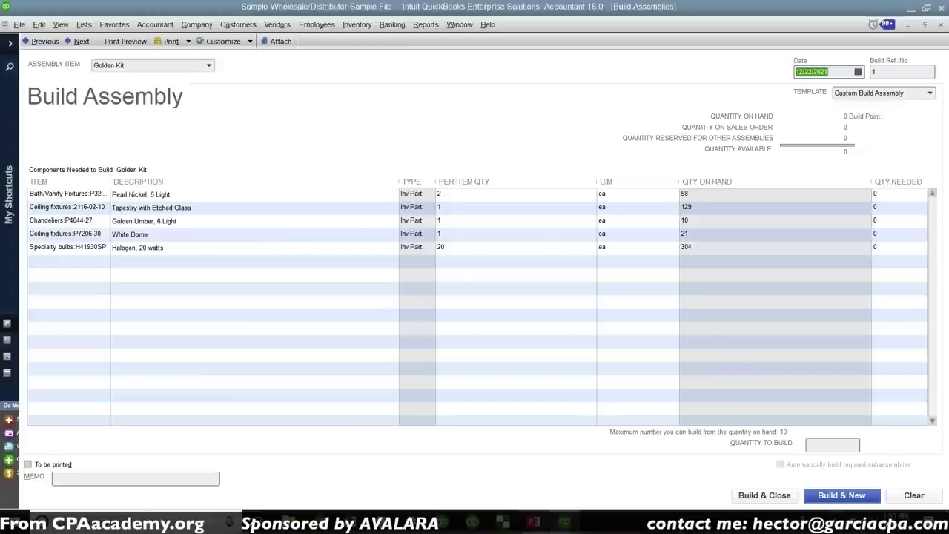
{"action": "left_click", "coordinate": [821, 447]}
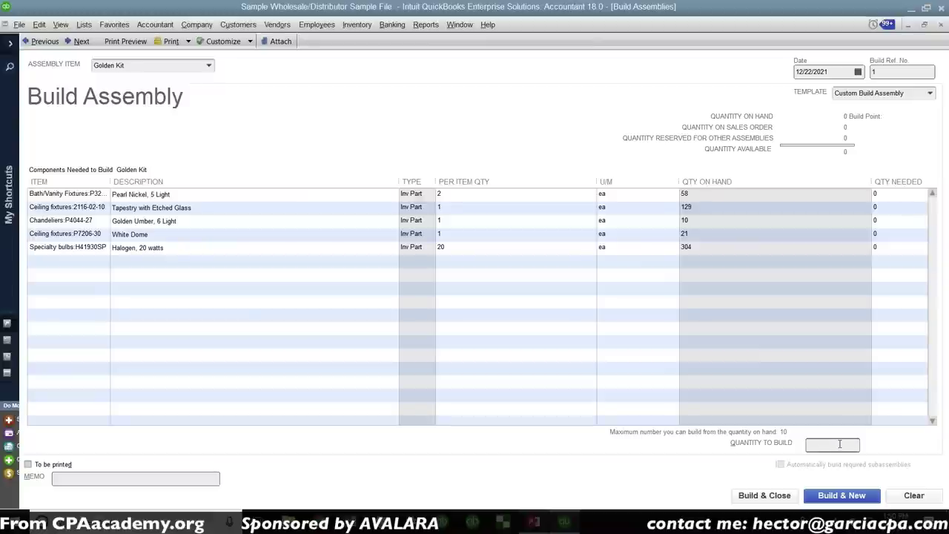
{"action": "type", "text": "10"}
{"action": "key", "text": "Tab"}
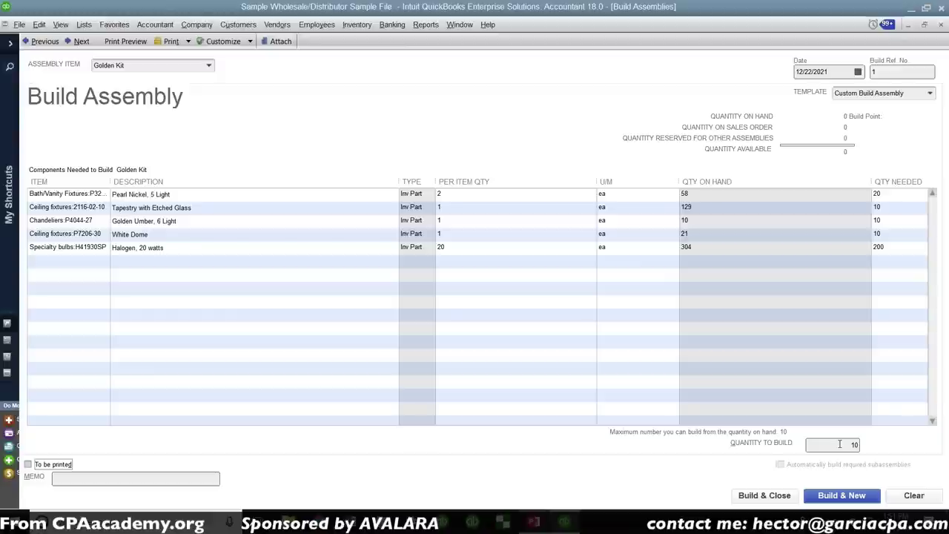
{"action": "left_click", "coordinate": [771, 502]}
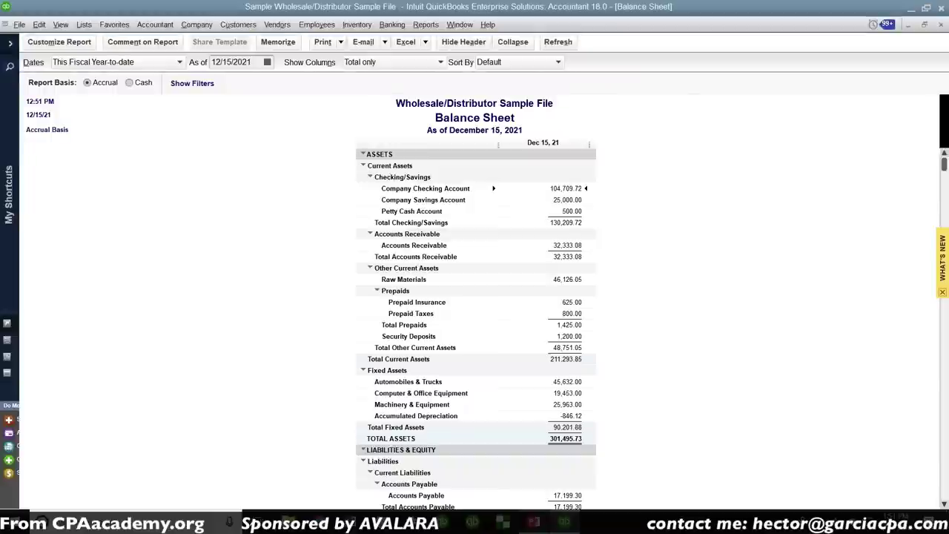
Date the Balance Sheet as of 12/22/2021 and add previous period and dollar change columns
{"action": "left_click", "coordinate": [268, 62]}
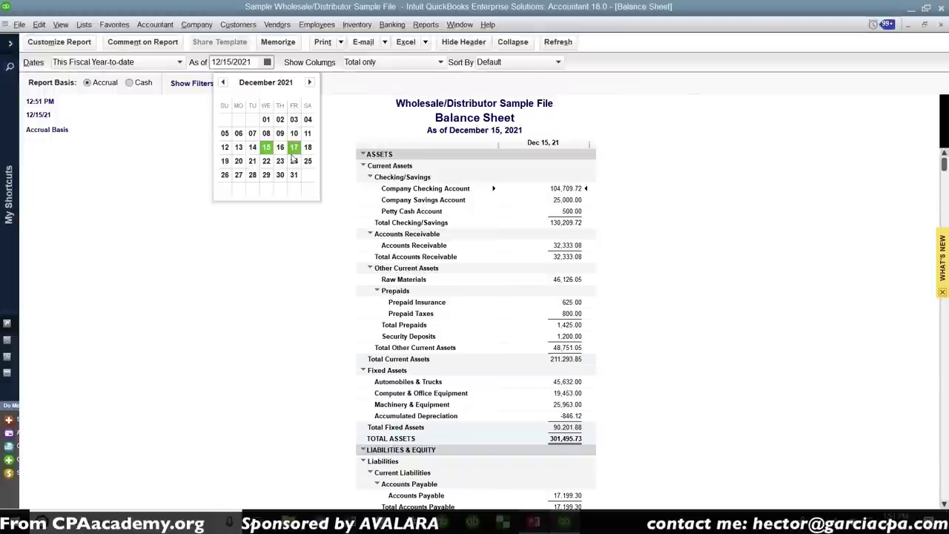
{"action": "left_click", "coordinate": [267, 161]}
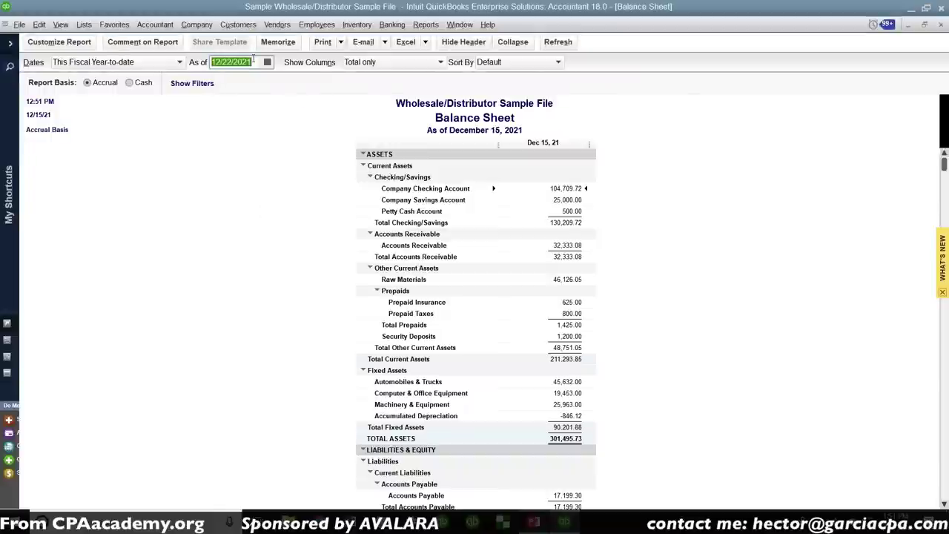
{"action": "left_click", "coordinate": [80, 43]}
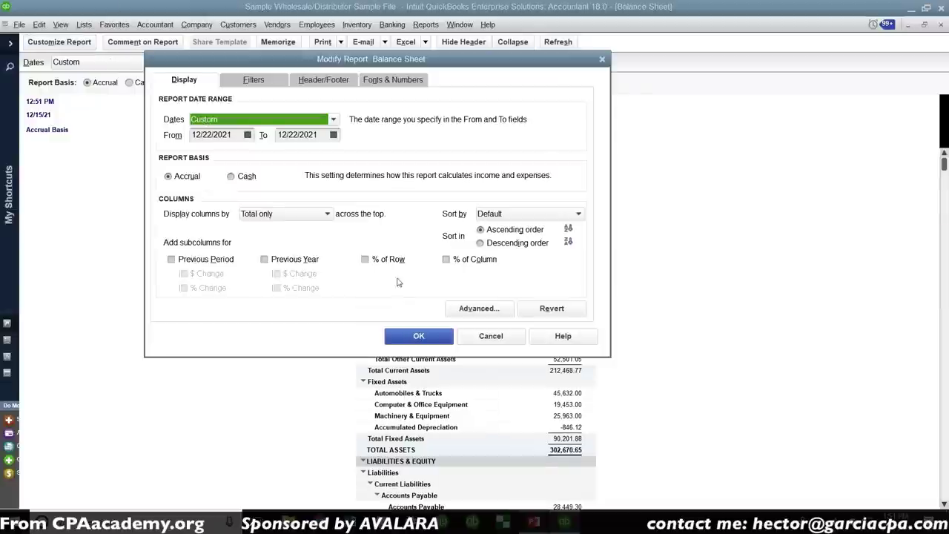
{"action": "left_click", "coordinate": [229, 261]}
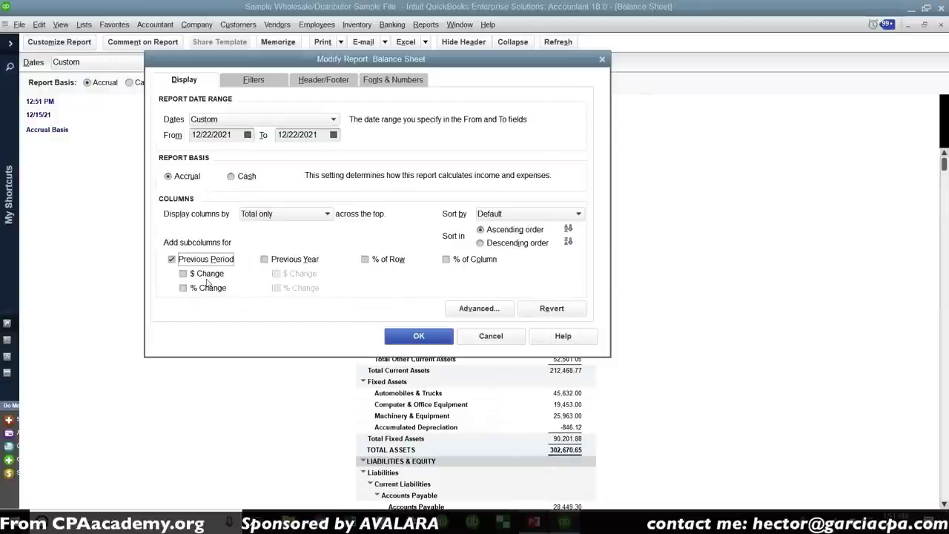
{"action": "left_click", "coordinate": [205, 274]}
{"action": "left_click", "coordinate": [426, 344]}
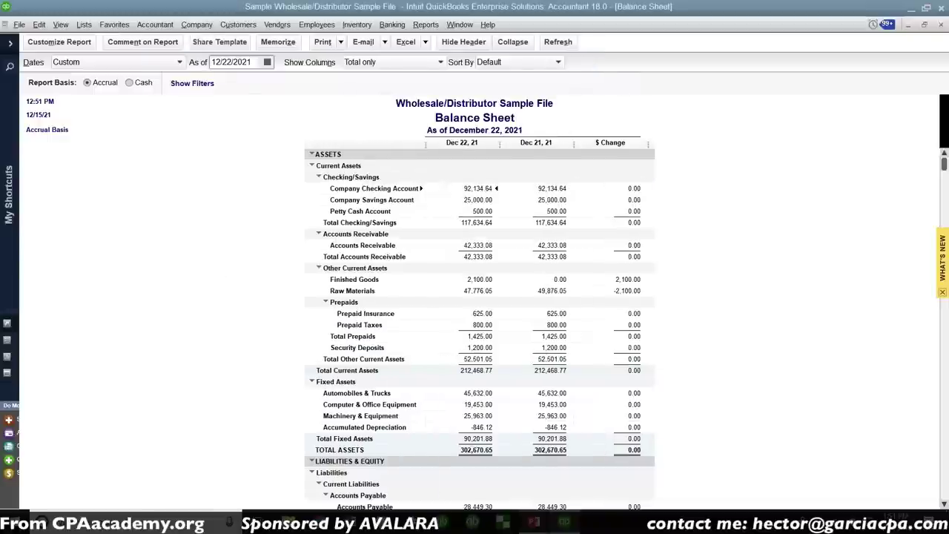
Create a new invoice for the Stern Commercial Contractor's Tittle Properties job
{"action": "left_click", "coordinate": [212, 62]}
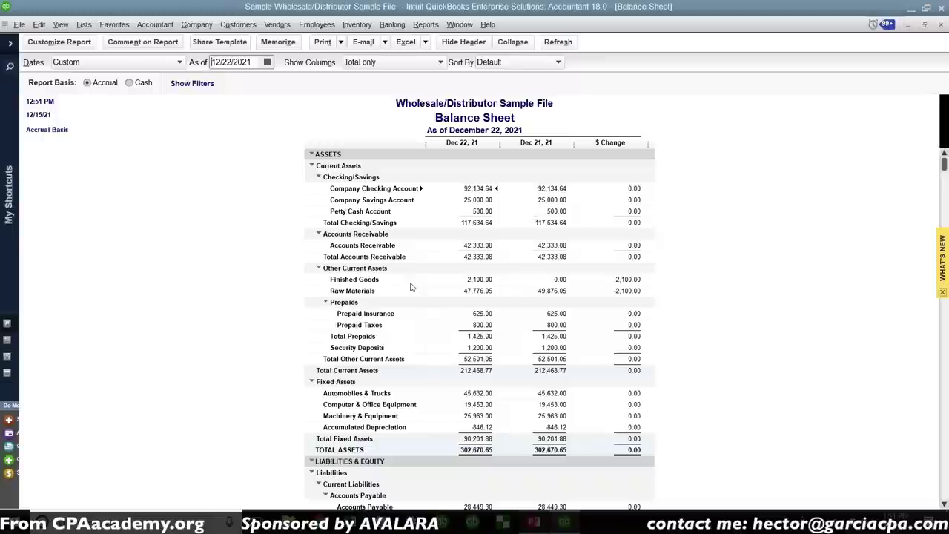
{"action": "key", "text": "ctrl+i"}
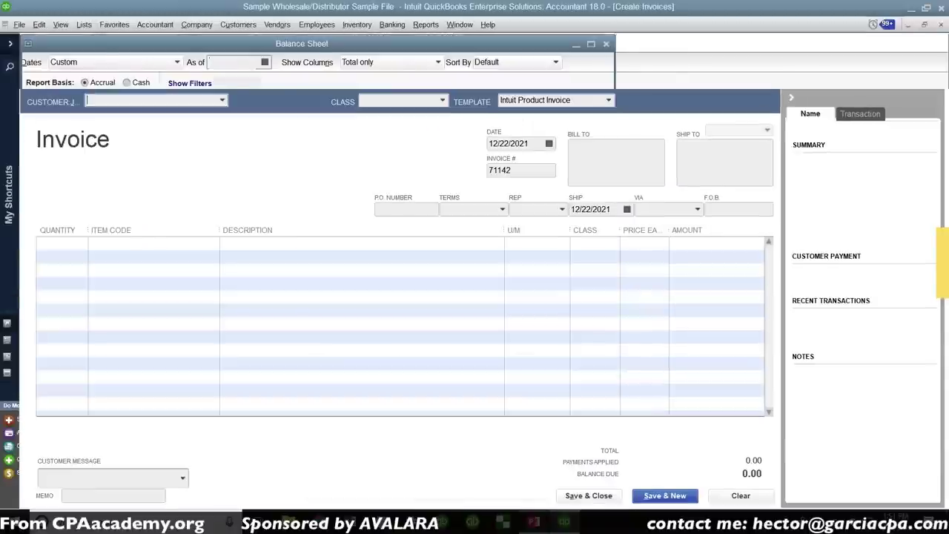
{"action": "left_click", "coordinate": [222, 100]}
{"action": "left_click", "coordinate": [144, 234]}
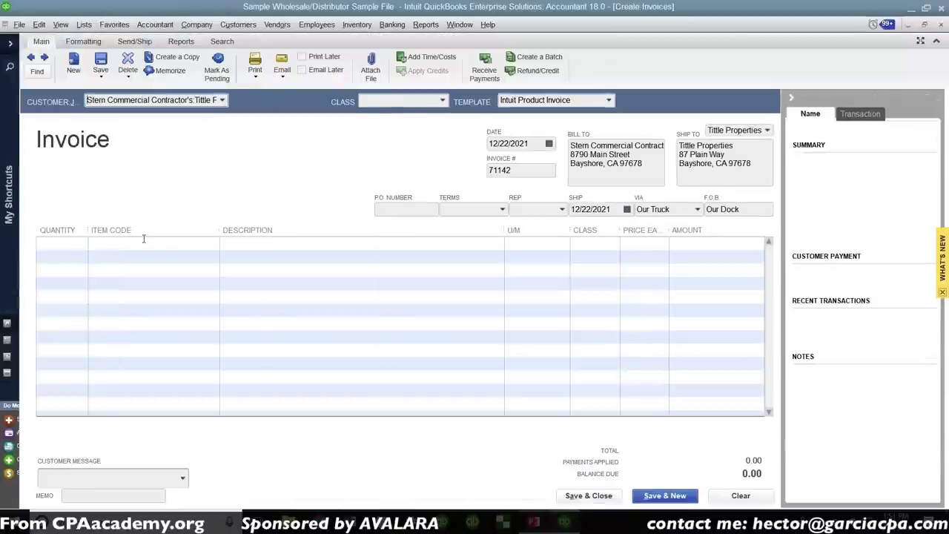
Add the Golden Kit item to the invoice with a quantity of 2, and save the invoice
{"action": "left_click", "coordinate": [144, 238]}
{"action": "left_click", "coordinate": [213, 243]}
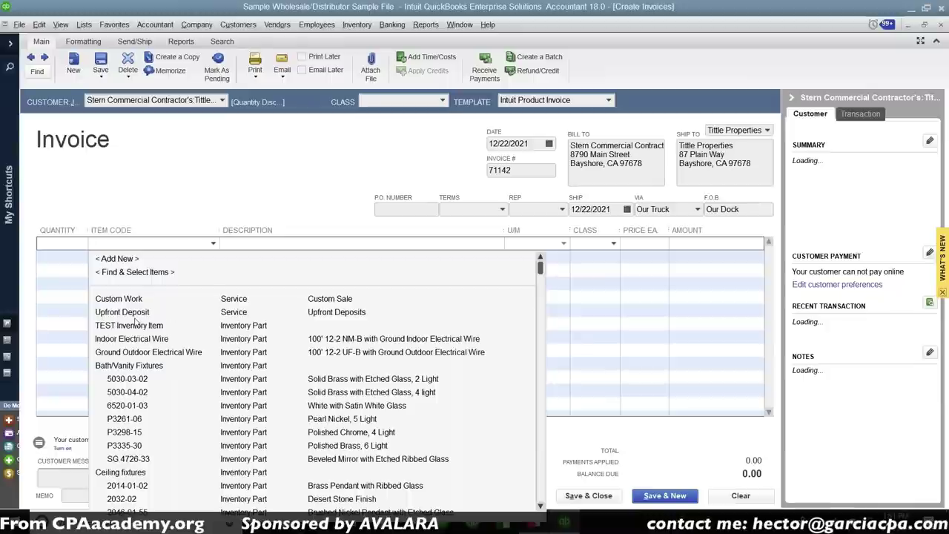
{"action": "scroll", "coordinate": [148, 345], "scroll_direction": "down", "scroll_amount": 10}
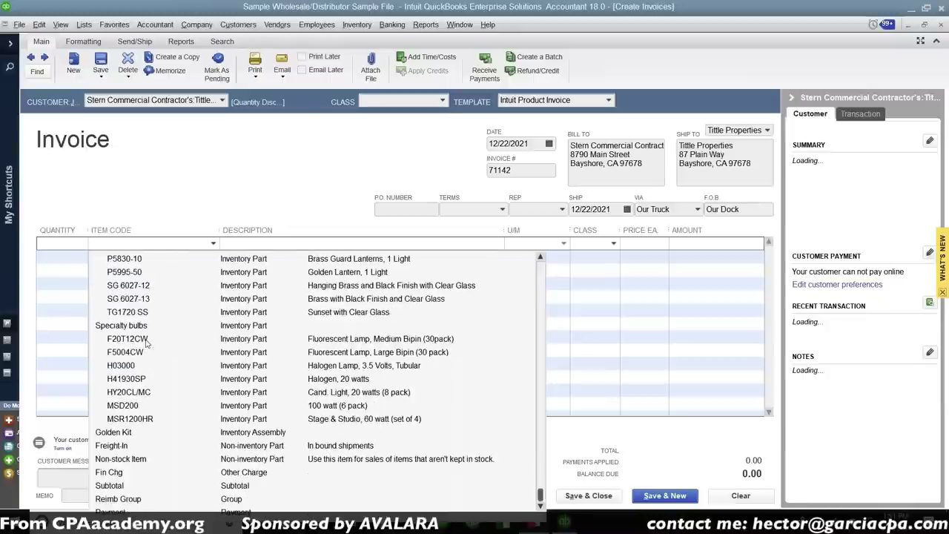
{"action": "left_click", "coordinate": [113, 432]}
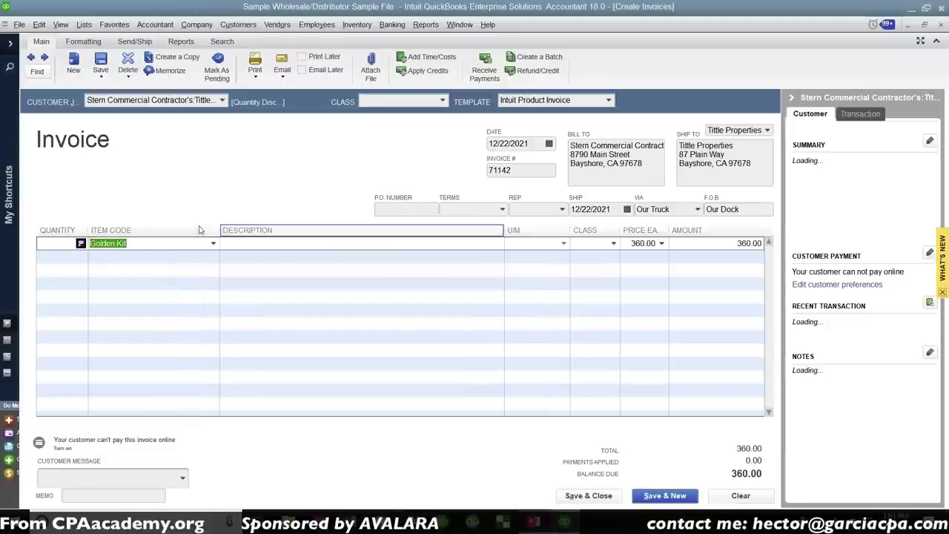
{"action": "left_click", "coordinate": [61, 243]}
{"action": "type", "text": "2"}
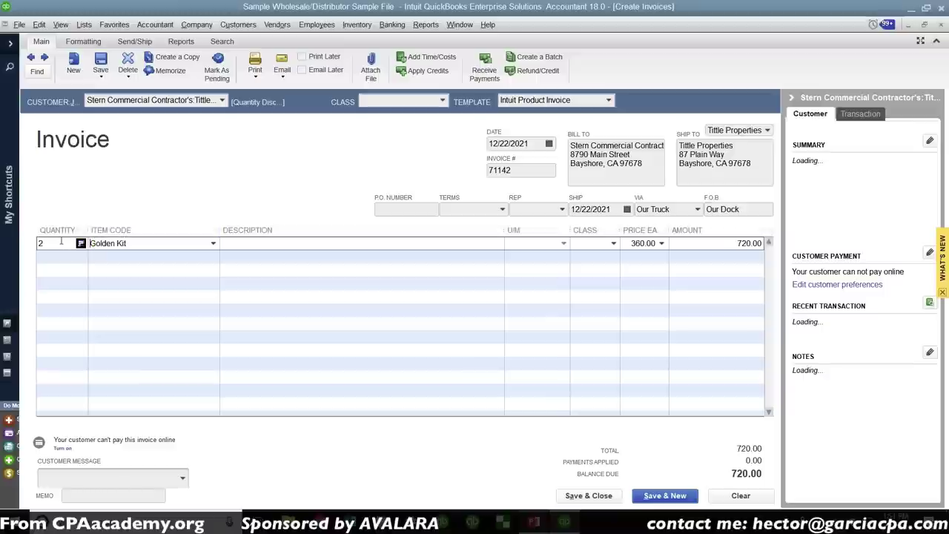
{"action": "key", "text": "Tab"}
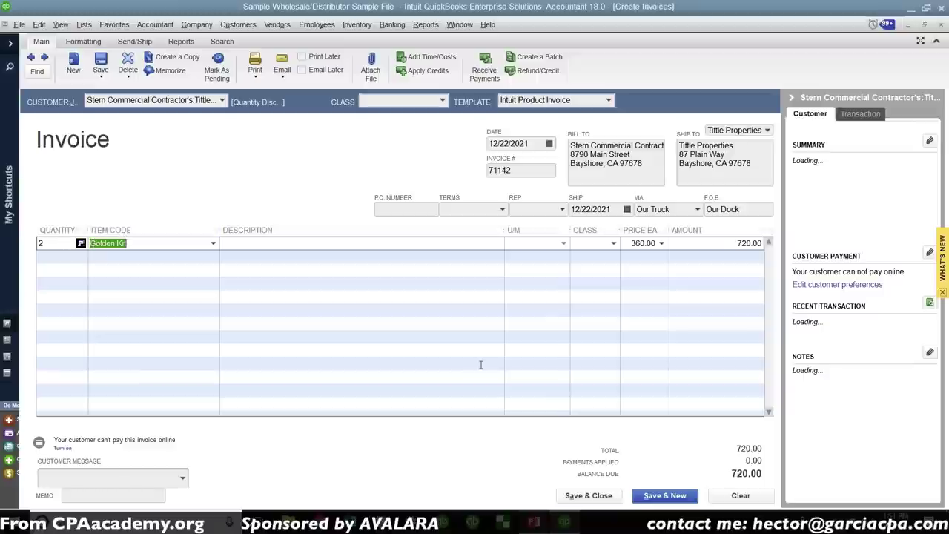
{"action": "left_click", "coordinate": [589, 496]}
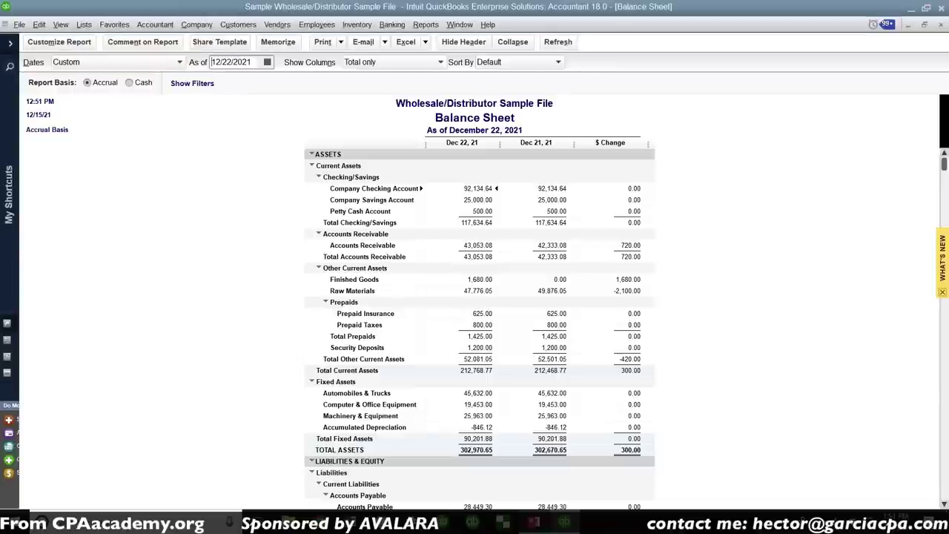
Examine the transactions behind the Finished Goods balance on the Balance Sheet, and close both reports
{"action": "double_click", "coordinate": [483, 284]}
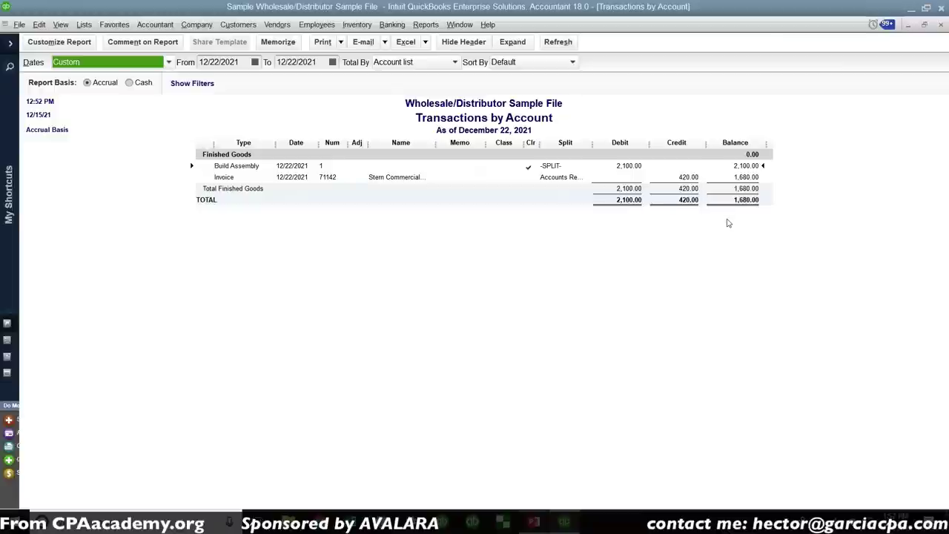
{"action": "key", "text": "Escape"}
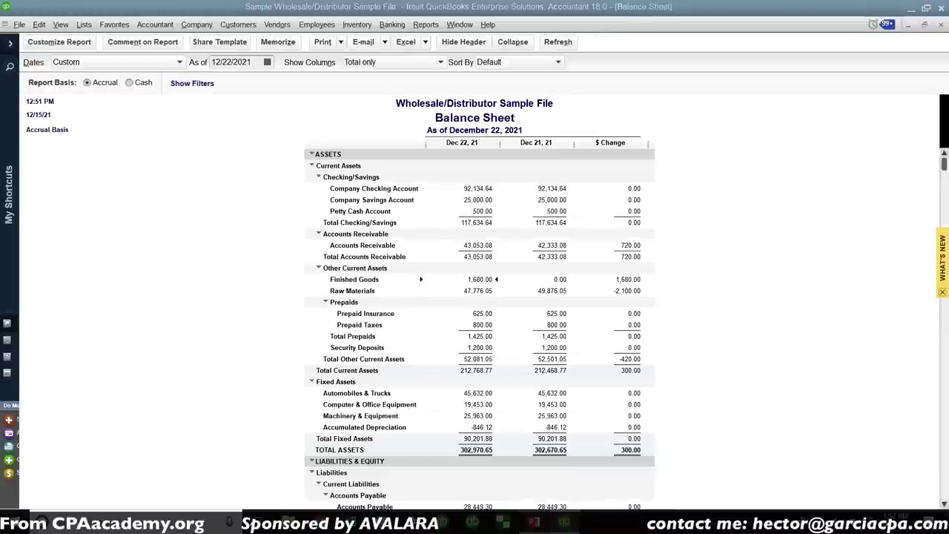
{"action": "key", "text": "Escape"}
{"action": "left_click", "coordinate": [488, 234]}
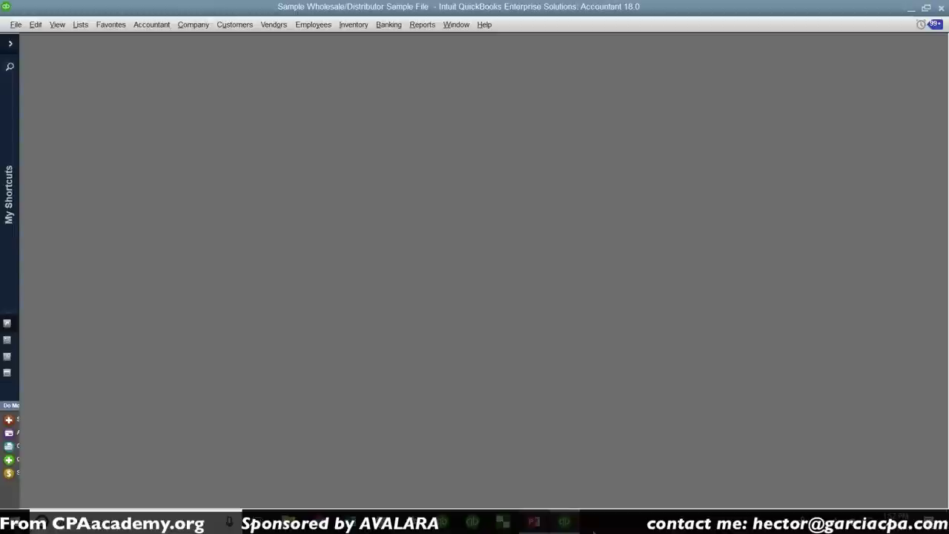
Switch to PowerPoint to check the Manufacturing slide, and return to QuickBooks
{"action": "mouse_move", "coordinate": [533, 522]}
{"action": "left_click", "coordinate": [597, 475]}
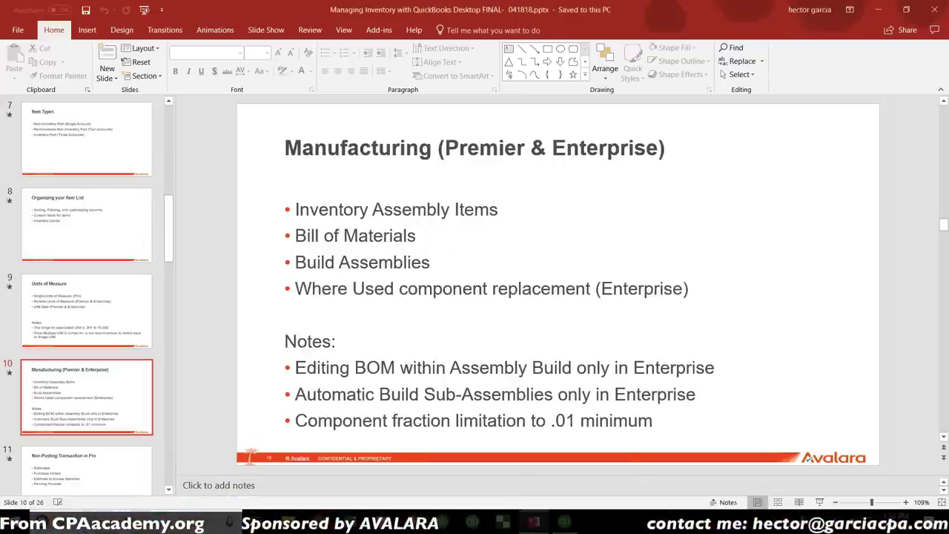
{"action": "left_click", "coordinate": [565, 523]}
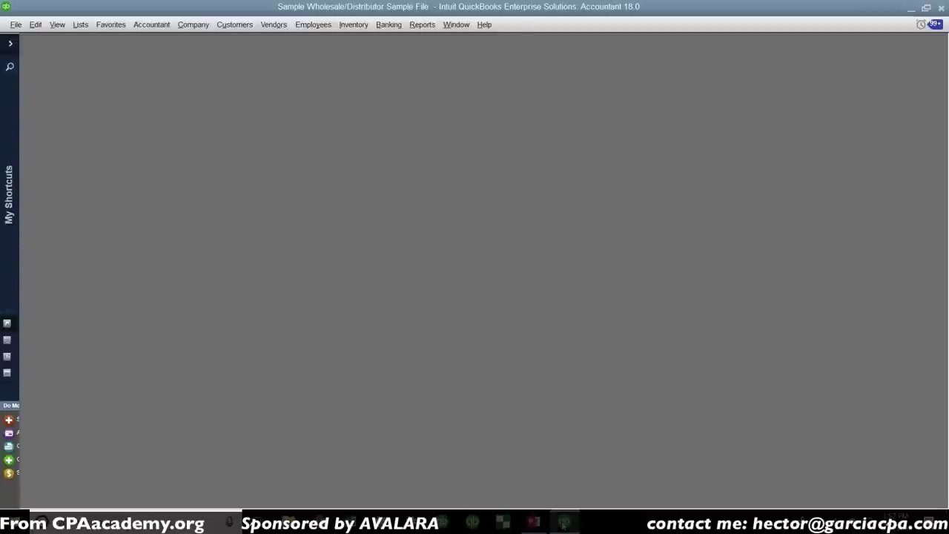
Open the Golden Kit assembly from the Item List and show its full bill of materials
{"action": "left_click", "coordinate": [80, 24]}
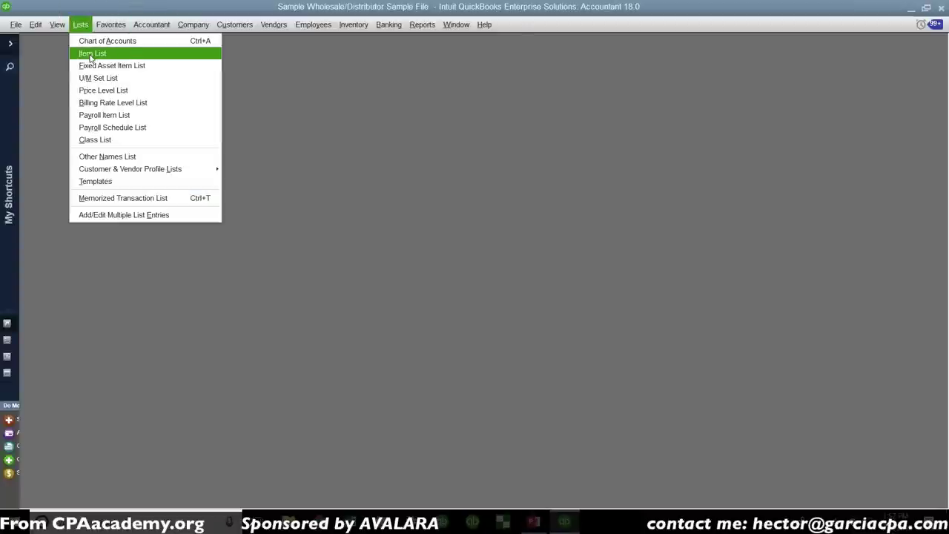
{"action": "left_click", "coordinate": [92, 53]}
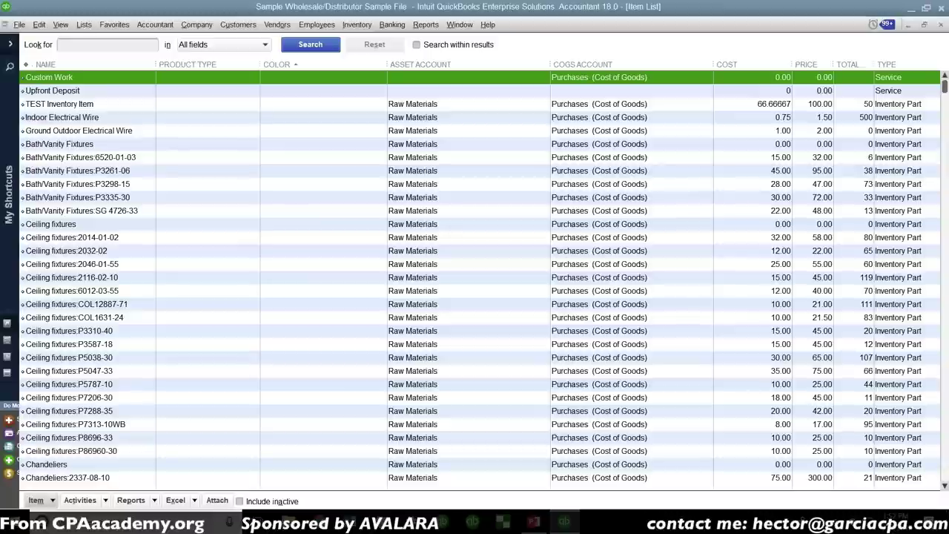
{"action": "scroll", "coordinate": [259, 256], "scroll_direction": "down", "scroll_amount": 12}
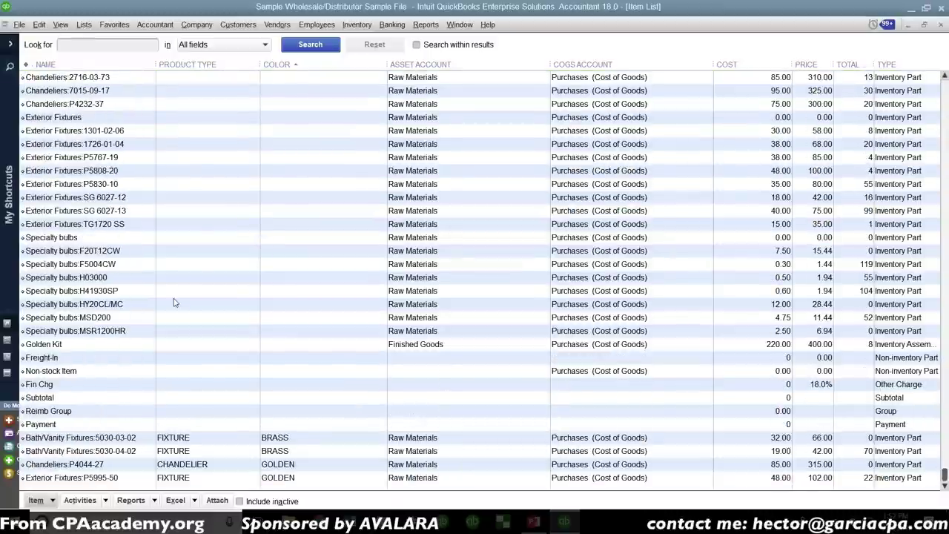
{"action": "double_click", "coordinate": [149, 344]}
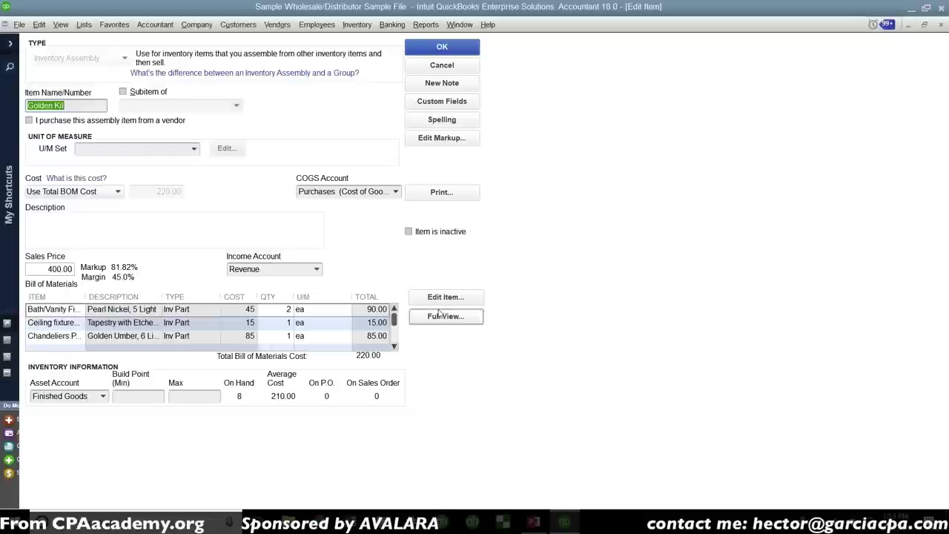
{"action": "left_click", "coordinate": [439, 315]}
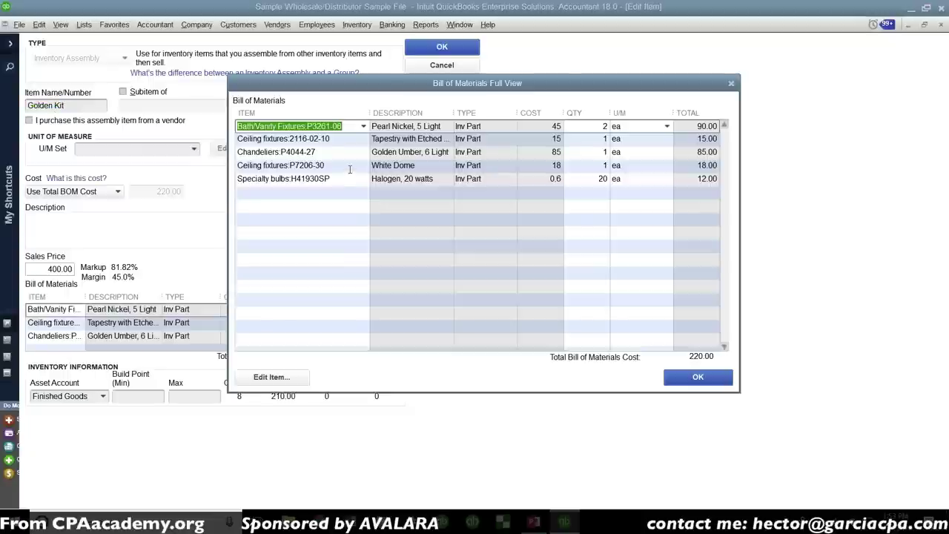
Copy the component name Ceiling fixtures:P7206-30 from the bill of materials, and close the Golden Kit item
{"action": "left_click", "coordinate": [349, 169]}
{"action": "left_click", "coordinate": [340, 169]}
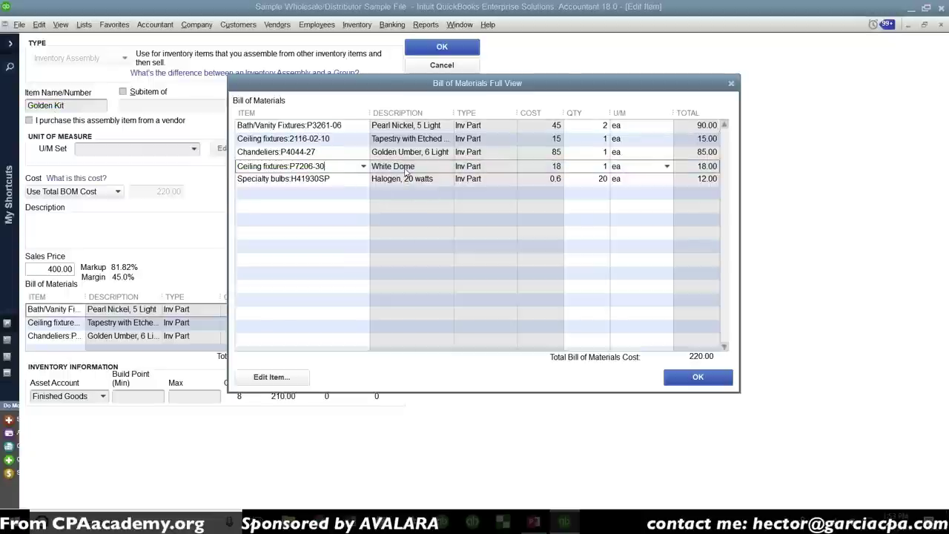
{"action": "left_click_drag", "start_coordinate": [330, 164], "coordinate": [238, 166]}
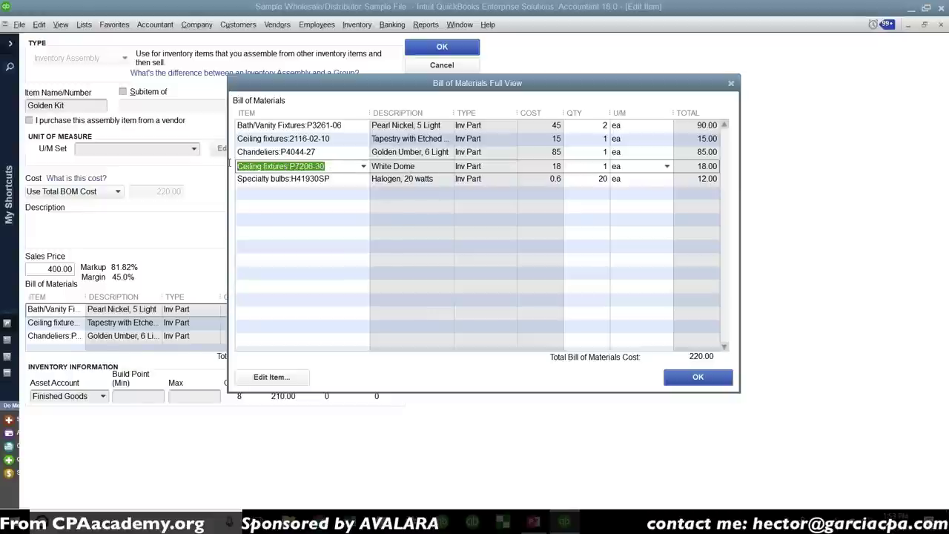
{"action": "left_click_drag", "start_coordinate": [330, 165], "coordinate": [219, 164]}
{"action": "key", "text": "ctrl+c"}
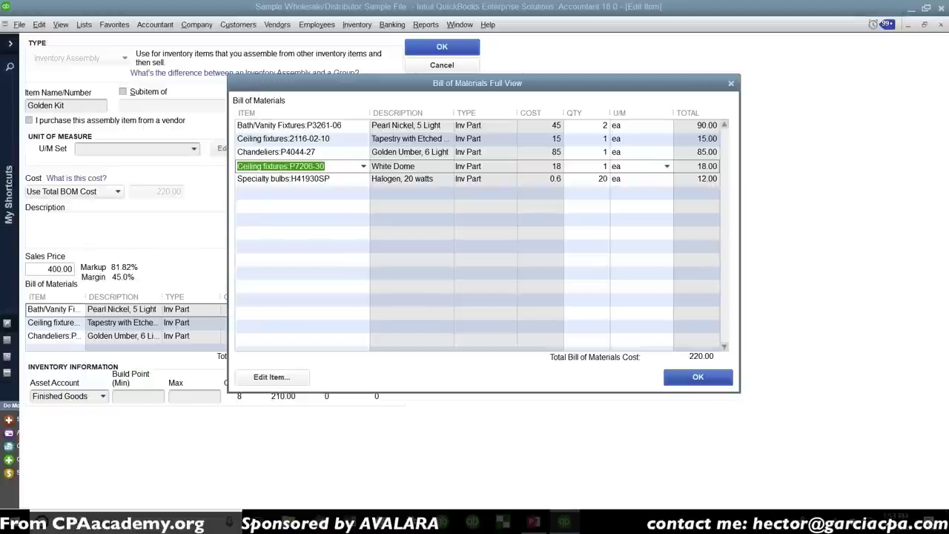
{"action": "left_click", "coordinate": [731, 83]}
{"action": "left_click", "coordinate": [940, 27]}
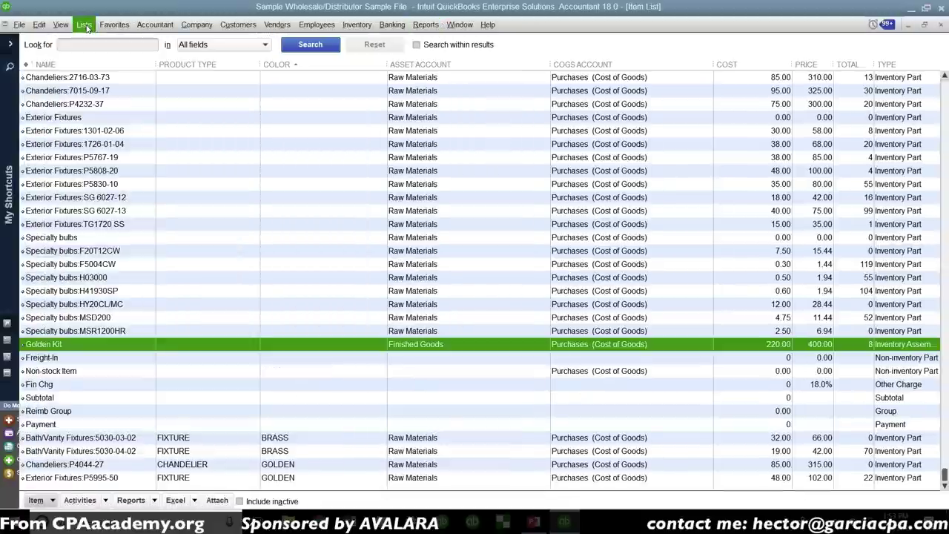
{"action": "left_click", "coordinate": [350, 25]}
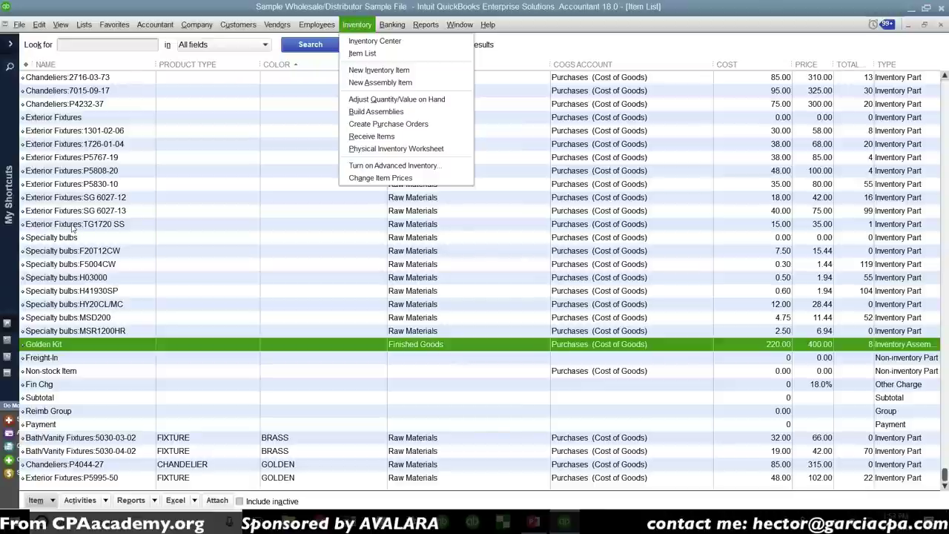
{"action": "left_click", "coordinate": [55, 500]}
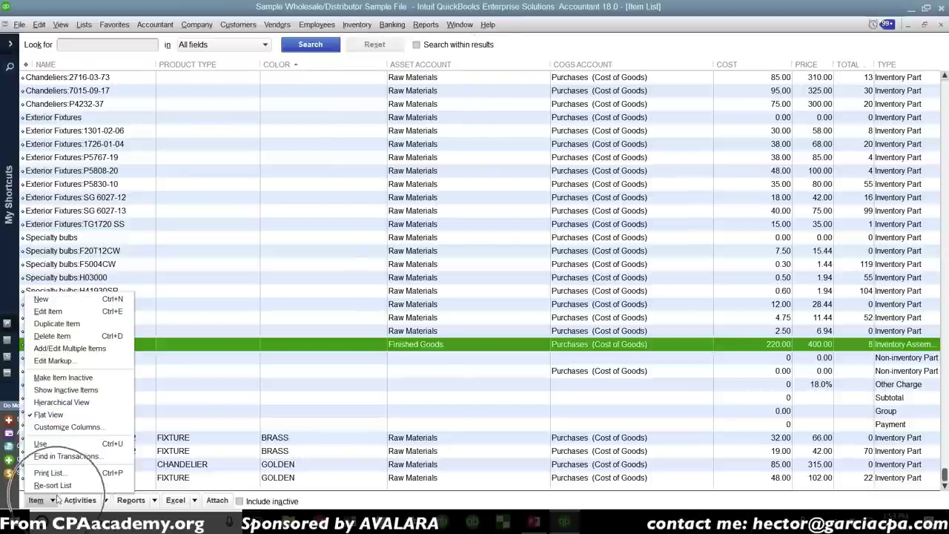
{"action": "left_click", "coordinate": [165, 348]}
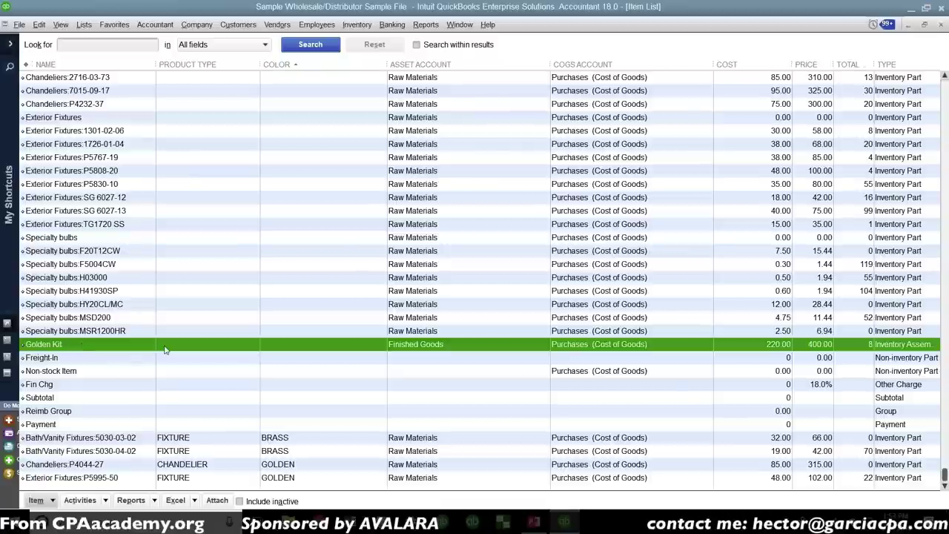
Open the assemblies where-used lookup from the Golden Kit item, and set the where-used item to Ceiling fixtures:P7206-30
{"action": "right_click", "coordinate": [82, 347]}
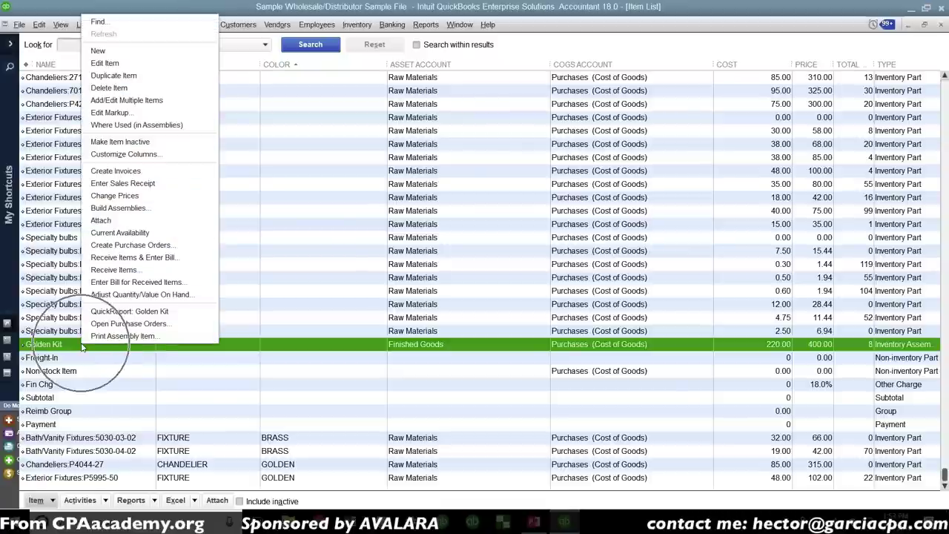
{"action": "left_click", "coordinate": [149, 126]}
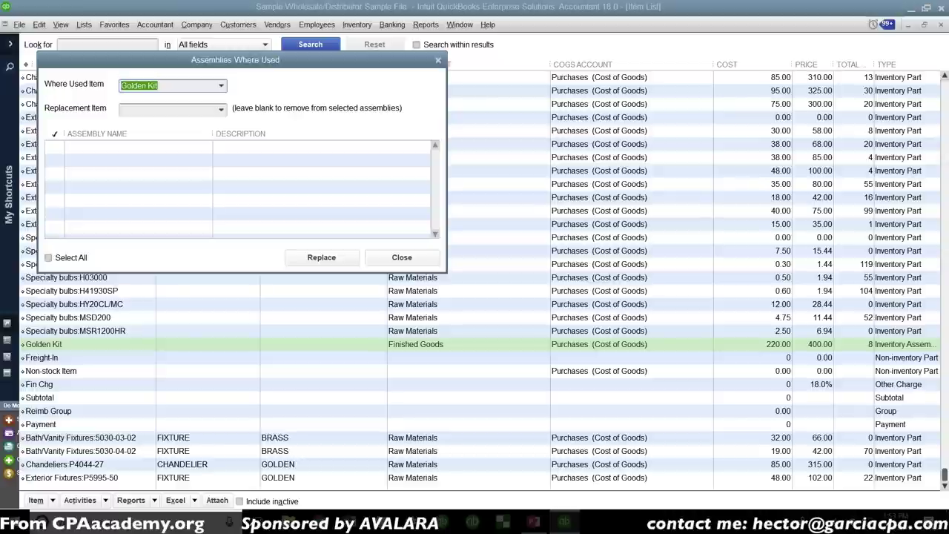
{"action": "key", "text": "ctrl+v"}
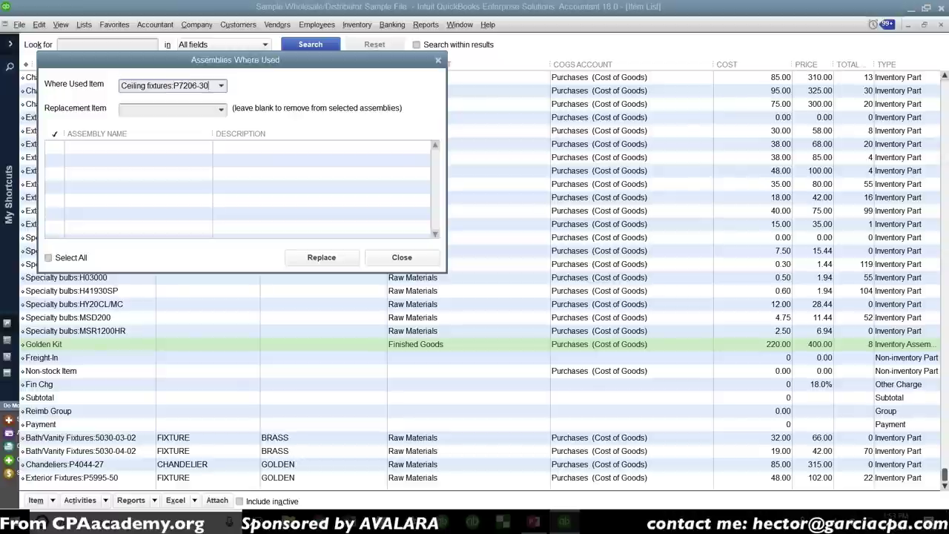
{"action": "key", "text": "shift+Home"}
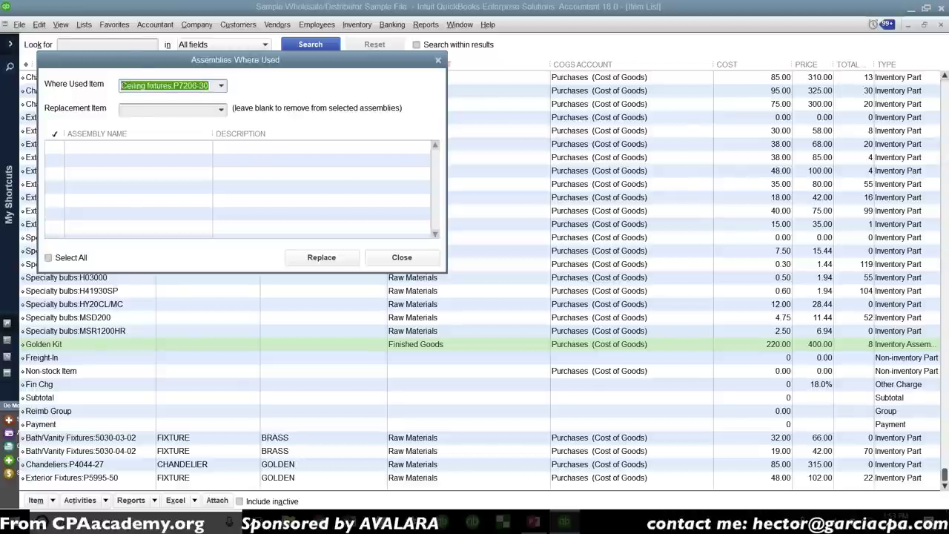
Replace the component with Chandeliers:P4044-27 in the Golden Kit assembly, and close the where-used window
{"action": "left_click", "coordinate": [221, 109]}
{"action": "scroll", "coordinate": [198, 274], "scroll_direction": "down", "scroll_amount": 10}
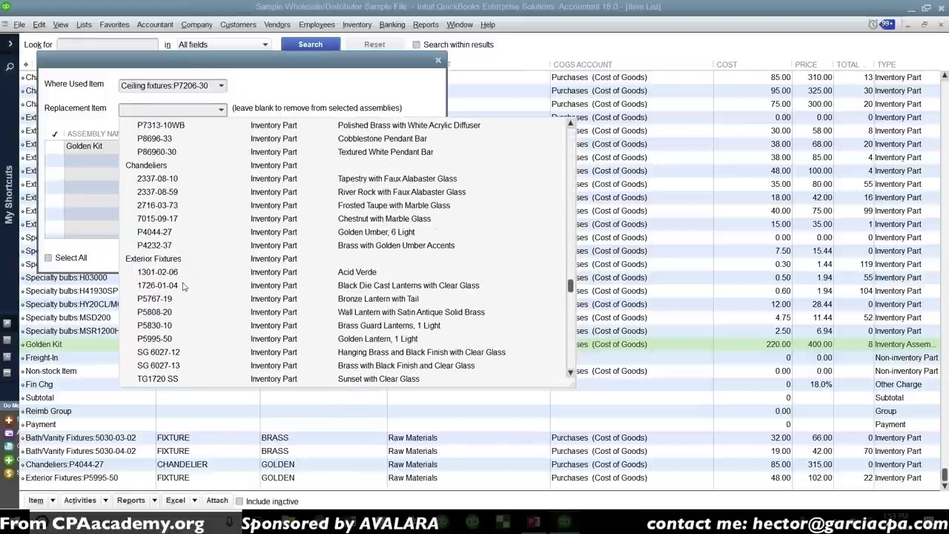
{"action": "left_click", "coordinate": [179, 231]}
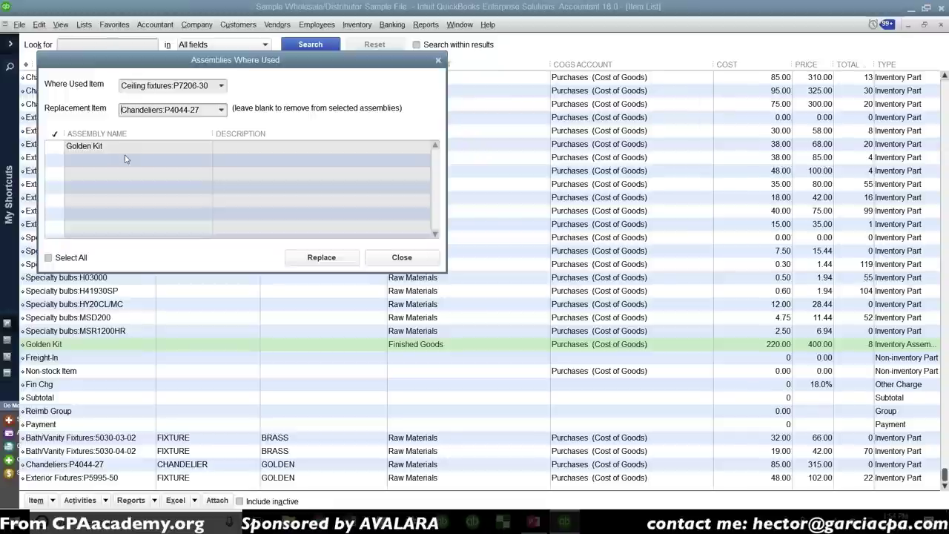
{"action": "left_click", "coordinate": [54, 147]}
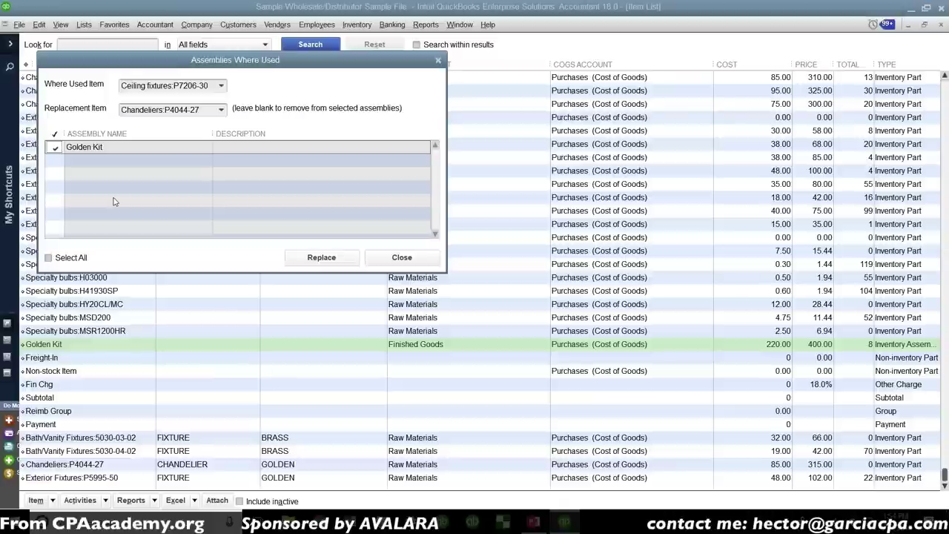
{"action": "left_click", "coordinate": [324, 259]}
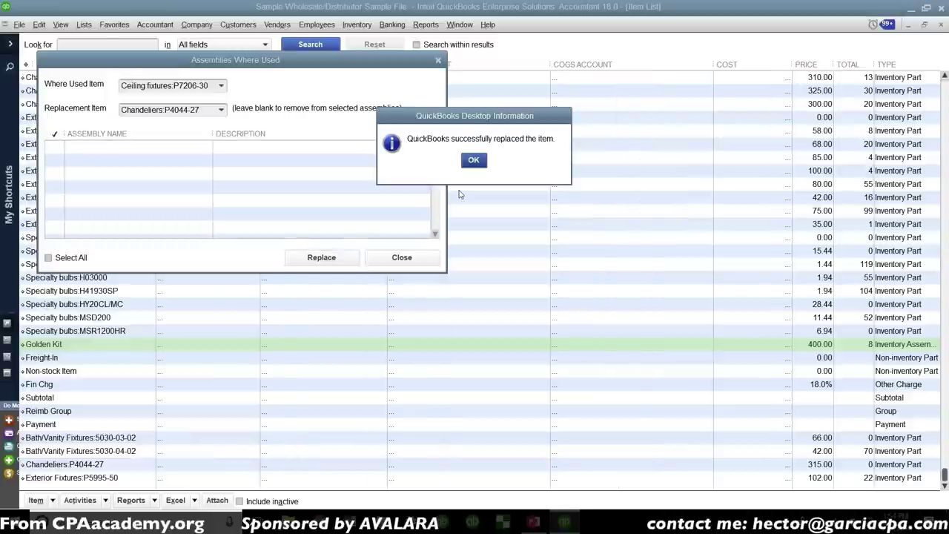
{"action": "left_click", "coordinate": [474, 161]}
{"action": "left_click", "coordinate": [401, 257]}
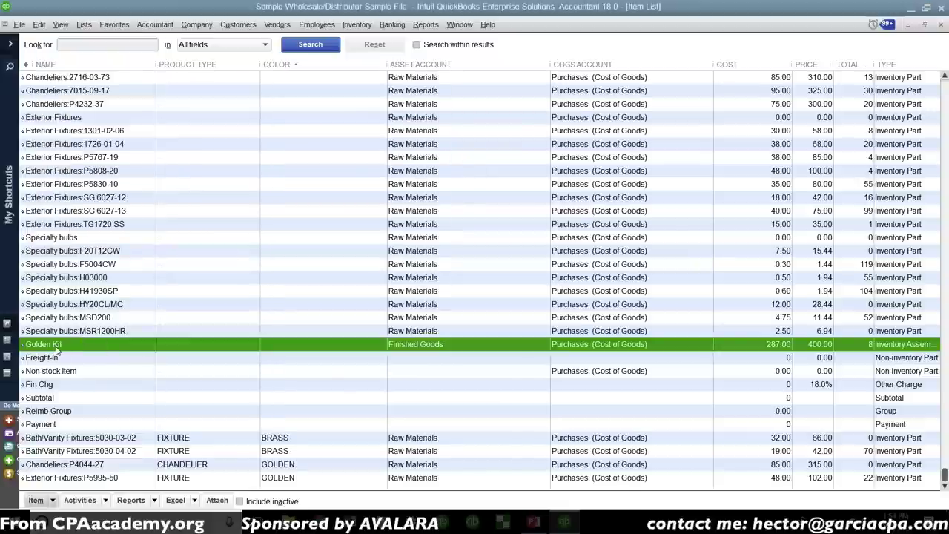
Check the Chandeliers:P4044-27 lines in the Golden Kit's full bill of materials, and close the item and the Item List
{"action": "double_click", "coordinate": [56, 346]}
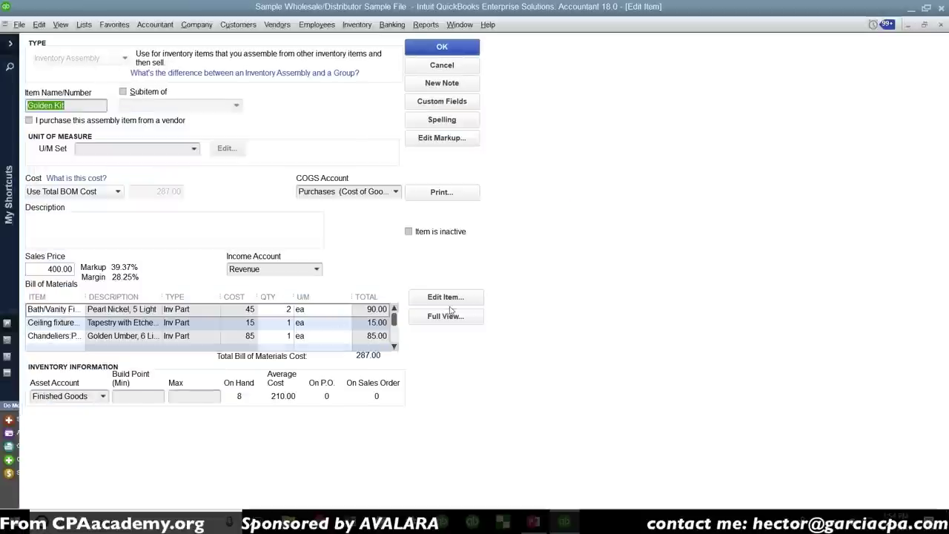
{"action": "left_click", "coordinate": [448, 314]}
{"action": "left_click", "coordinate": [333, 152]}
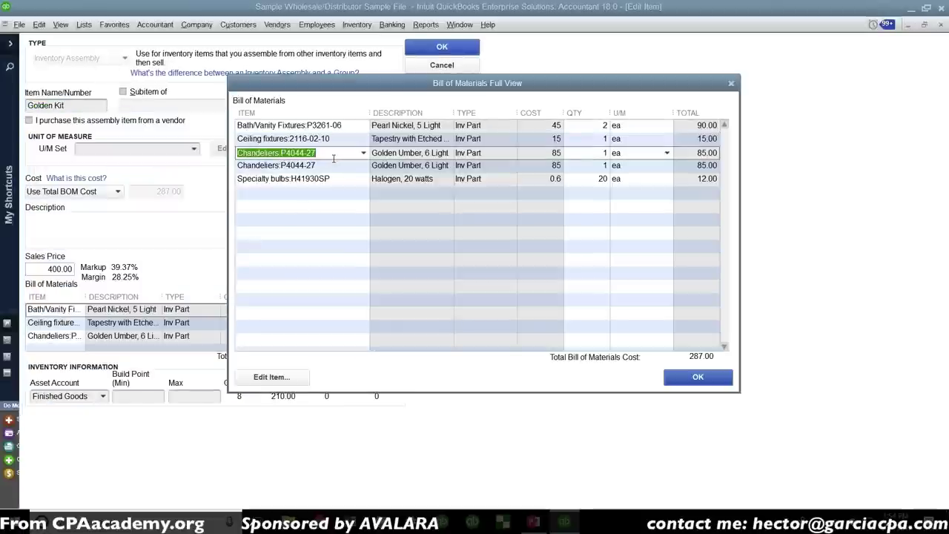
{"action": "left_click", "coordinate": [337, 165]}
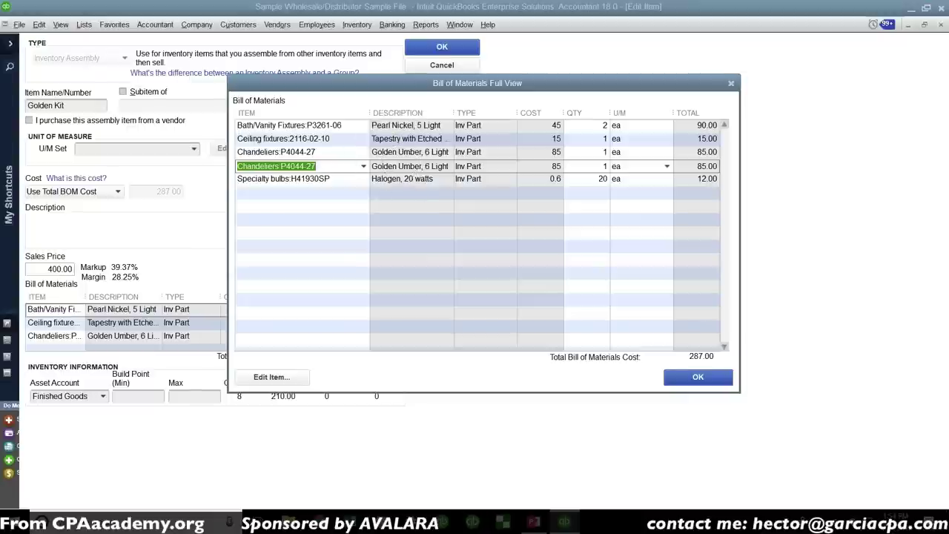
{"action": "left_click", "coordinate": [697, 380]}
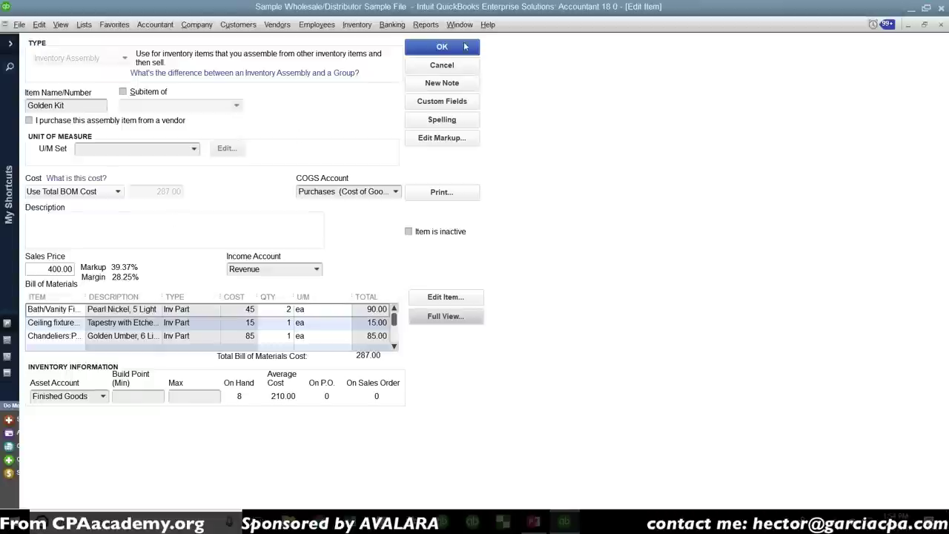
{"action": "left_click", "coordinate": [442, 47]}
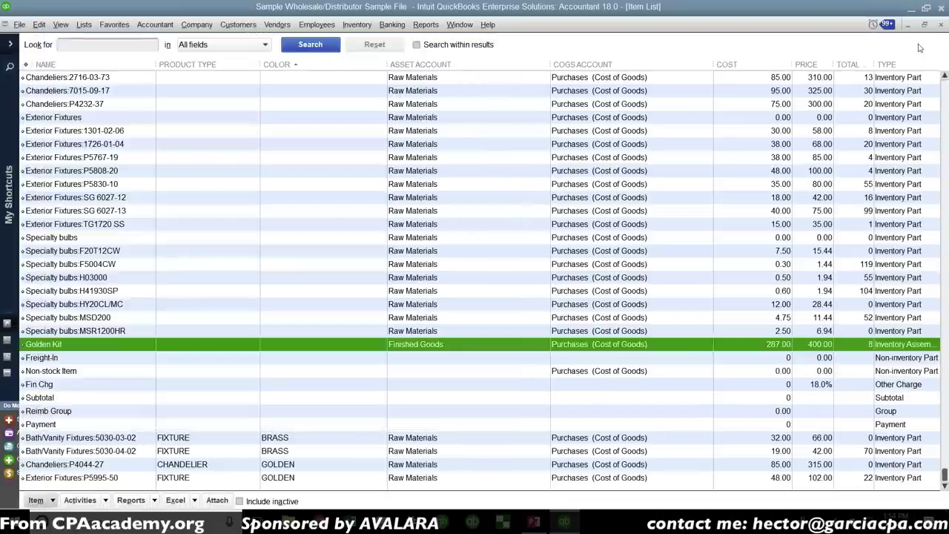
{"action": "left_click", "coordinate": [940, 25]}
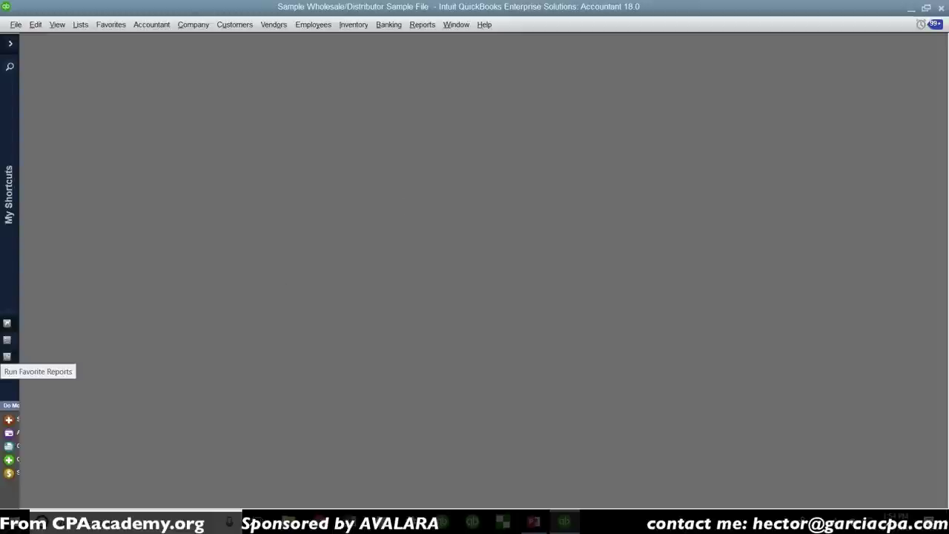